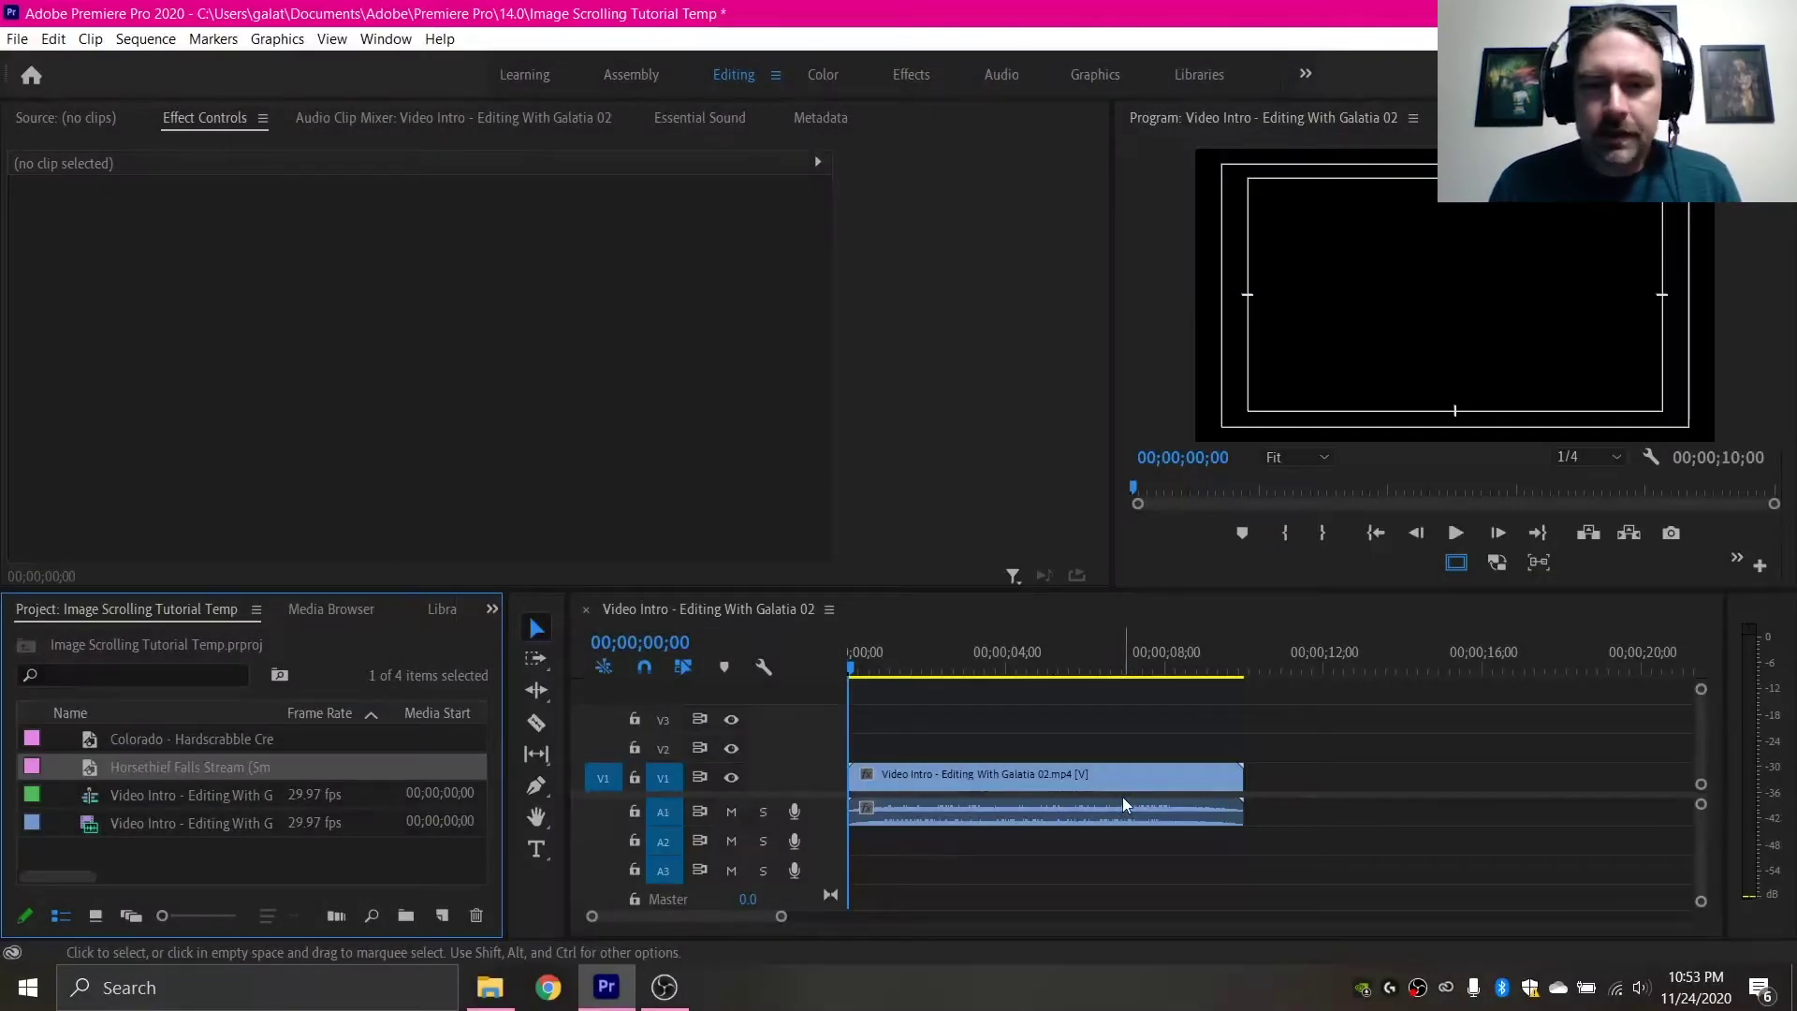
Step: Show the project media as thumbnails and place the Colorado - Hardscrabble Creek image on V1 directly after the intro clip
click(221, 741)
click(95, 915)
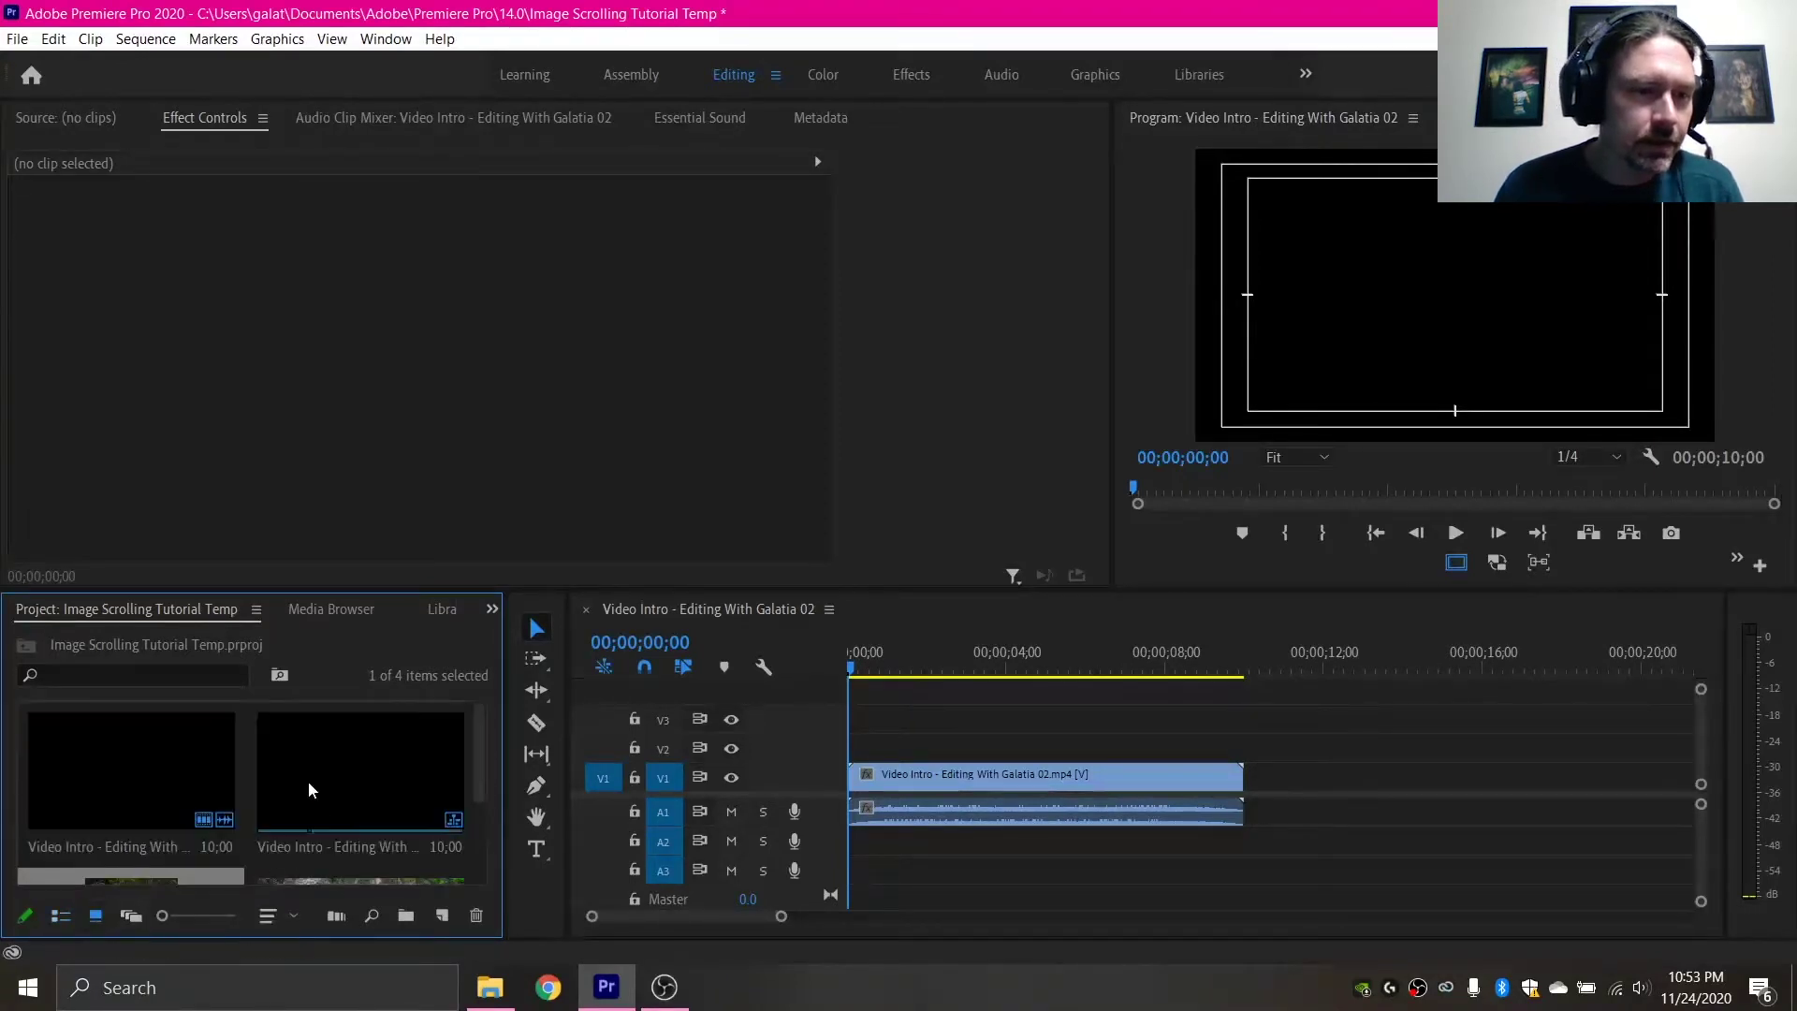
scroll(147, 786, down, 2)
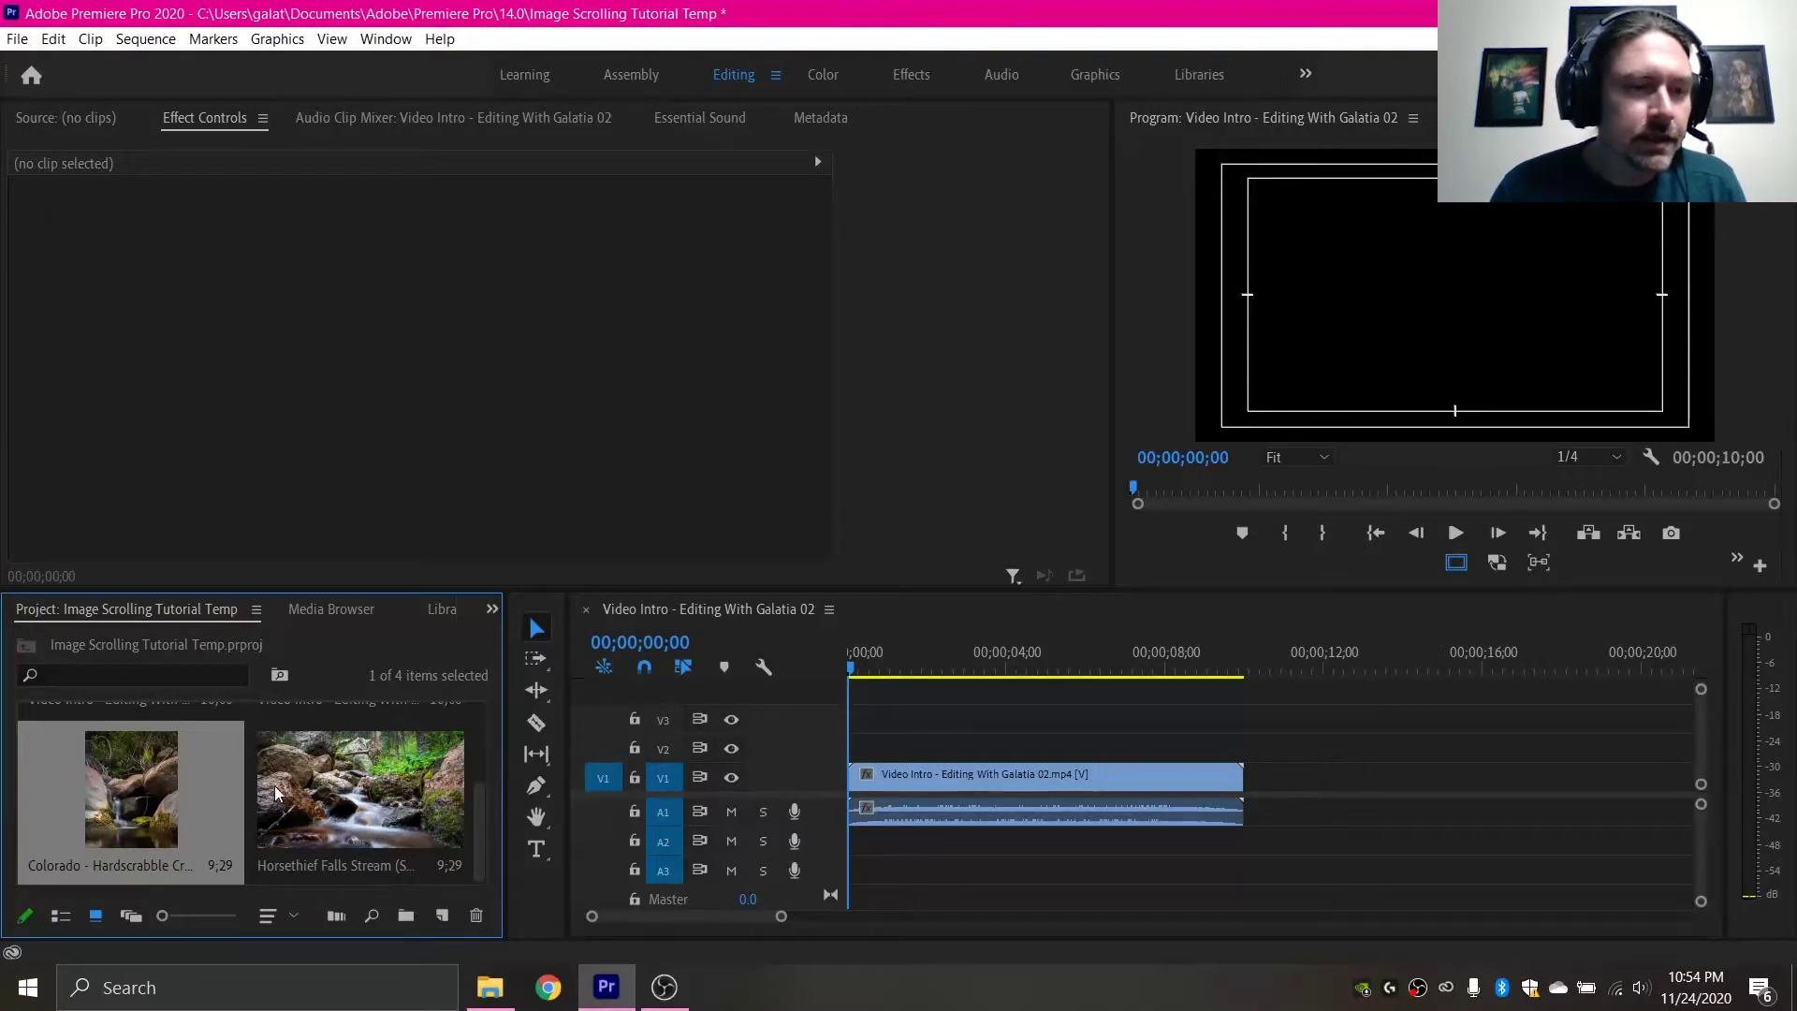
drag(127, 794, 1251, 796)
Step: Place a second copy of the Colorado - Hardscrabble Creek image on V1 directly after the first one
key(minus)
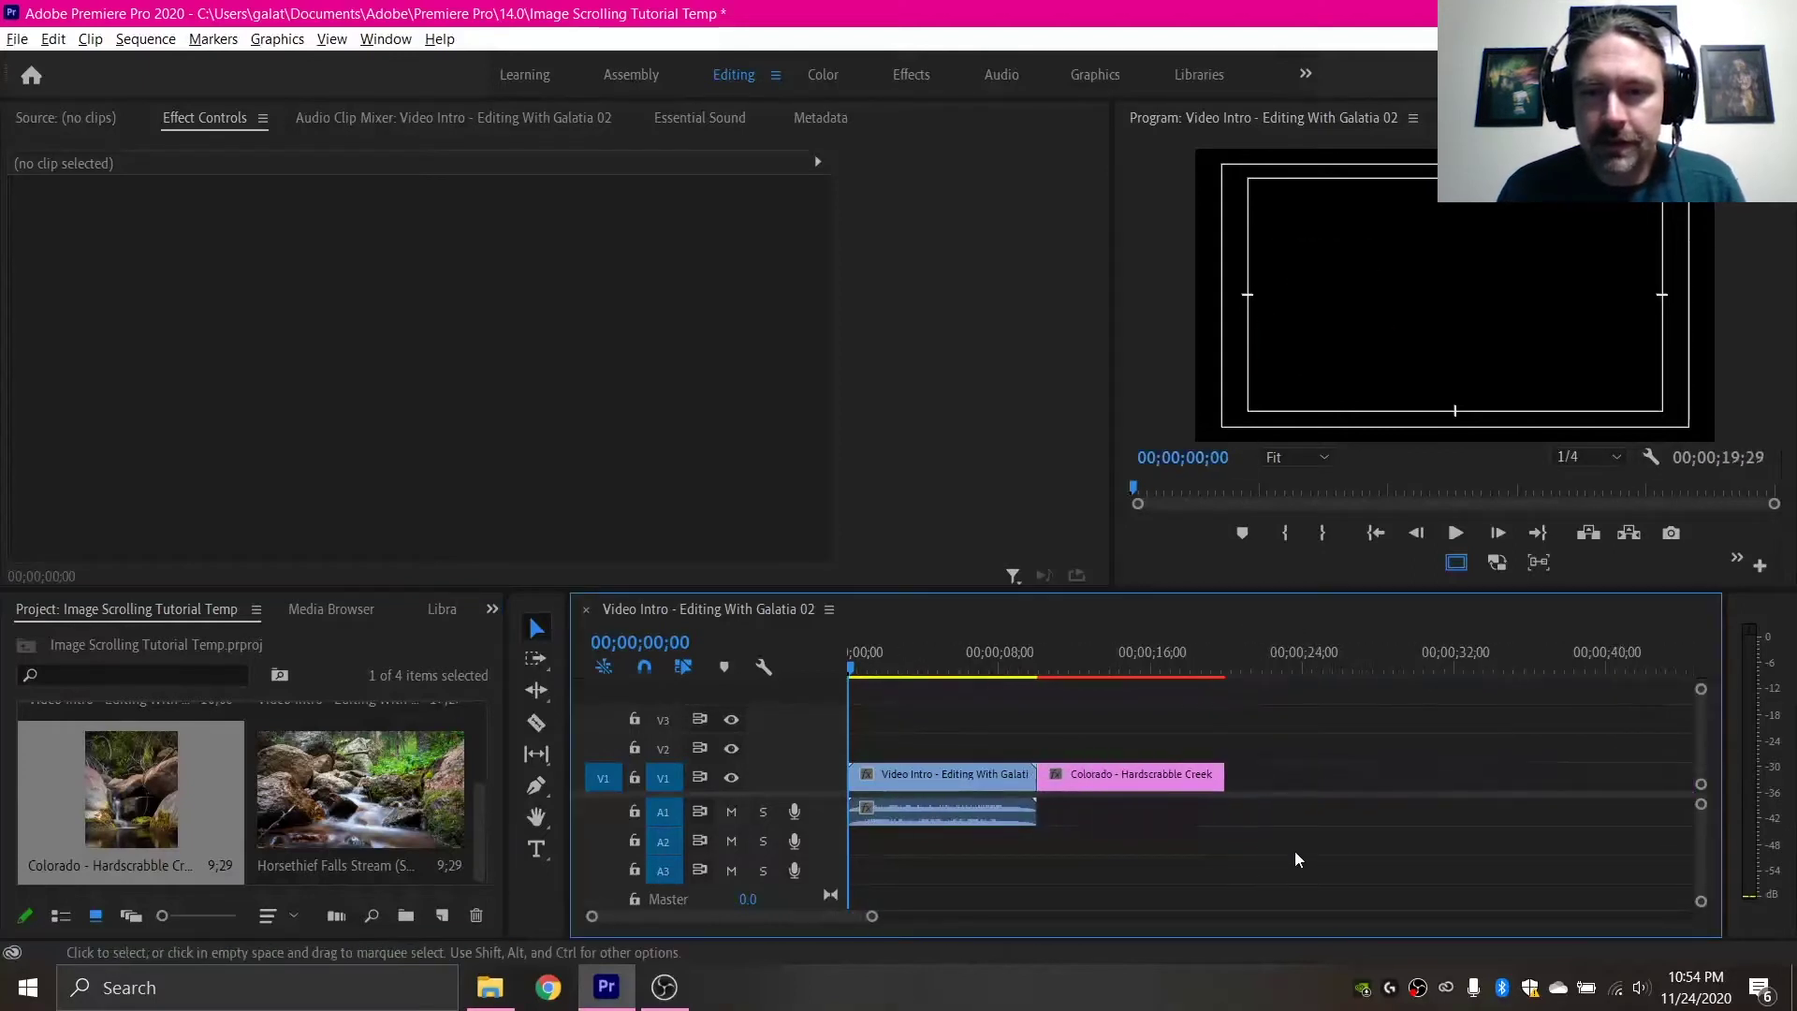
key(minus)
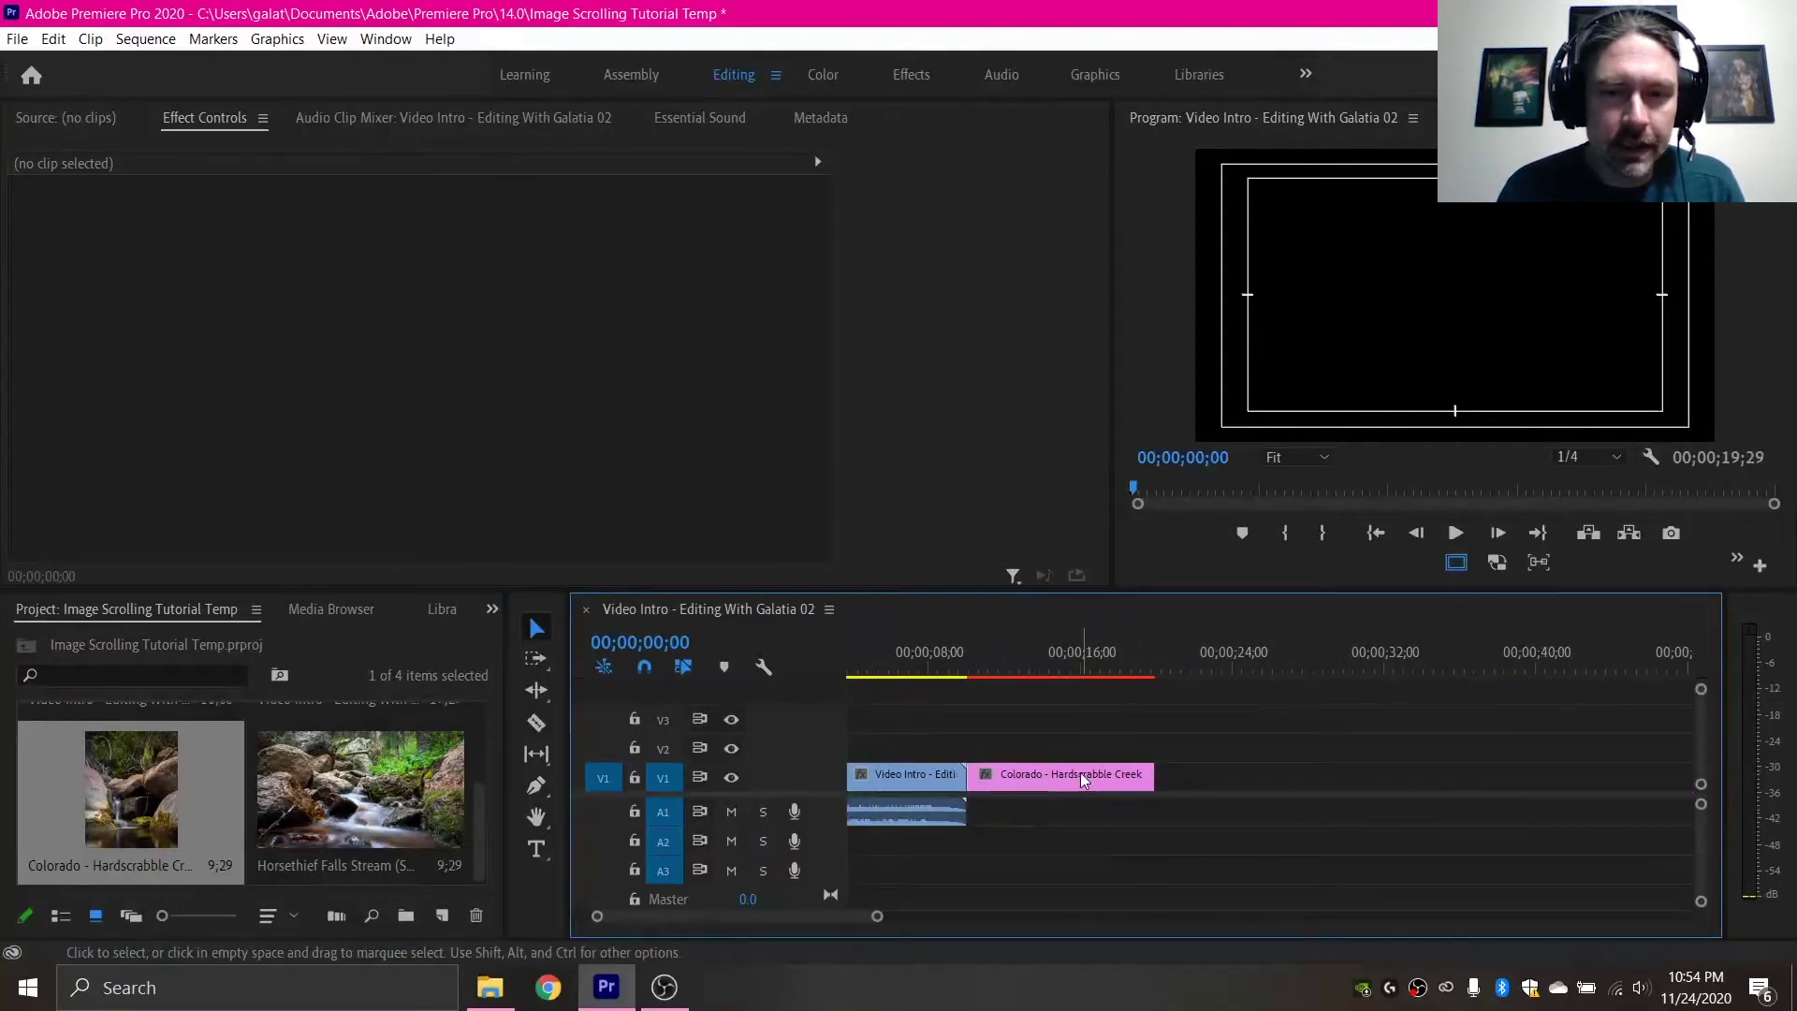
drag(107, 794, 1170, 793)
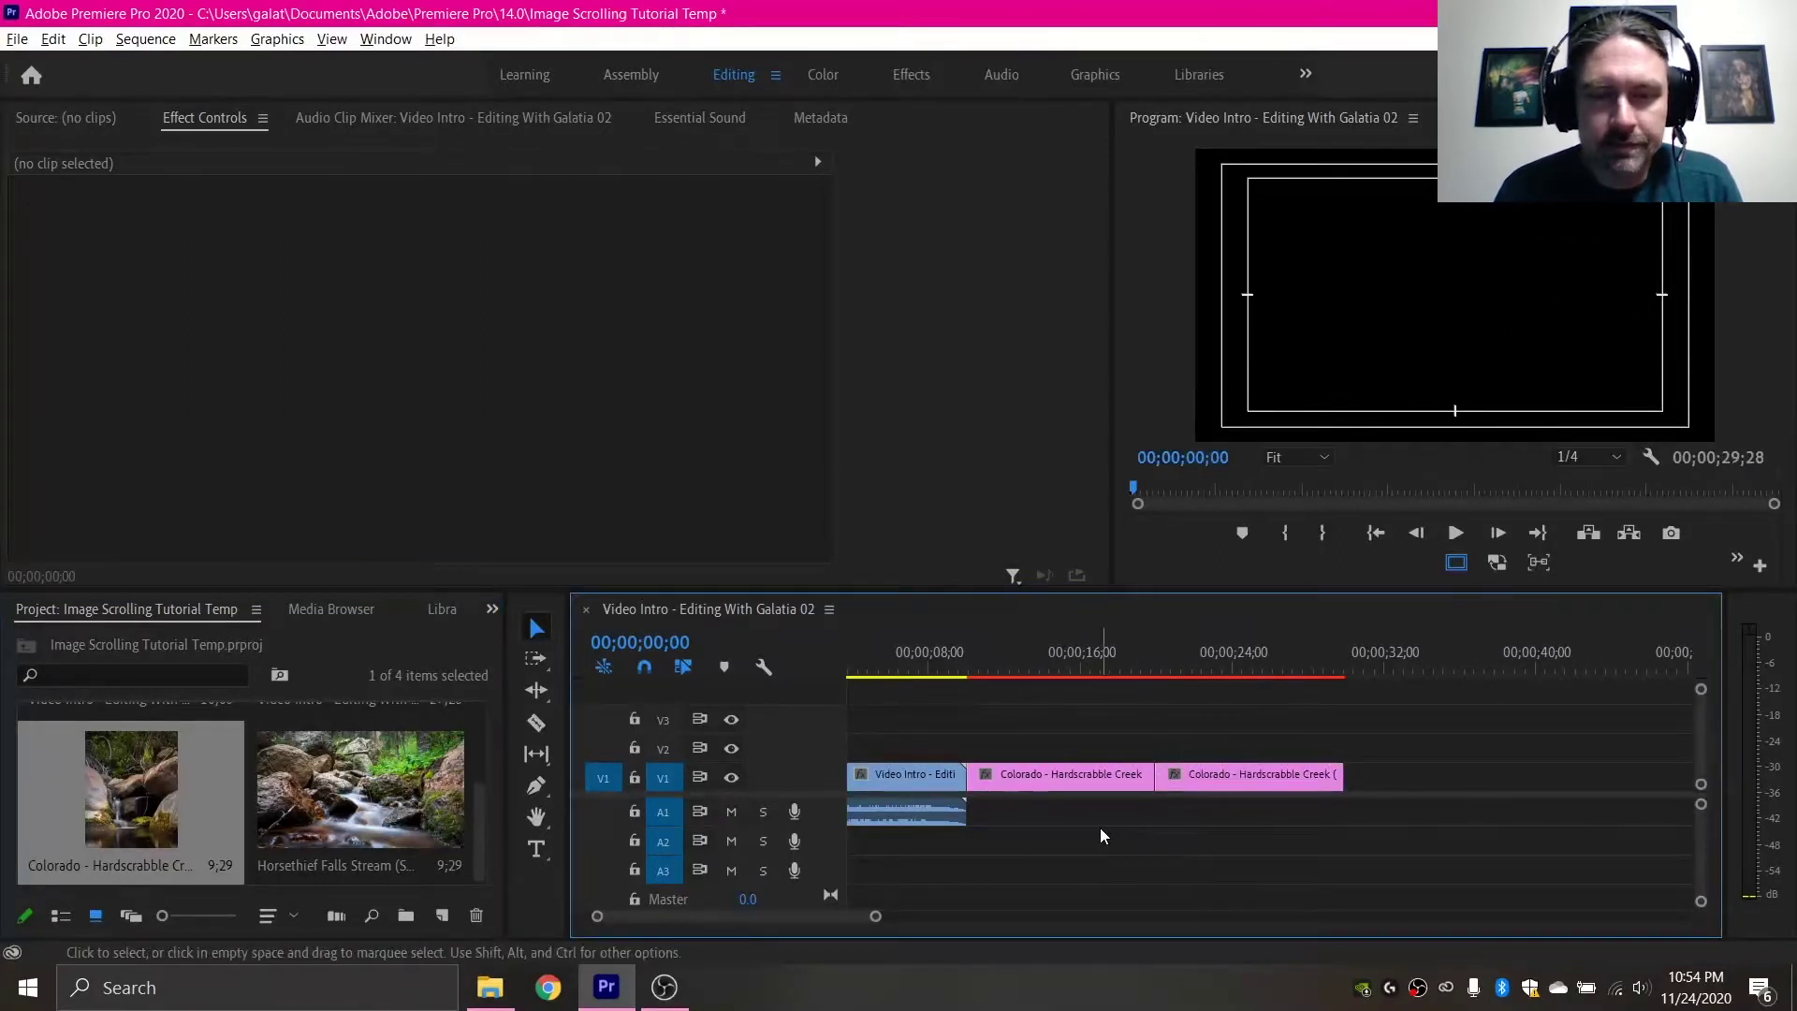
Step: Switch to the Effects workspace and show the effect controls of the first Hardscrabble Creek clip
key(equal)
key(equal)
key(equal)
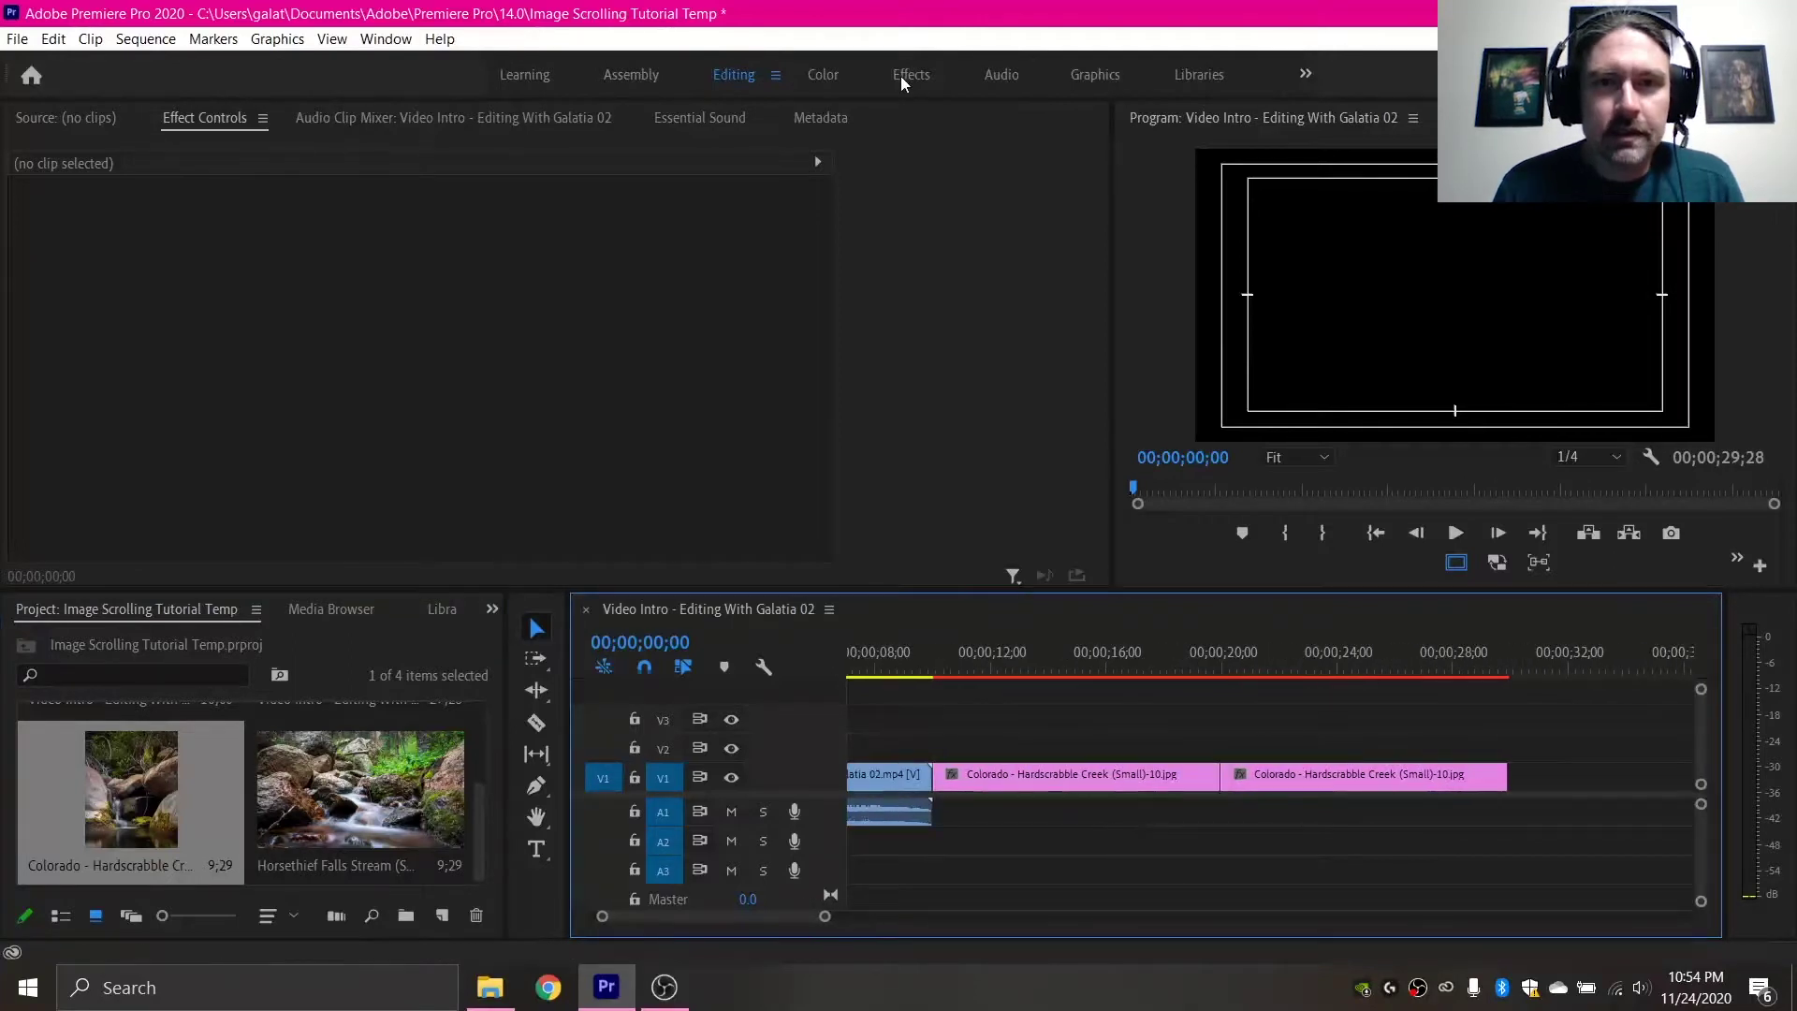
click(905, 79)
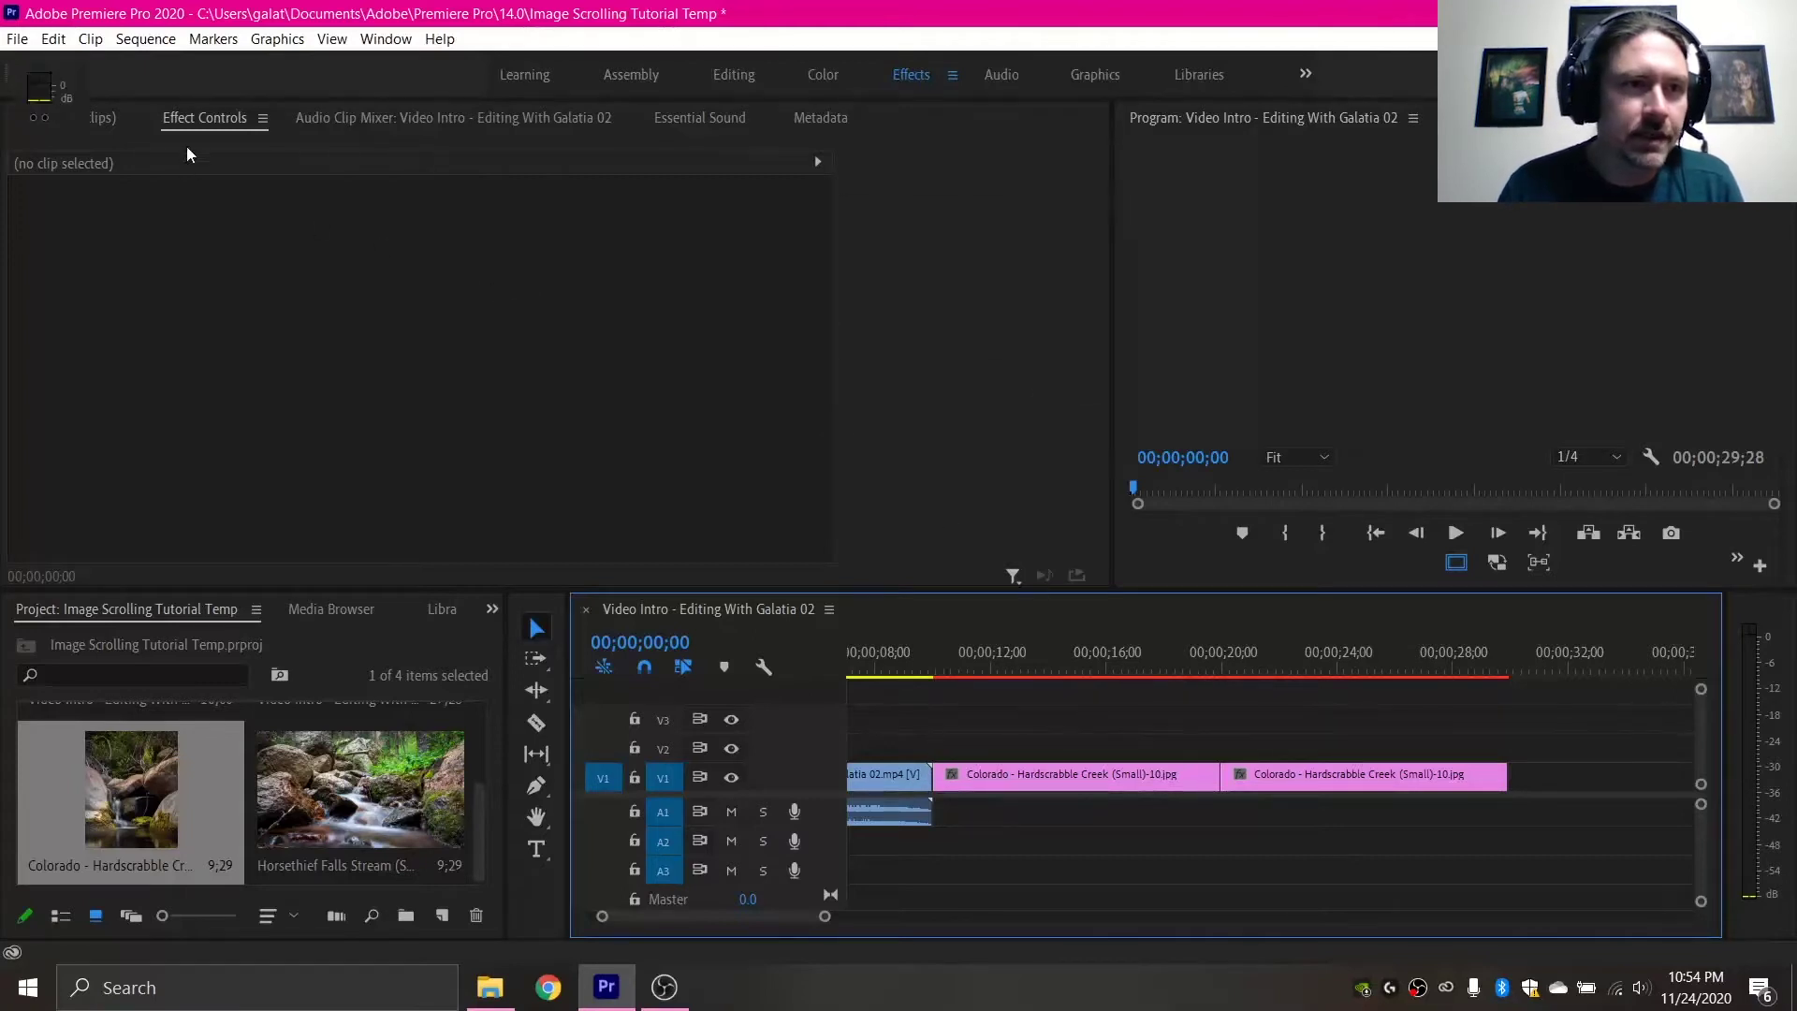
click(193, 115)
click(62, 120)
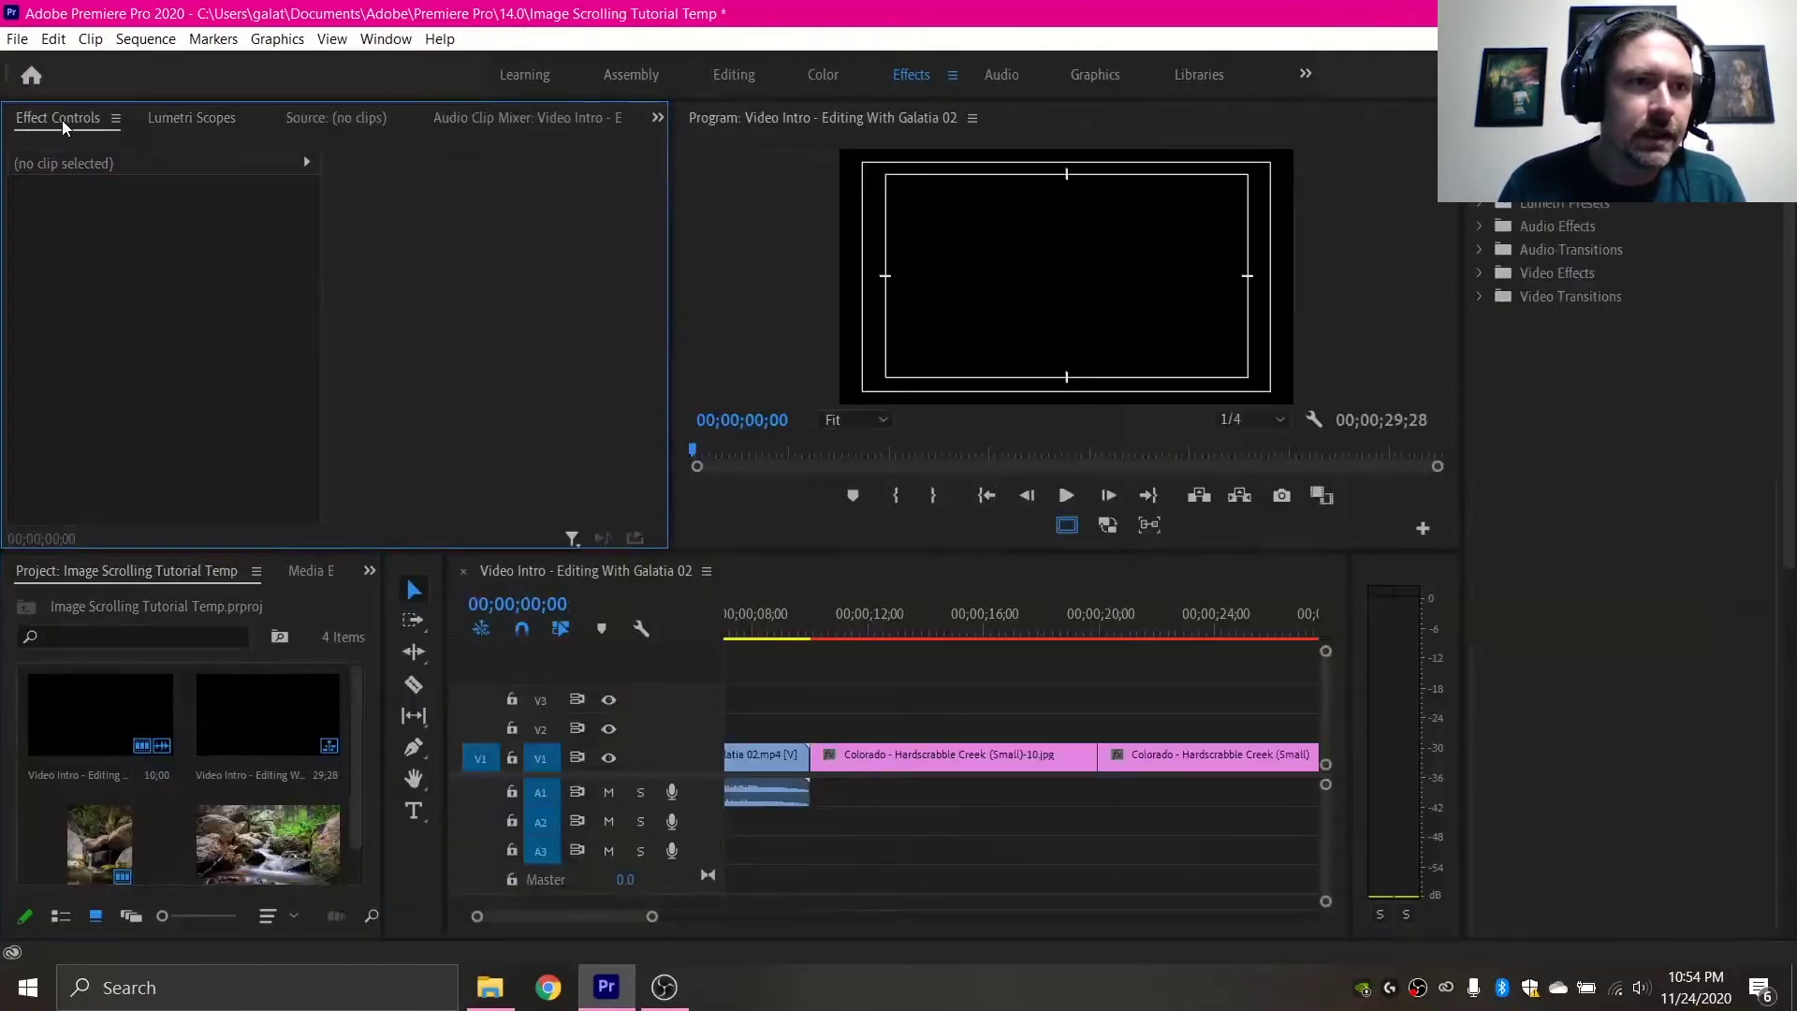
scroll(997, 762, down, 2)
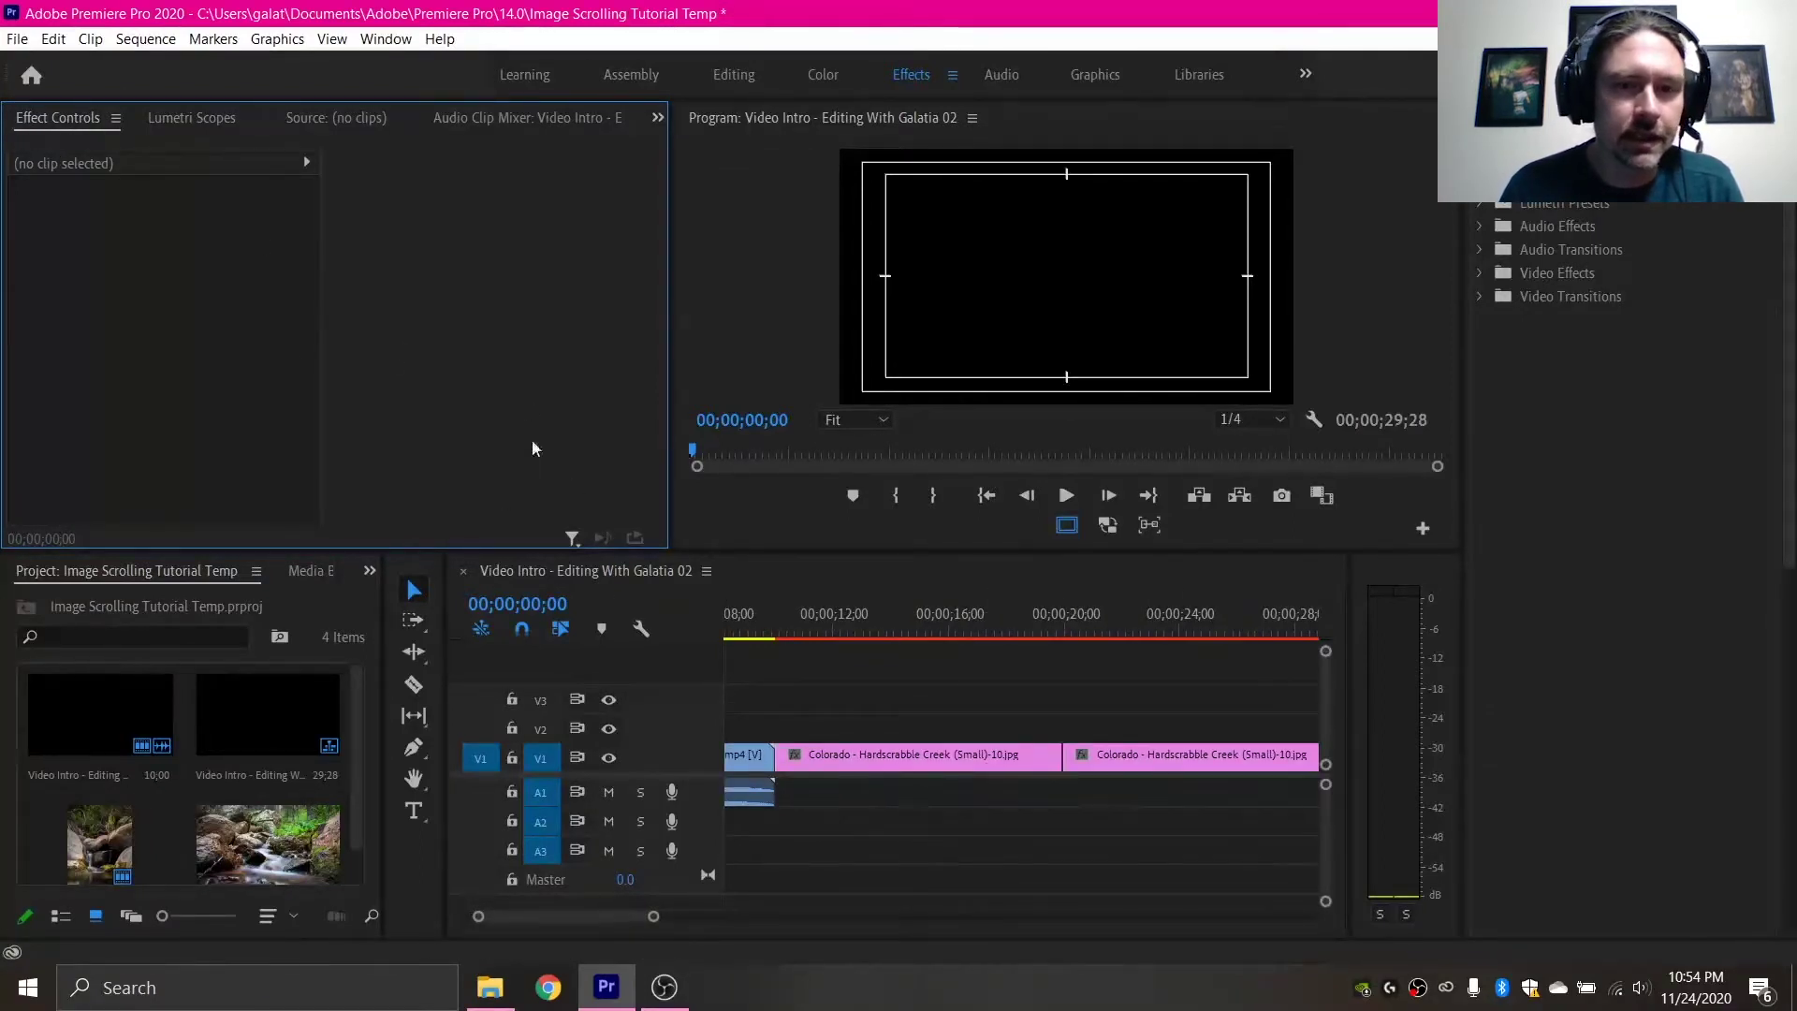
click(945, 751)
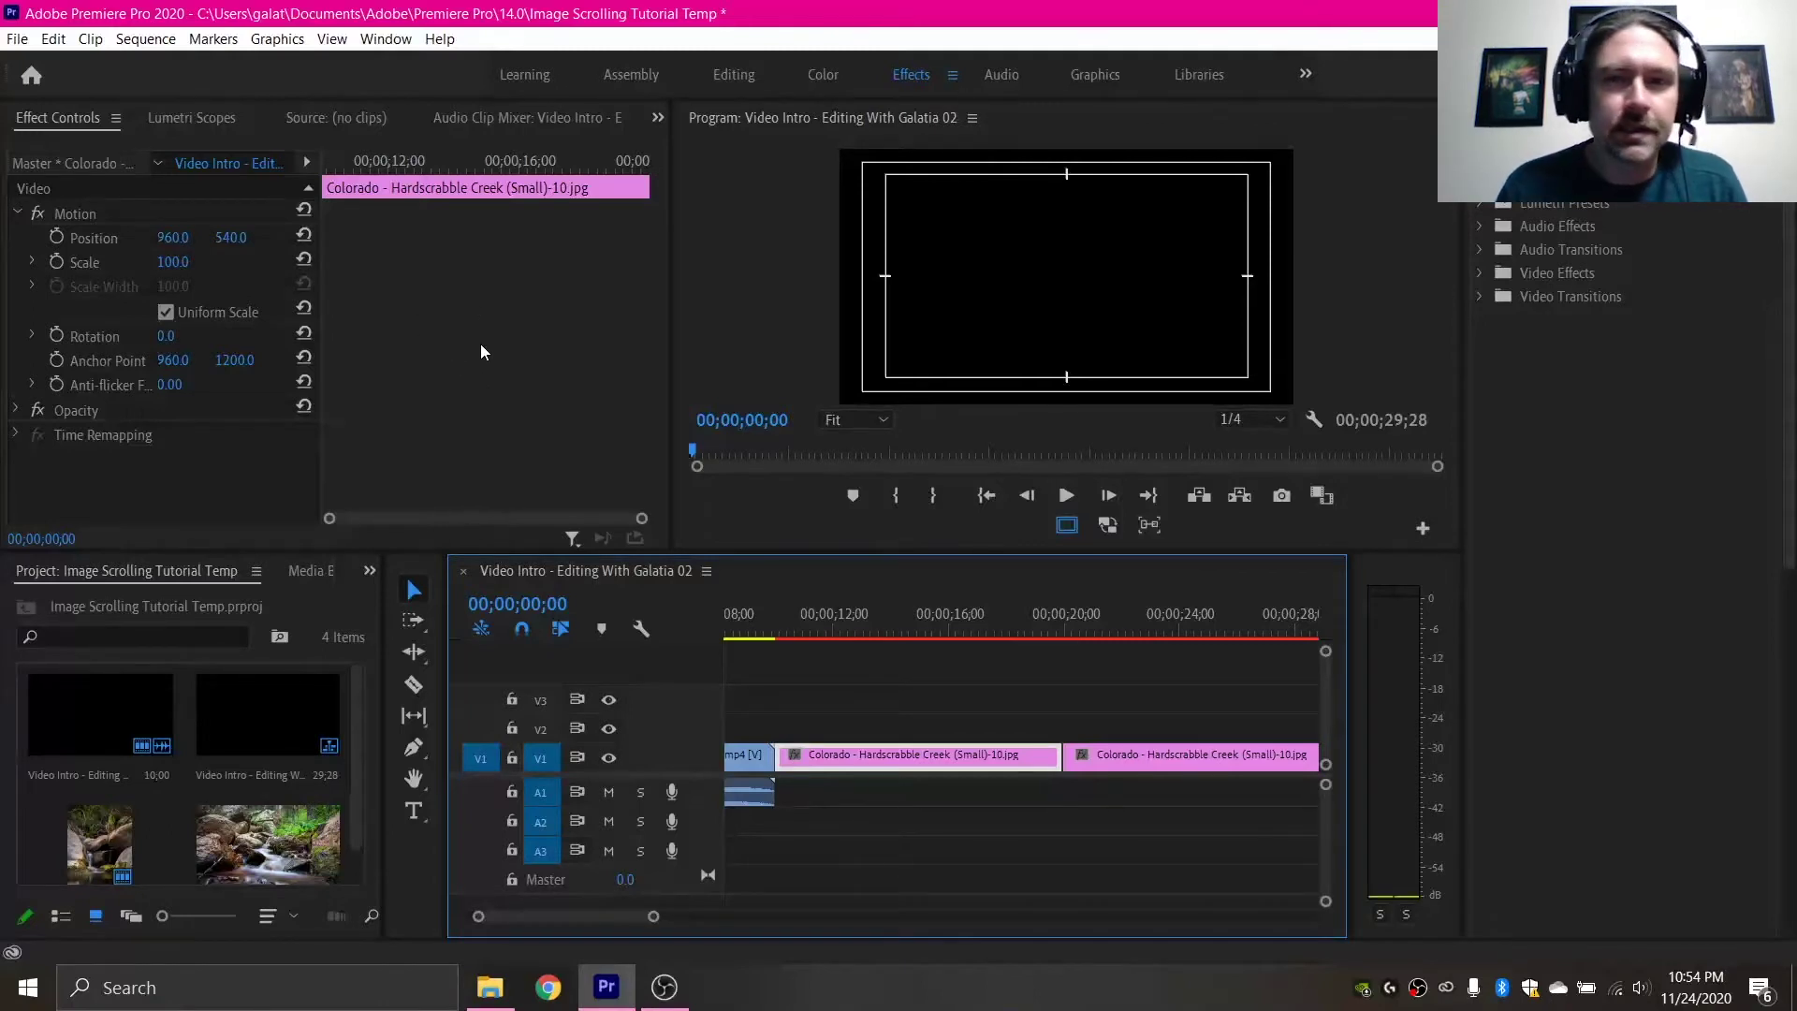
Step: Scrub through the first Hardscrabble Creek clip and park the playhead at its start, 00;00;10;00
click(803, 614)
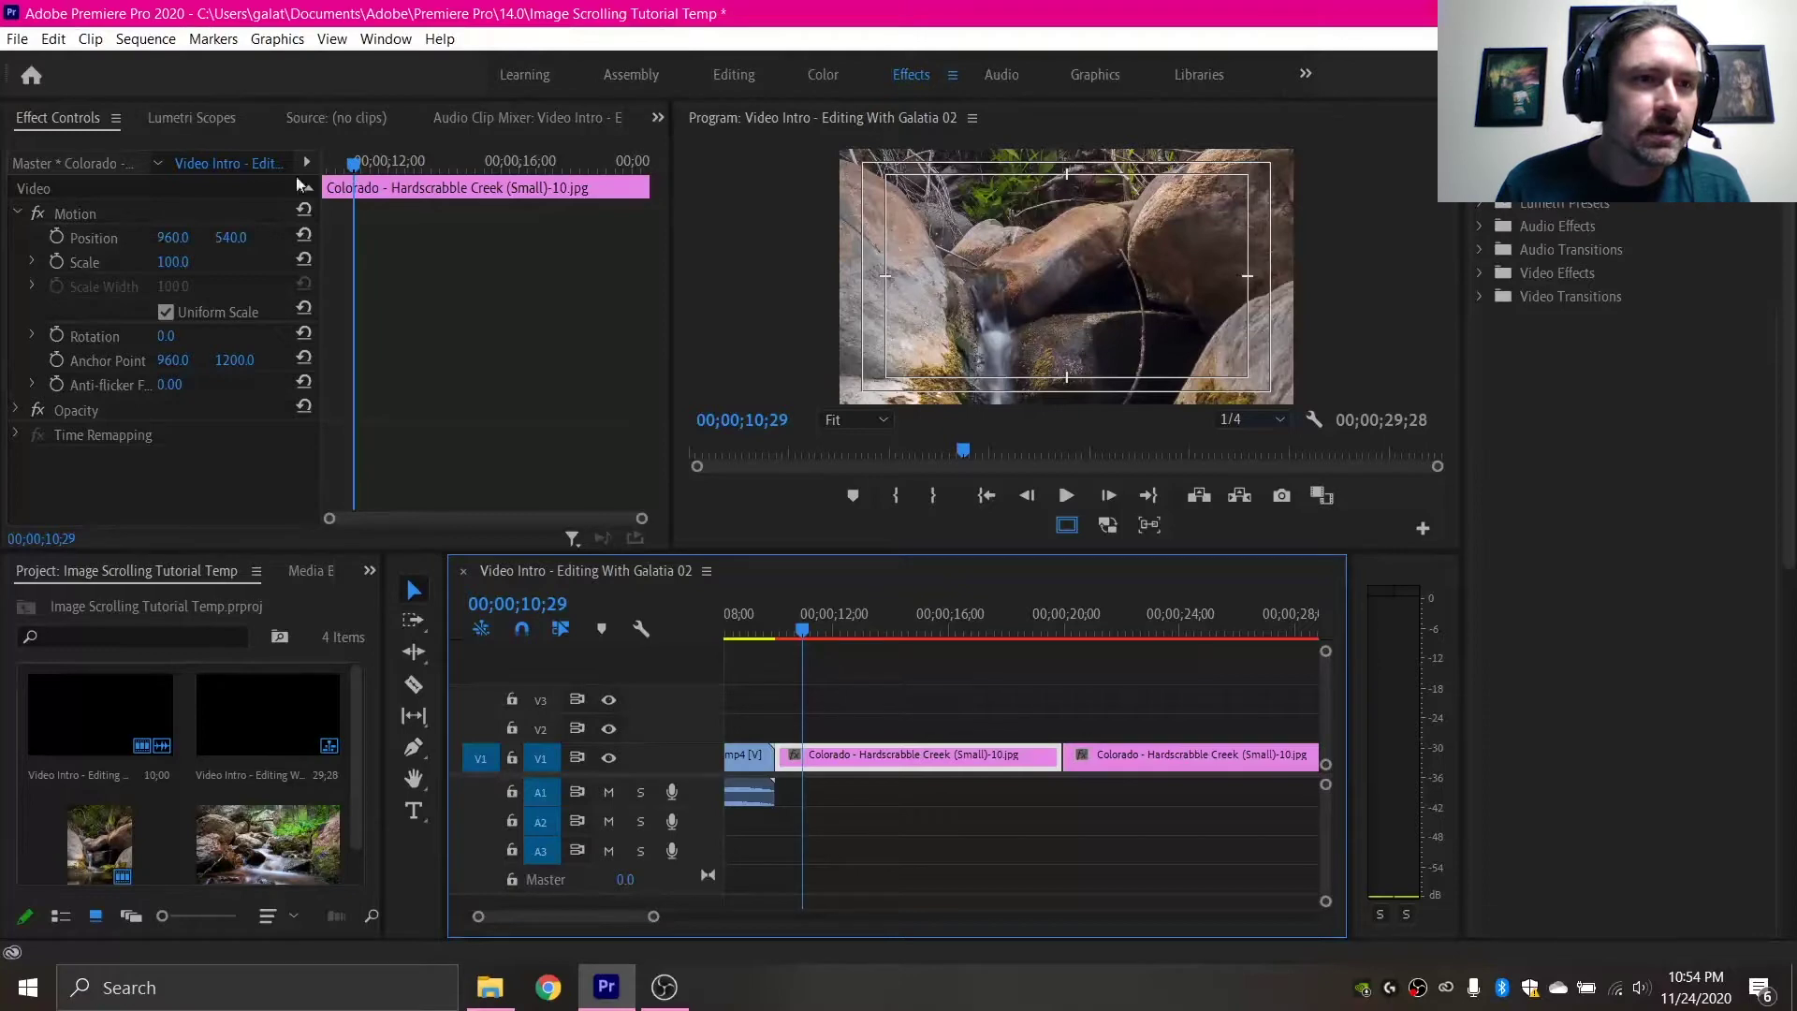
mouse_move(354, 165)
mouse_down()
mouse_move(573, 178)
mouse_move(360, 176)
mouse_up()
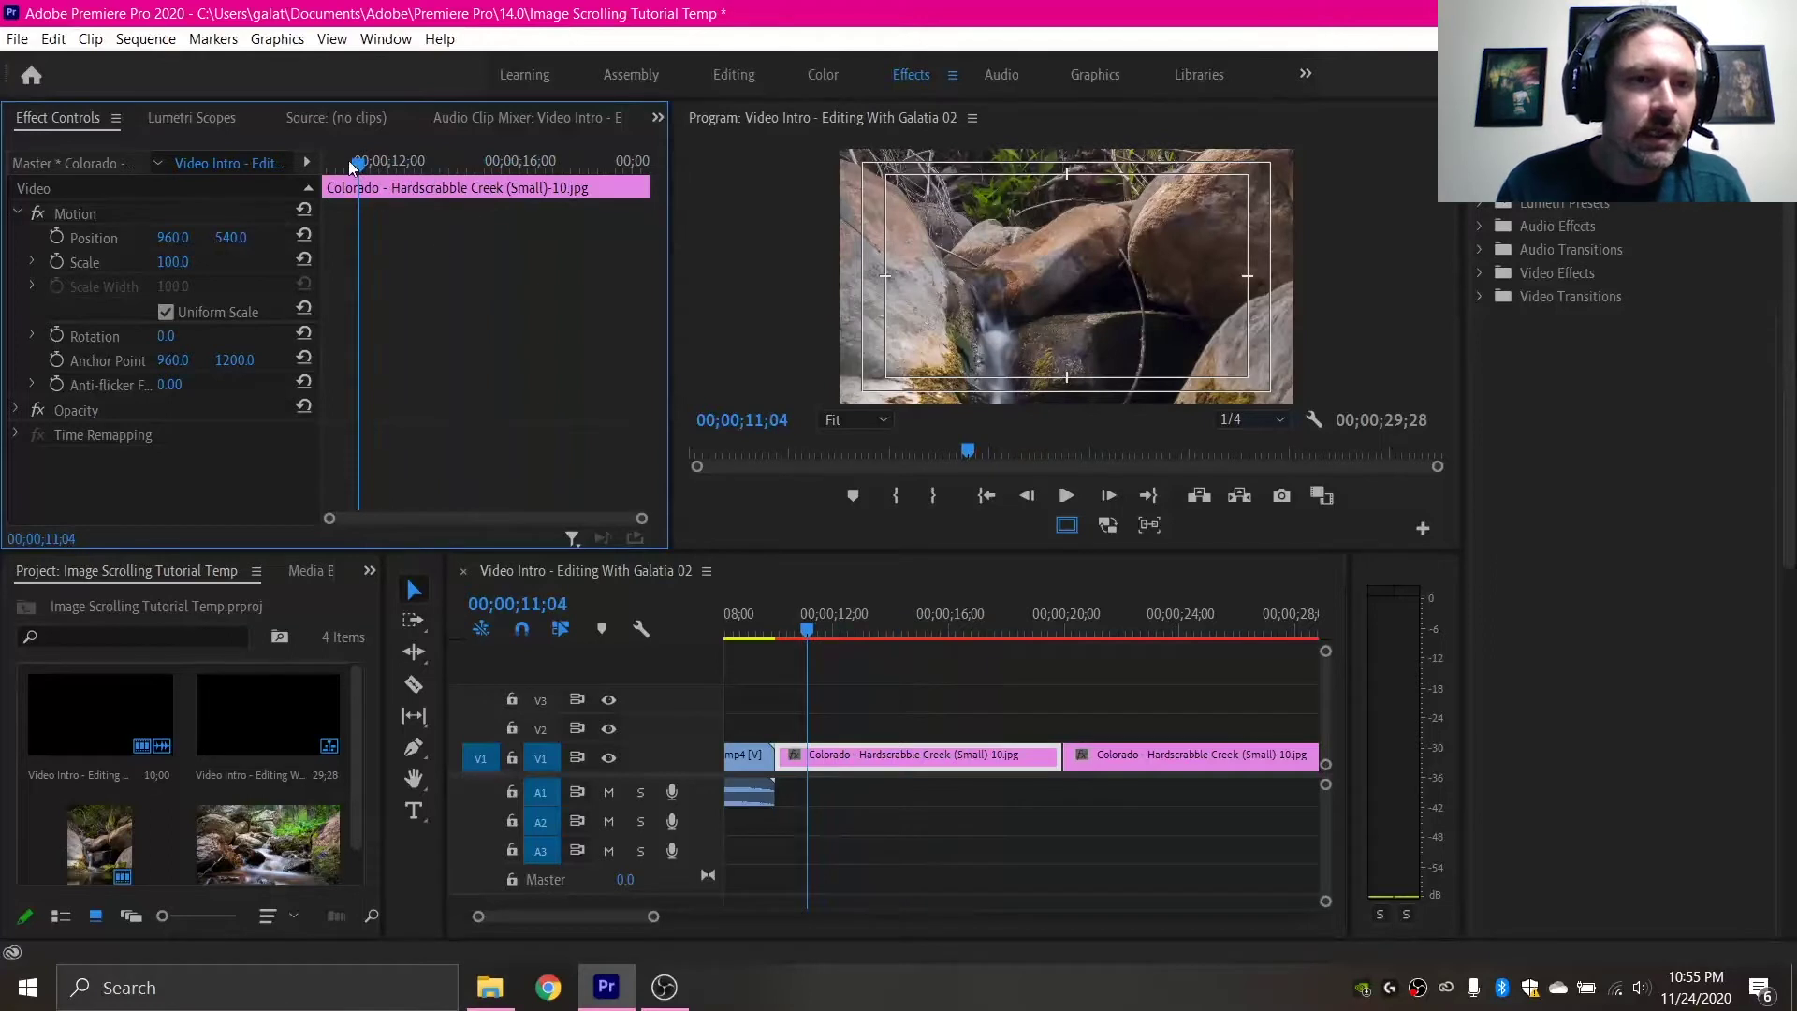
drag(358, 167, 420, 168)
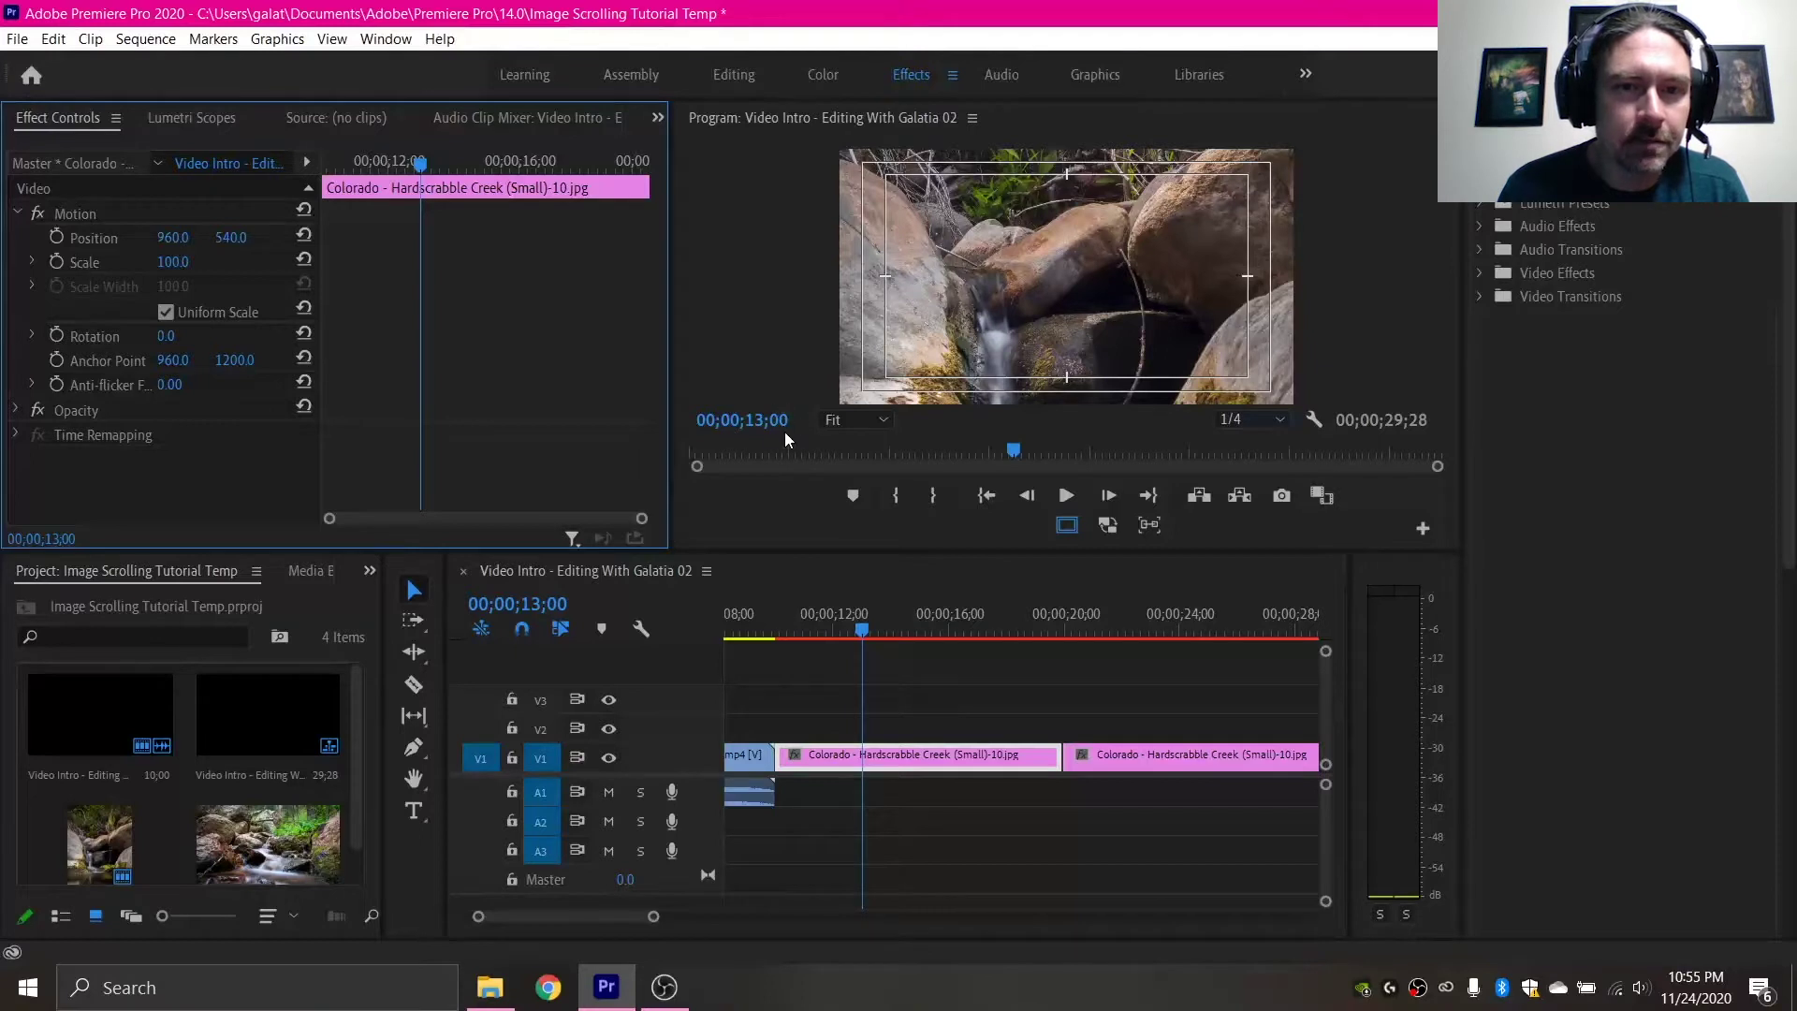
drag(427, 166, 321, 175)
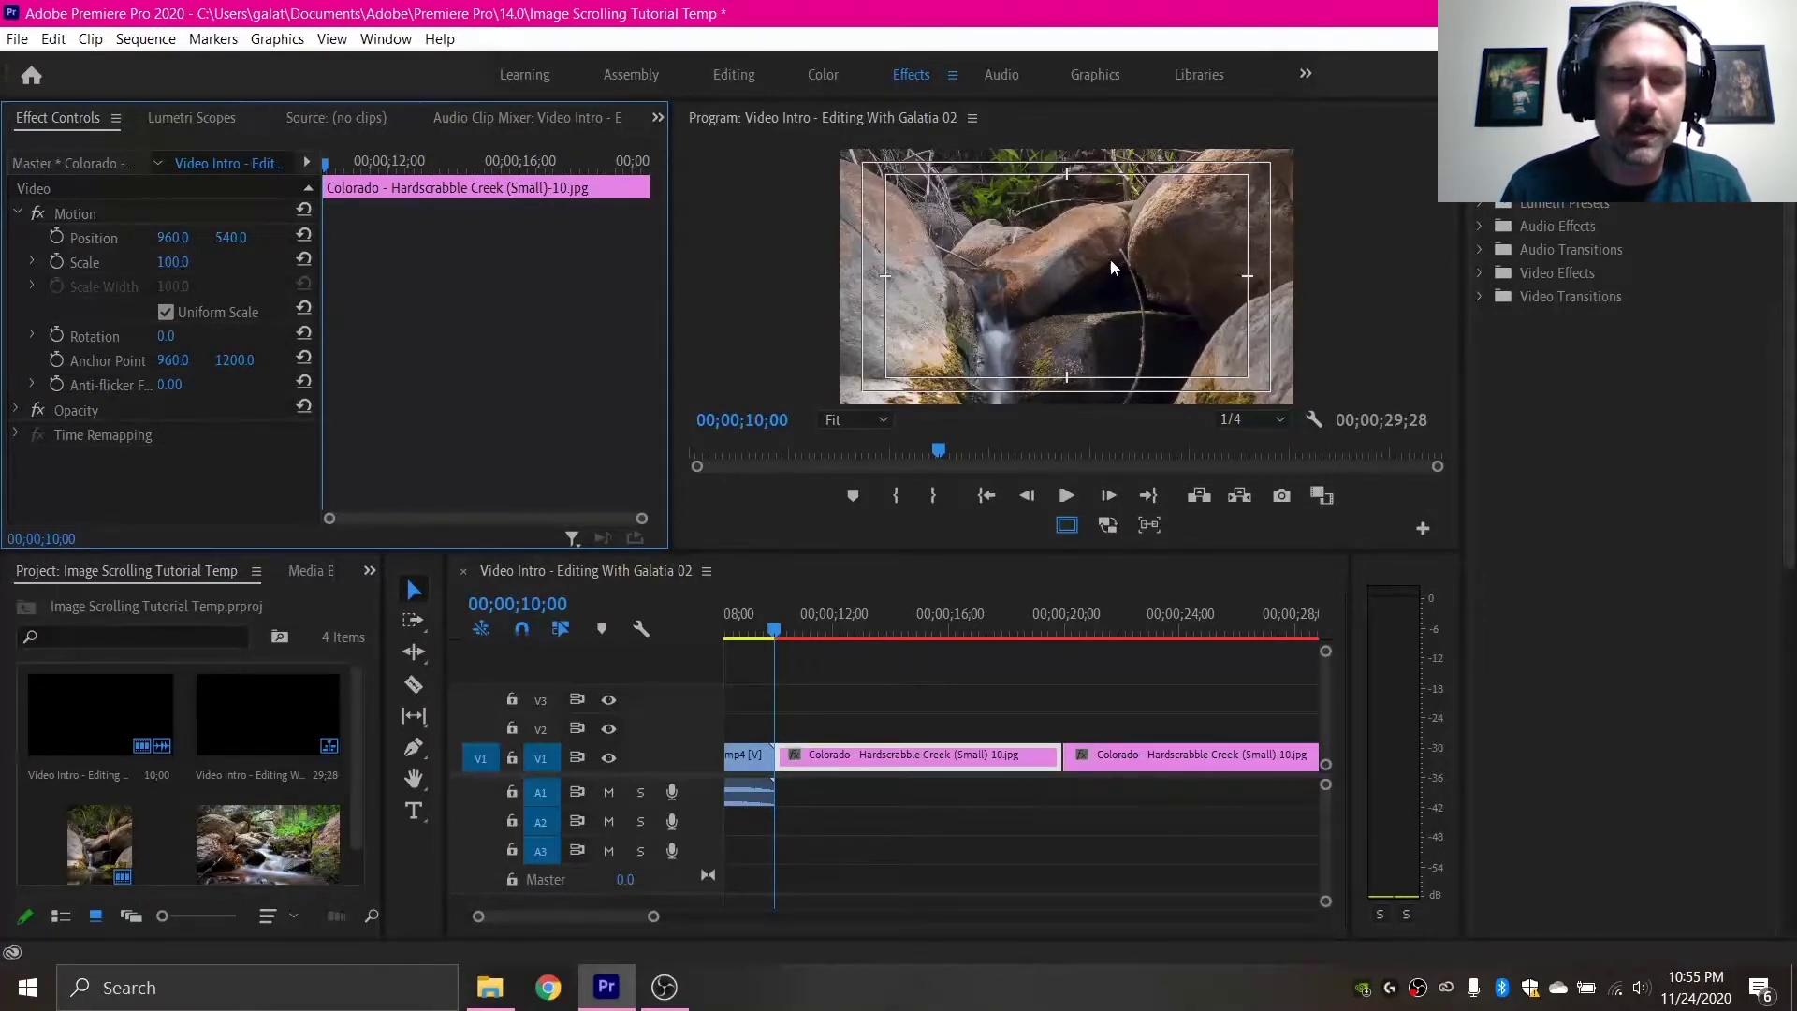
Step: Try larger and smaller scale values on the first Hardscrabble Creek image and return its scale to 100
click(178, 262)
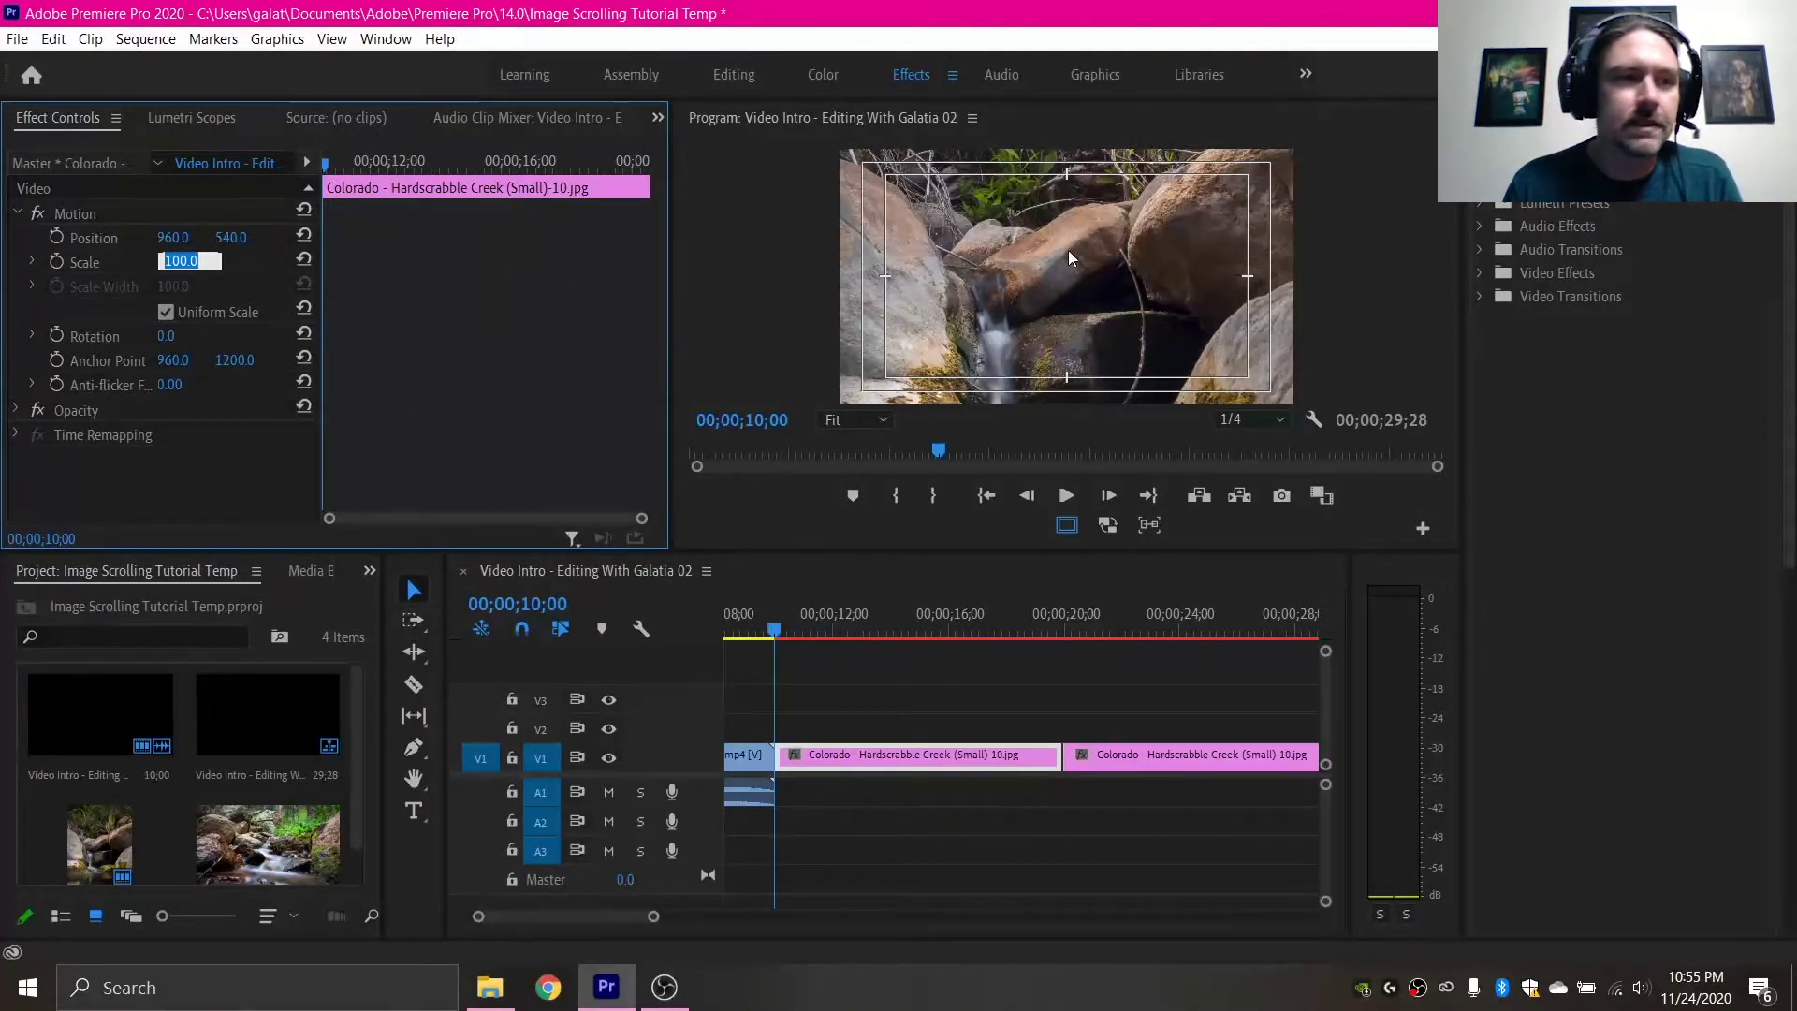
key(Return)
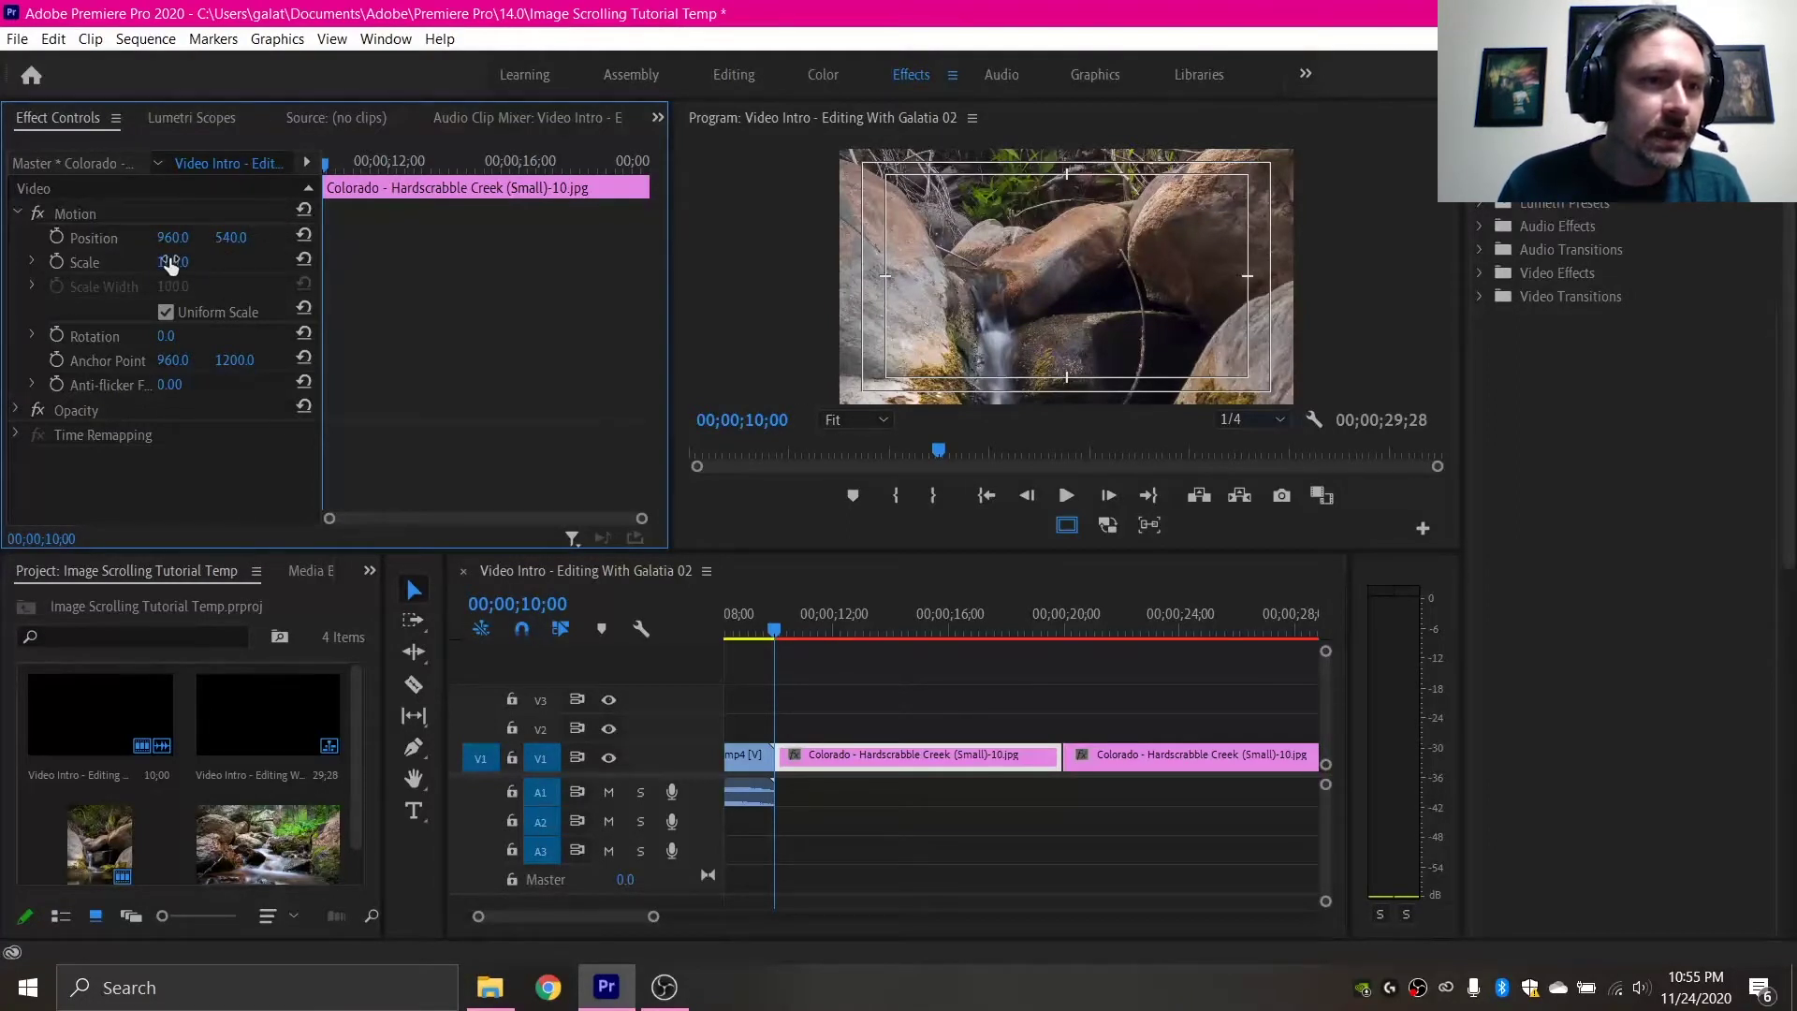
mouse_move(172, 261)
mouse_down()
mouse_move(225, 261)
mouse_move(87, 261)
mouse_move(243, 261)
mouse_move(190, 262)
mouse_up()
click(187, 260)
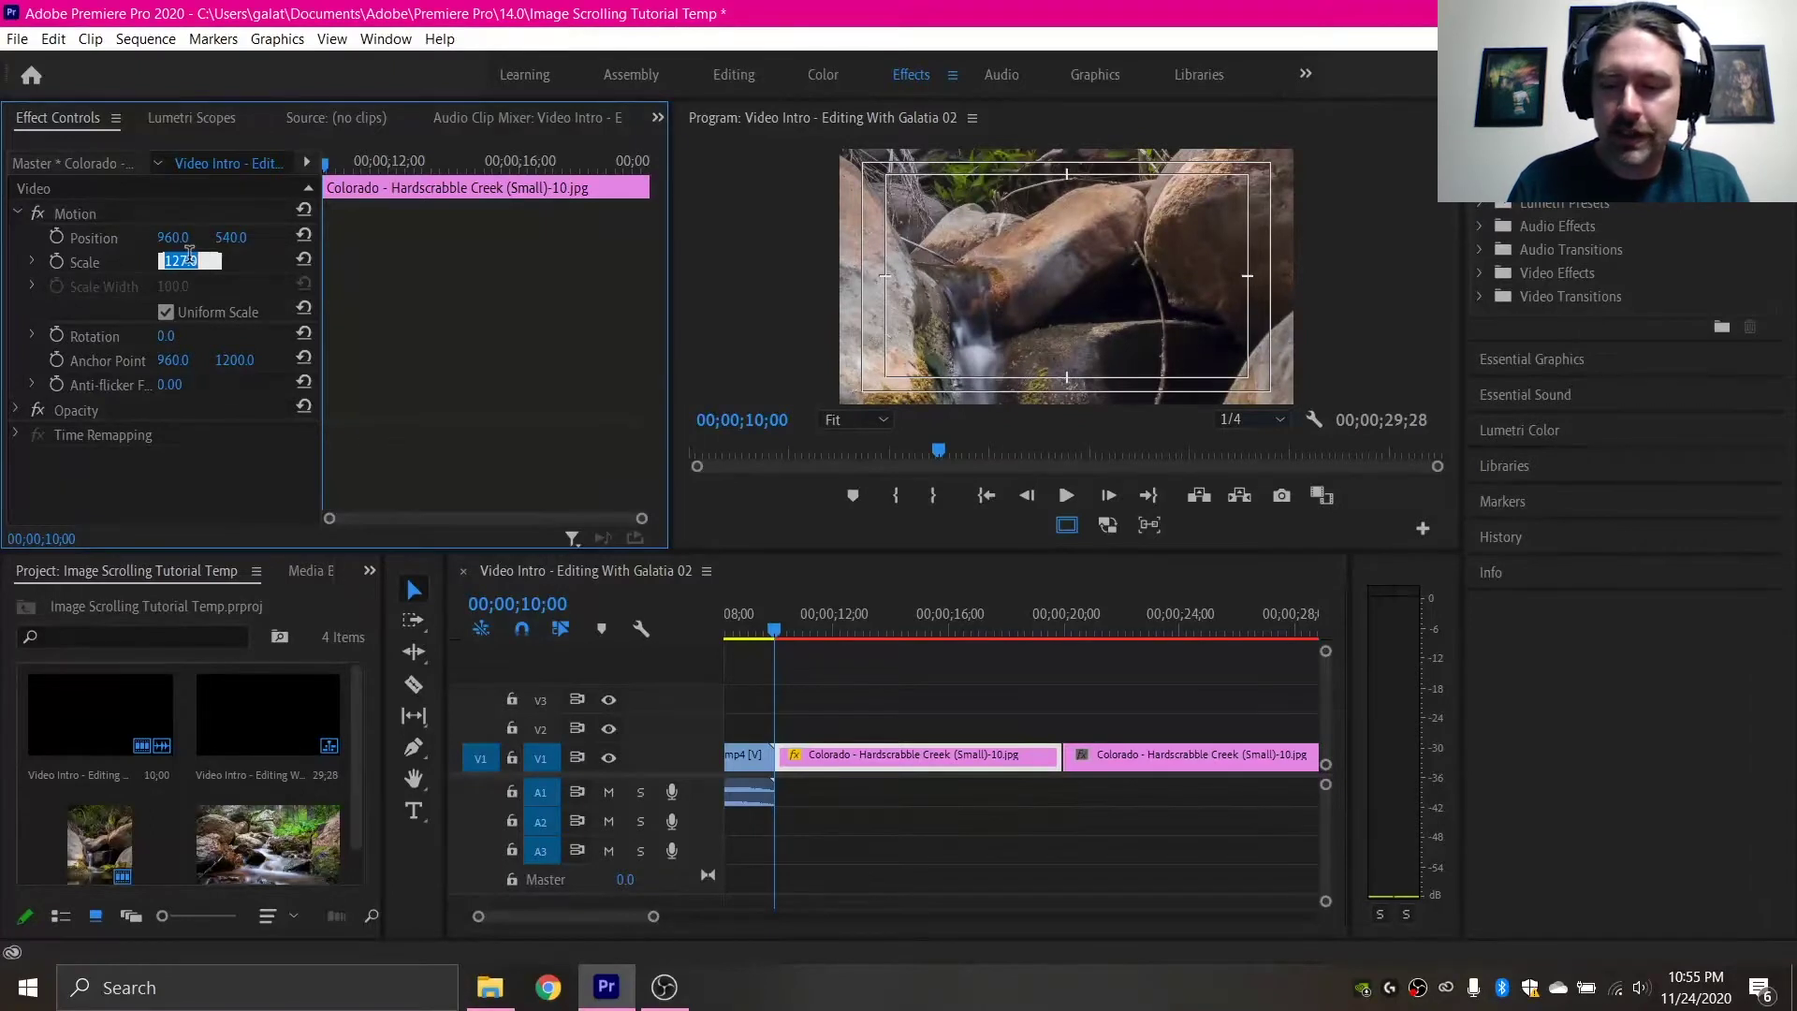
text(83)
key(Return)
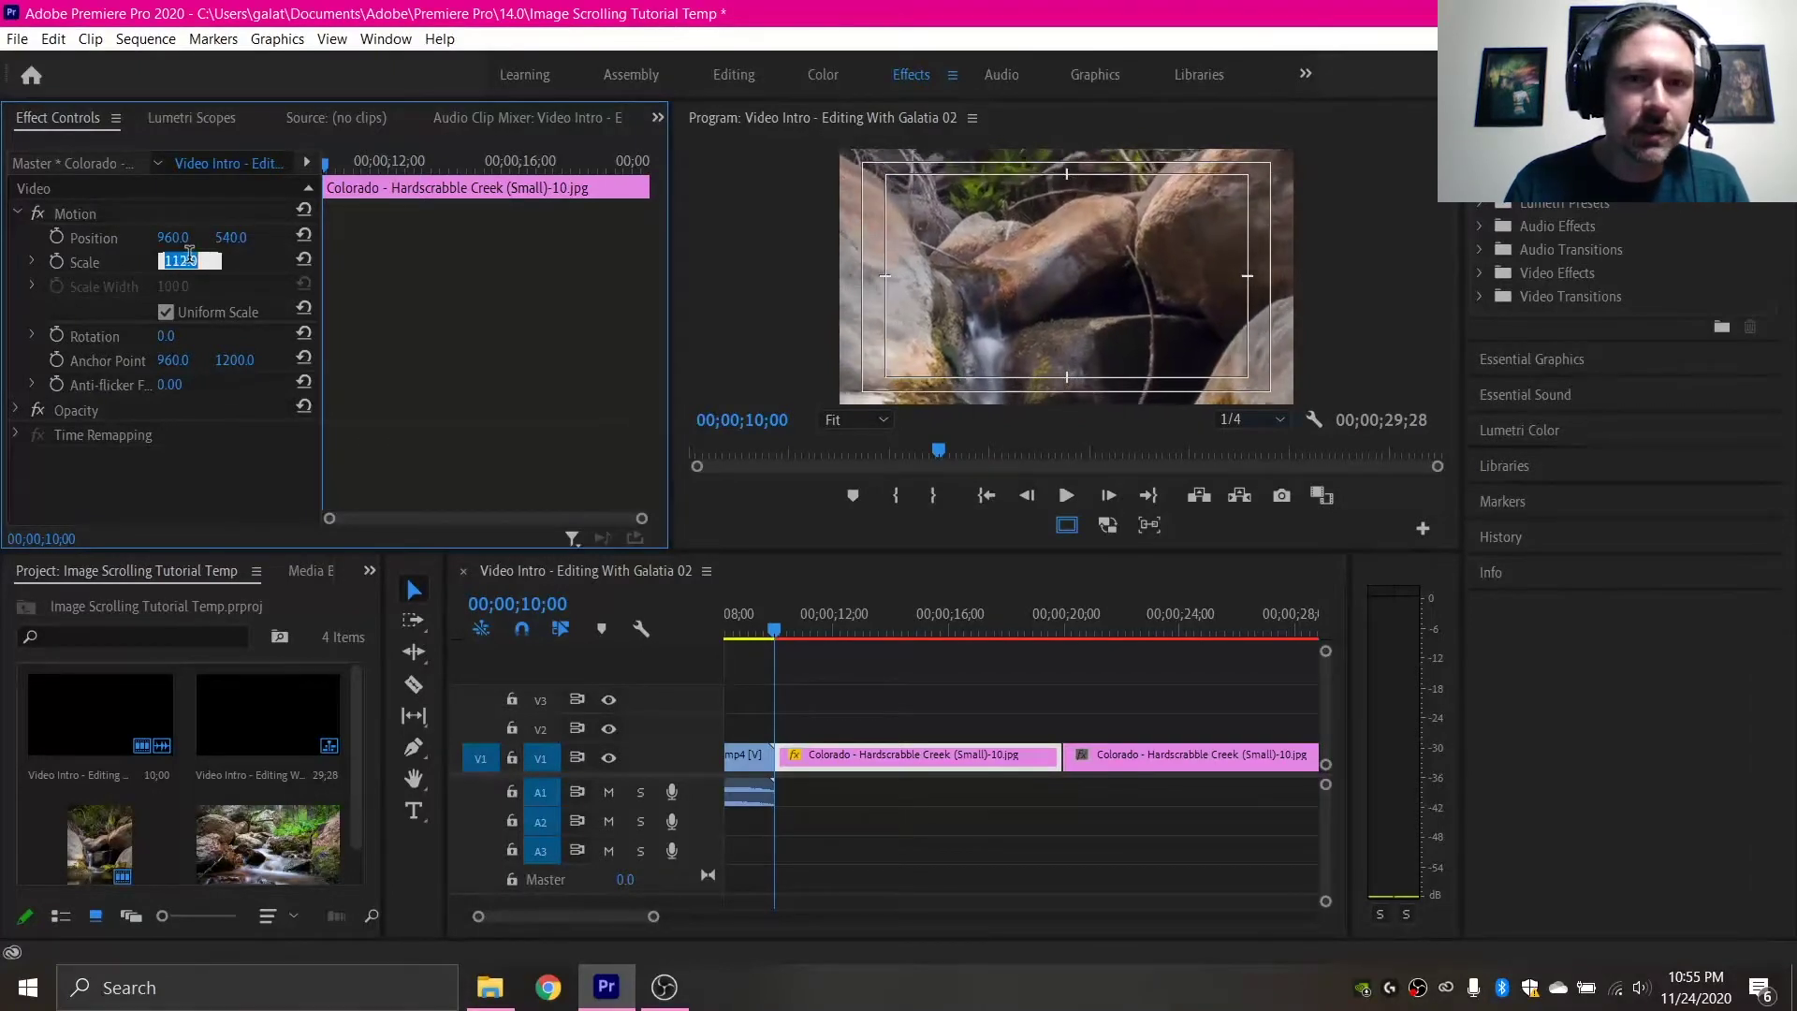
key(Up)
key(Up)
key(Up)
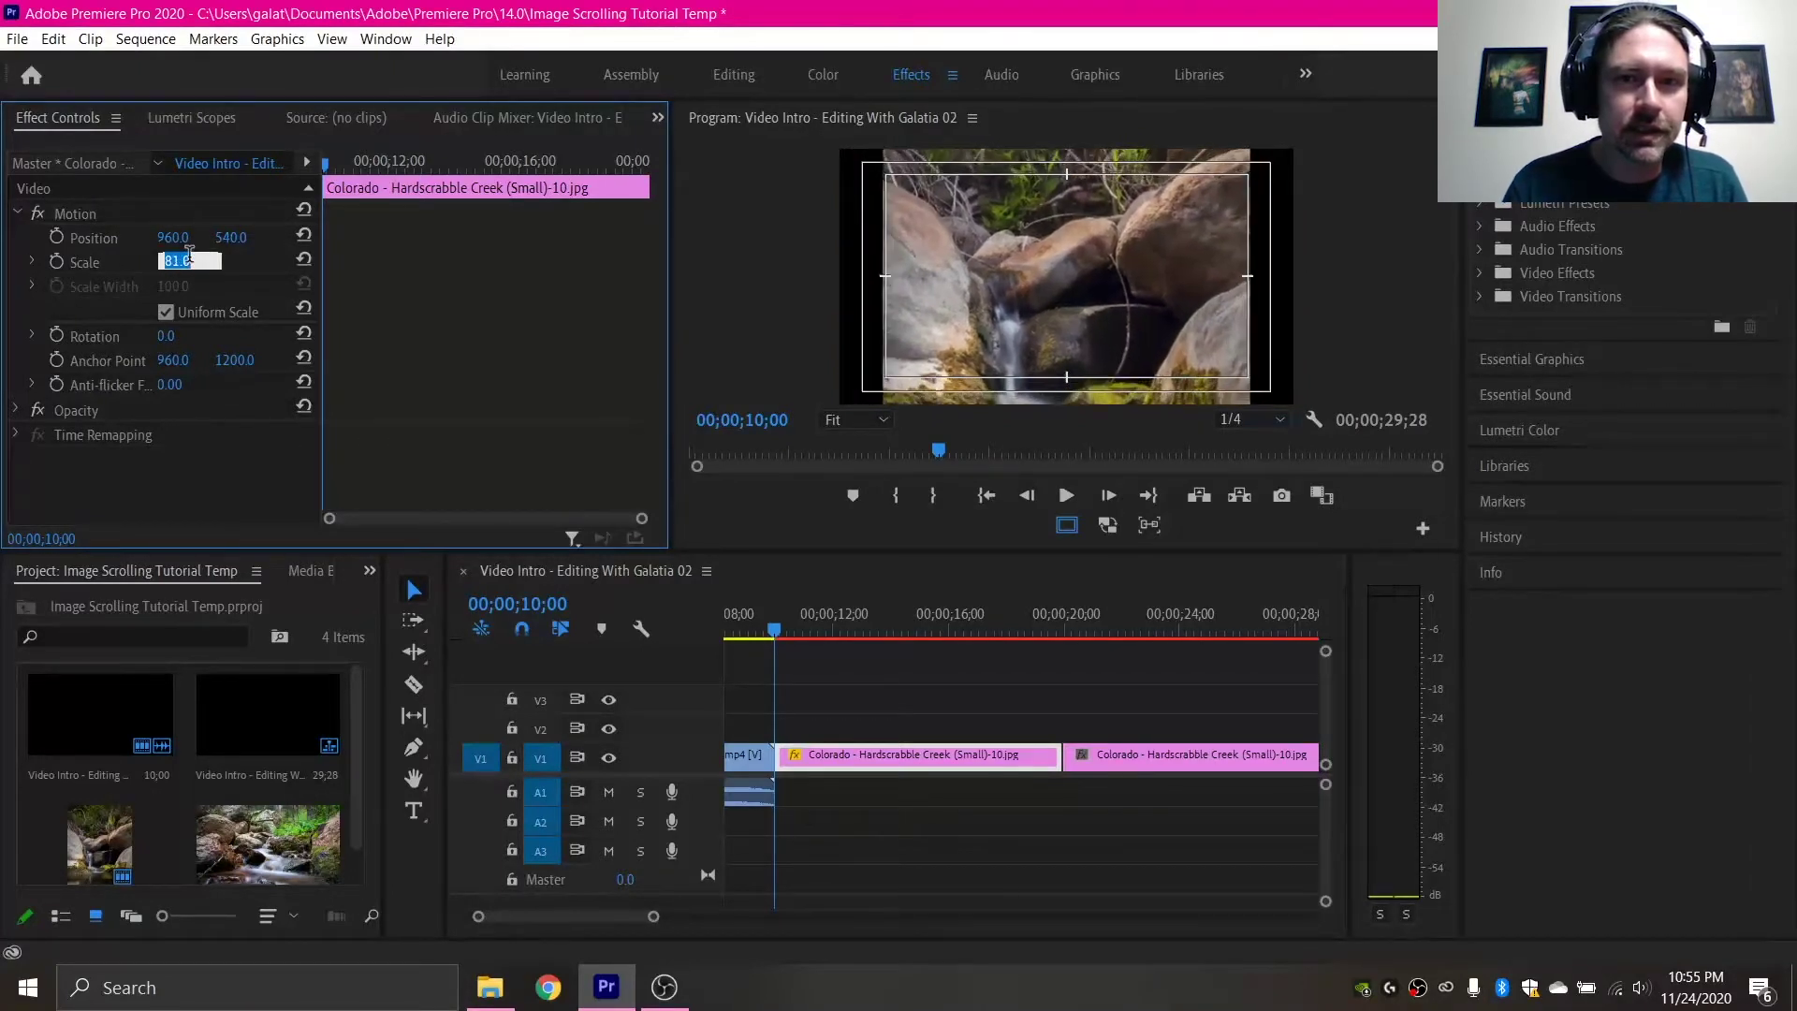
key(Up)
key(Up)
key(Up)
key(Up)
key(Up)
key(Up)
key(Up)
key(Up)
key(Up)
key(Up)
key(Up)
key(Up)
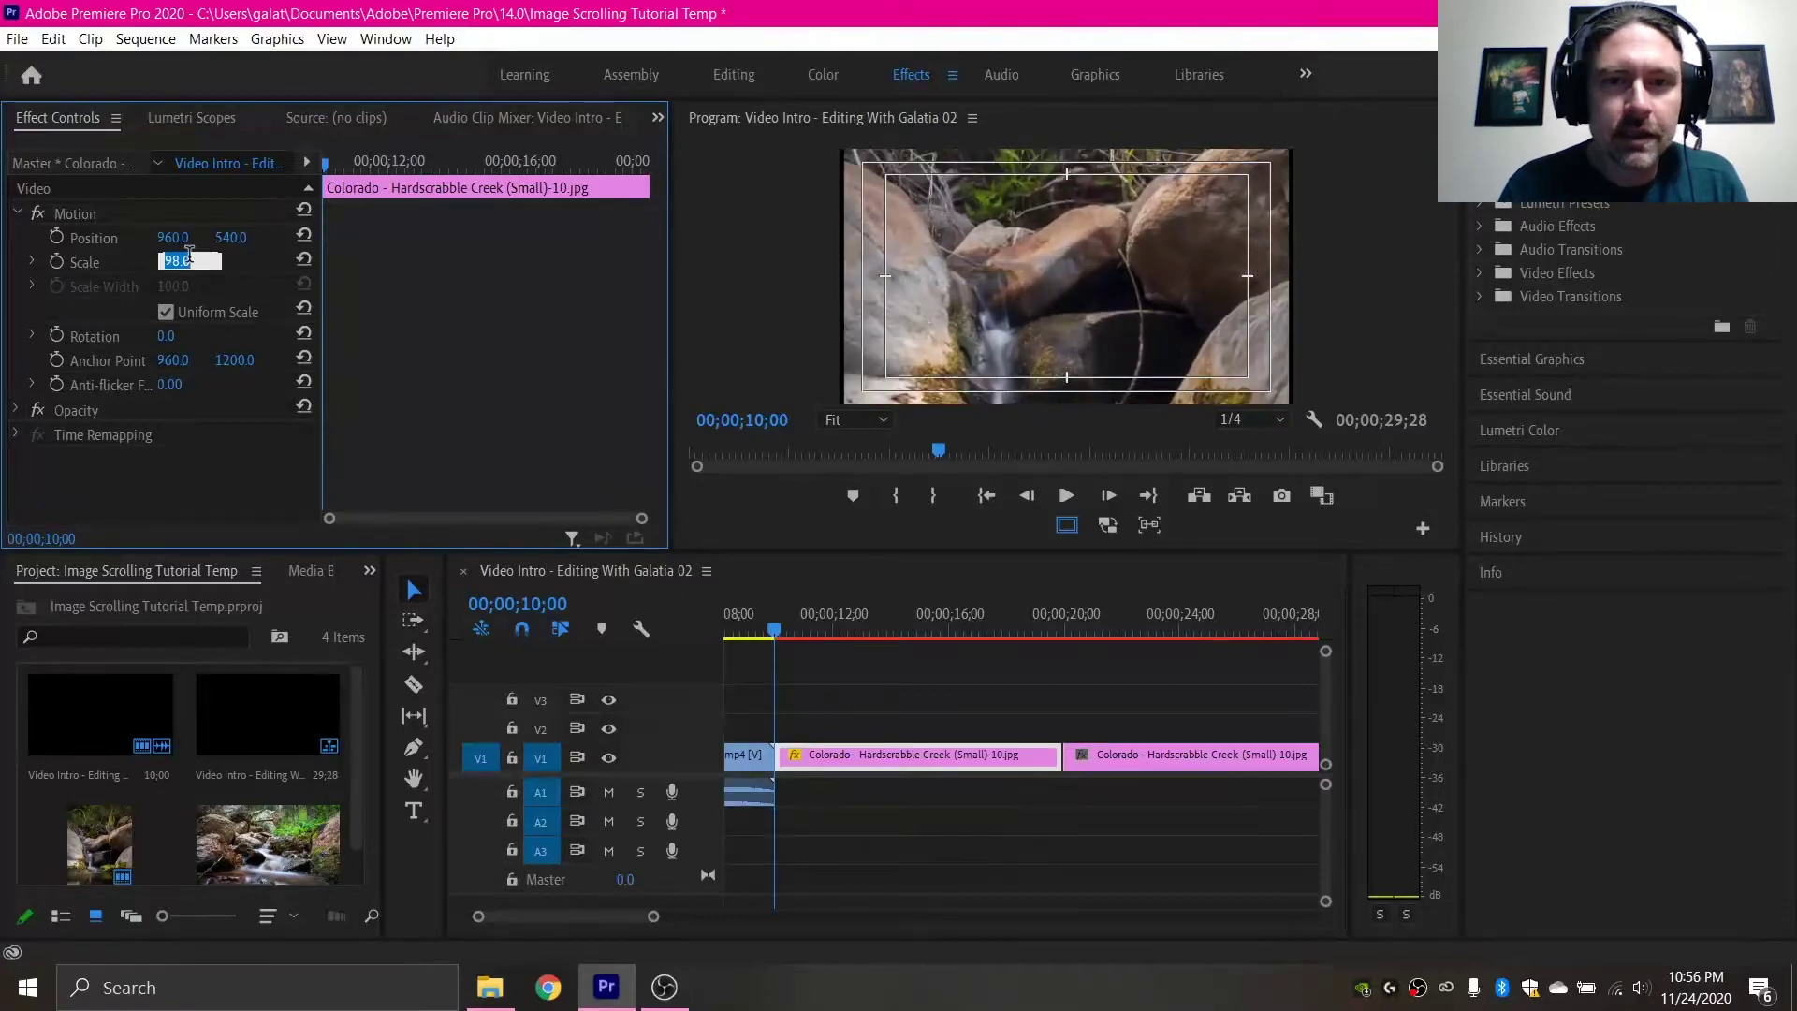
key(Up)
key(Up)
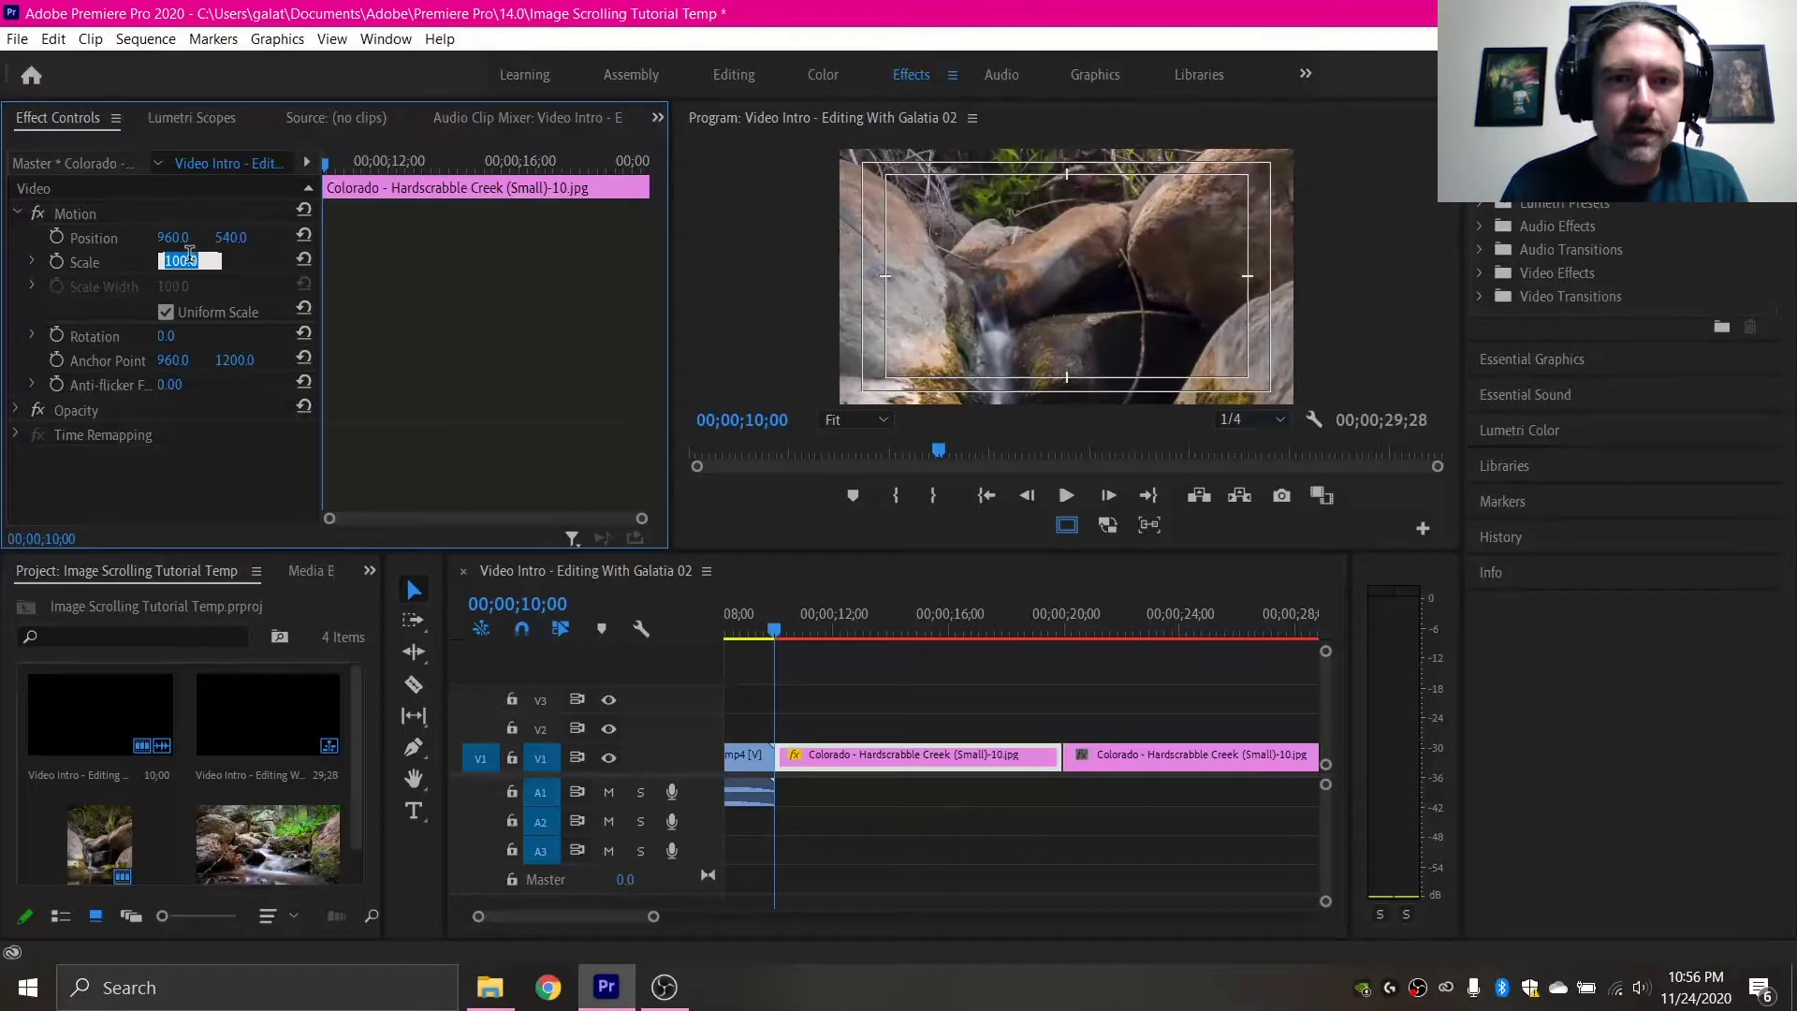
key(Down)
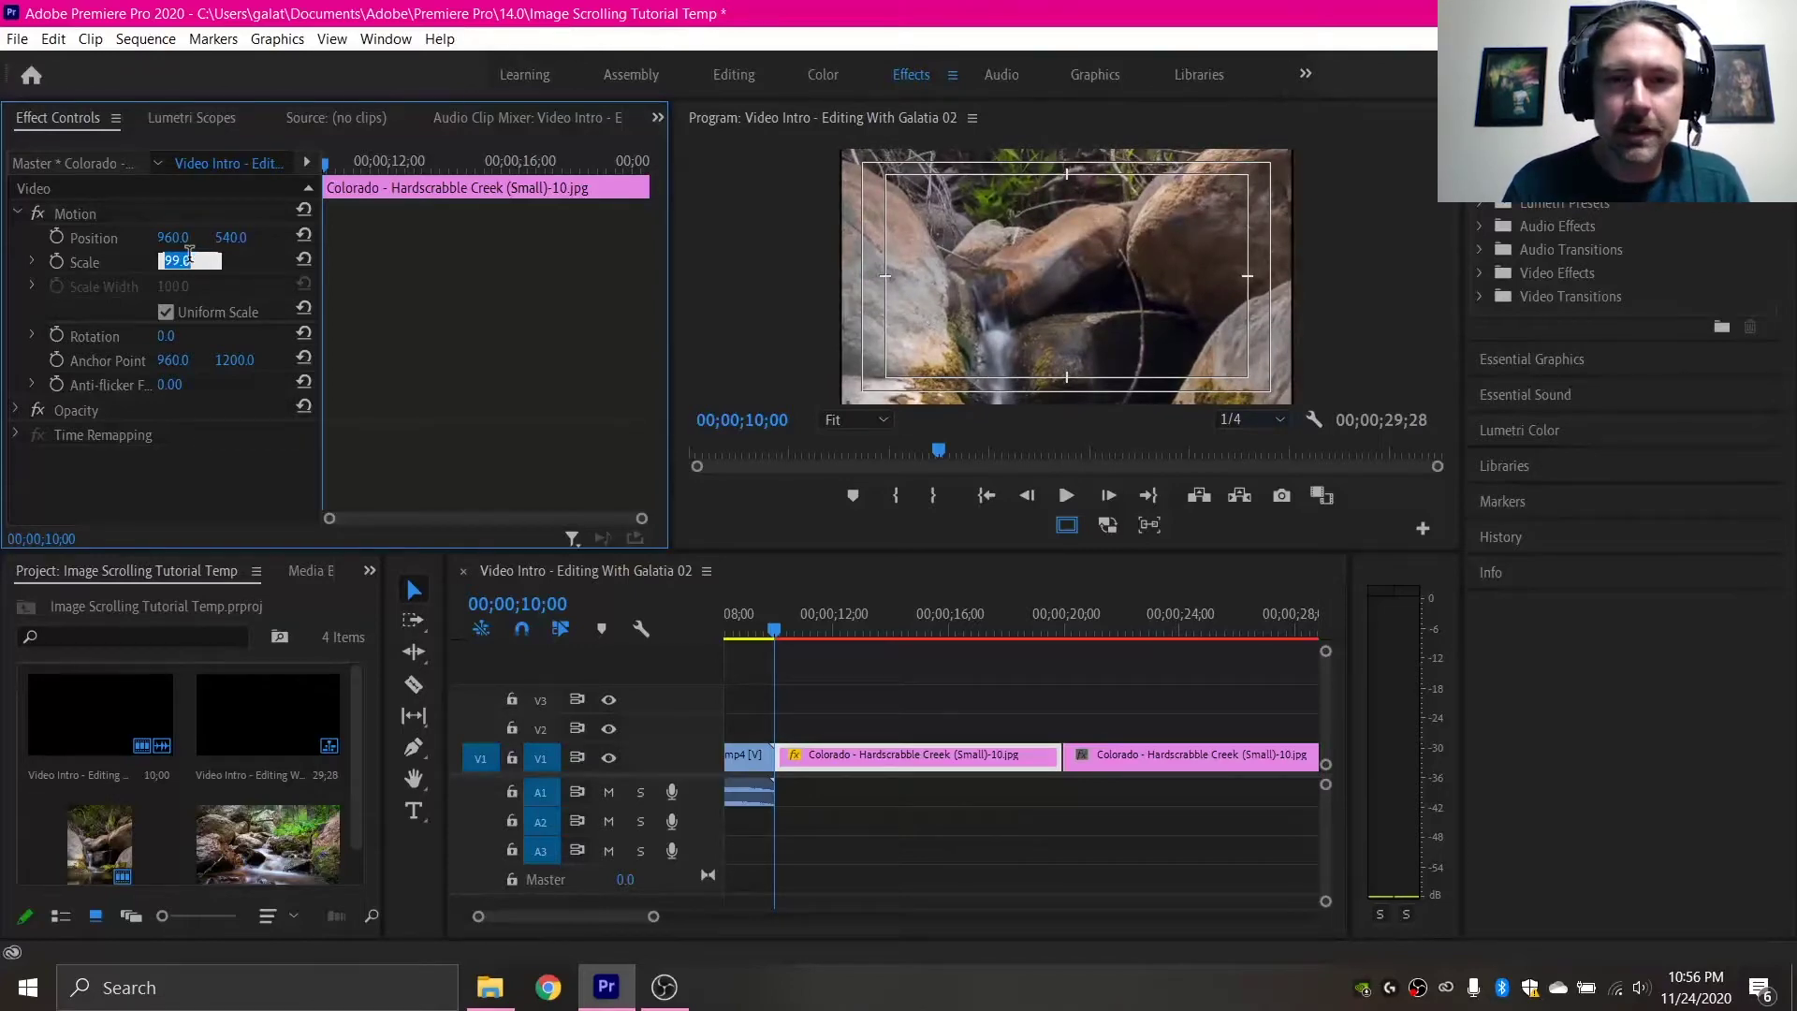
key(Up)
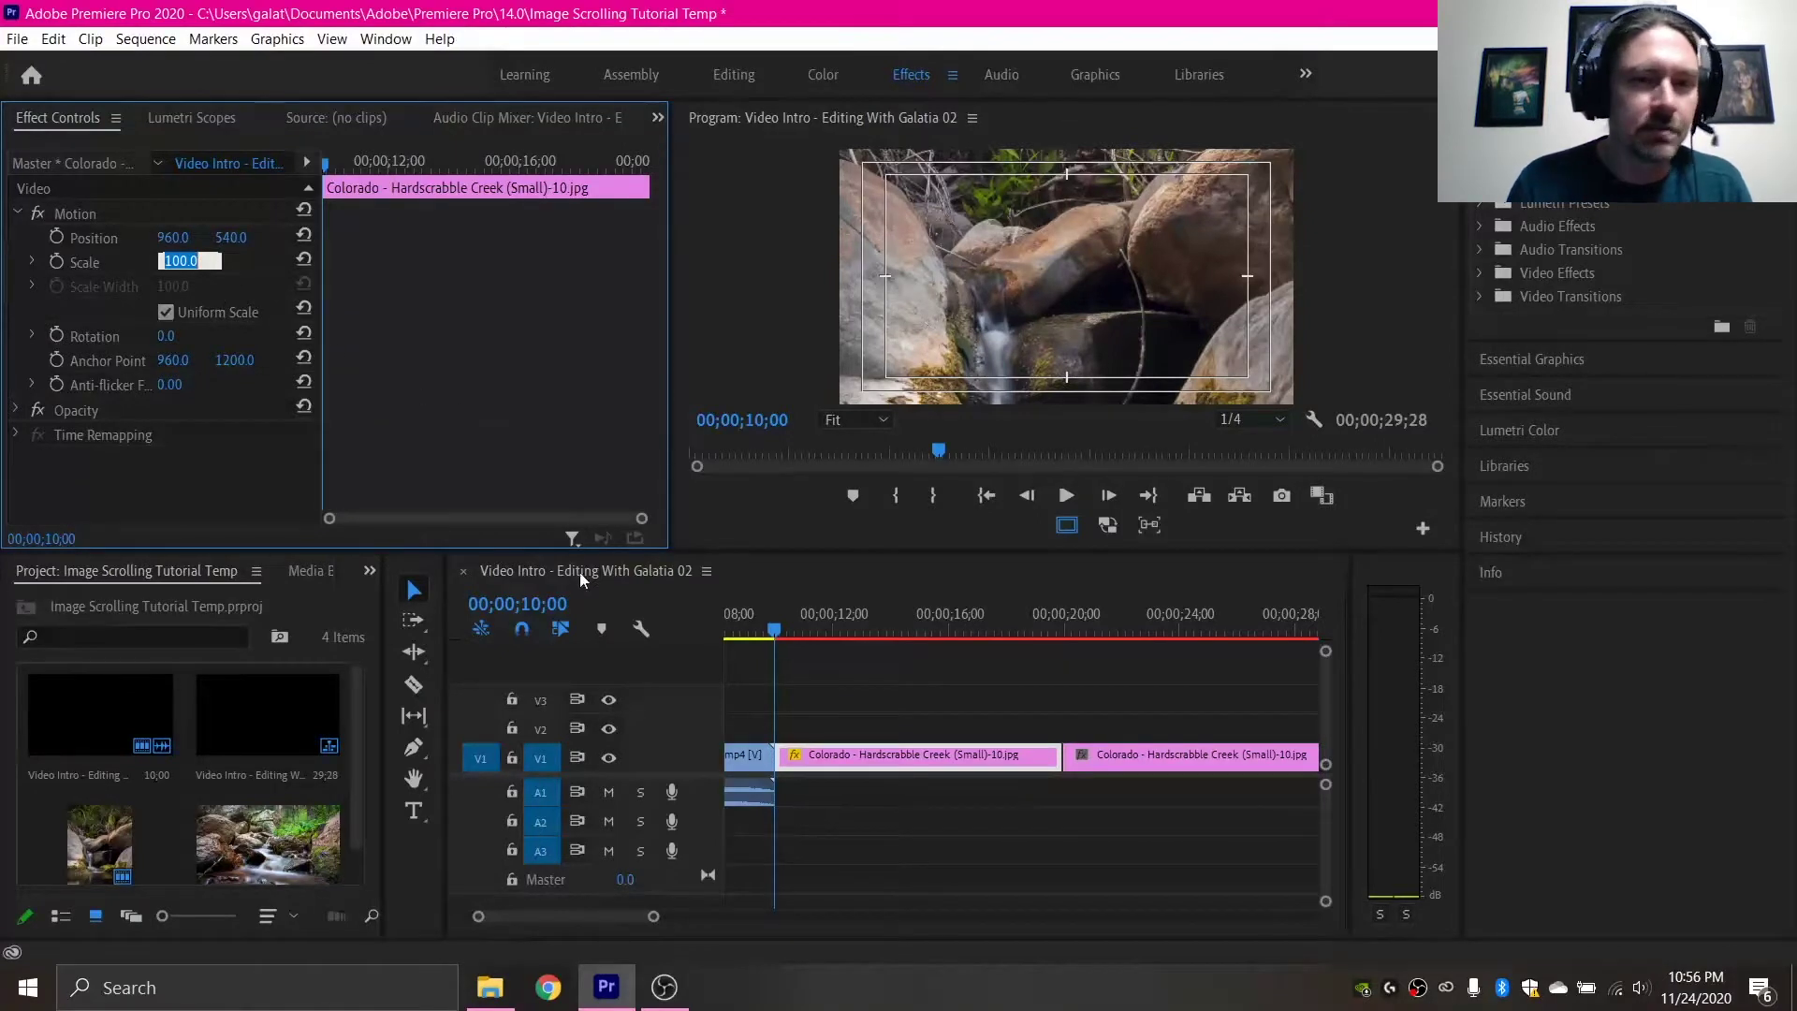
Step: At the clip's start, add a scale keyframe at 100, set the vertical position to -120 and keyframe the position
click(53, 261)
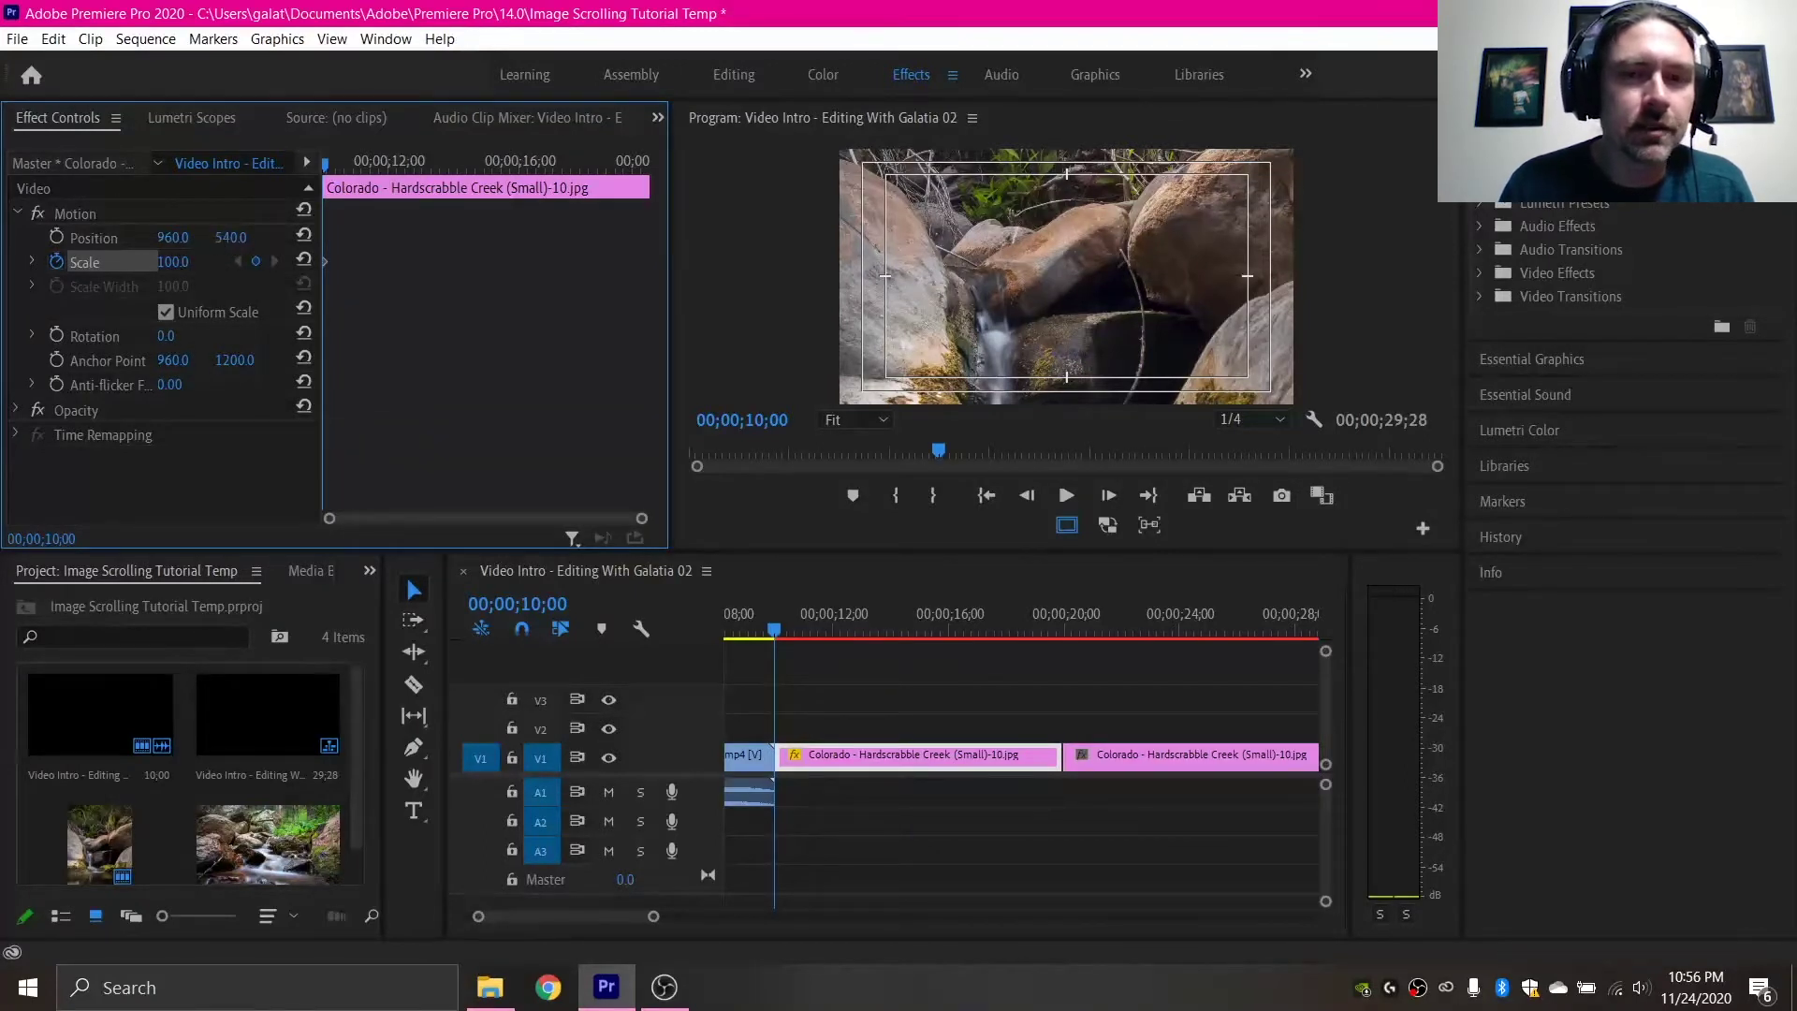
drag(226, 243, 100, 243)
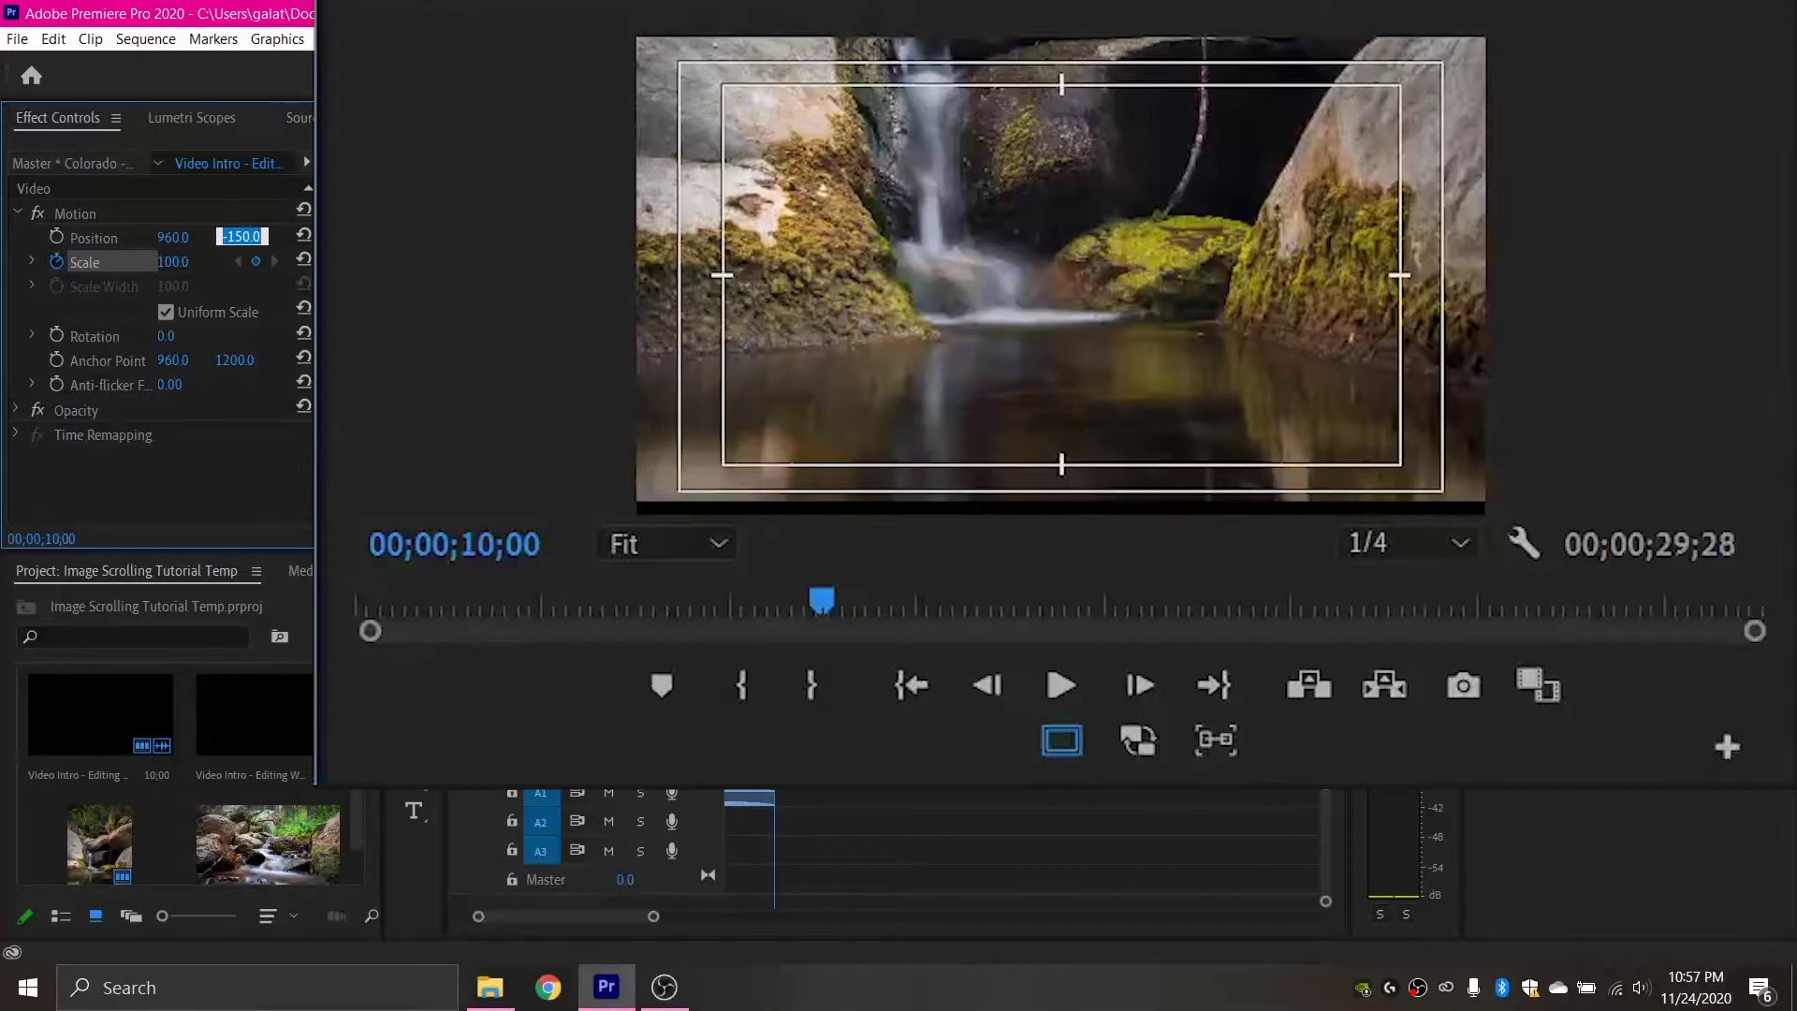
key(Up)
key(Up)
key(Up)
key(Up)
key(Up)
key(Up)
key(Up)
key(Up)
key(Up)
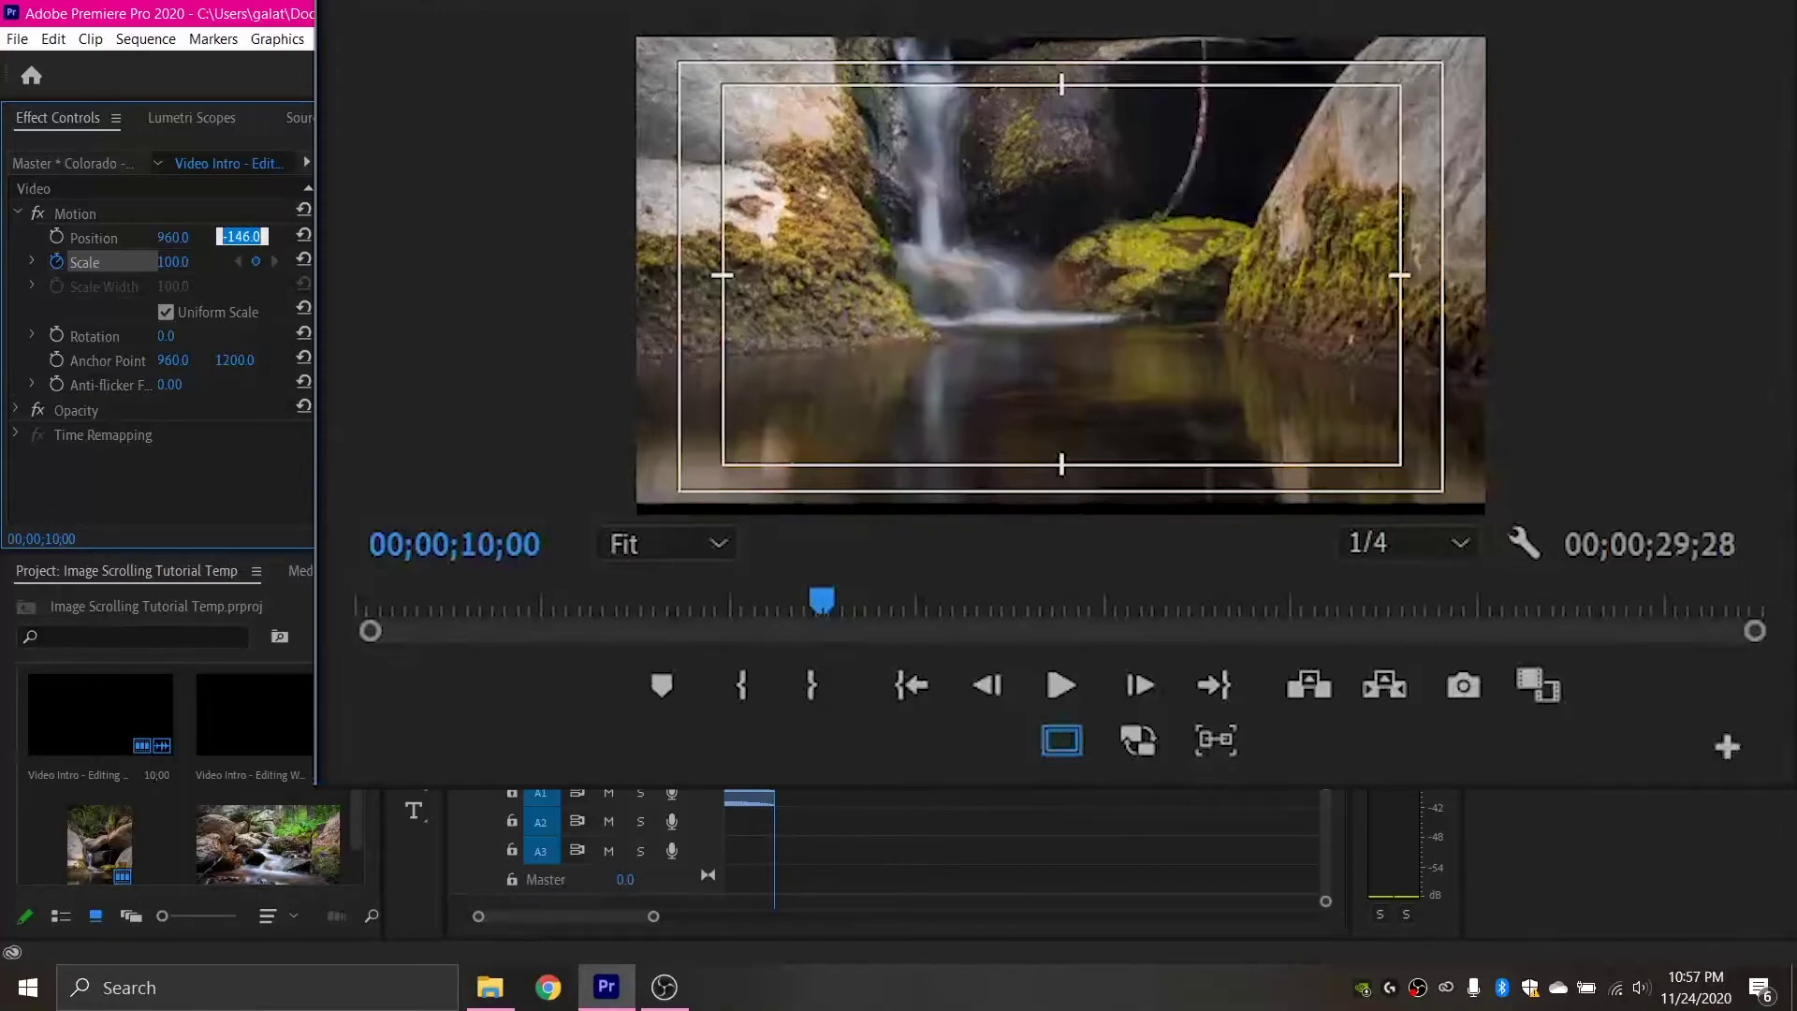
key(Up)
key(Up)
key(Up)
key(Up)
key(Up)
key(Up)
key(Up)
key(Up)
key(Up)
key(Up)
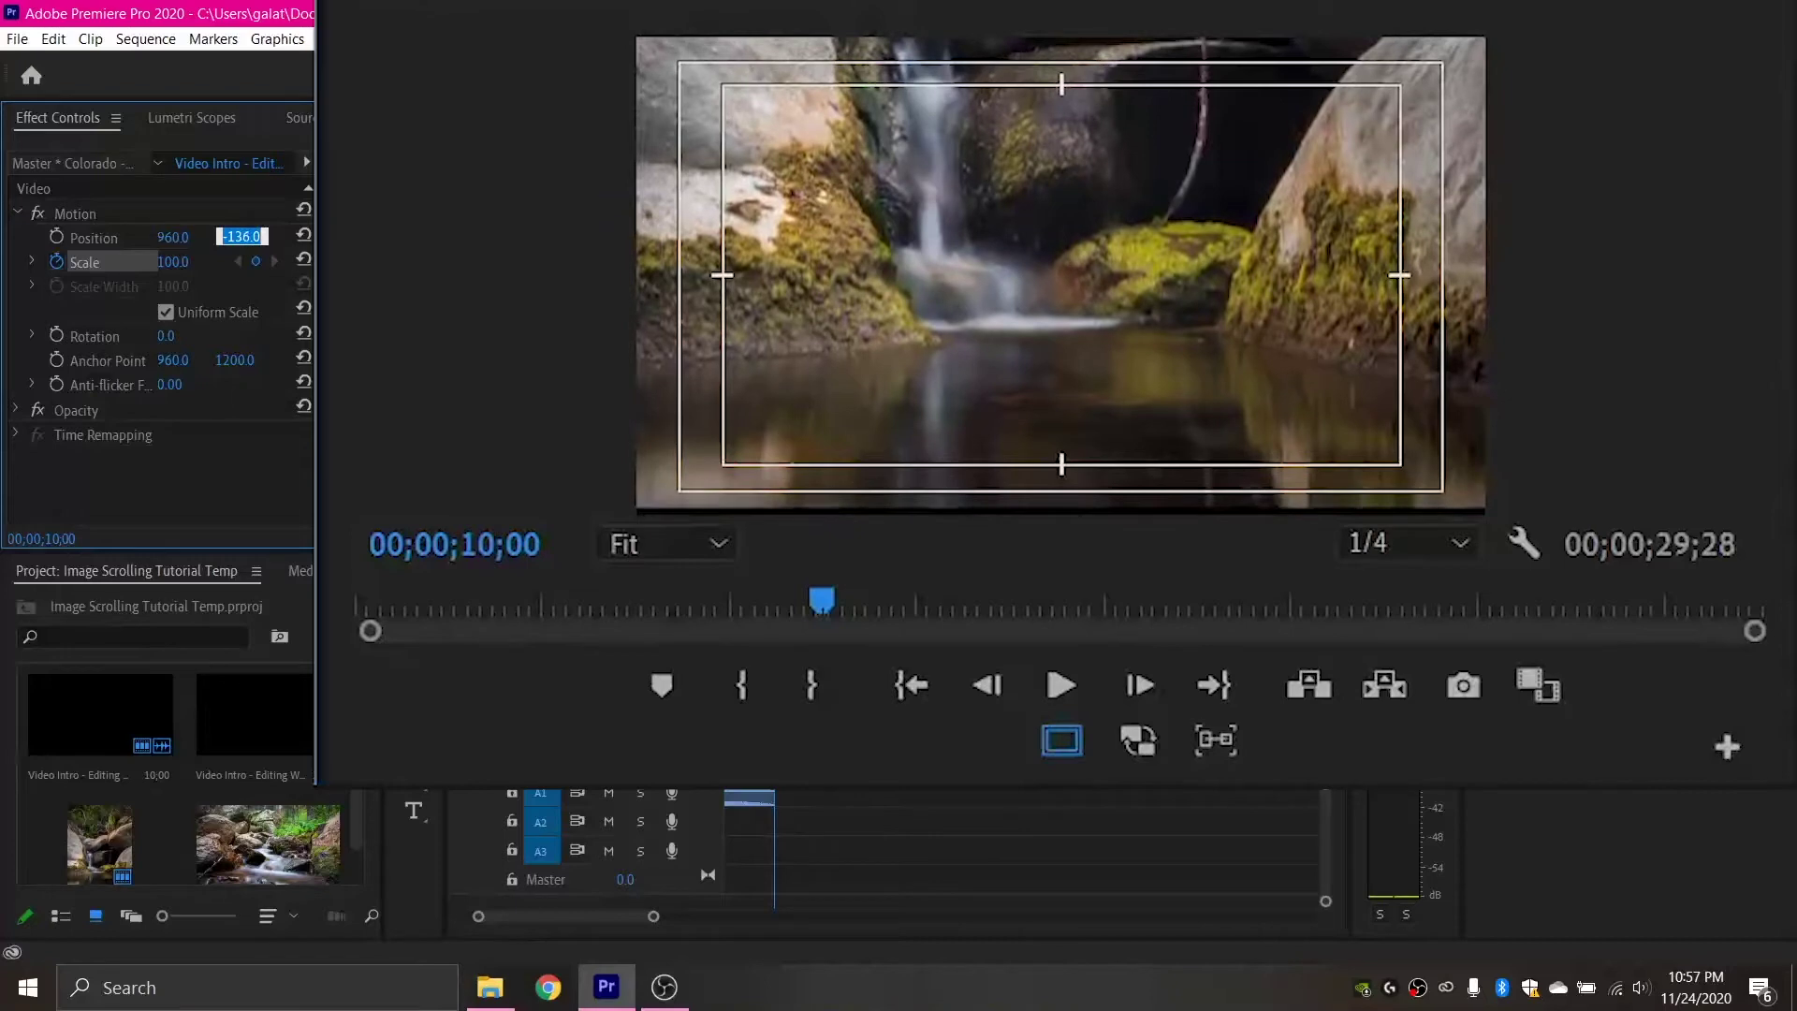
key(Up)
key(Up)
key(Up)
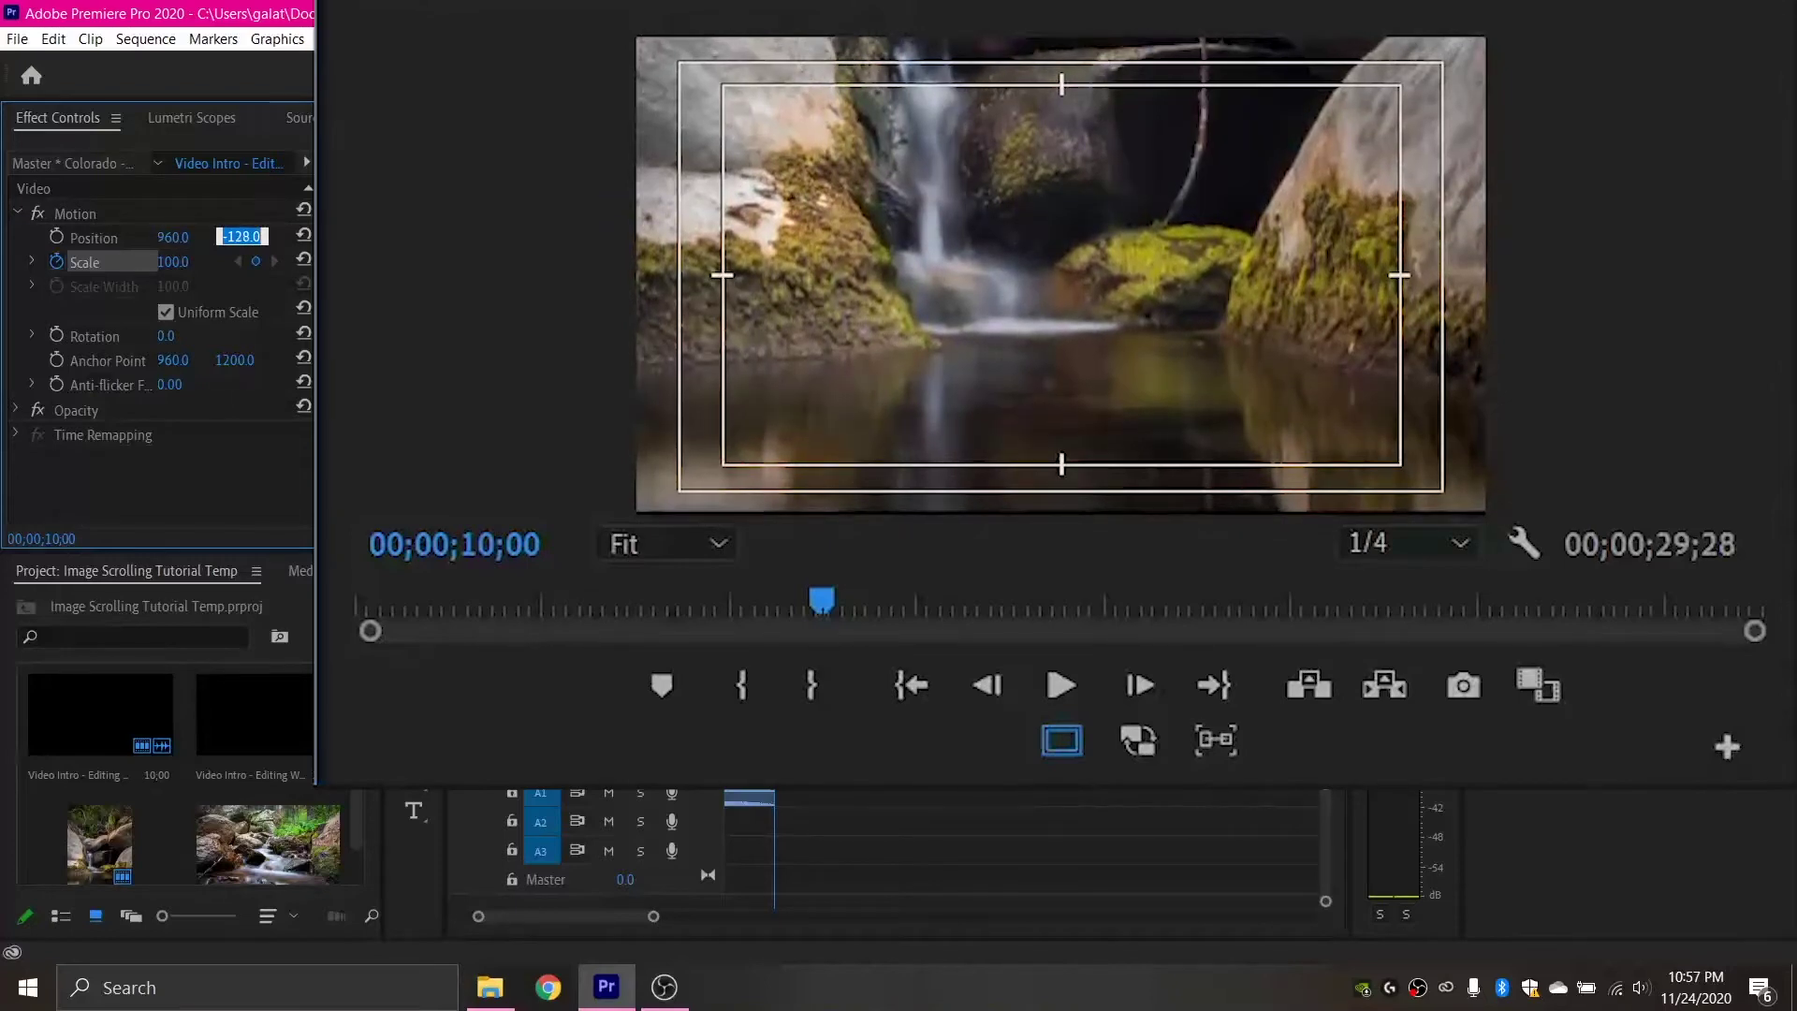
key(Up)
key(Up)
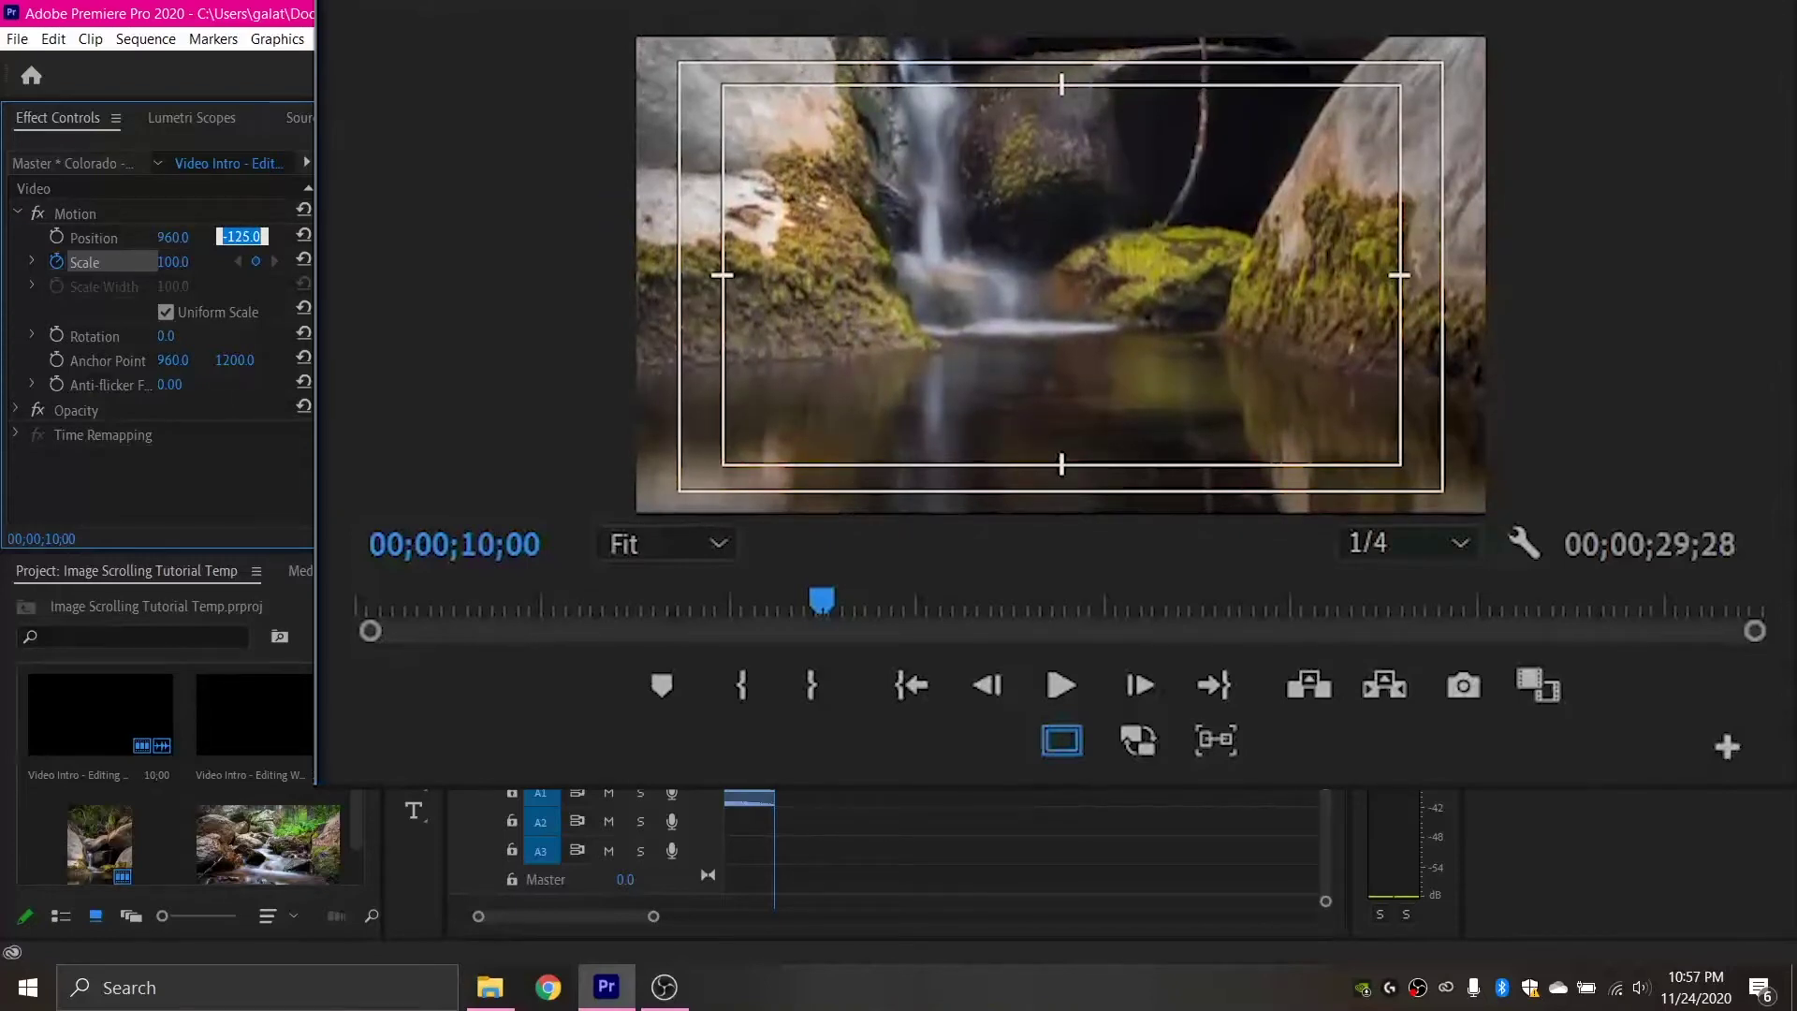
key(Up)
key(Up)
key(Up)
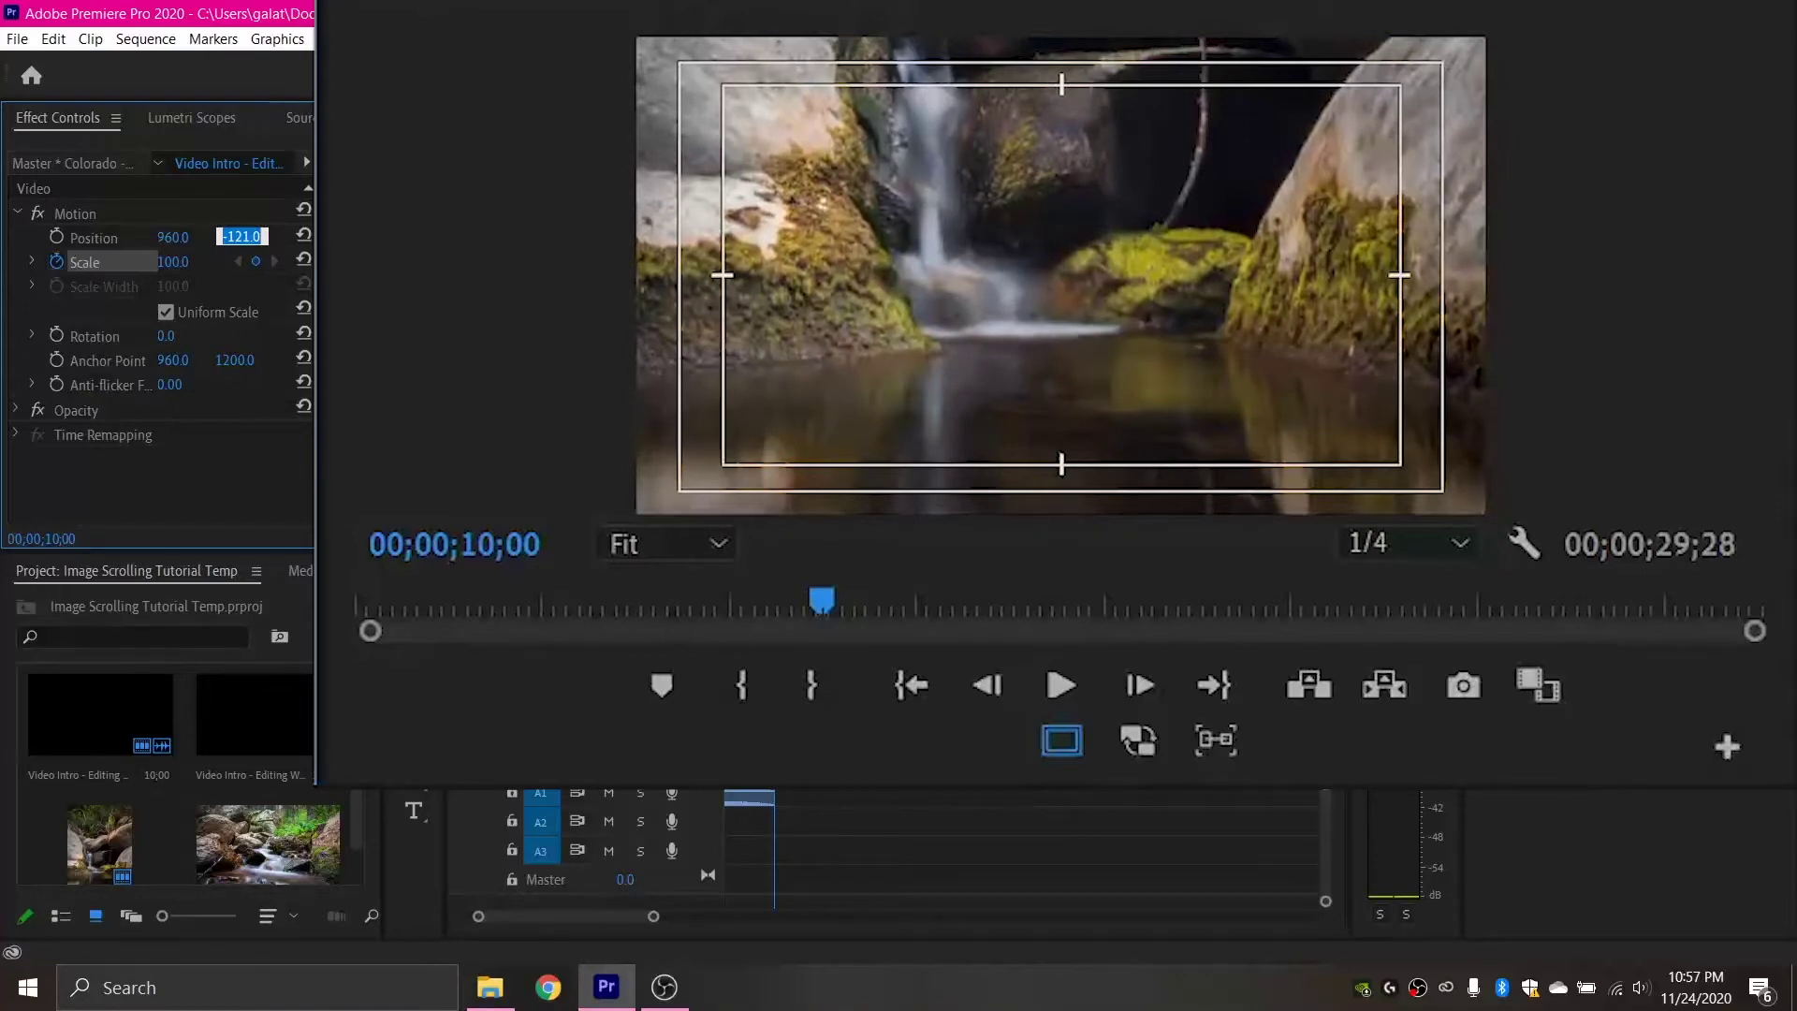
key(Up)
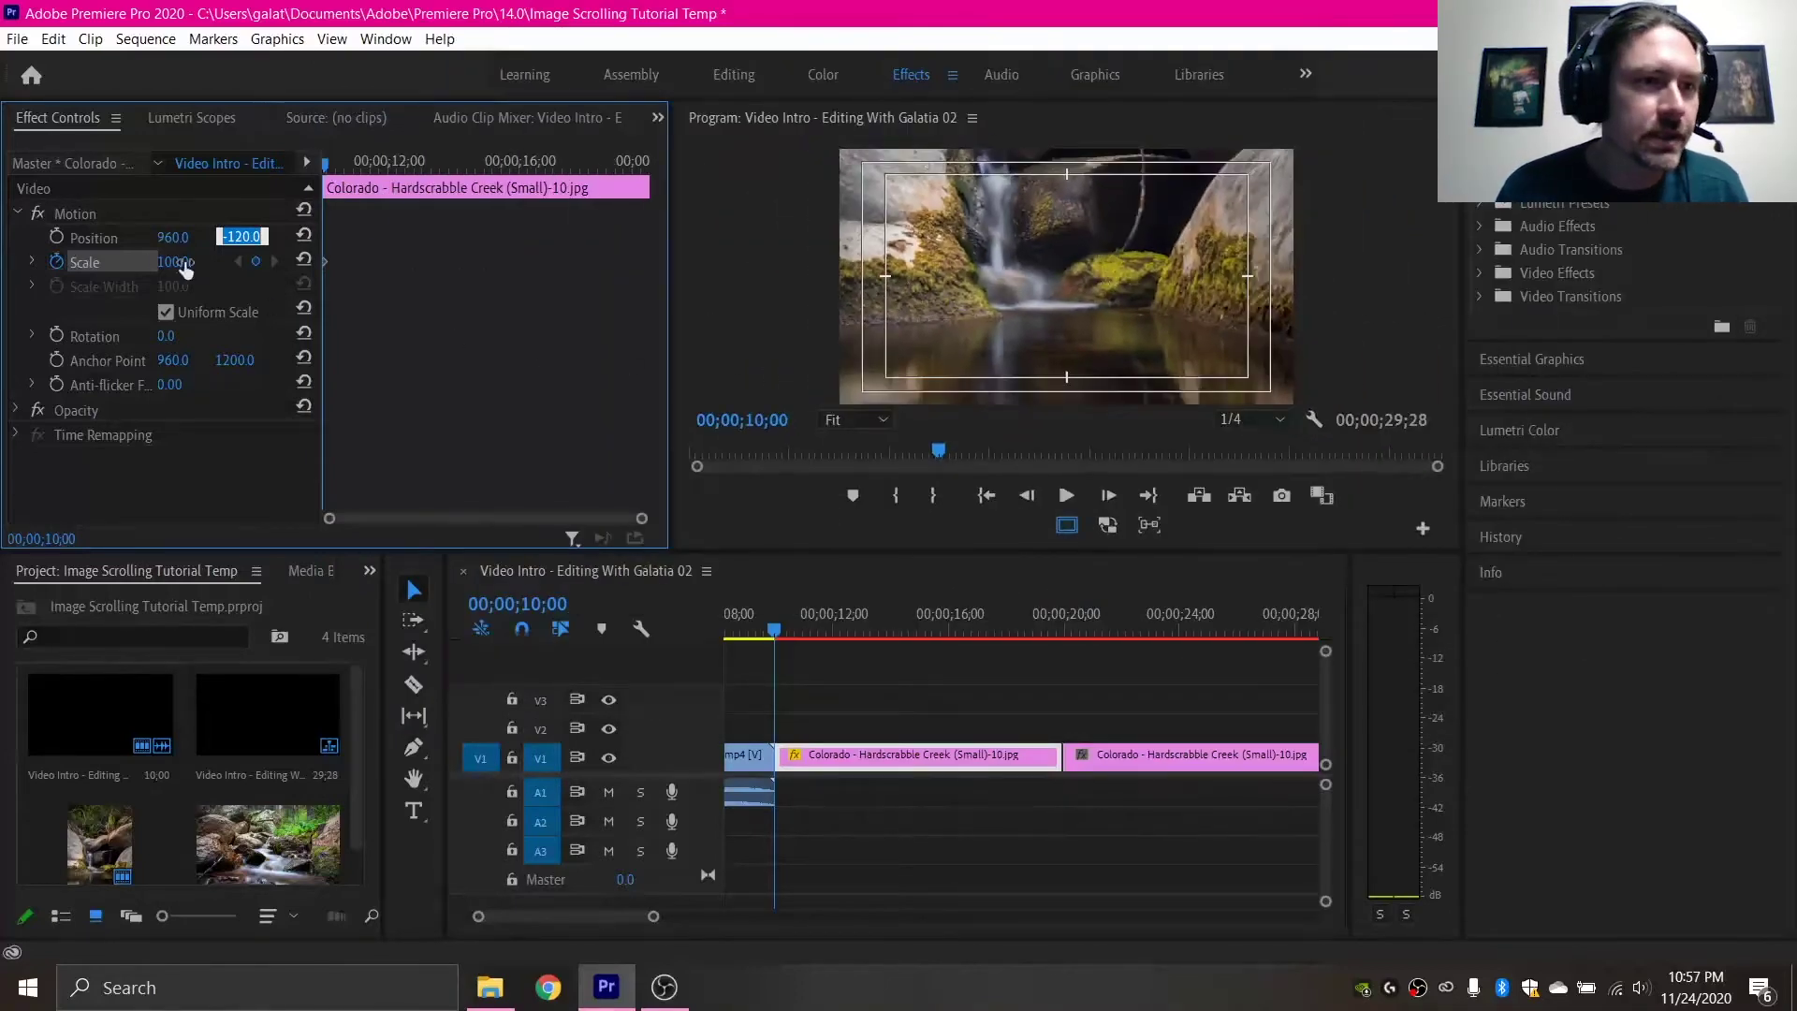
click(57, 239)
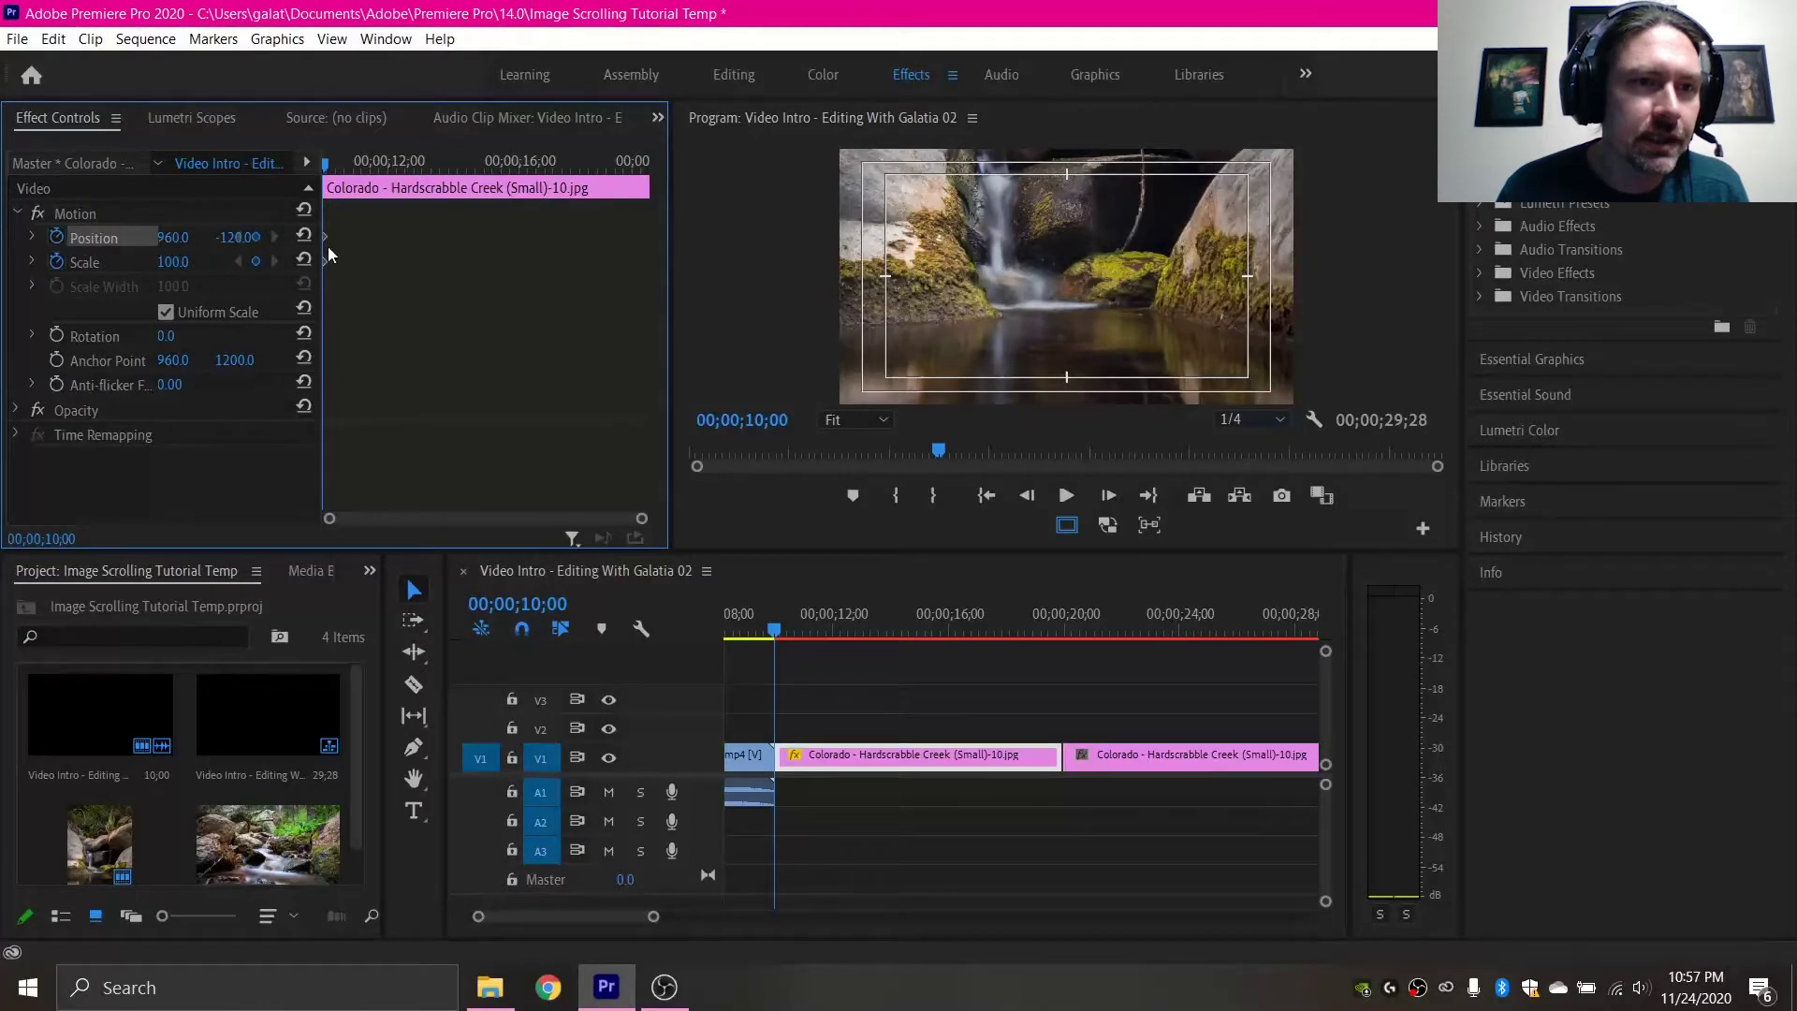
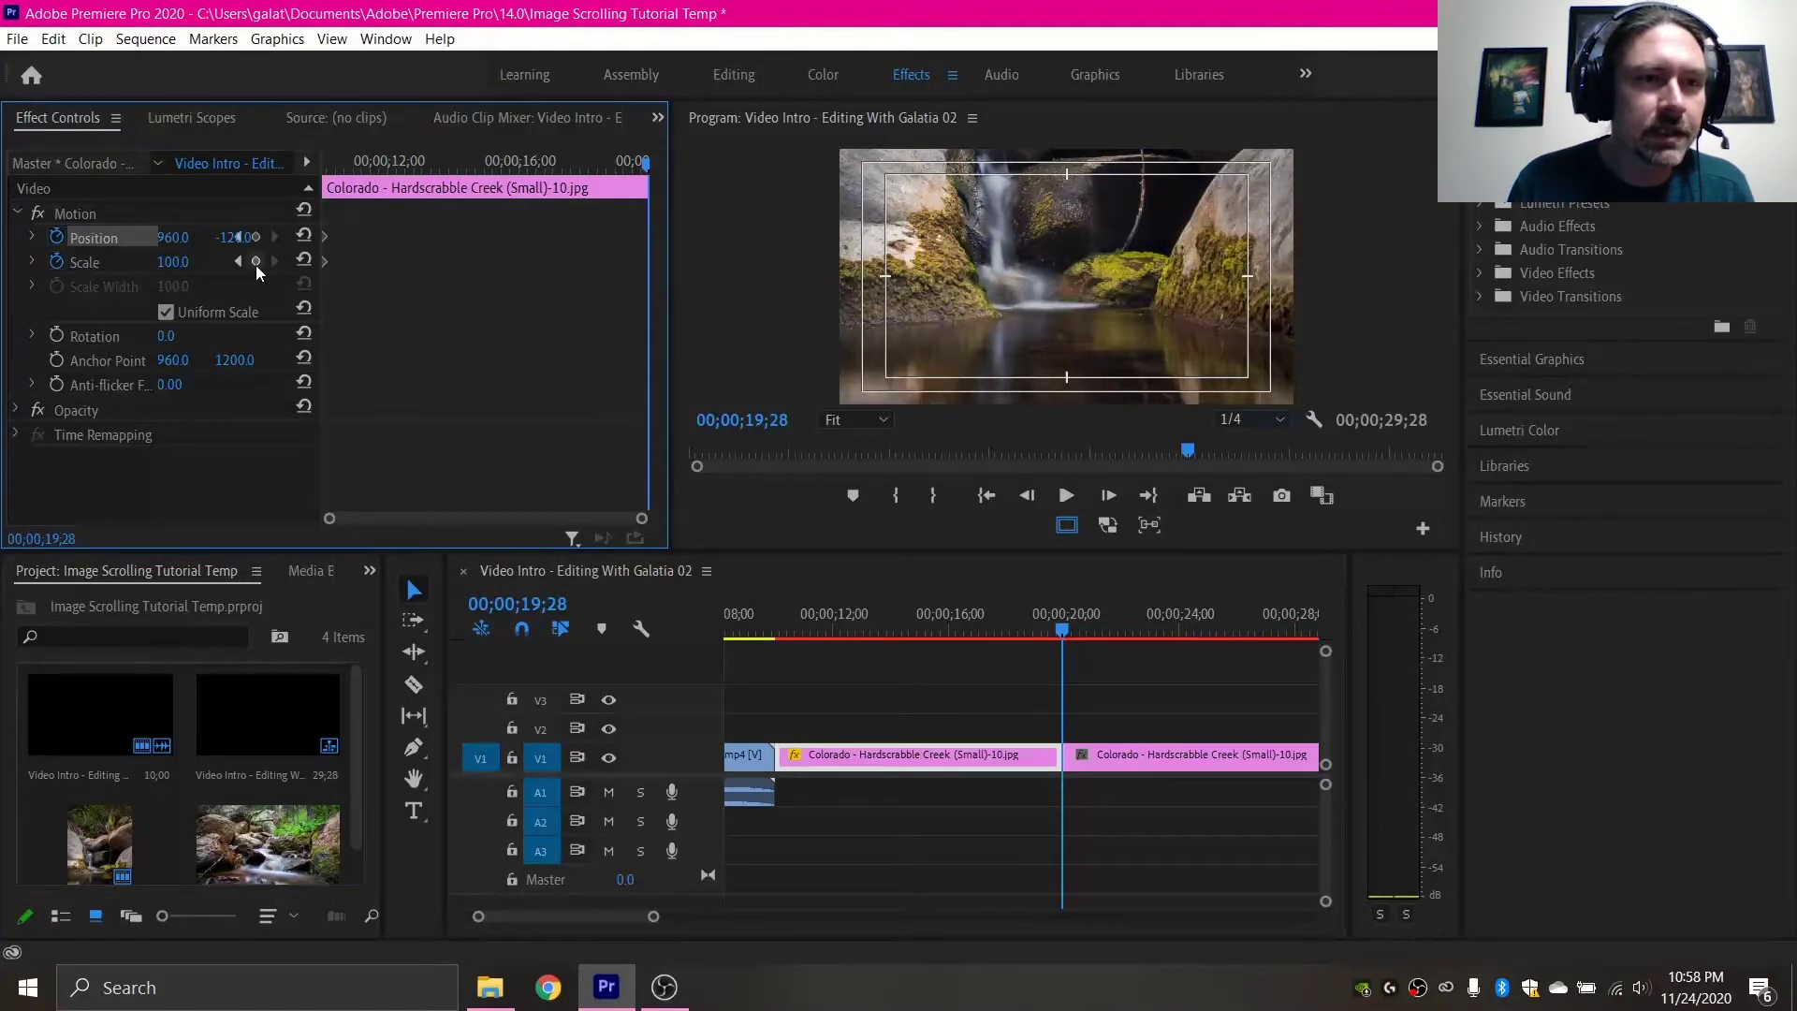
Step: At the first image clip's end, 00;00;19;28, add a scale keyframe at 100 and set the vertical position to 1200
click(257, 264)
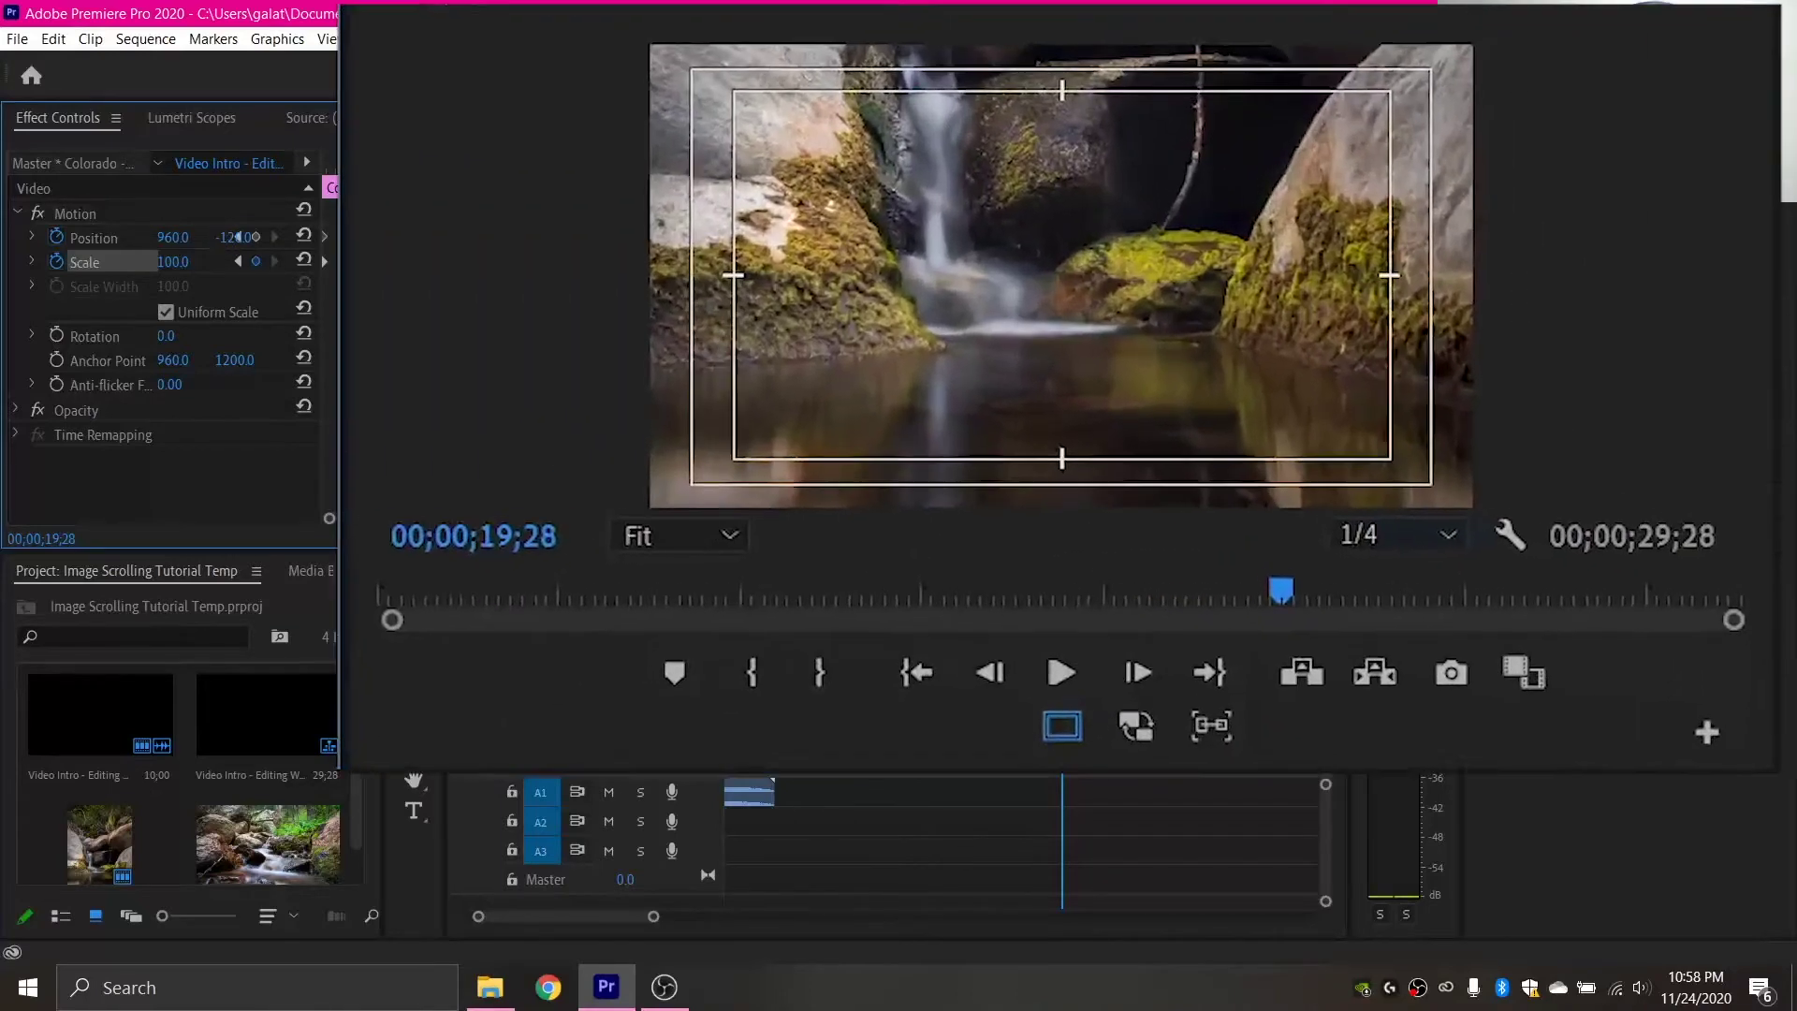
drag(239, 237, 239, 236)
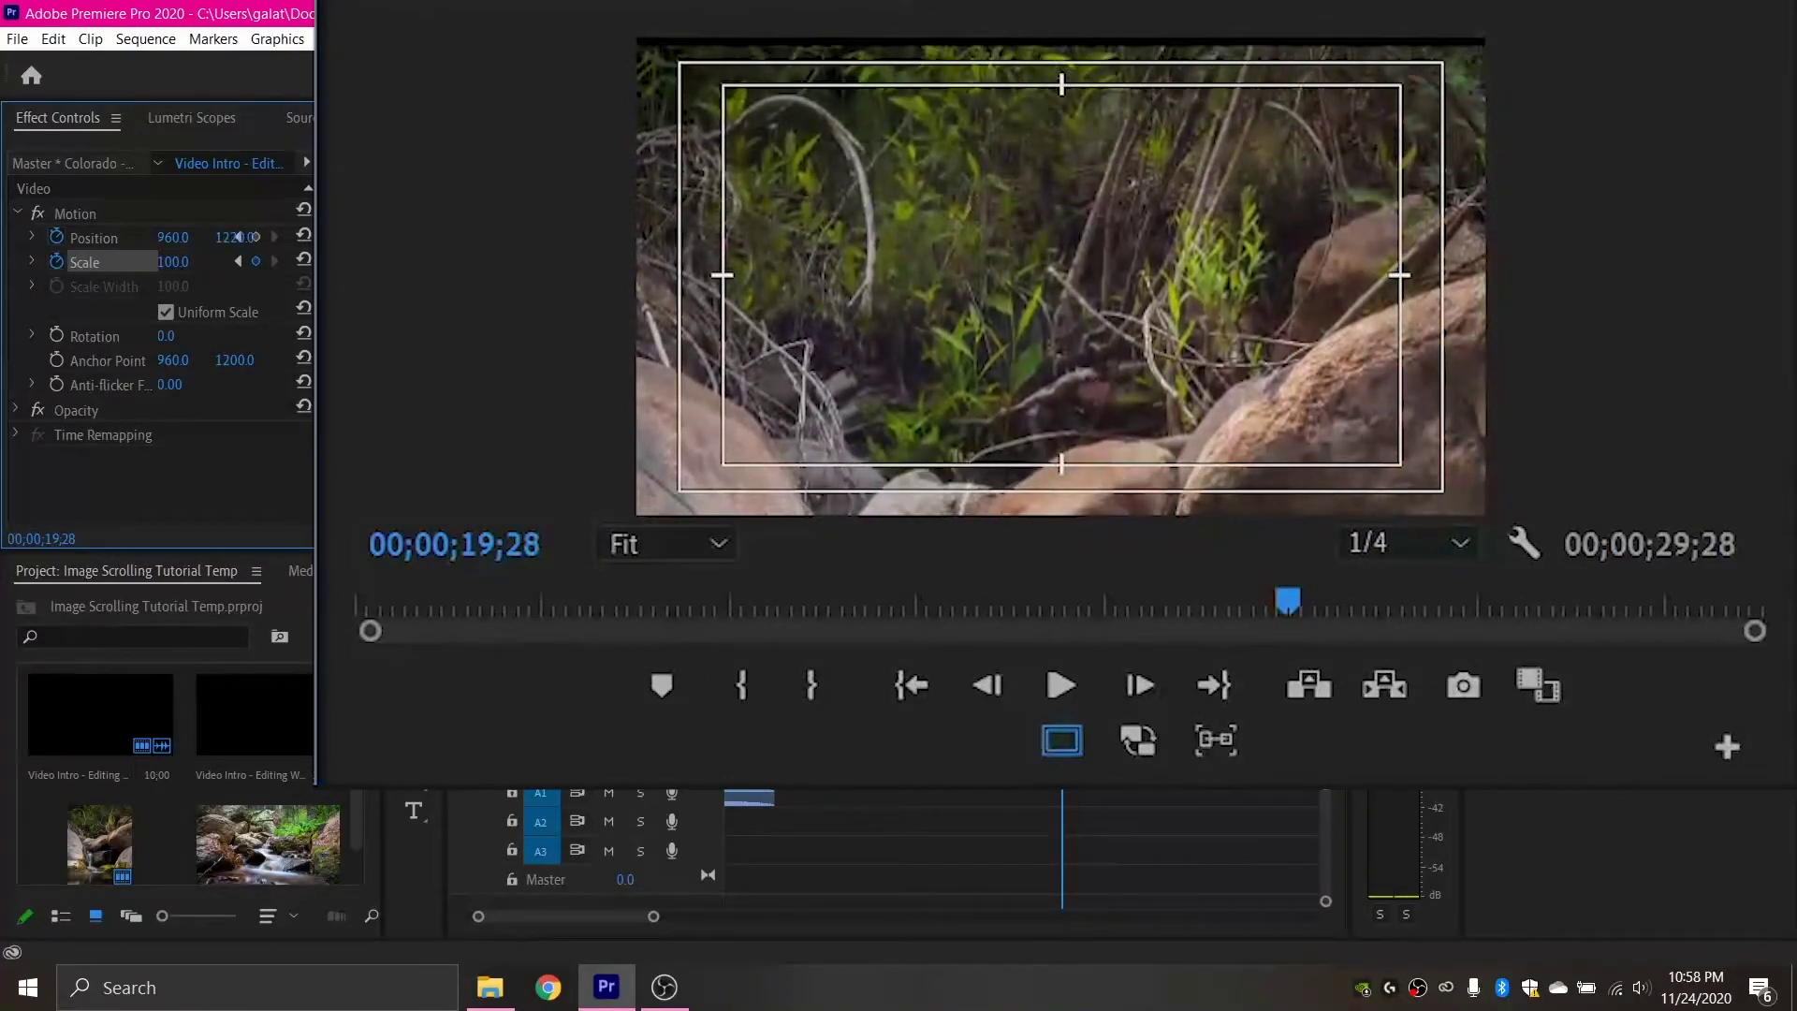
click(241, 236)
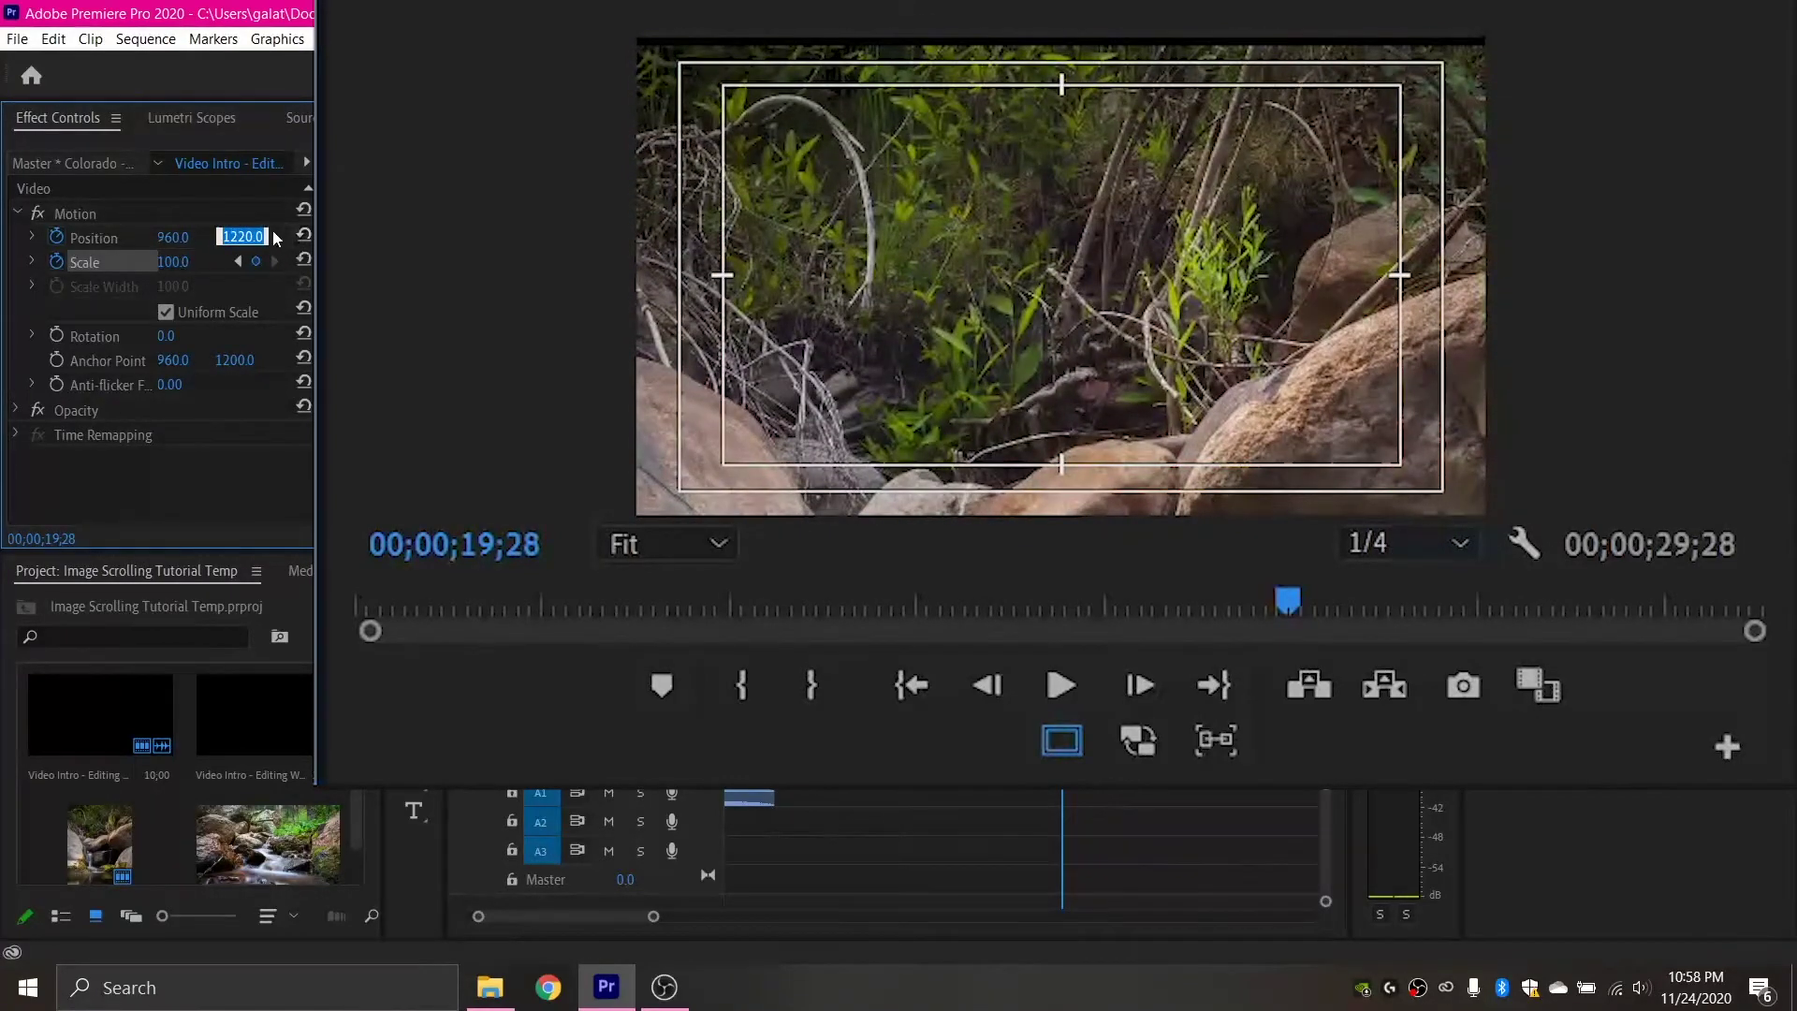
key(Down)
key(Down)
key(Down)
key(Down)
key(Down)
key(Down)
key(Down)
key(Down)
key(Down)
key(Down)
key(Down)
key(Down)
key(Down)
key(Down)
key(Down)
key(Down)
key(Down)
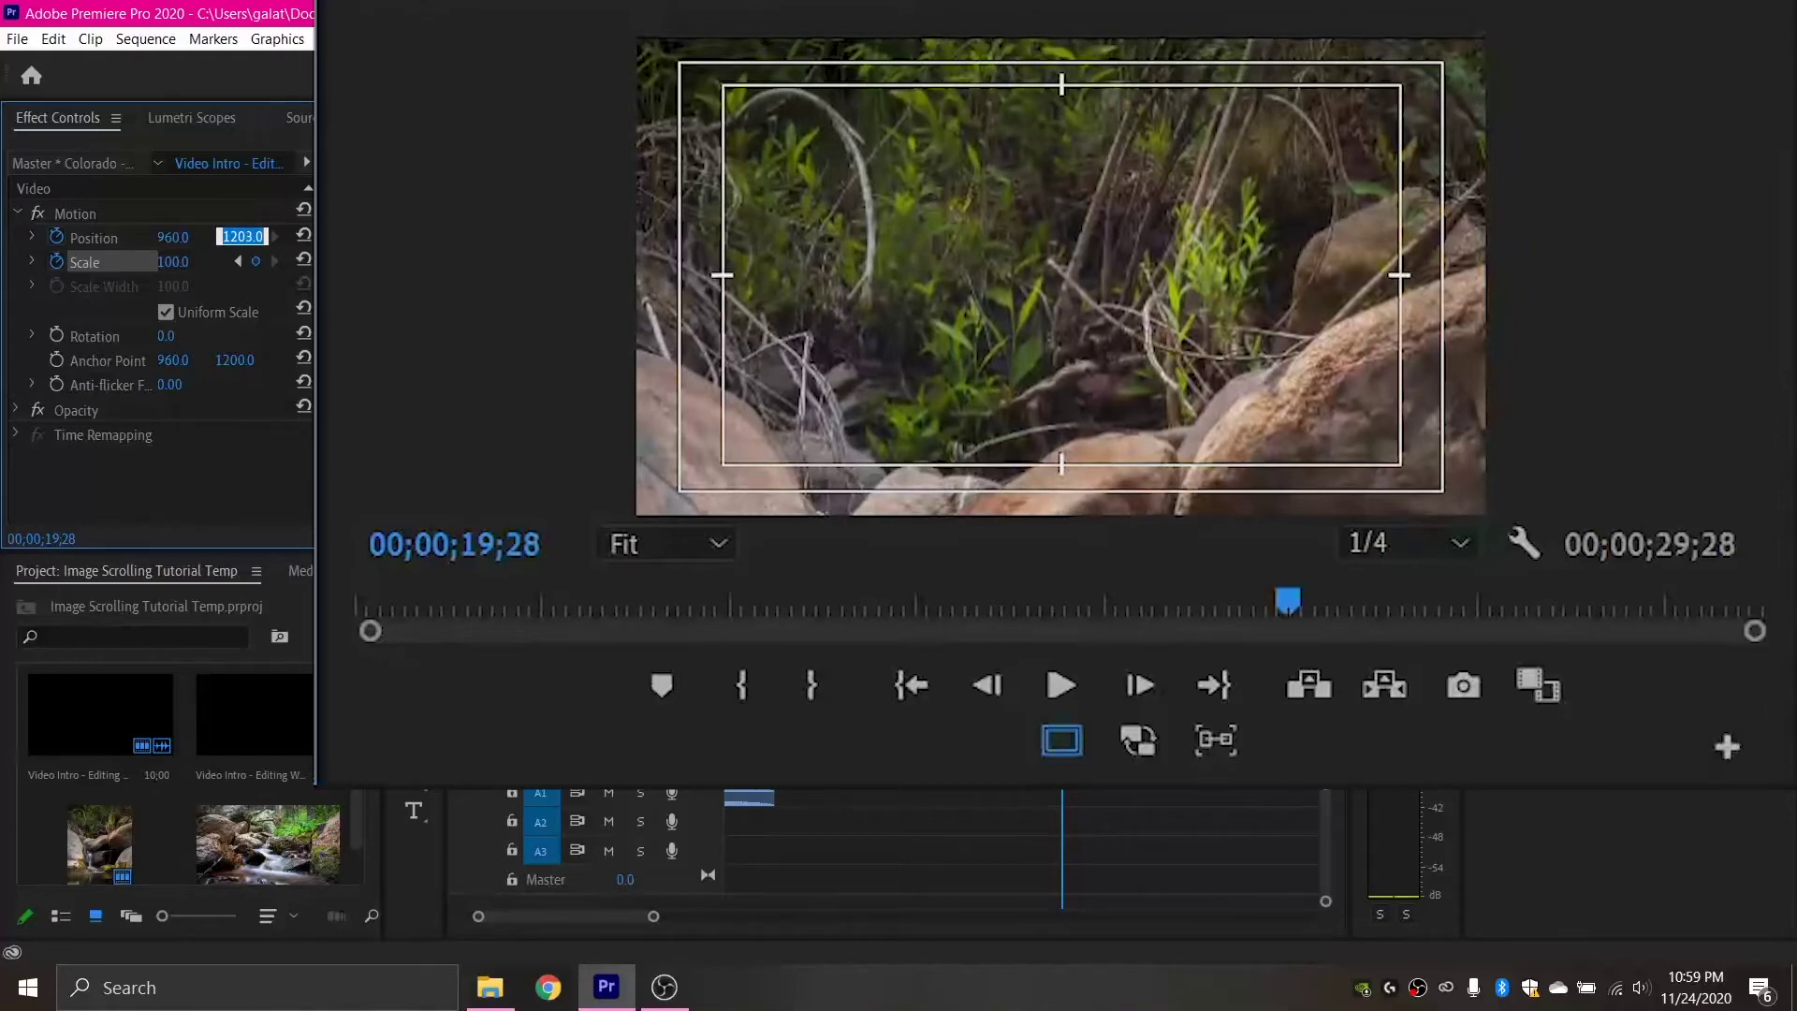
key(Down)
key(Down)
key(Down)
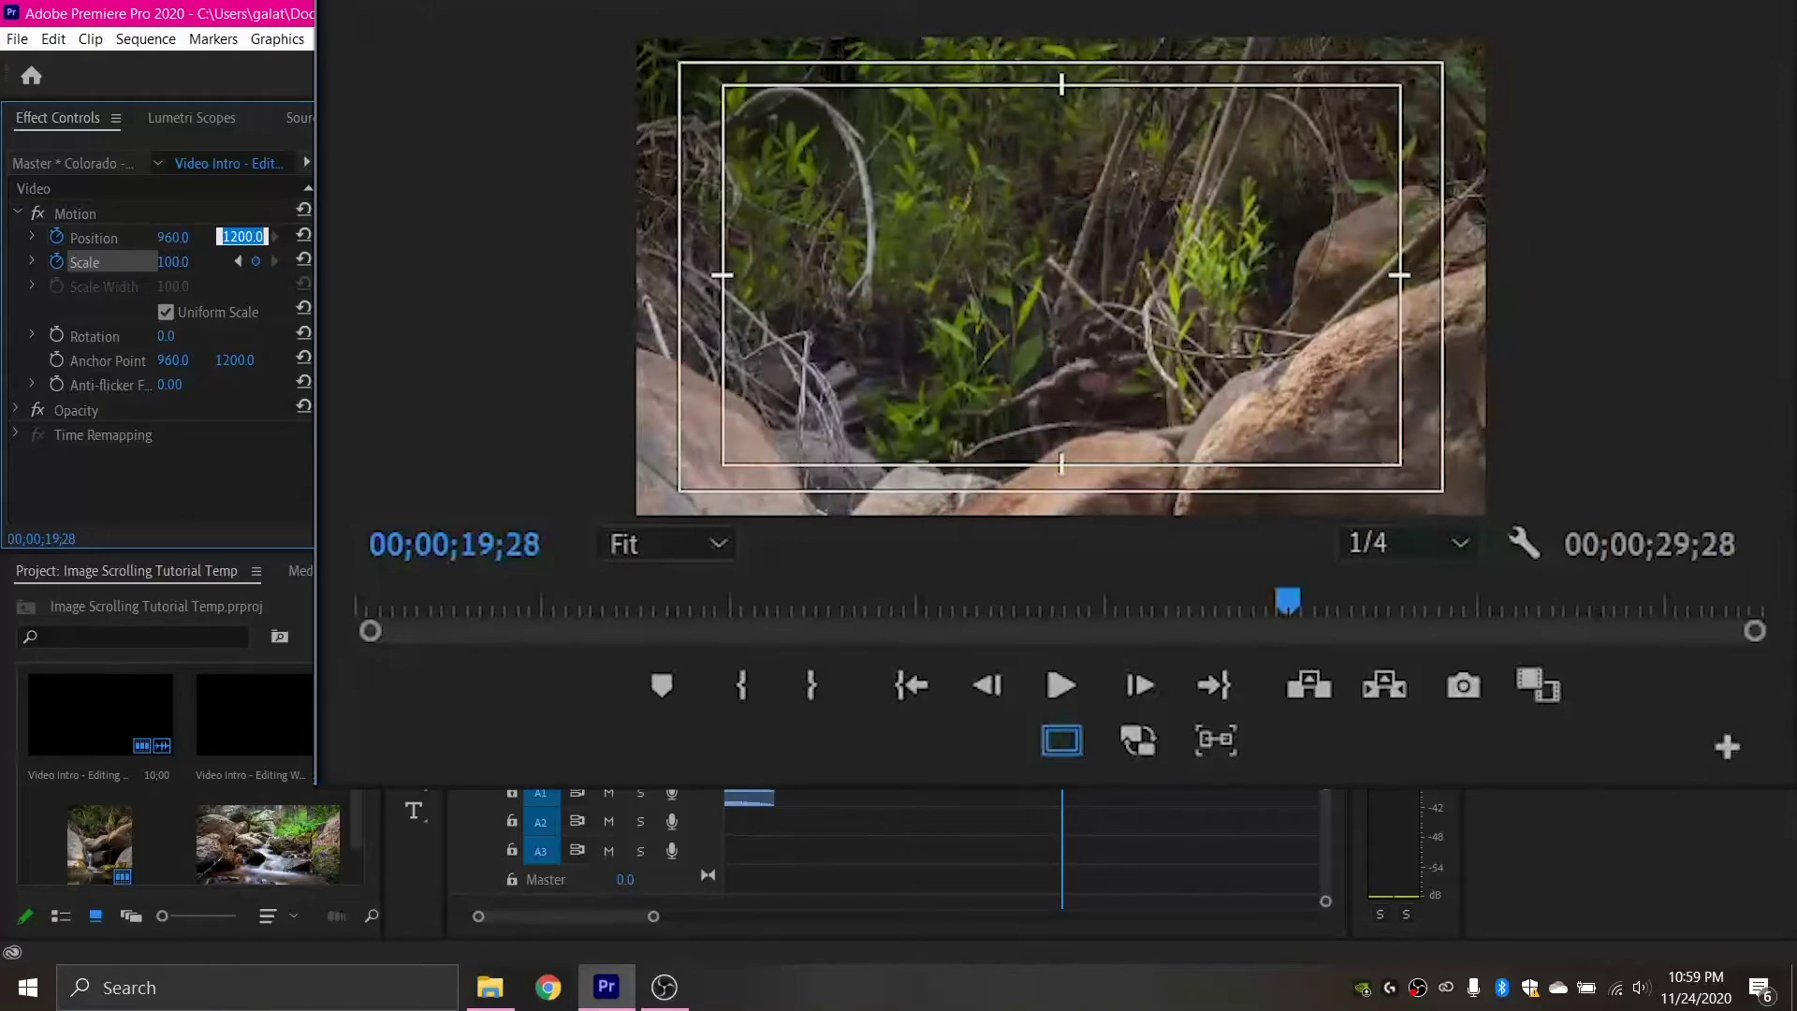
click(367, 219)
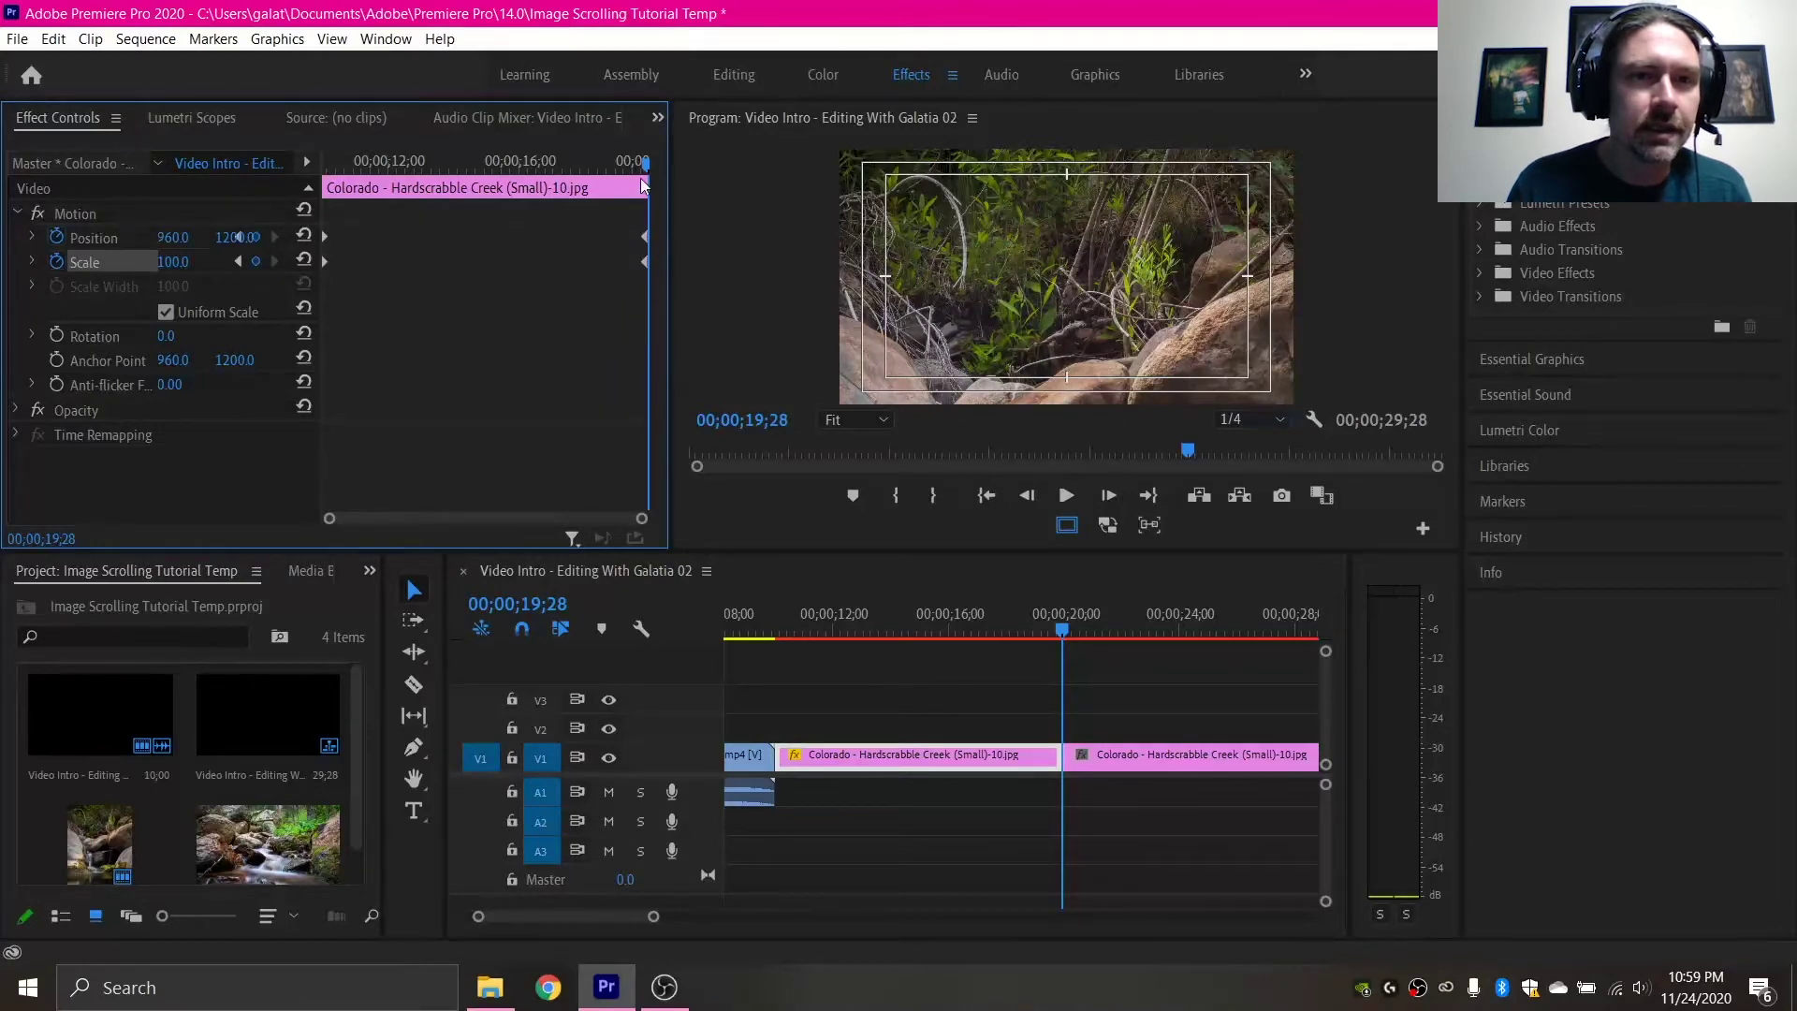
Step: Try an in-between keyframe at 00;00;14;01 with scale 18 and horizontal position 1591 on the first image clip
drag(644, 165, 469, 161)
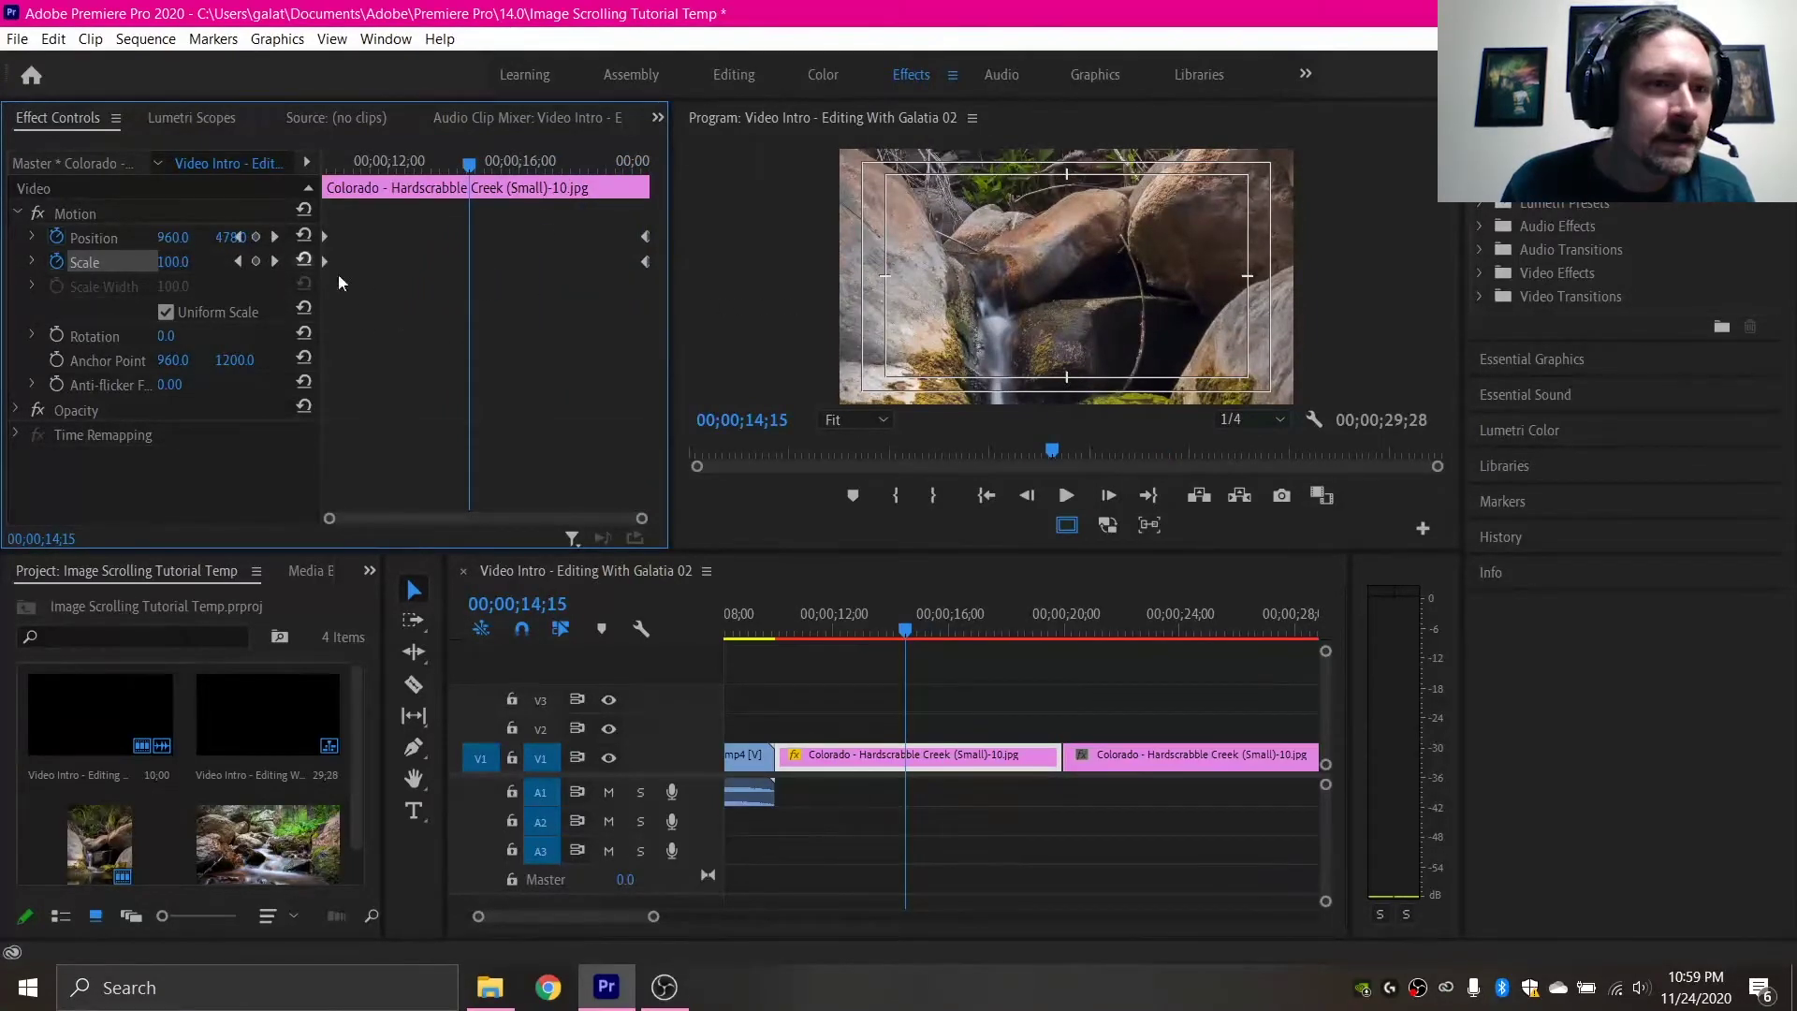
drag(469, 164, 456, 166)
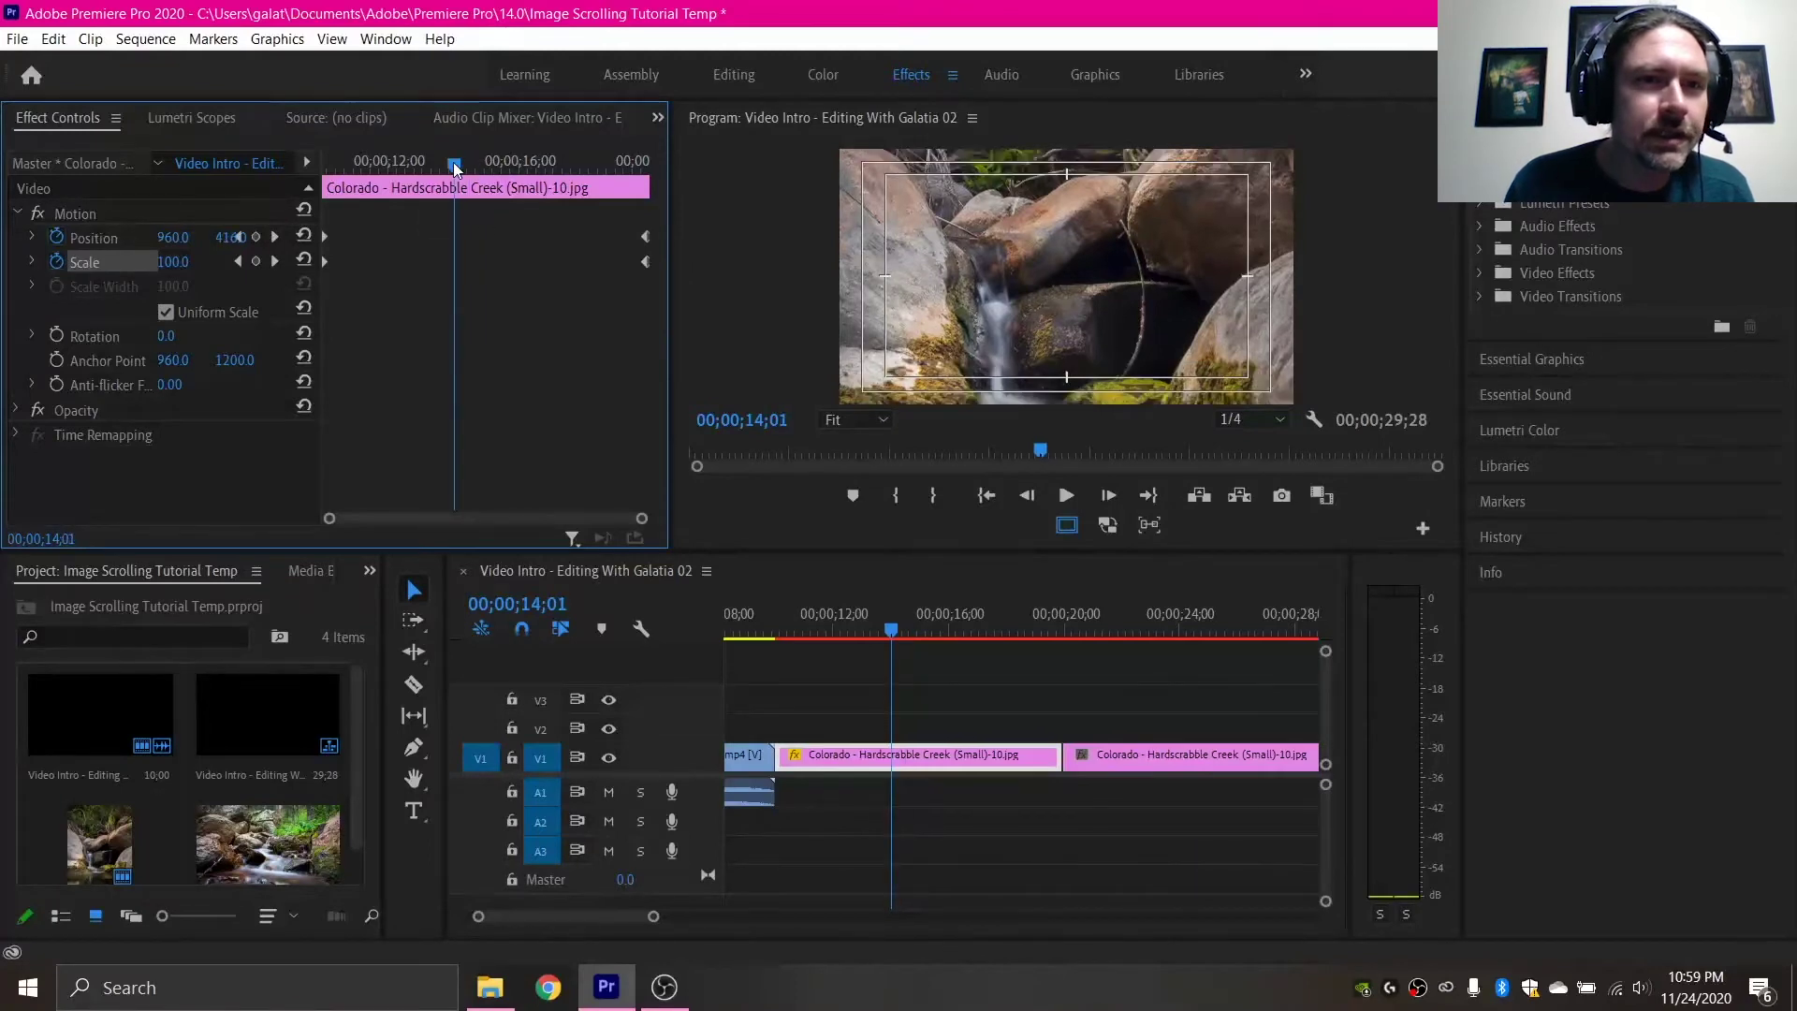
drag(175, 265, 763, 238)
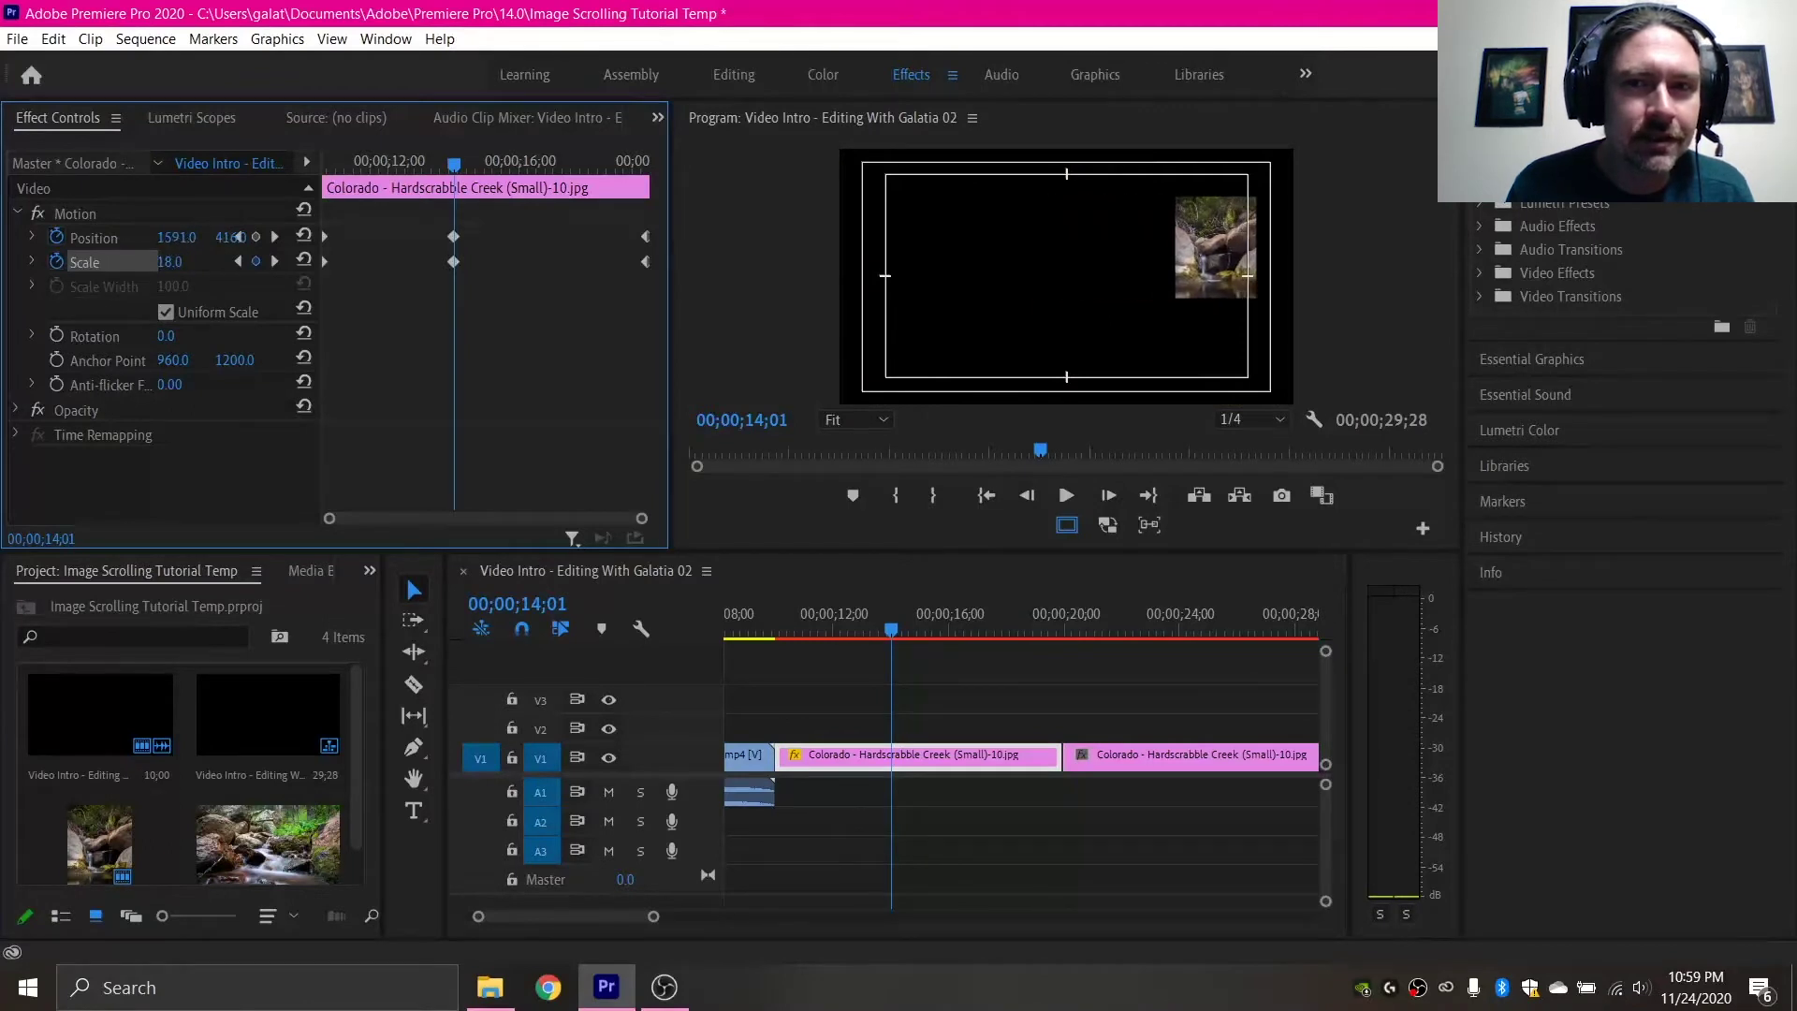
drag(454, 164, 654, 213)
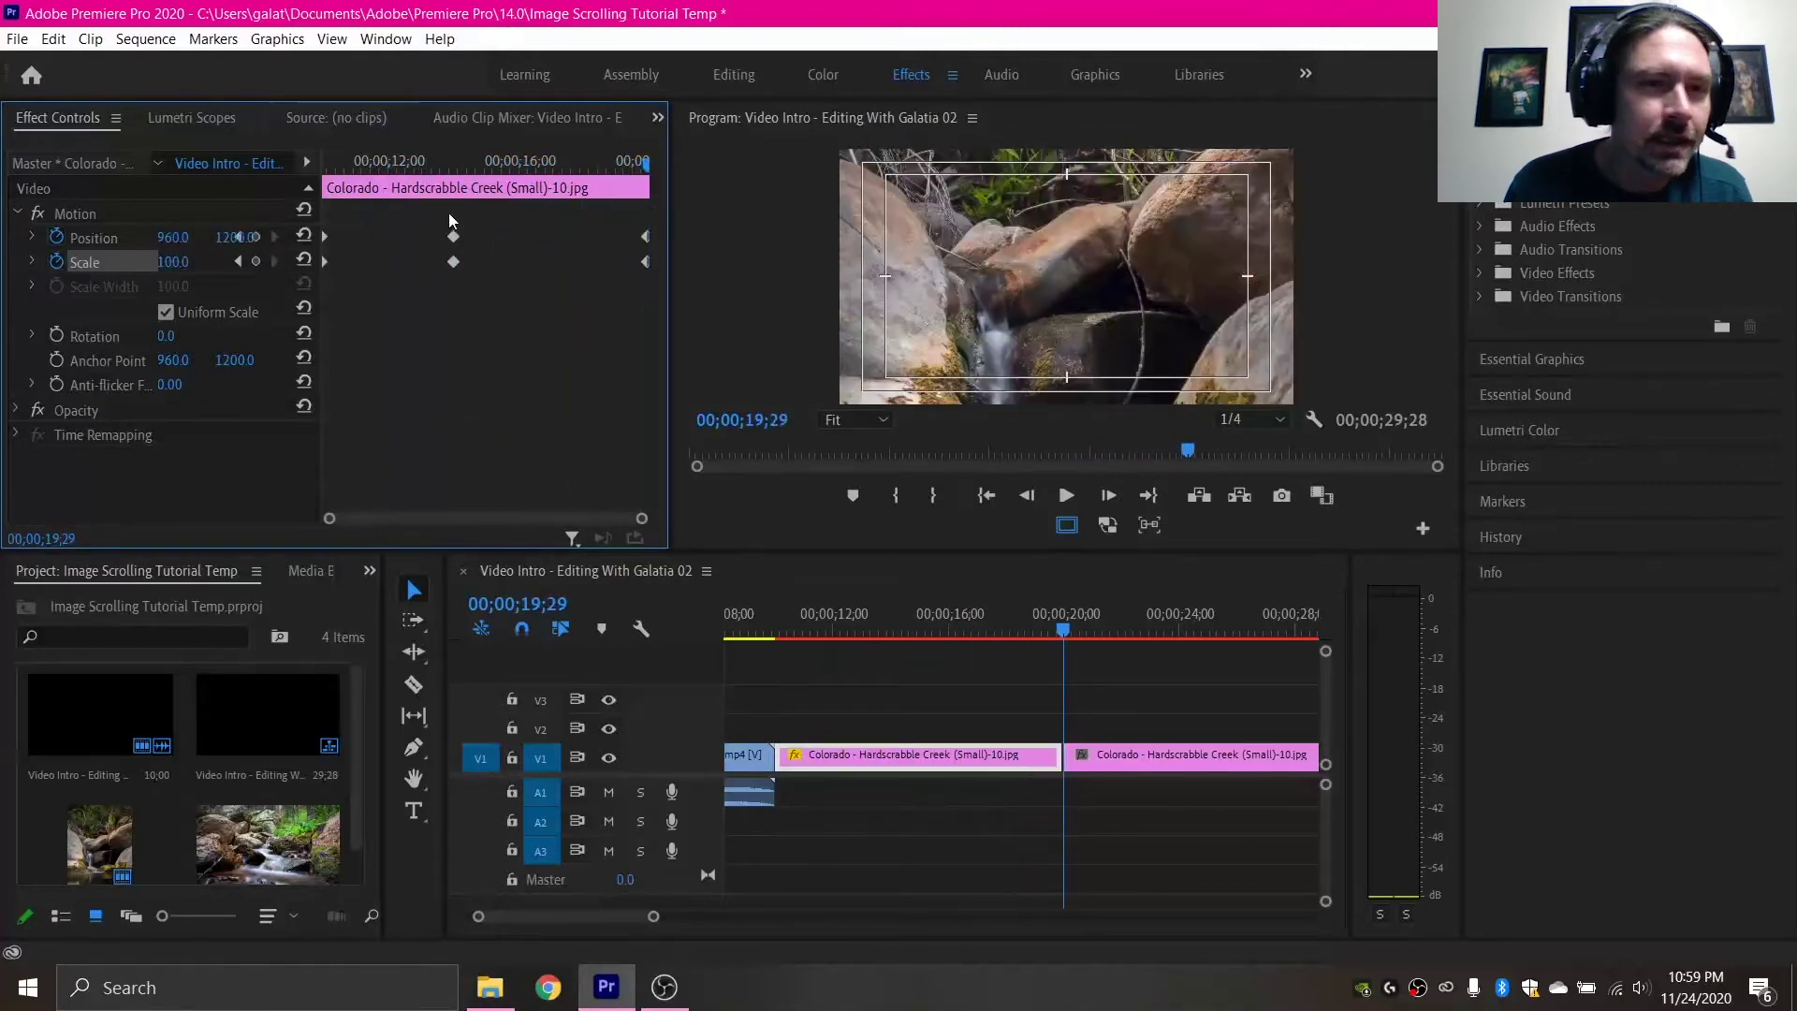
Step: Play the first image clip from its start and delete its middle position and scale keyframes
drag(431, 227, 502, 293)
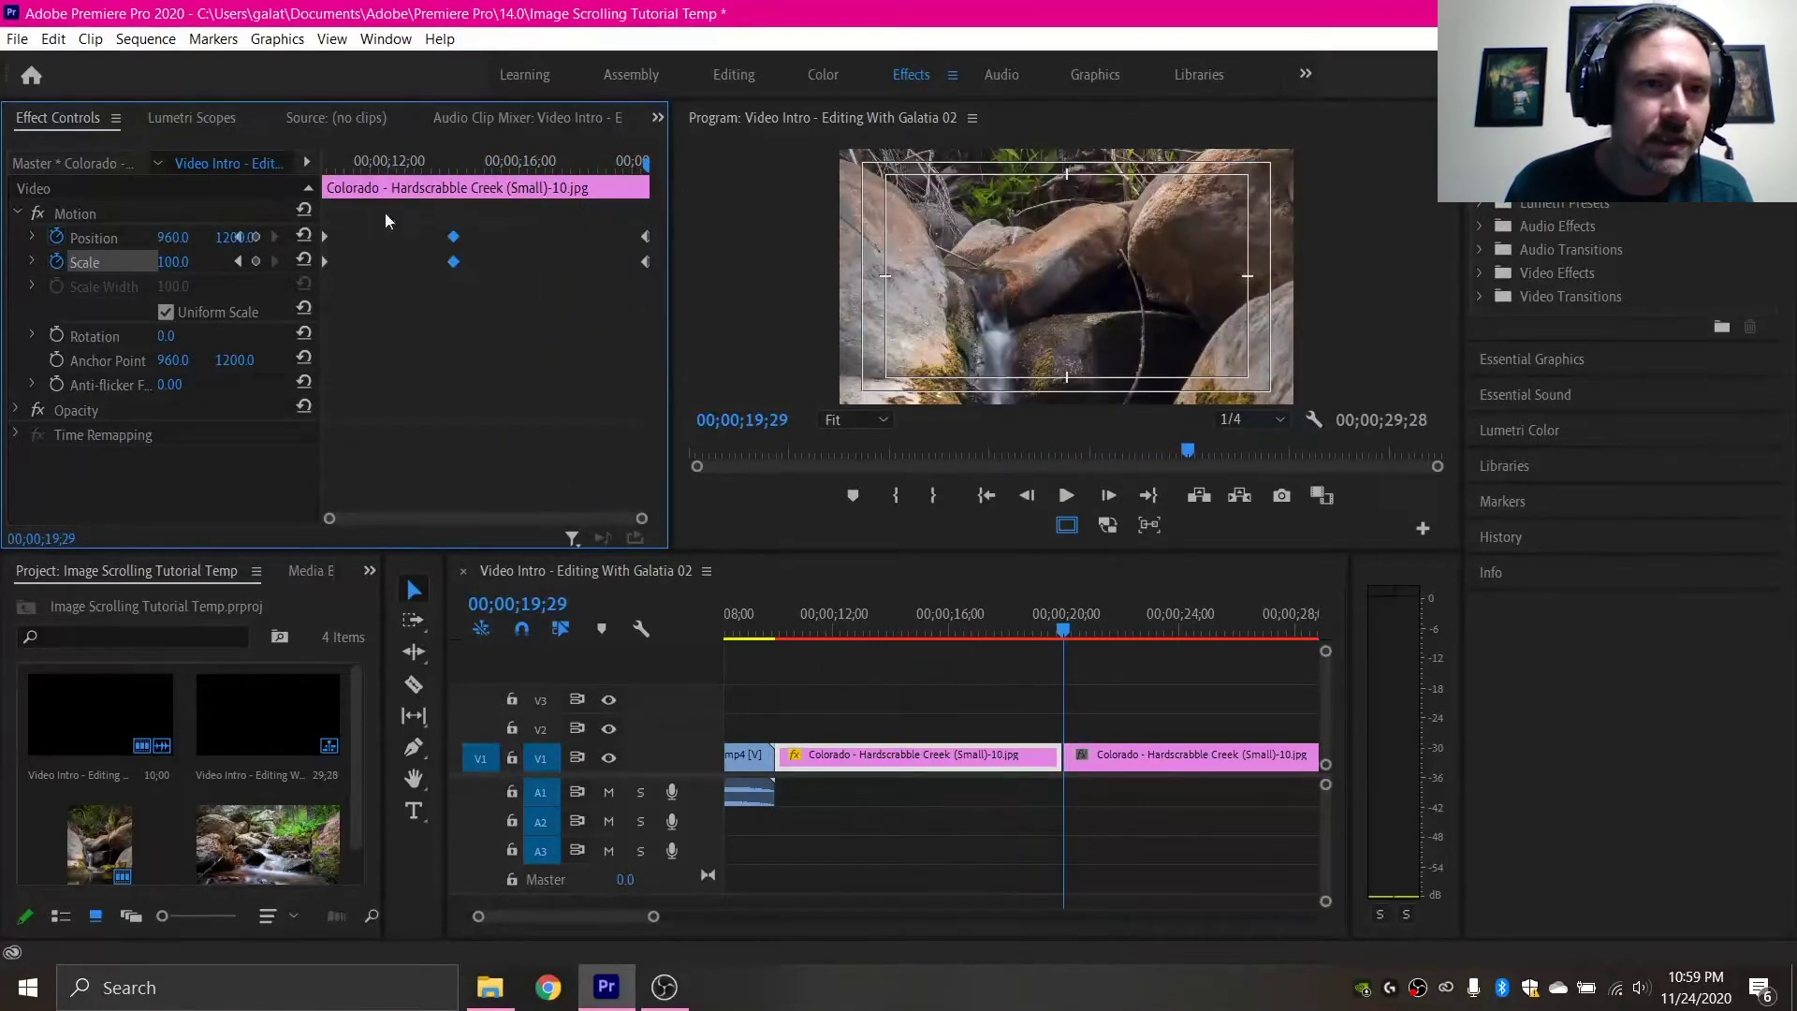
drag(506, 152, 317, 210)
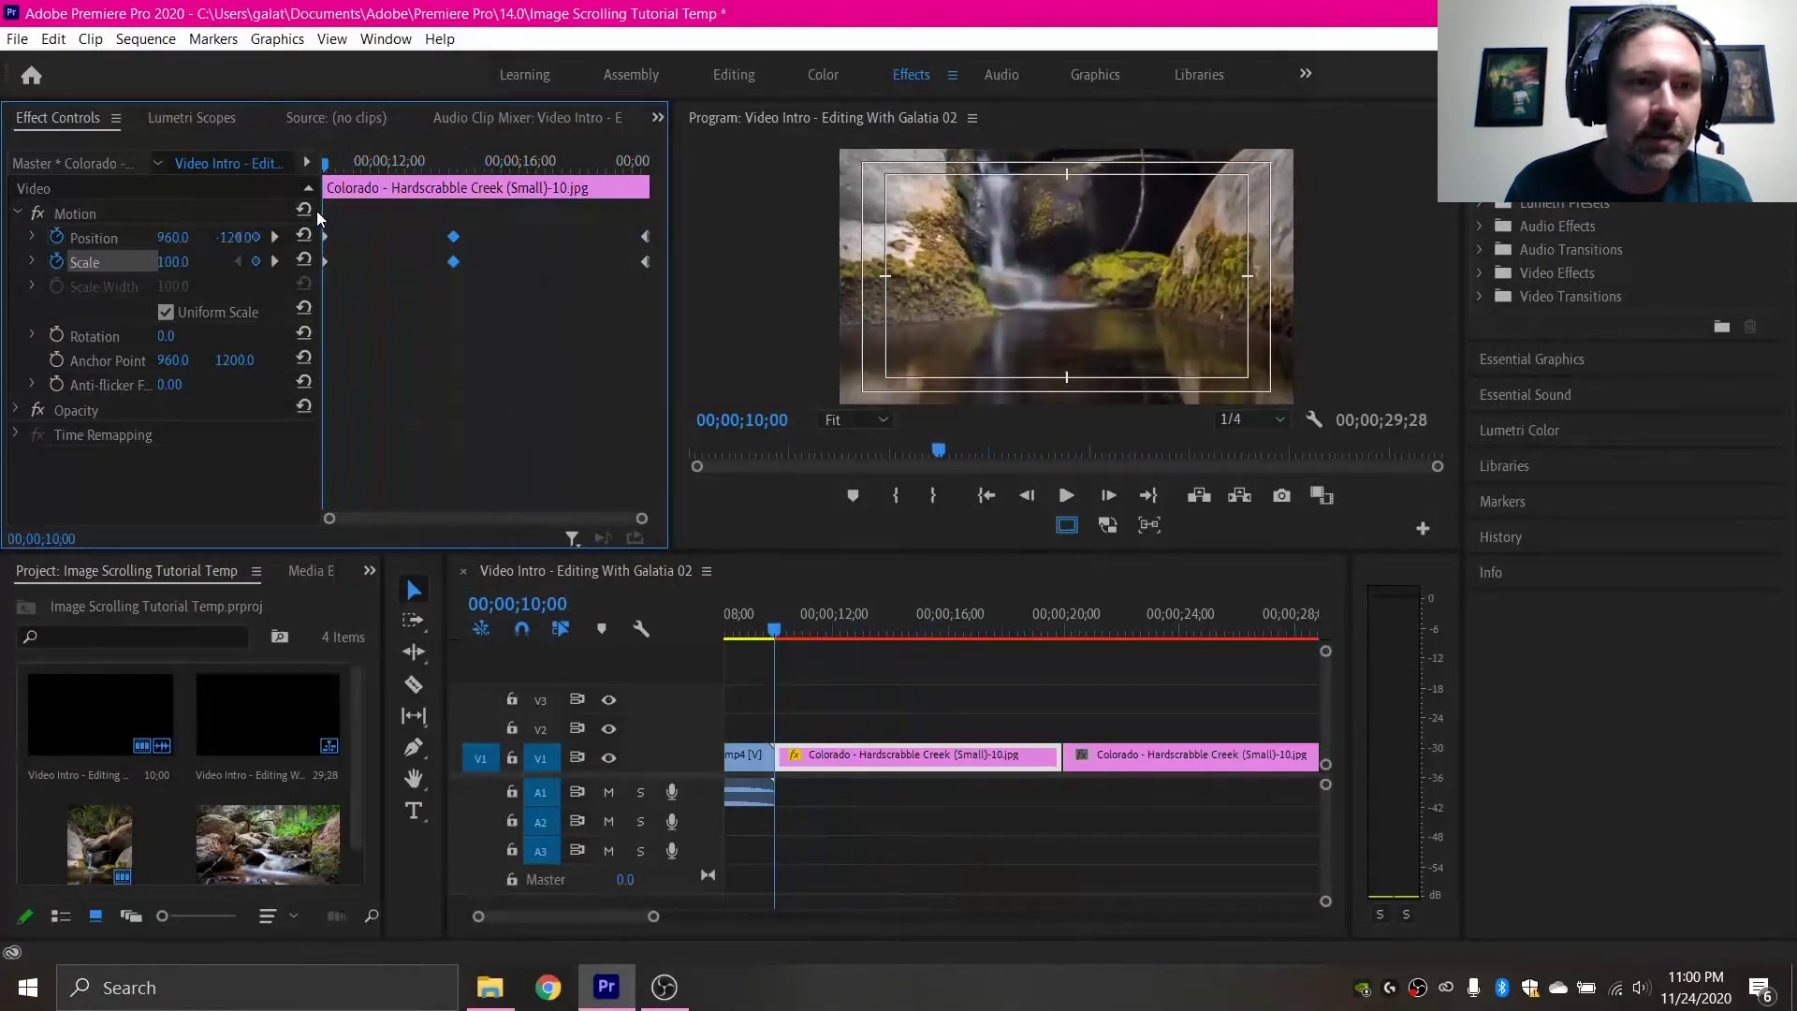
key(space)
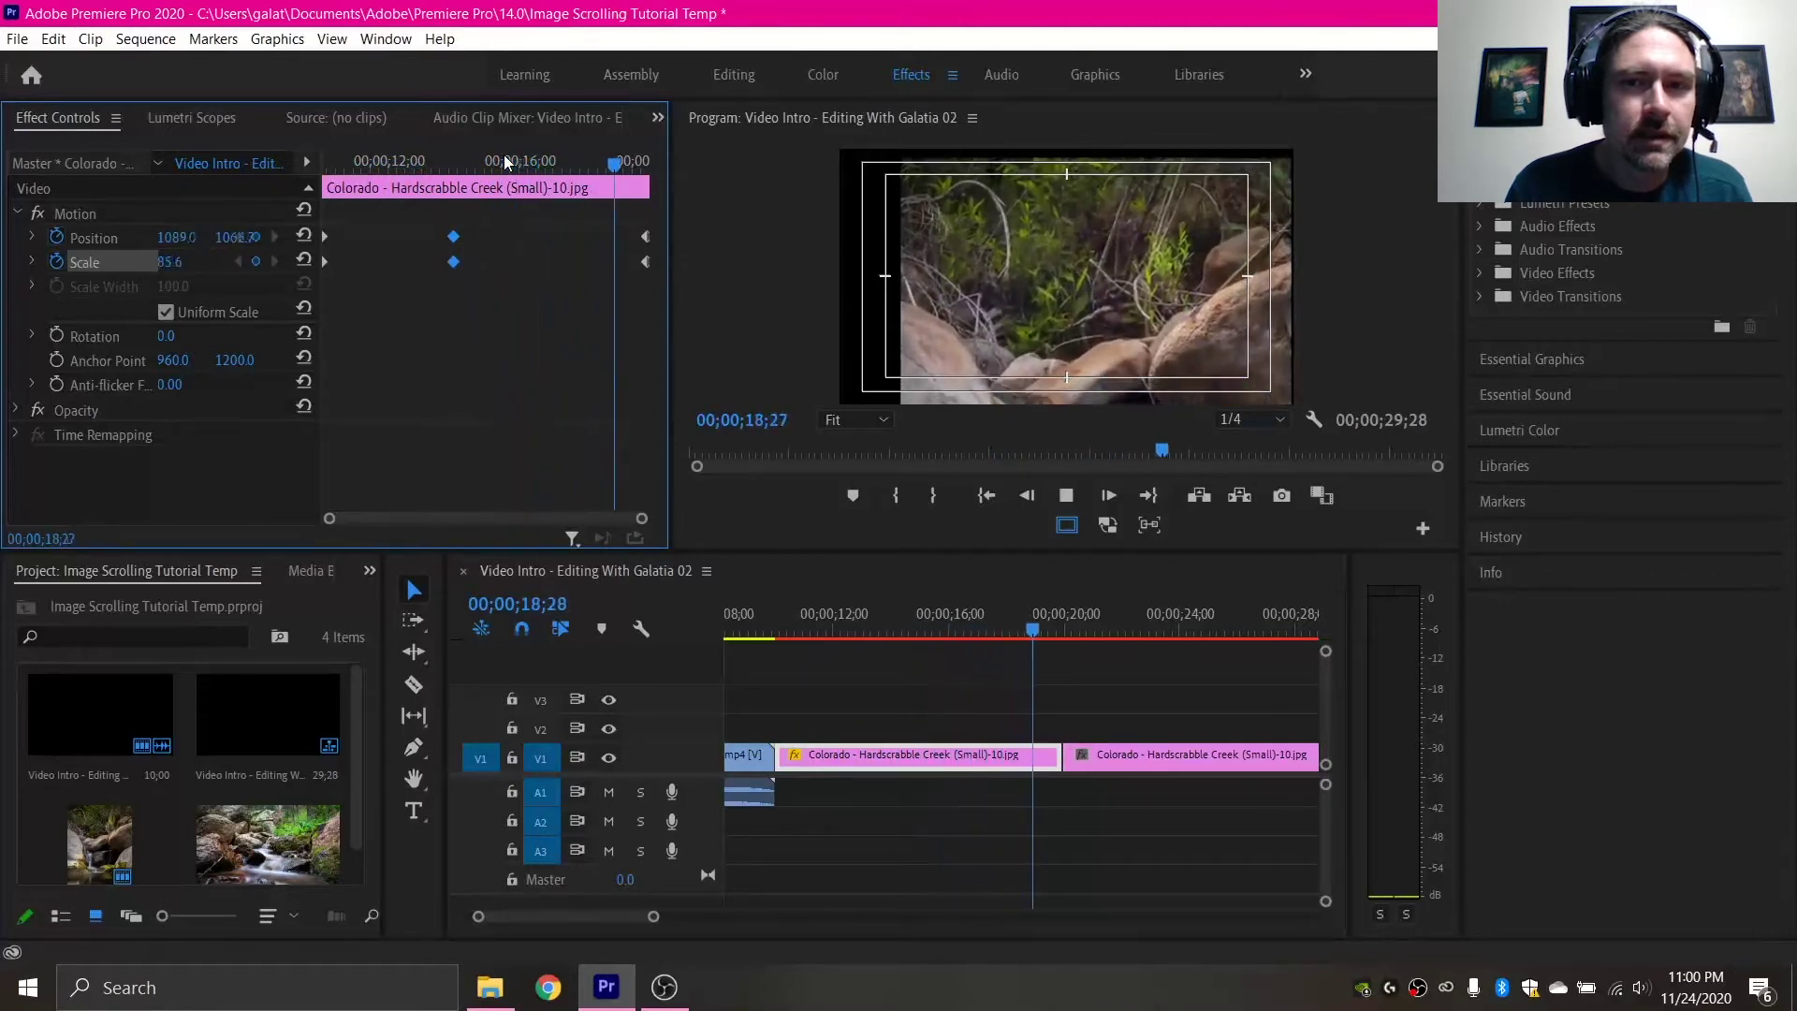
key(space)
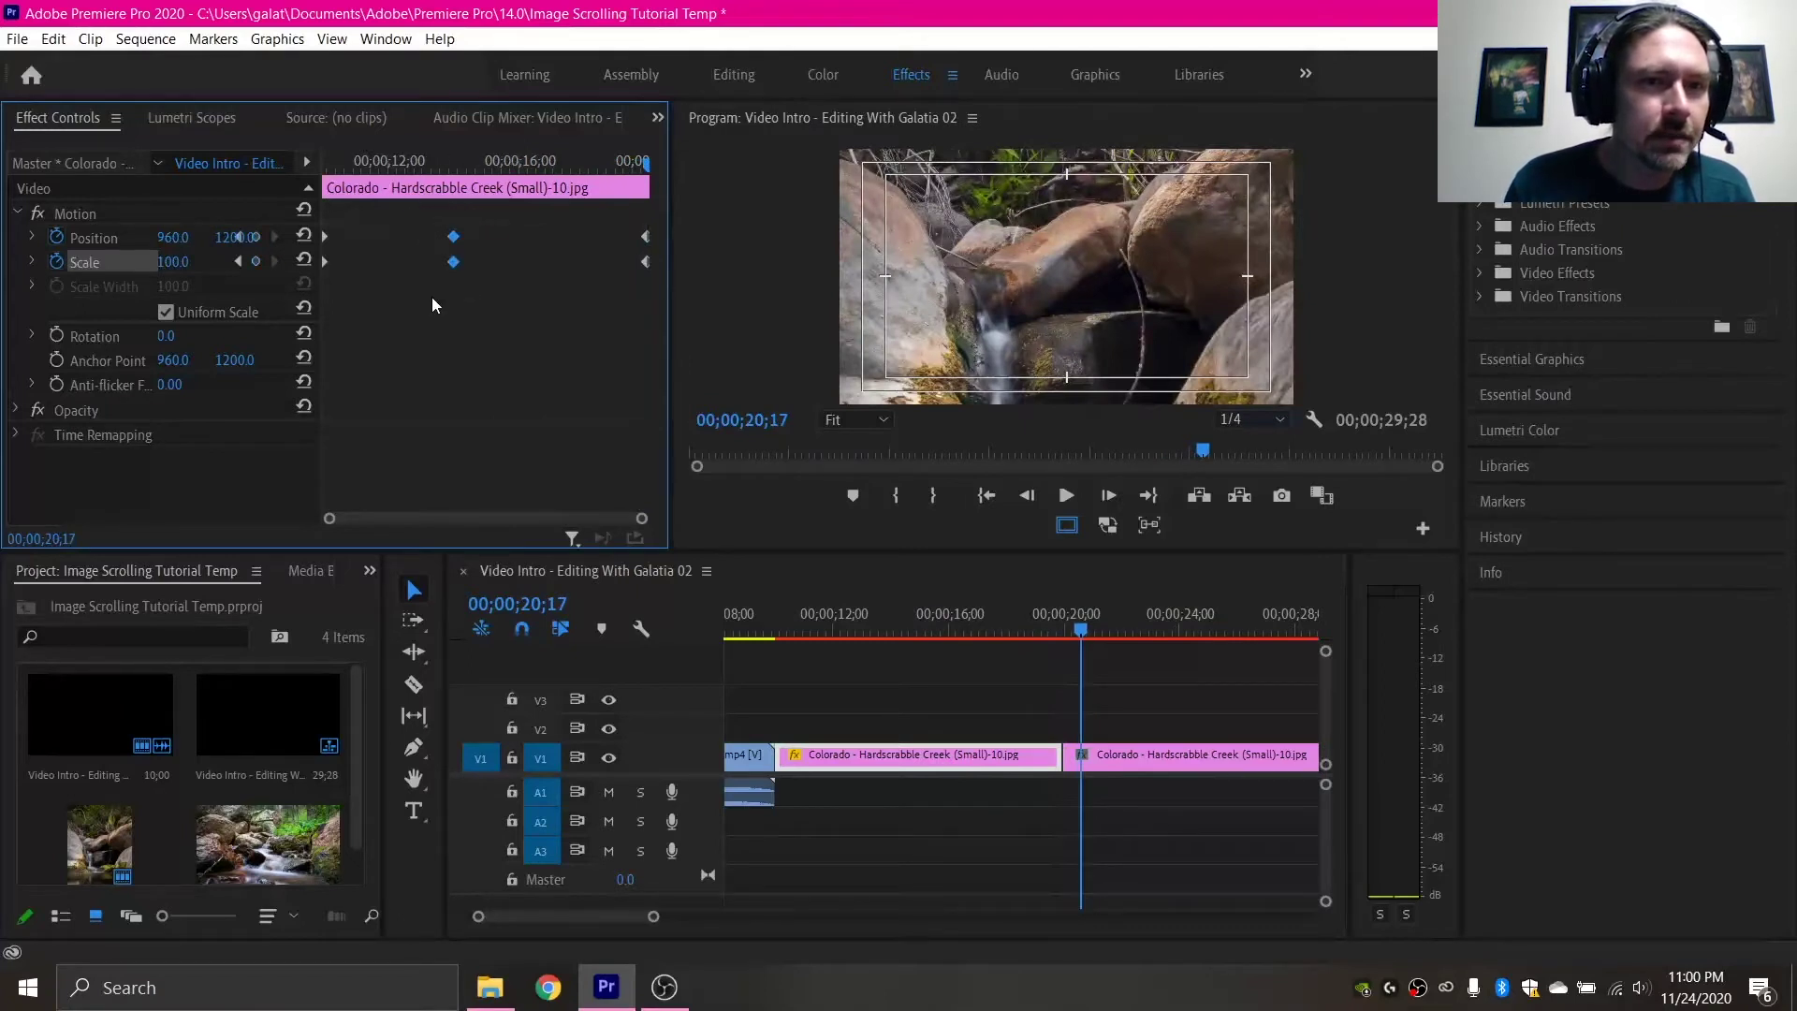
key(Delete)
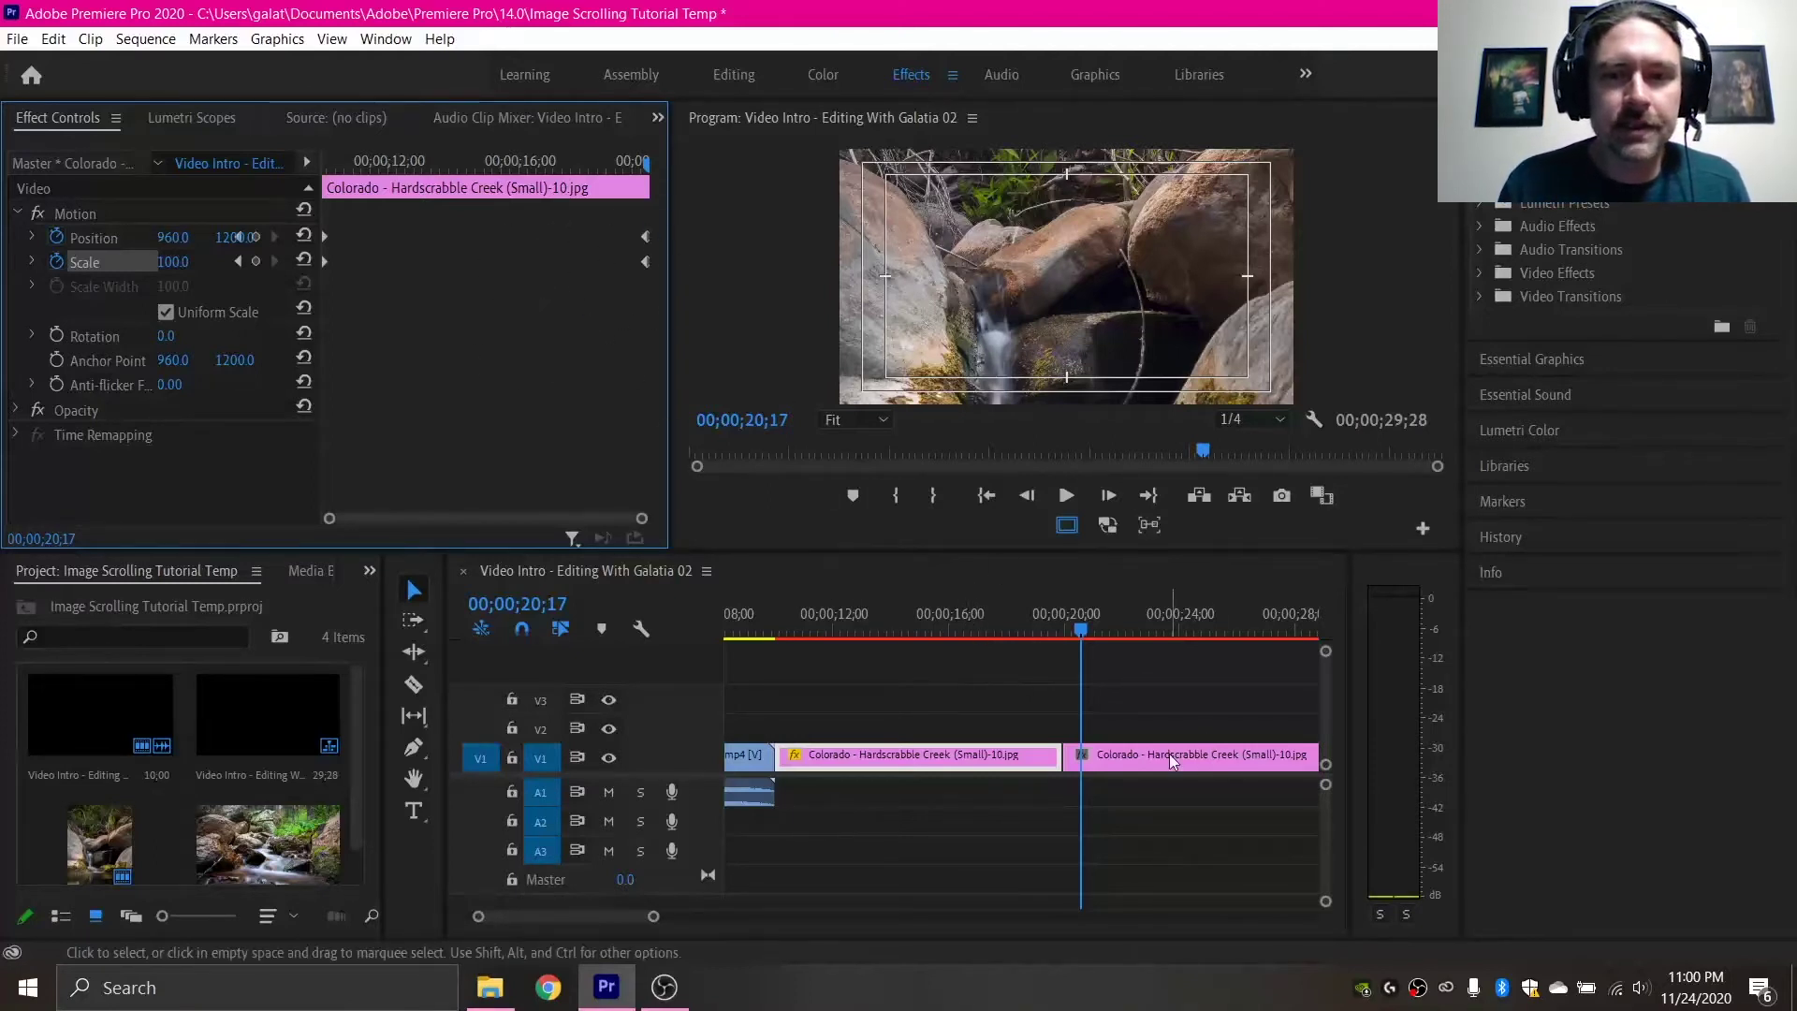
Step: Copy the position and scale keyframes at the end of the first Hardscrabble Creek clip
mouse_move(644, 163)
mouse_down()
mouse_move(464, 160)
mouse_move(667, 159)
mouse_up()
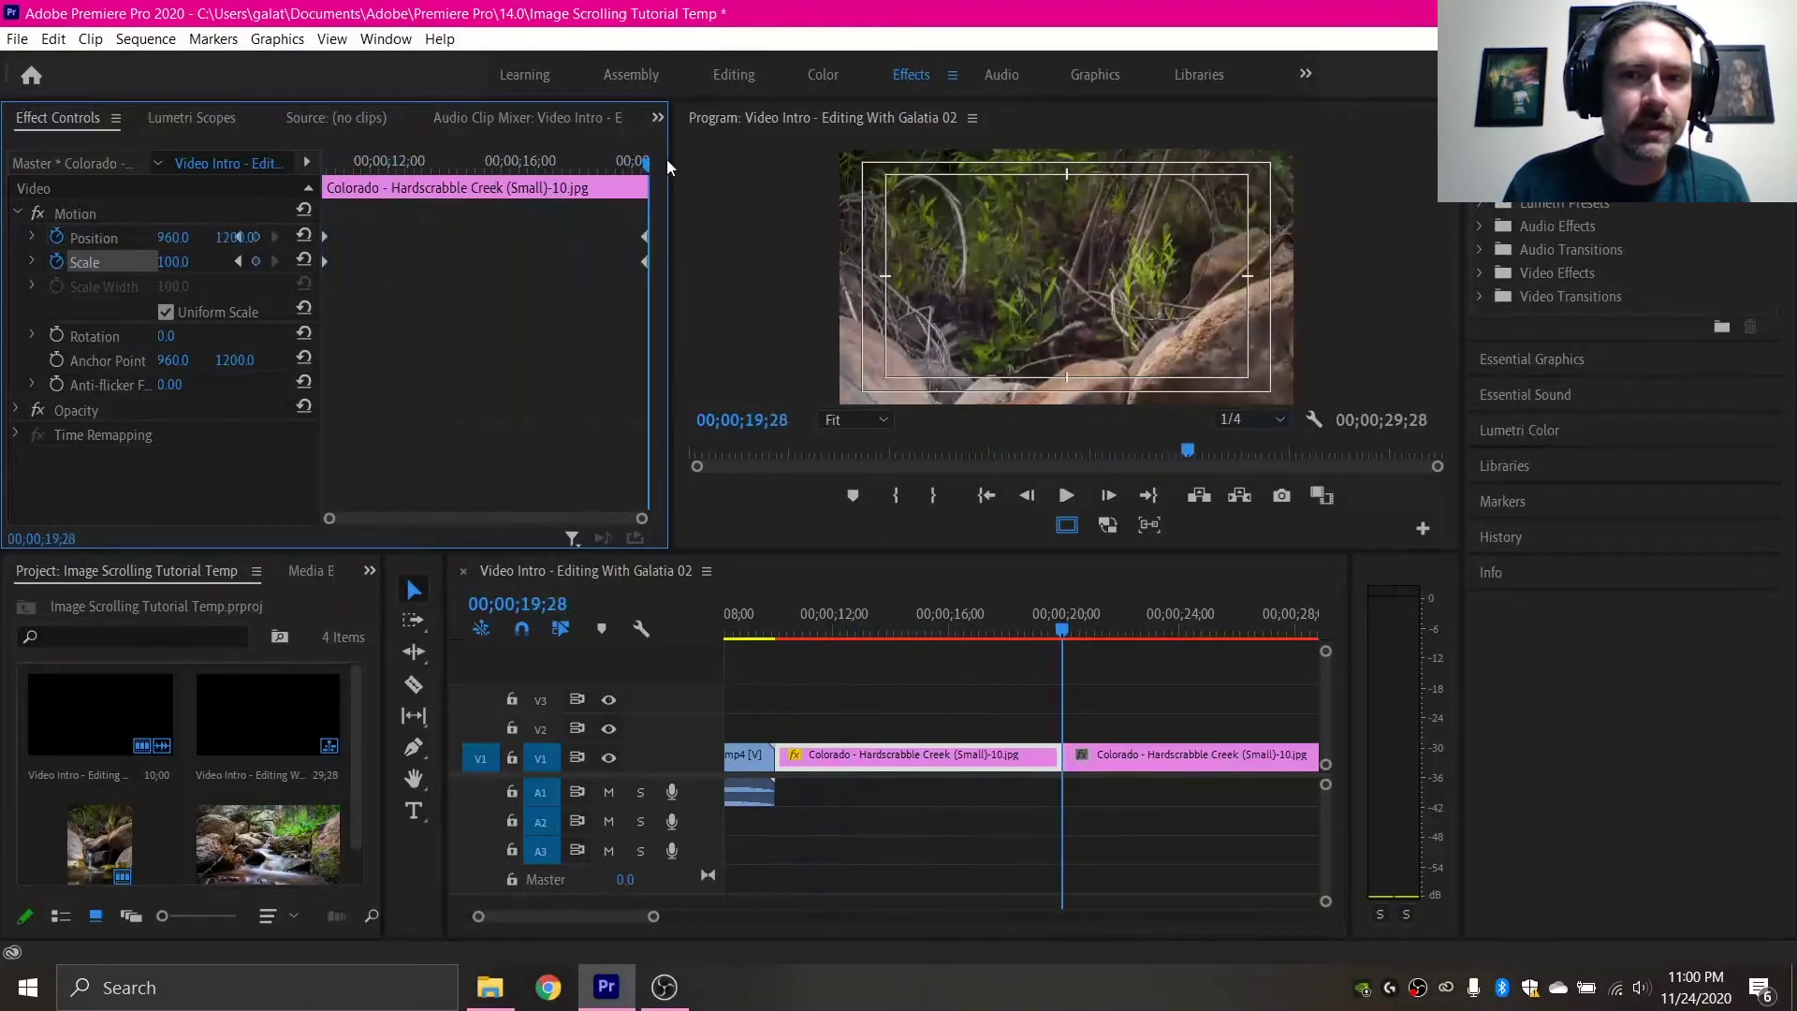
drag(623, 218, 664, 298)
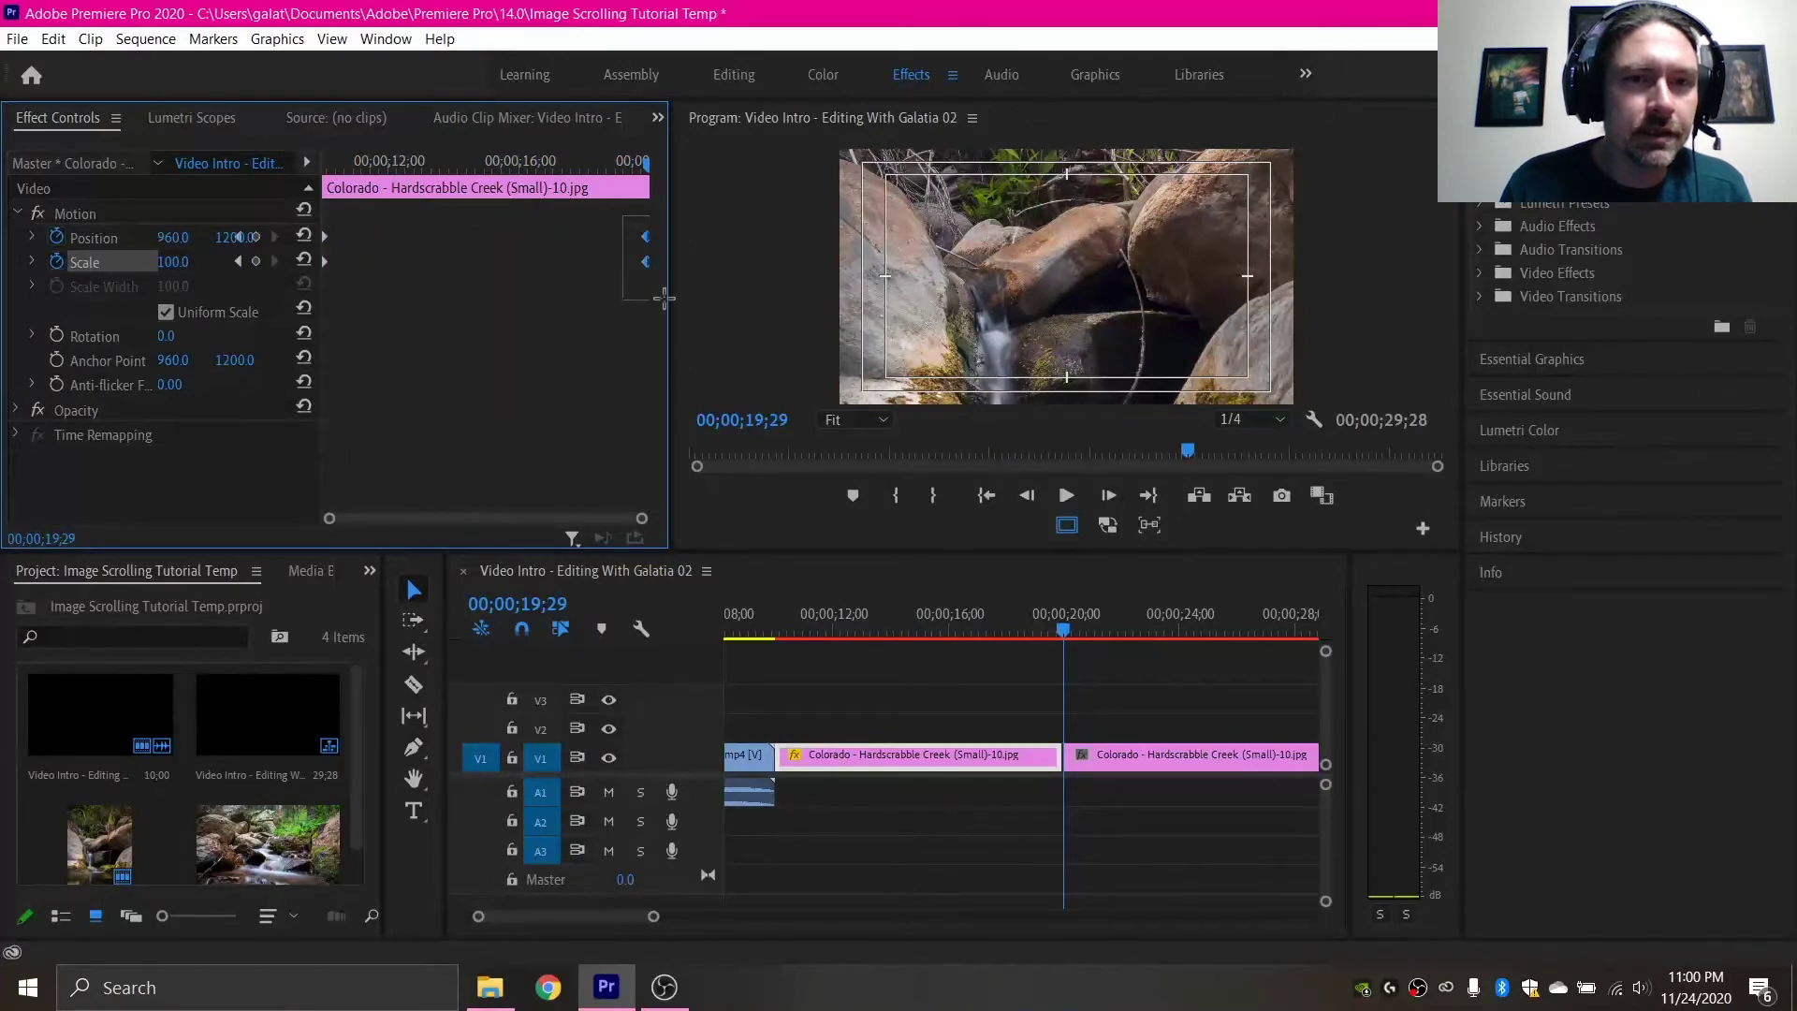
right_click(646, 247)
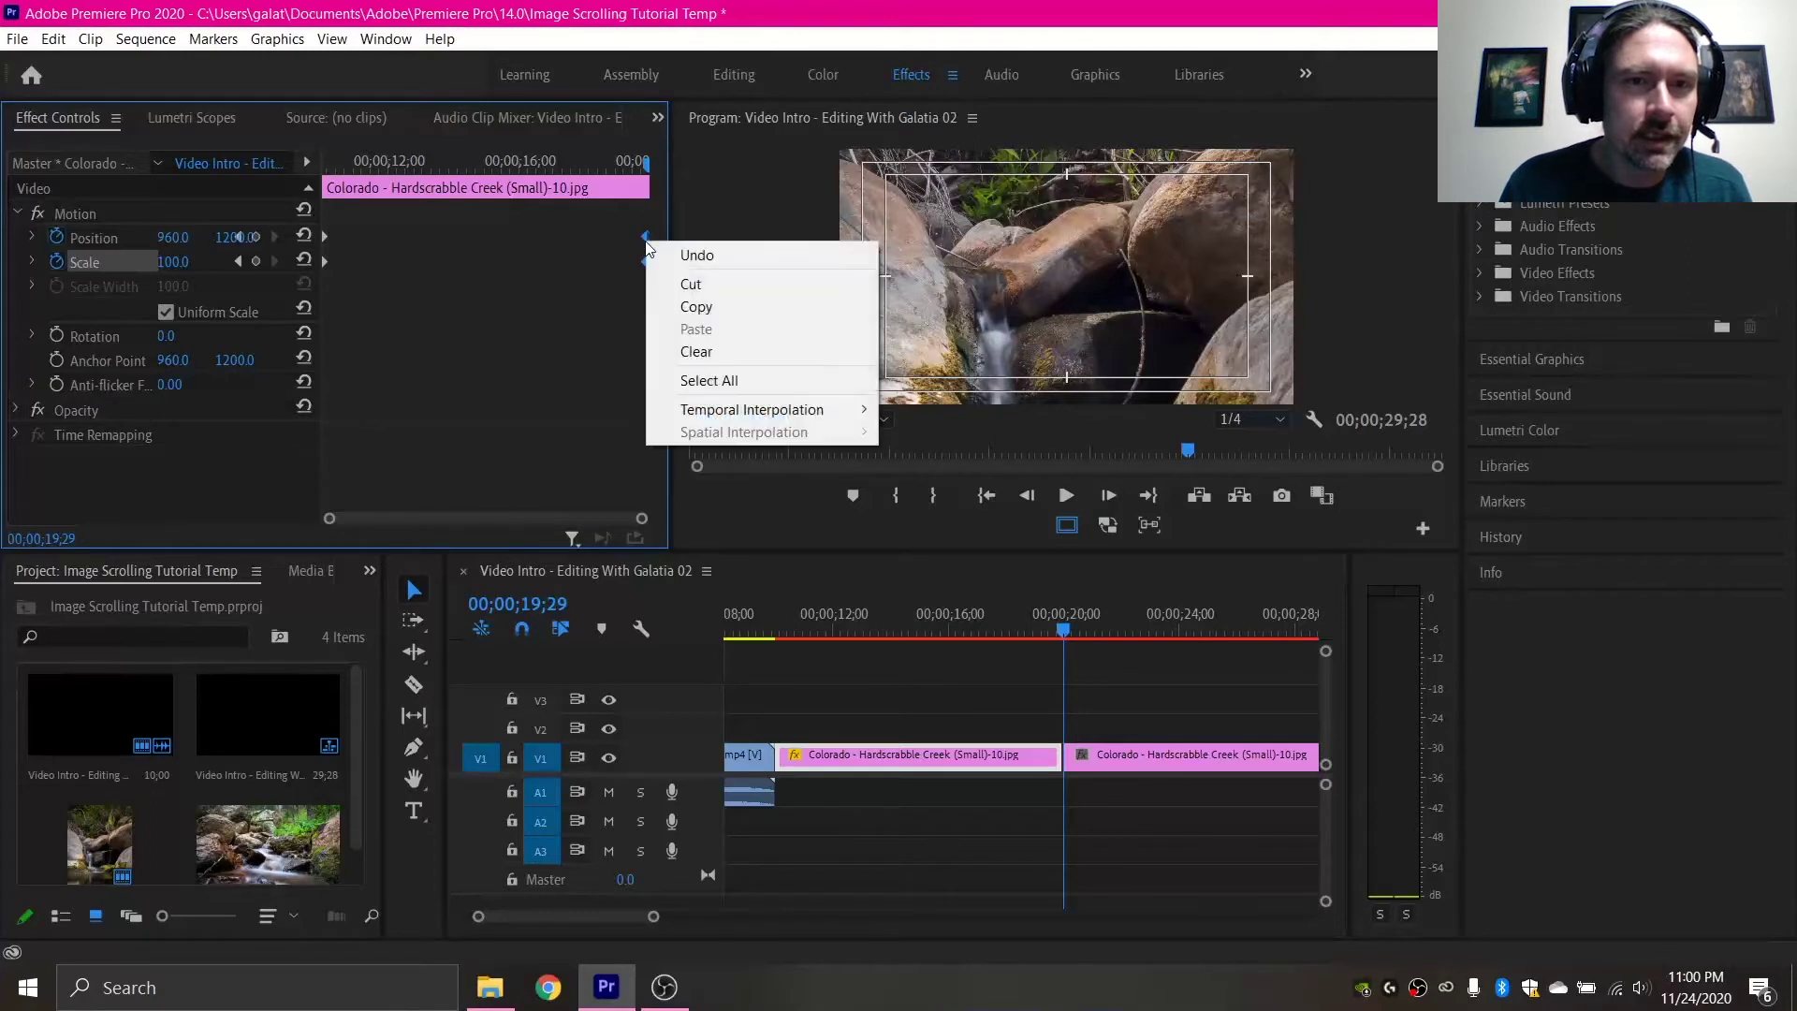
click(708, 308)
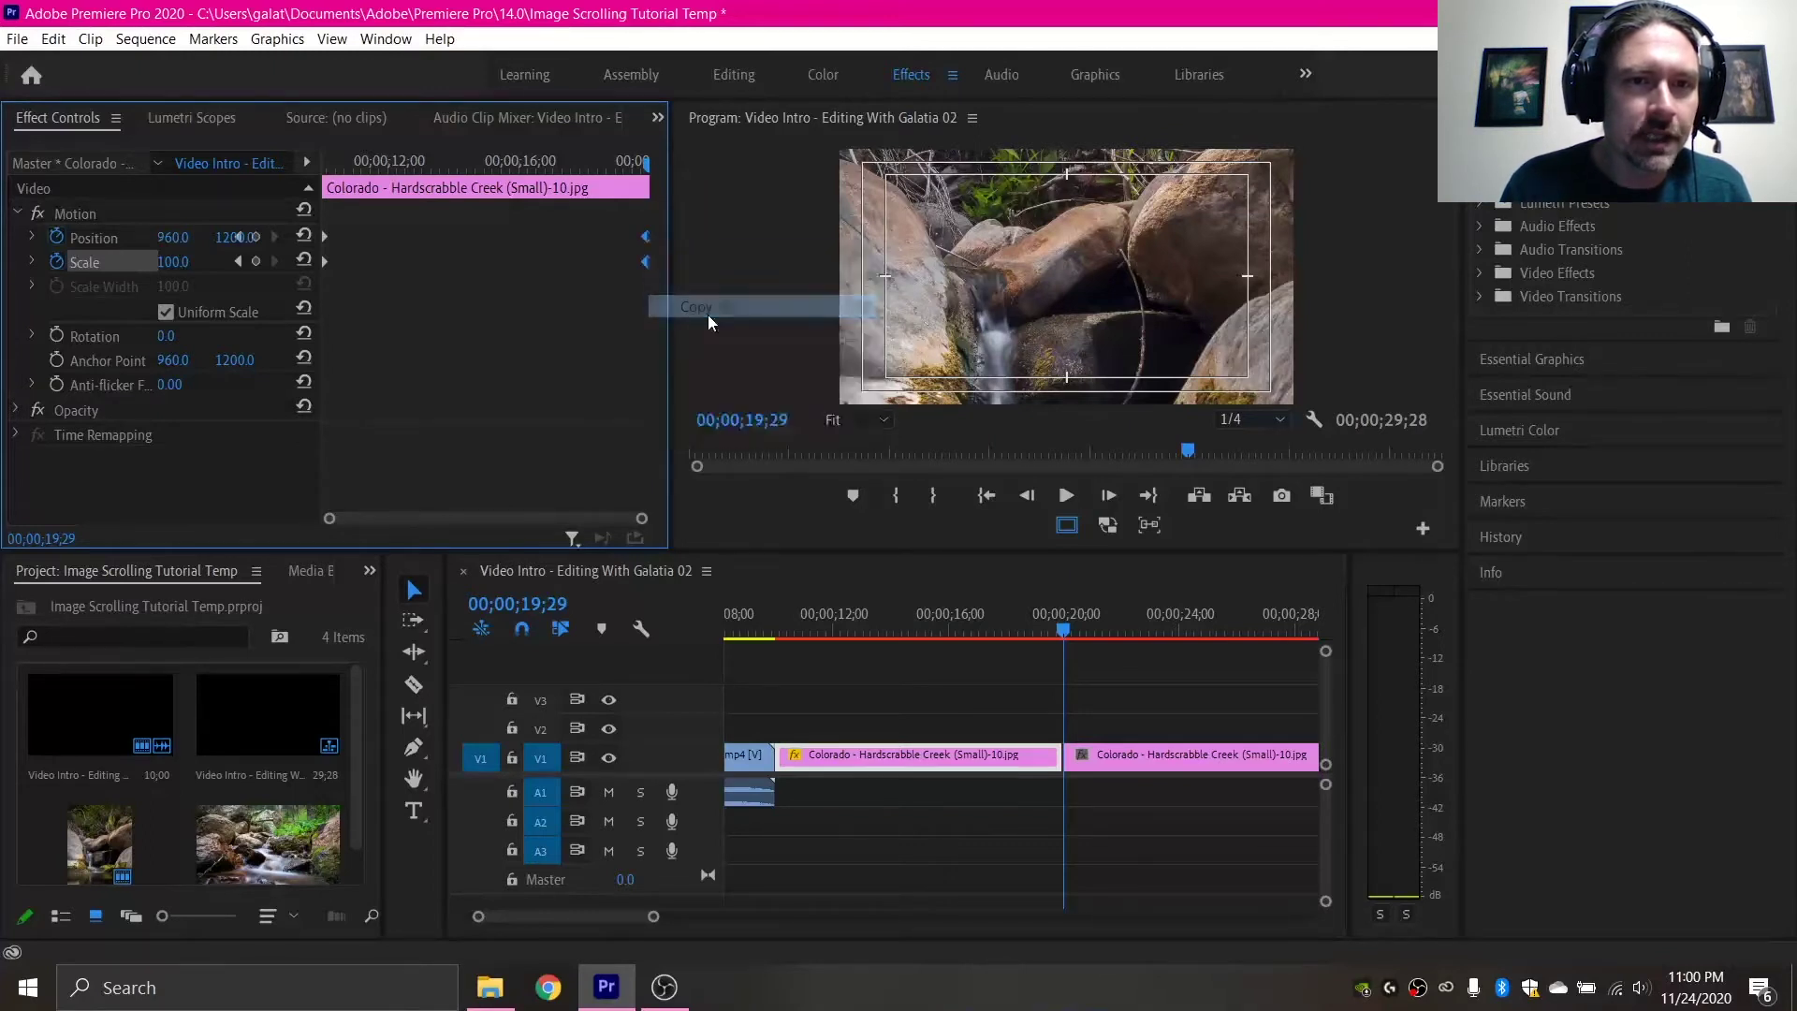
Step: Paste the copied position and scale keyframes at the start of the second Hardscrabble Creek clip
click(1171, 757)
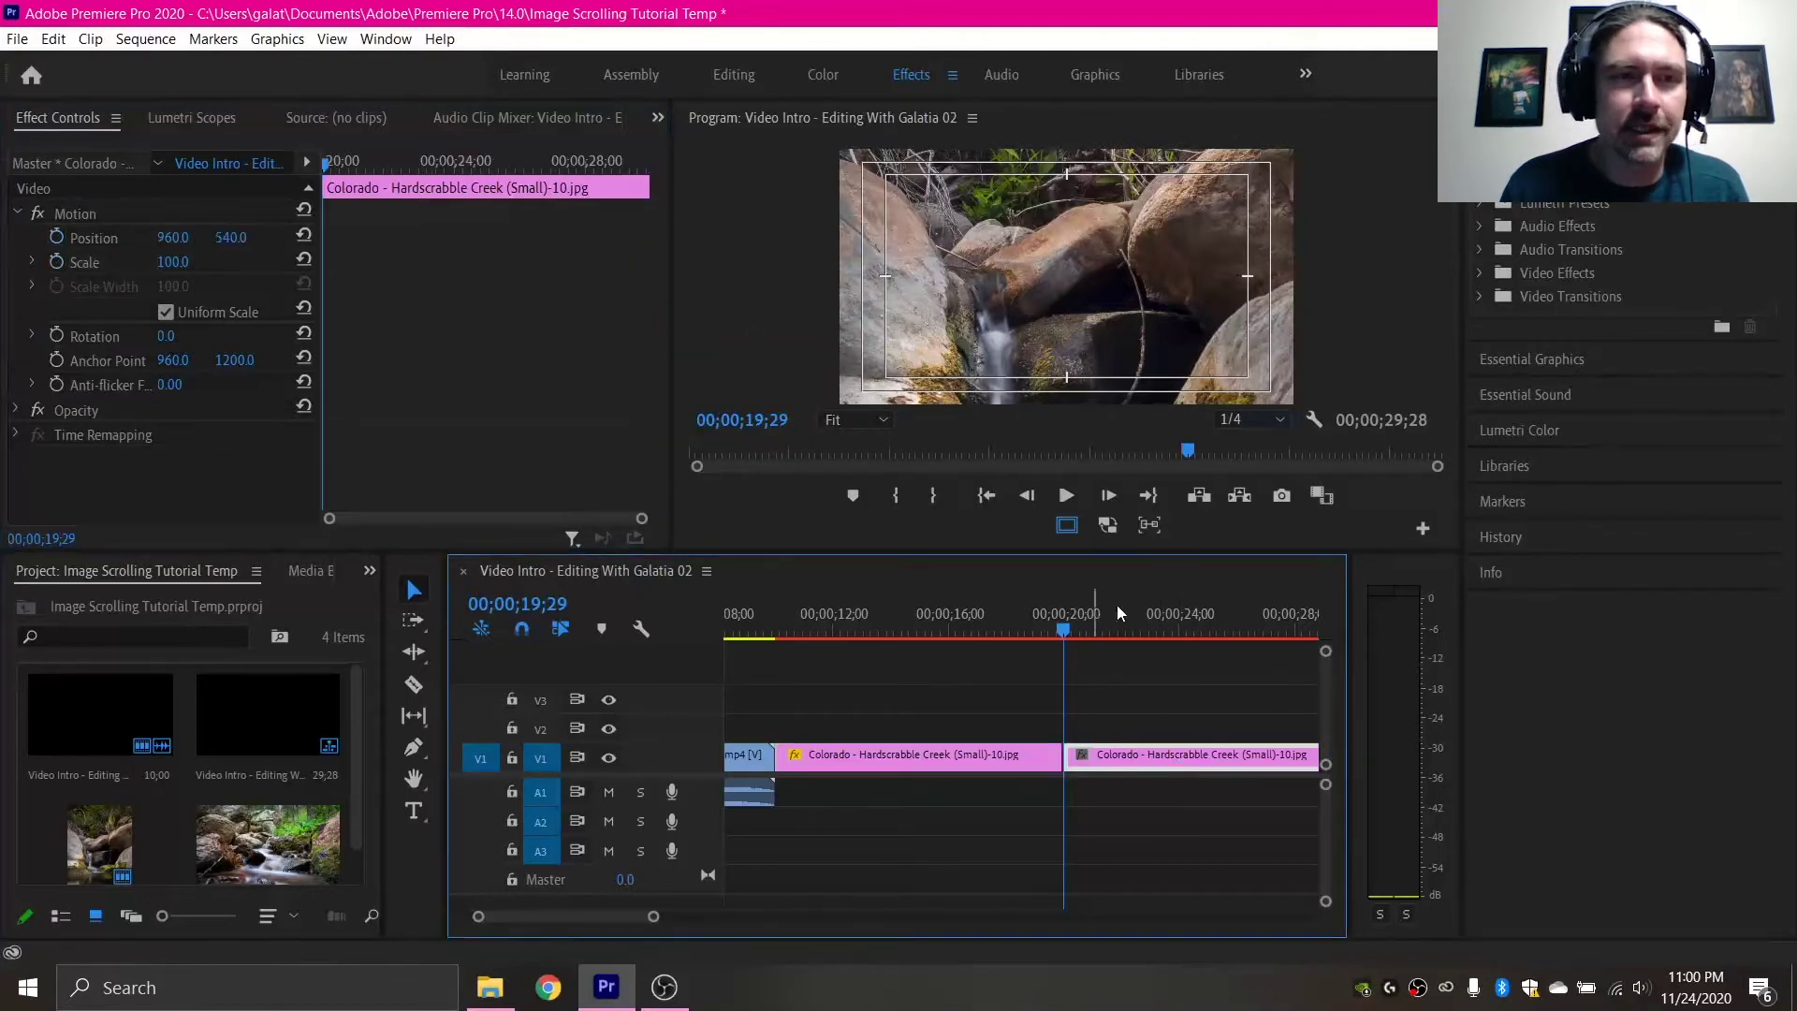
click(430, 165)
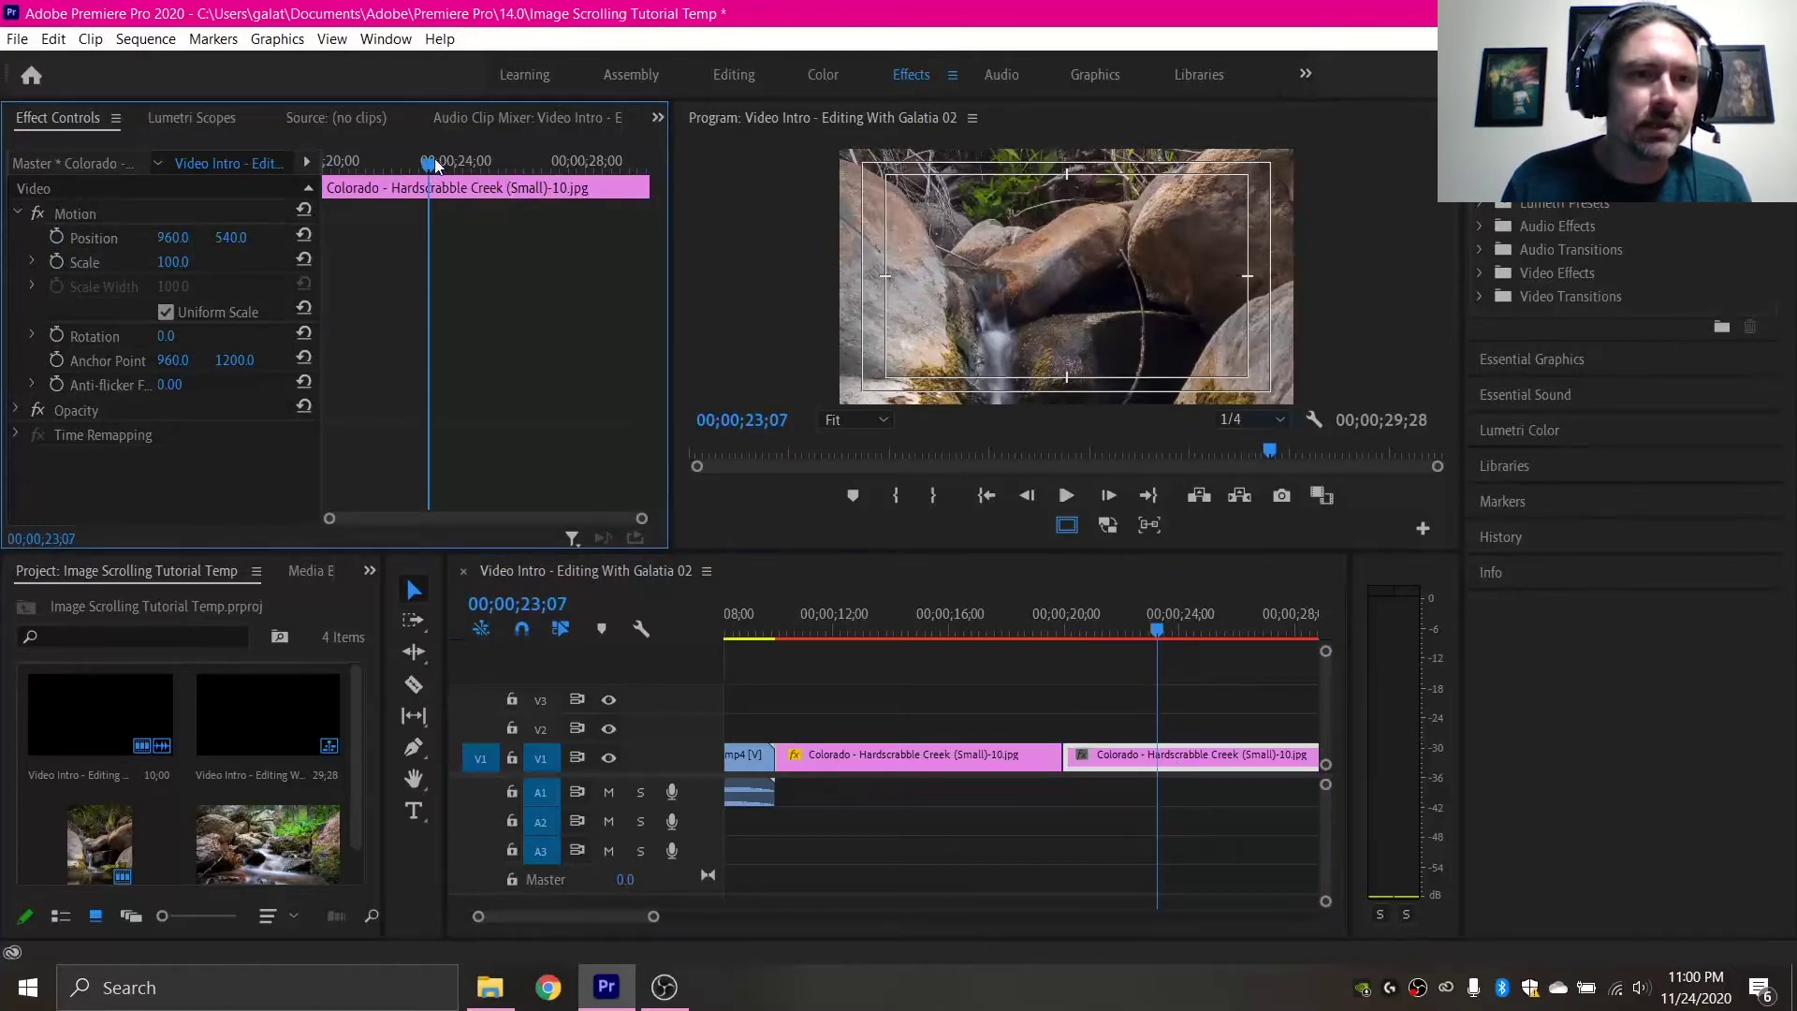
drag(427, 165, 298, 180)
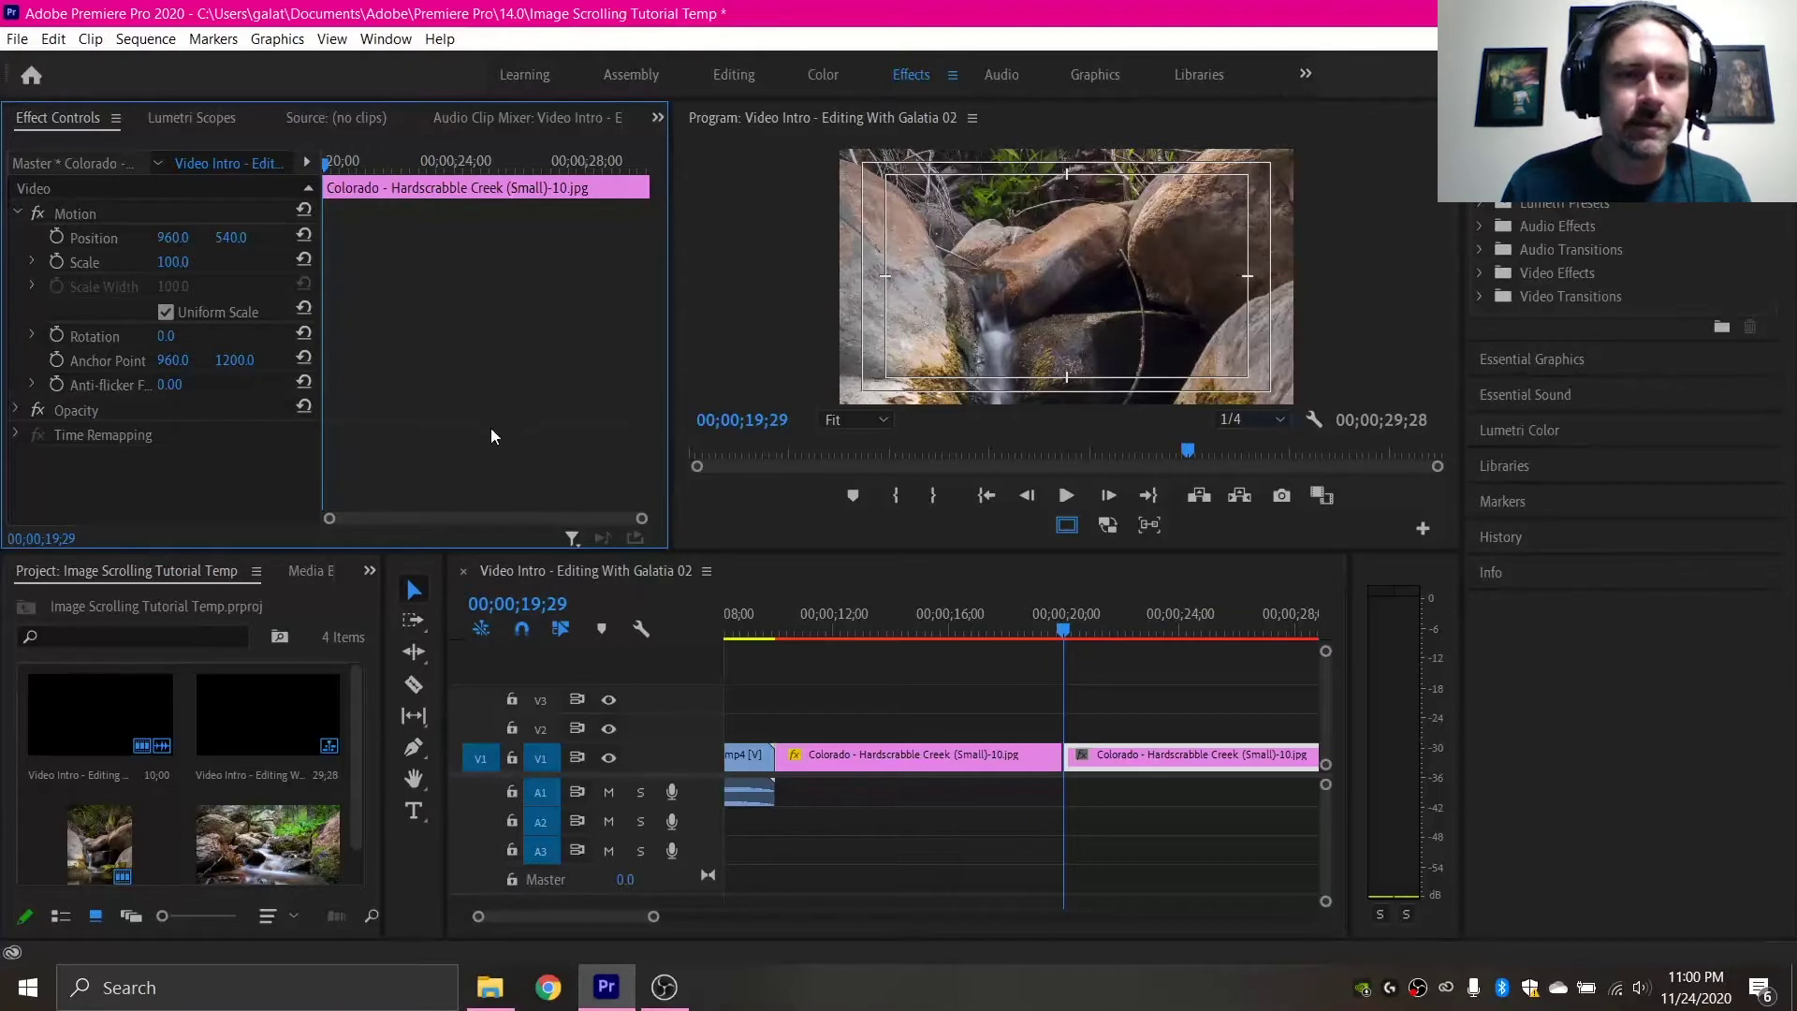
right_click(335, 230)
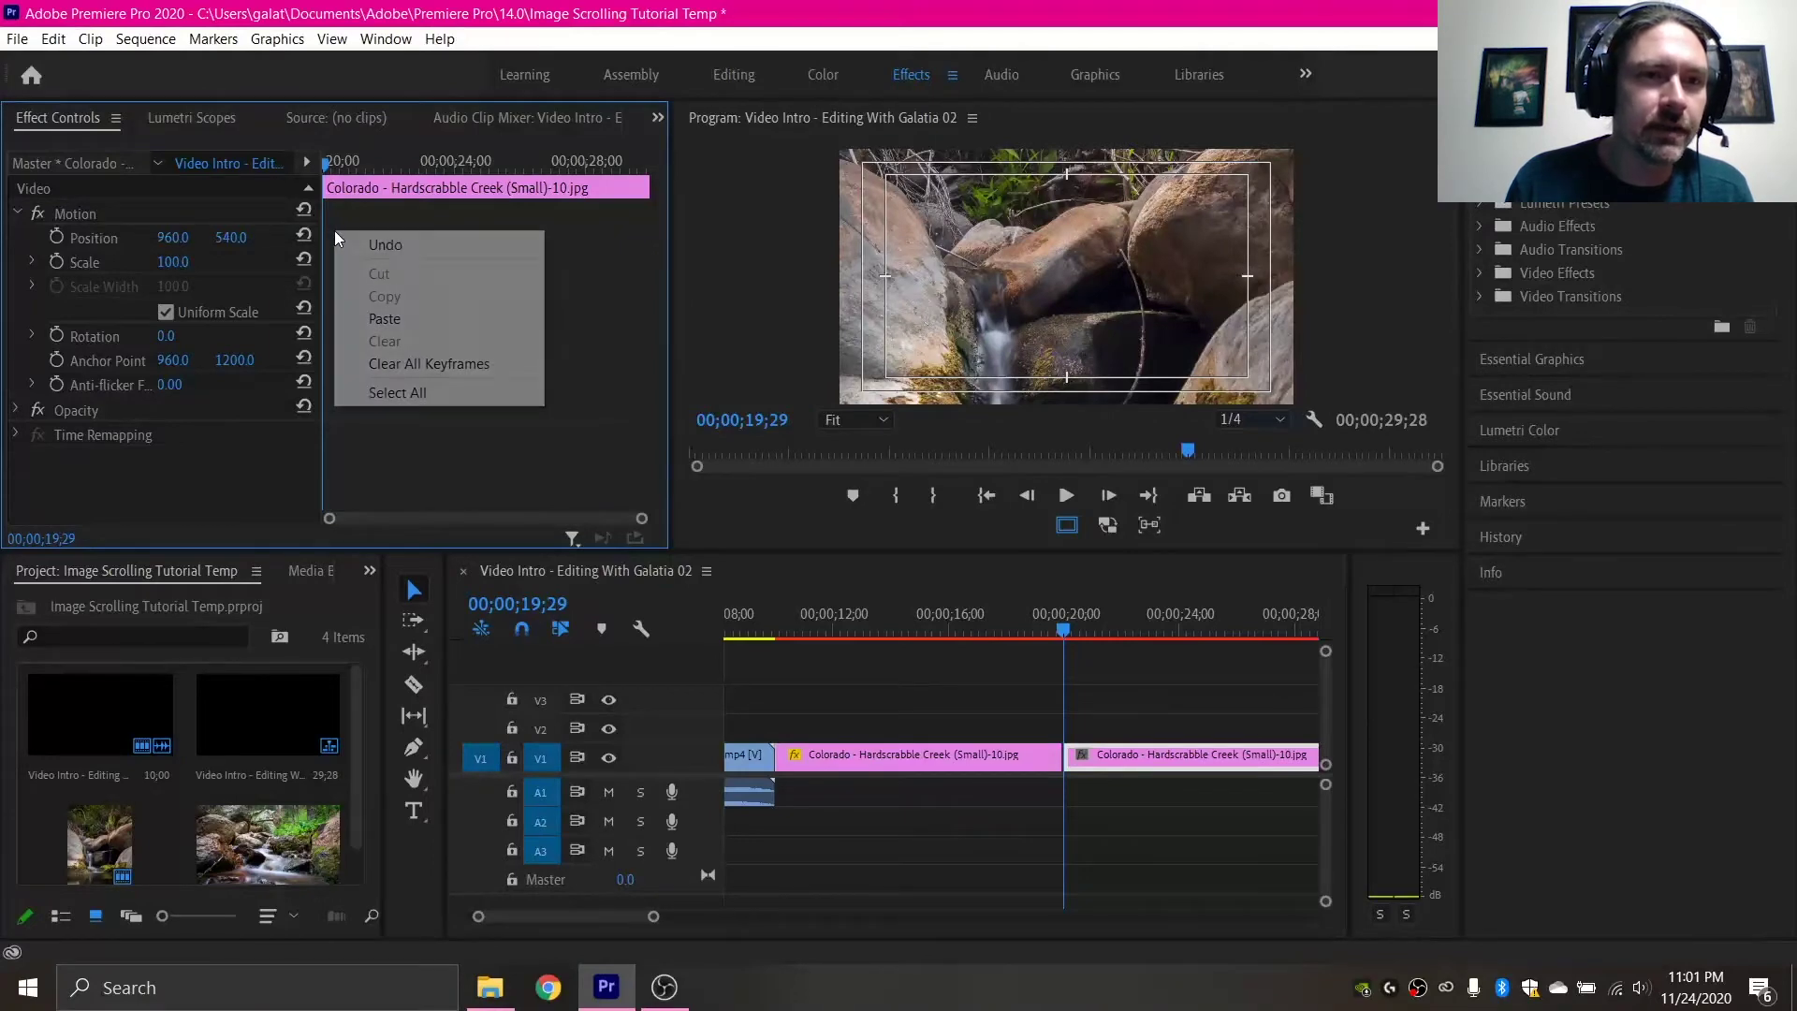
click(419, 319)
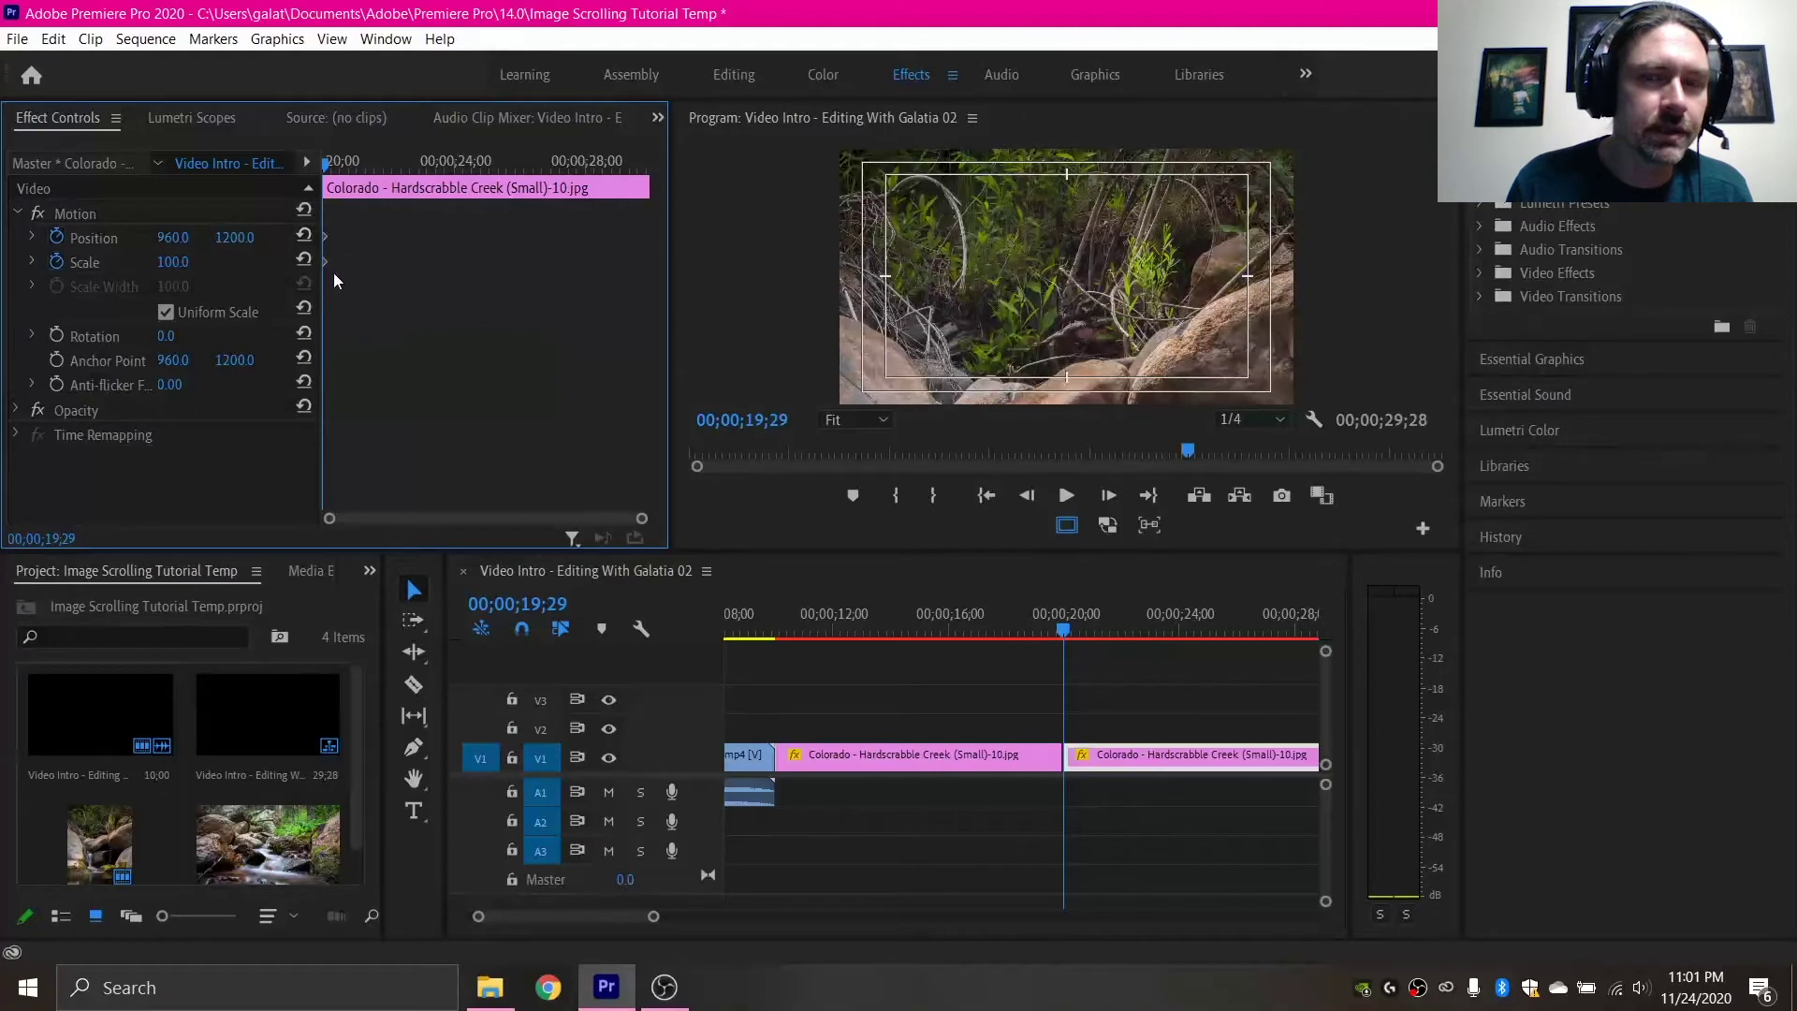
Step: At 00;00;20;29 in the second clip, reset position to 960, 540 and scale to 100 to add new keyframes
mouse_move(1061, 640)
mouse_down()
mouse_move(994, 635)
mouse_move(1120, 646)
mouse_move(930, 638)
mouse_move(1228, 644)
mouse_move(1051, 640)
mouse_move(1086, 647)
mouse_up()
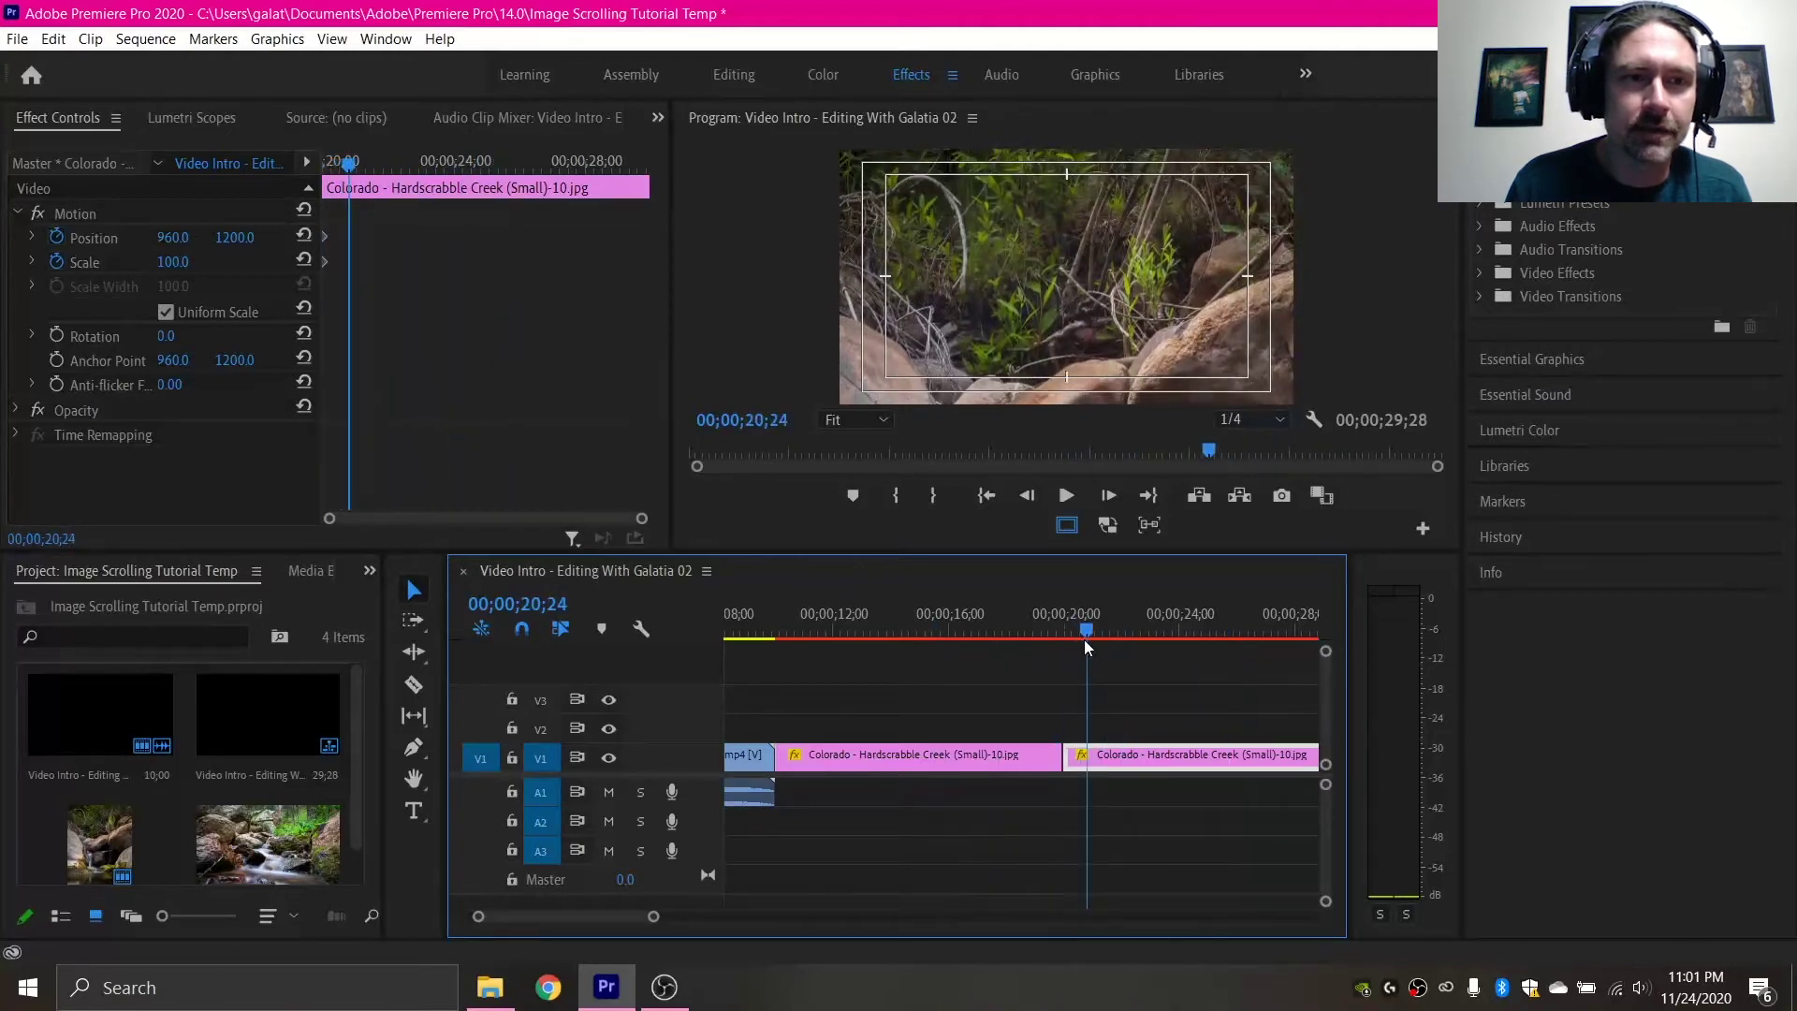
click(329, 250)
key(Up)
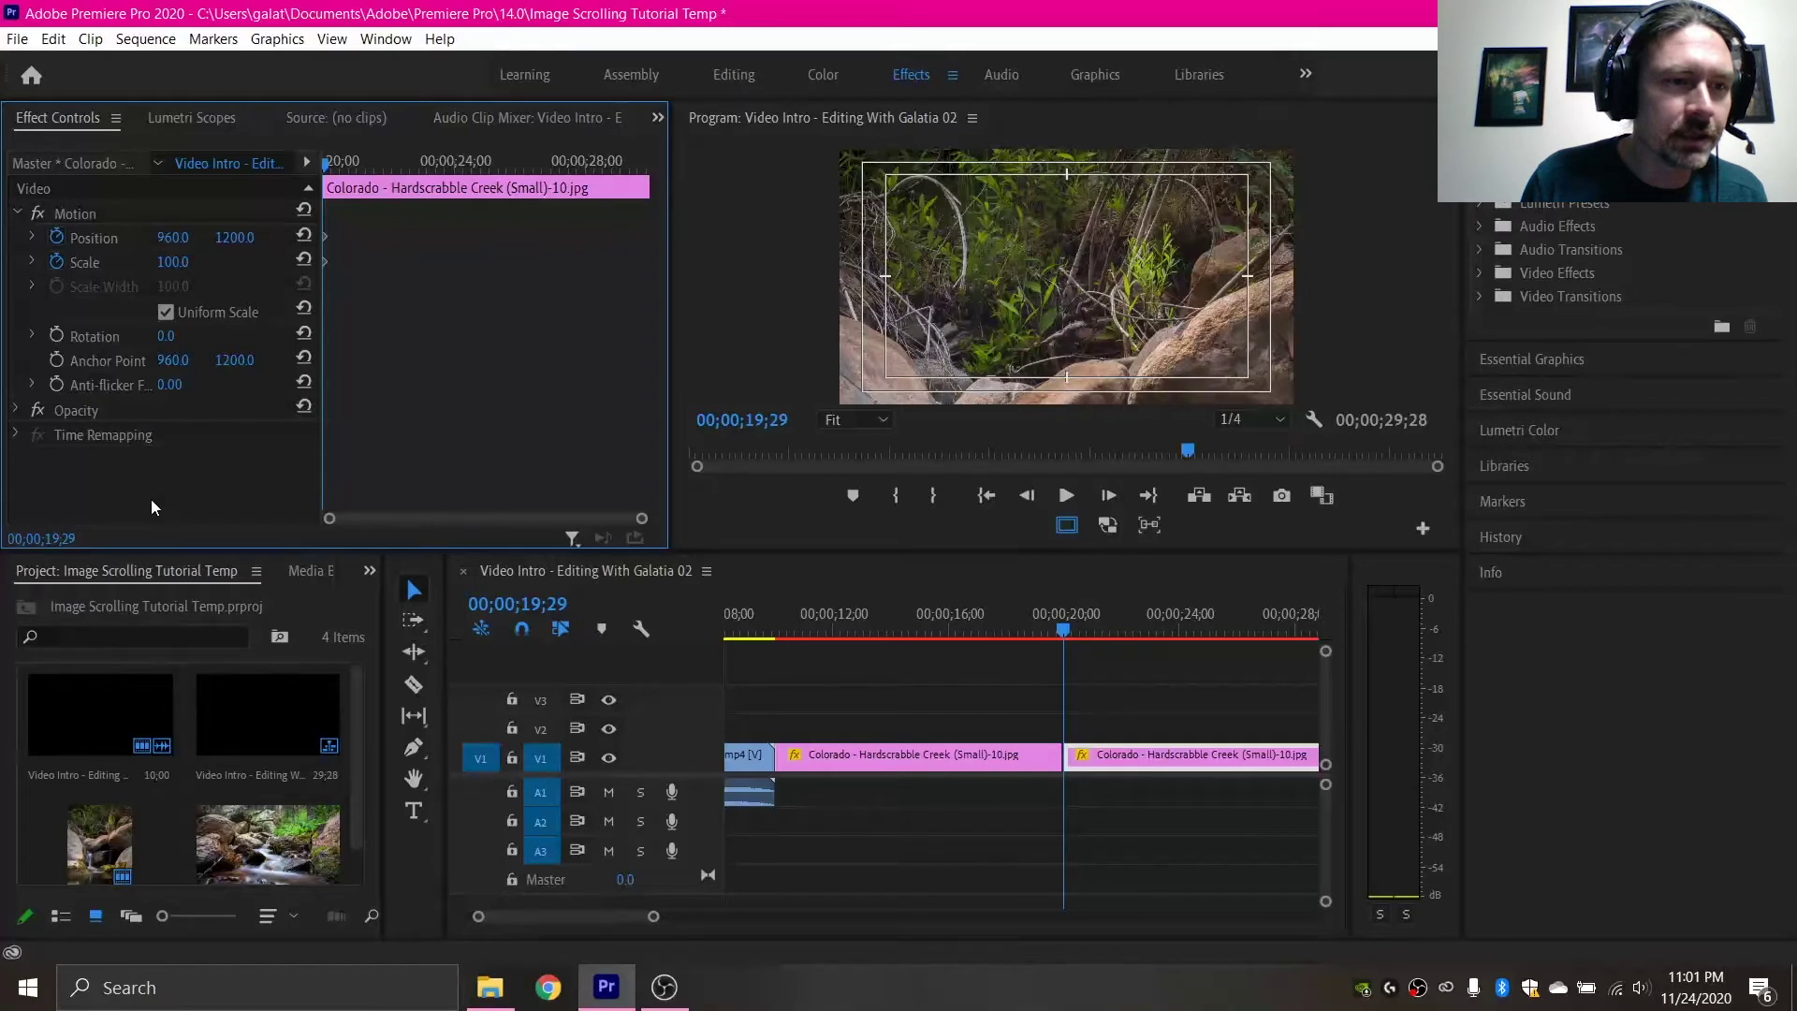
key(Right)
key(Right)
key(Right)
key(Right)
key(Right)
key(Right)
key(Right)
key(Right)
key(Right)
key(Right)
key(Right)
key(Right)
key(Right)
key(Right)
key(Right)
key(Right)
key(Right)
key(Right)
key(Right)
key(Right)
key(Right)
key(Right)
key(Right)
key(Right)
key(Right)
key(Right)
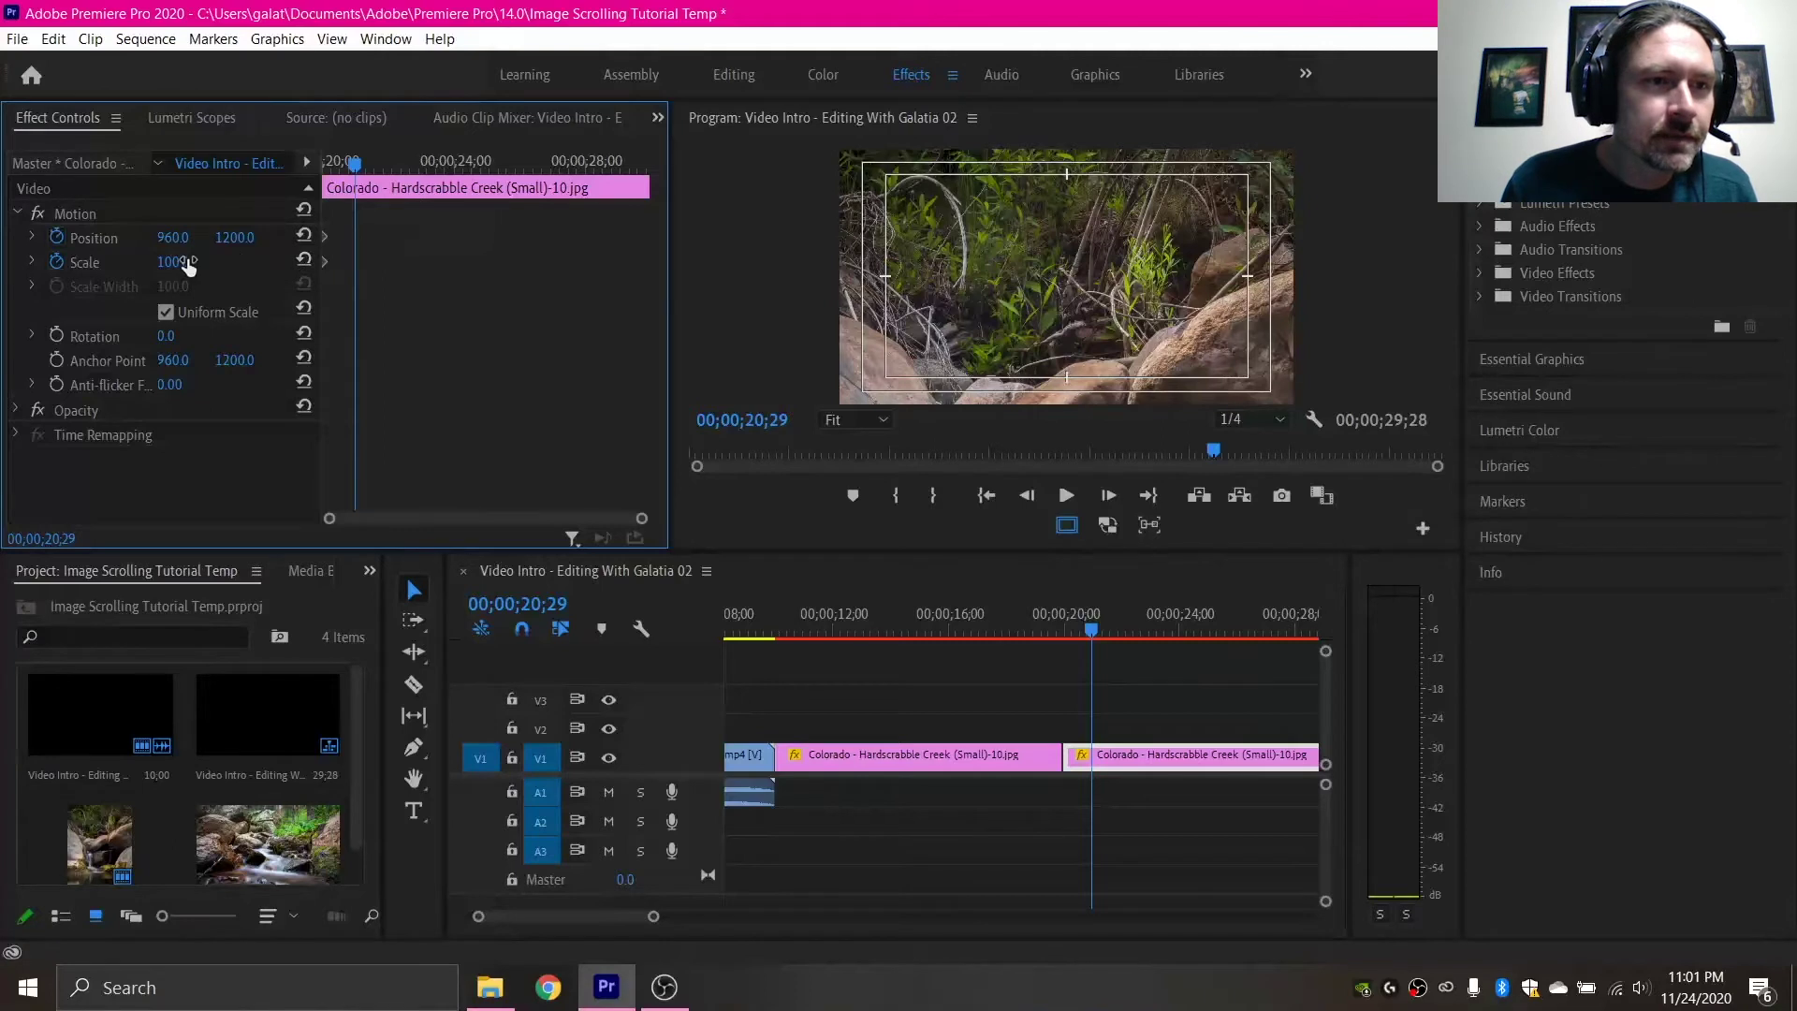
click(305, 263)
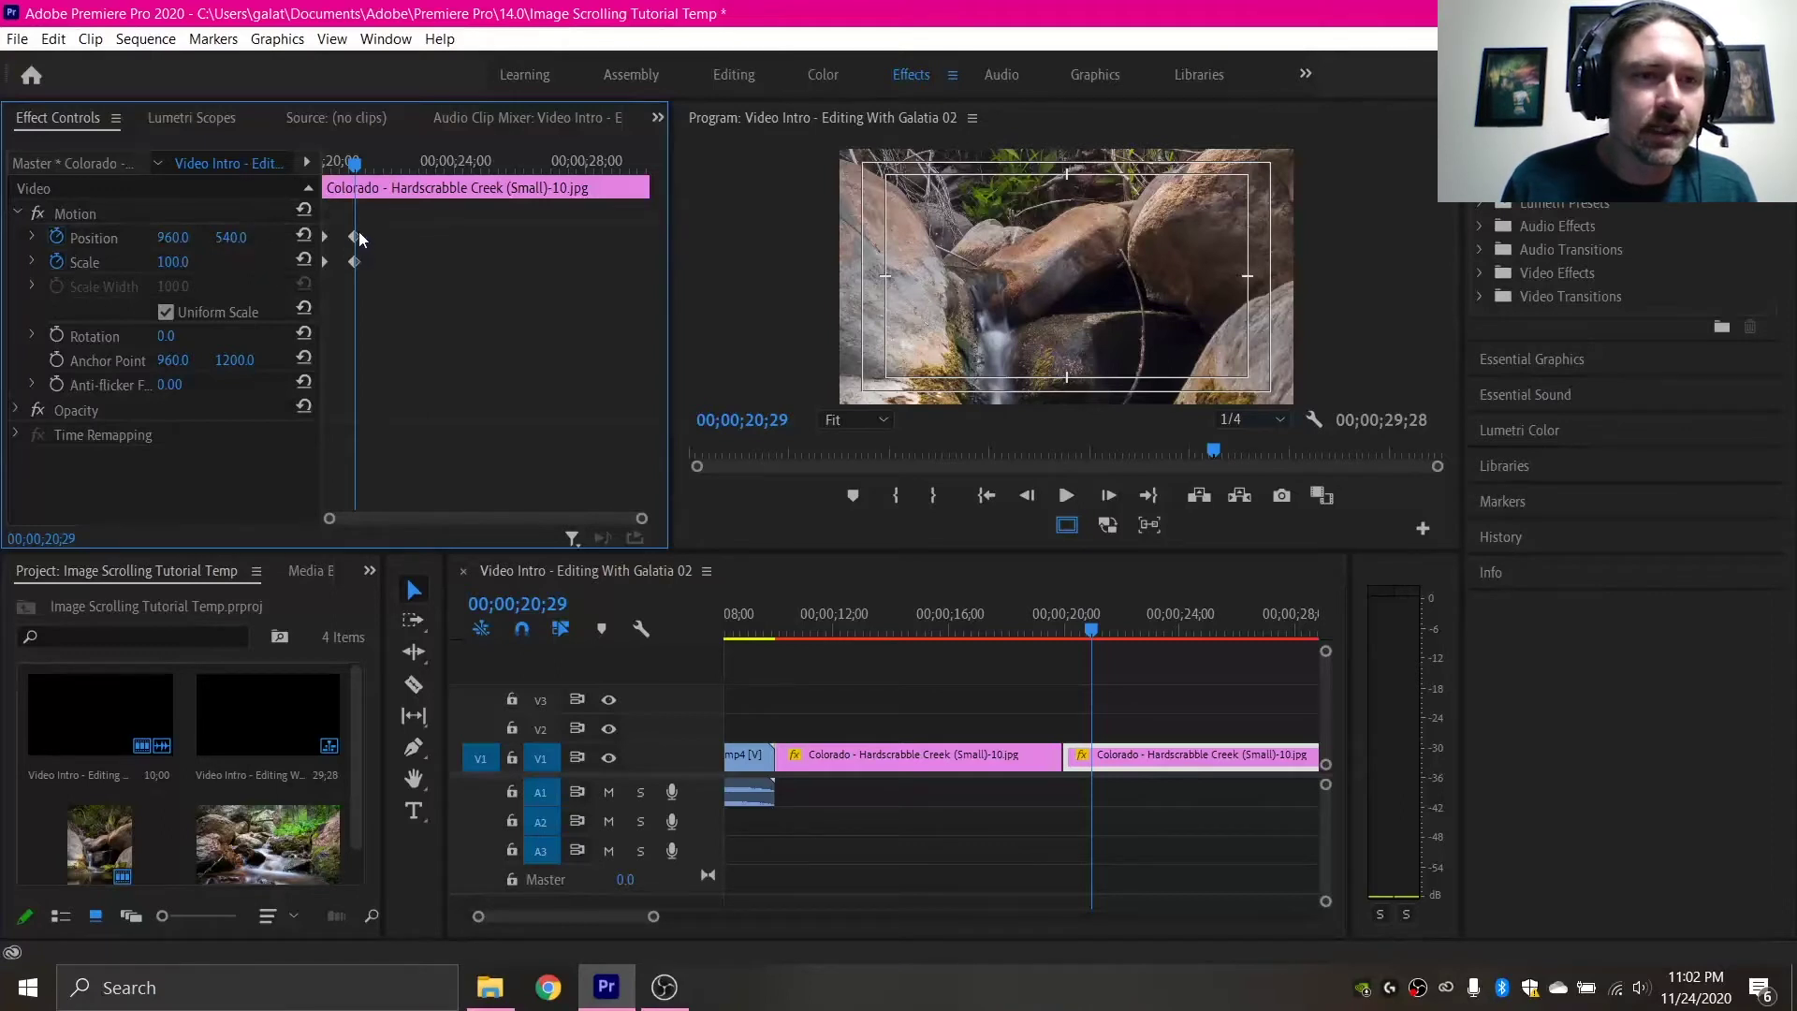
Step: At 00;00;20;29, set the second clip's scale to 43 and its horizontal position to 1442
click(174, 262)
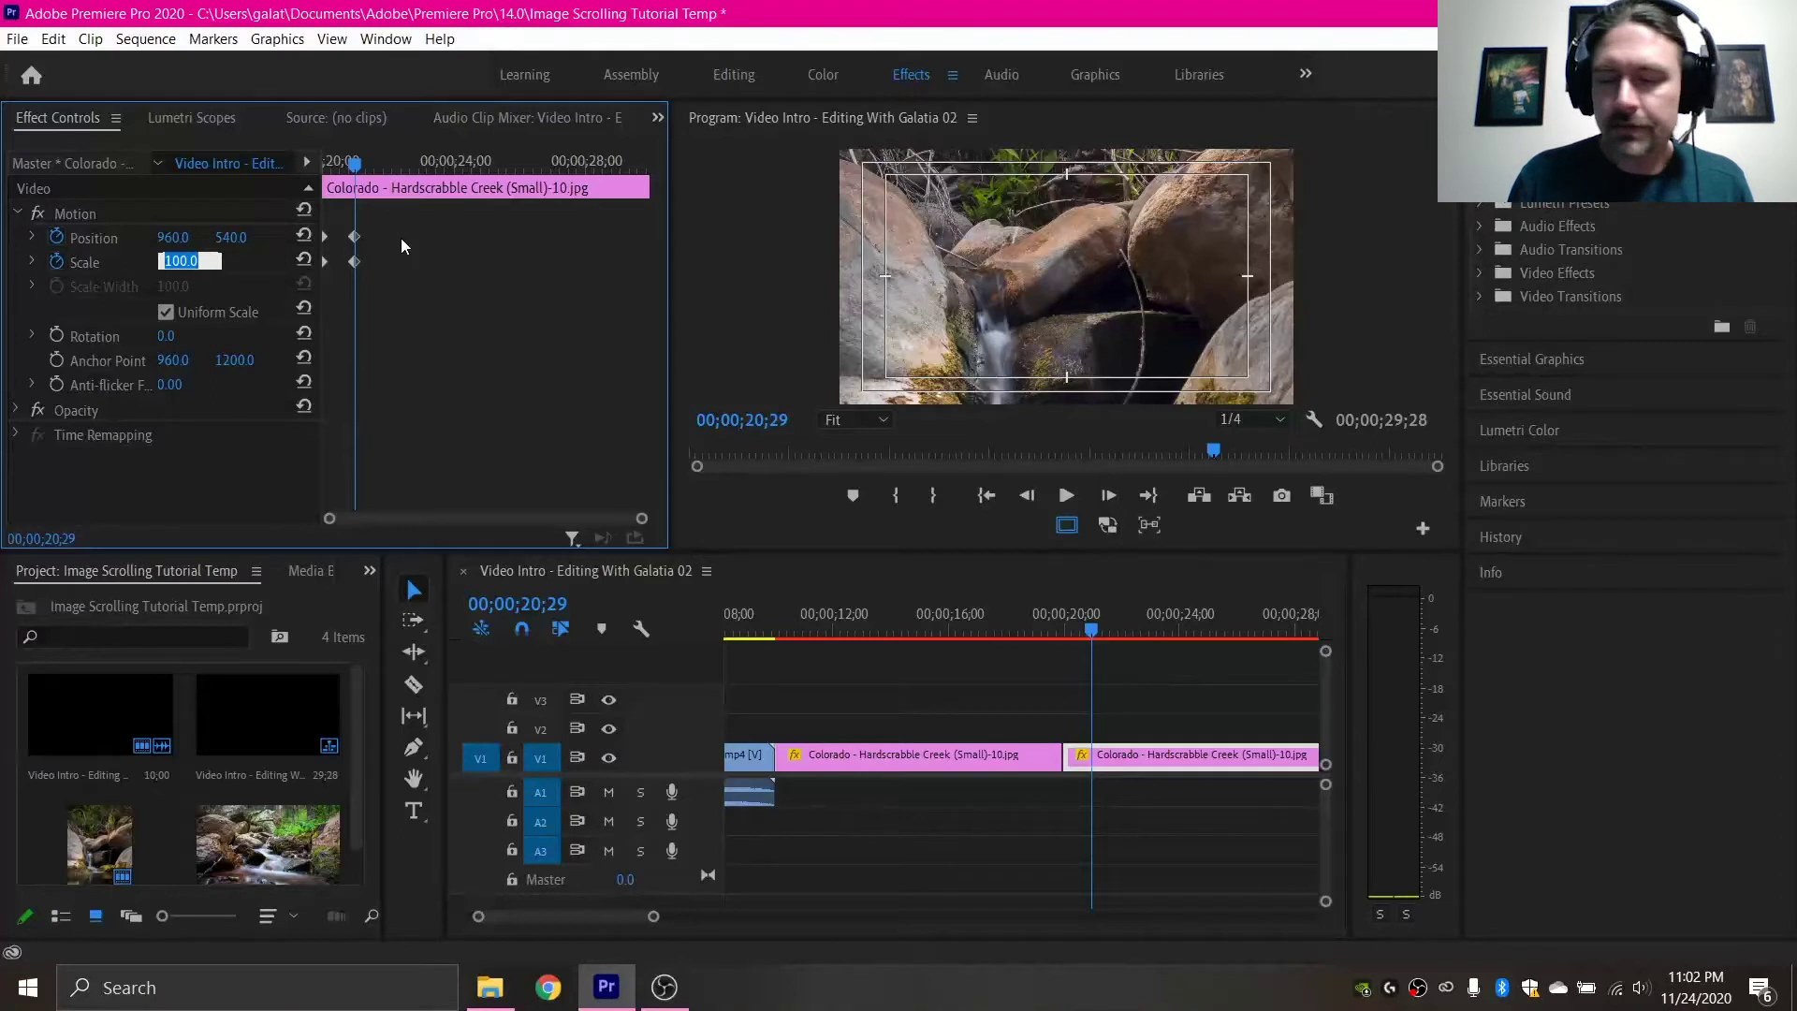
text(84)
key(Return)
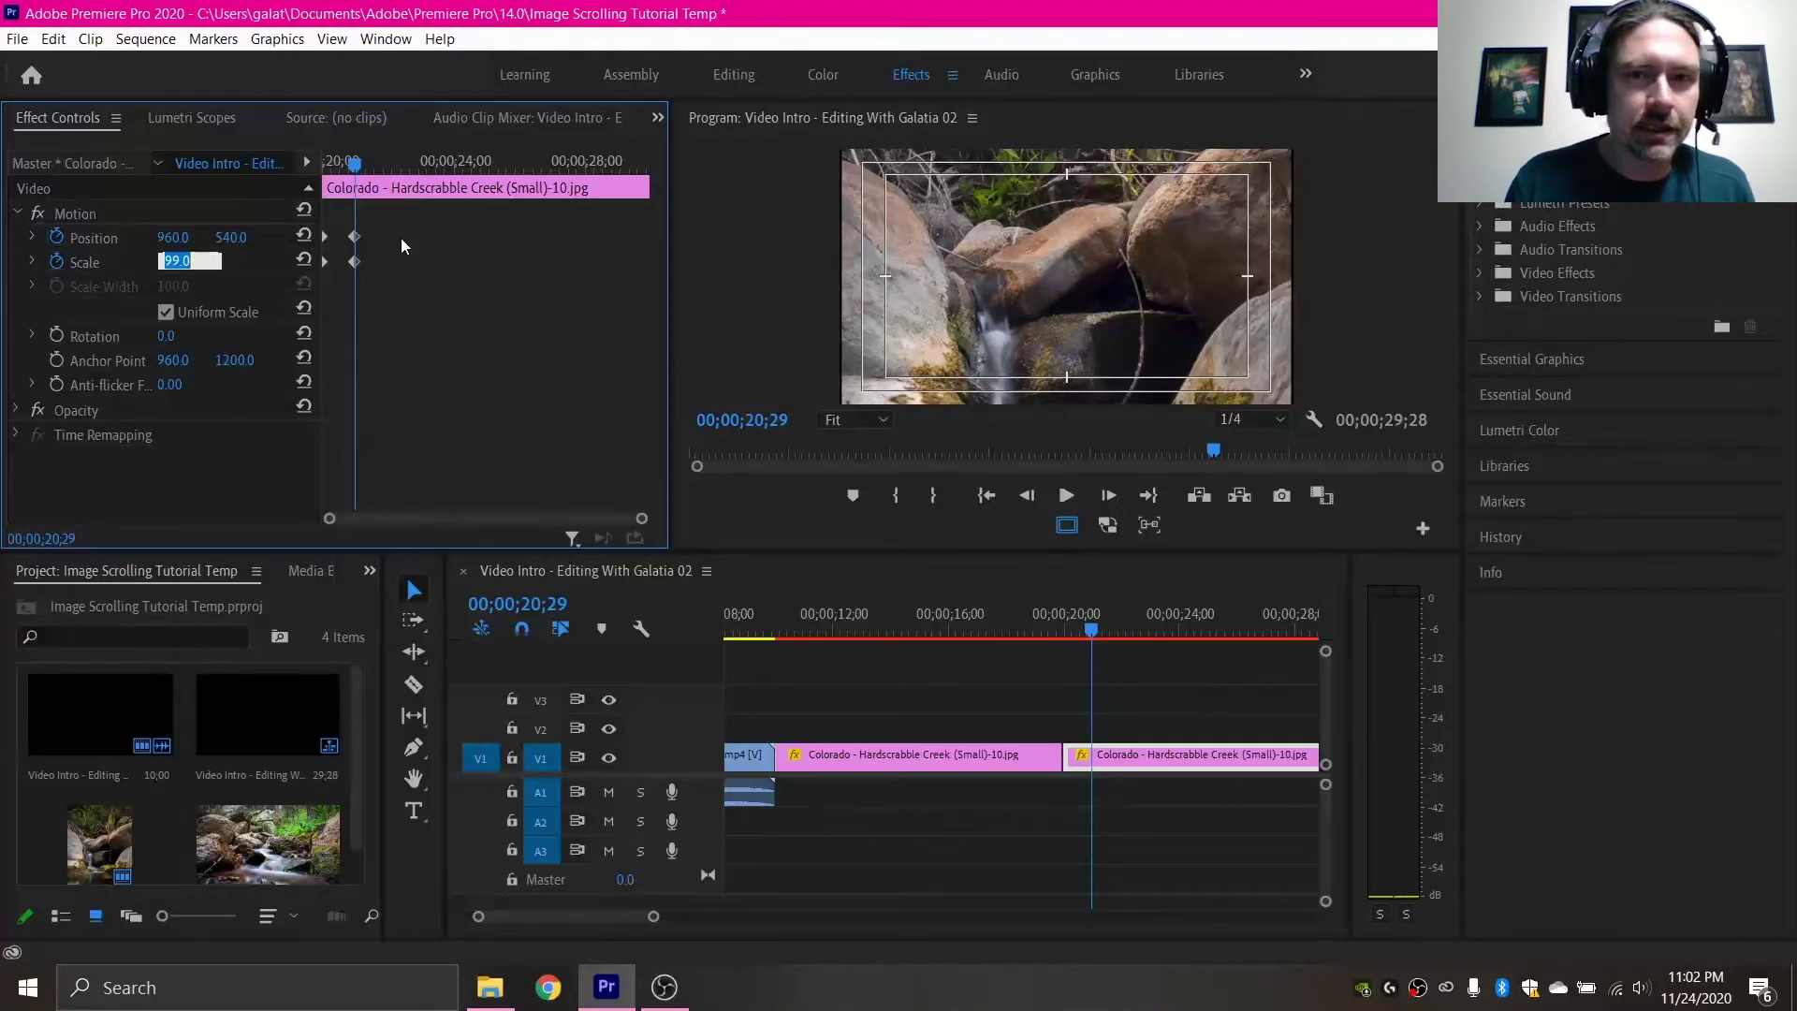
key(Down)
key(Down)
key(Down)
key(Down)
key(Down)
key(Down)
key(Down)
key(Down)
key(Down)
key(Down)
key(Down)
key(Down)
key(Down)
key(Down)
key(Down)
key(Down)
key(Down)
key(Down)
key(Down)
key(Down)
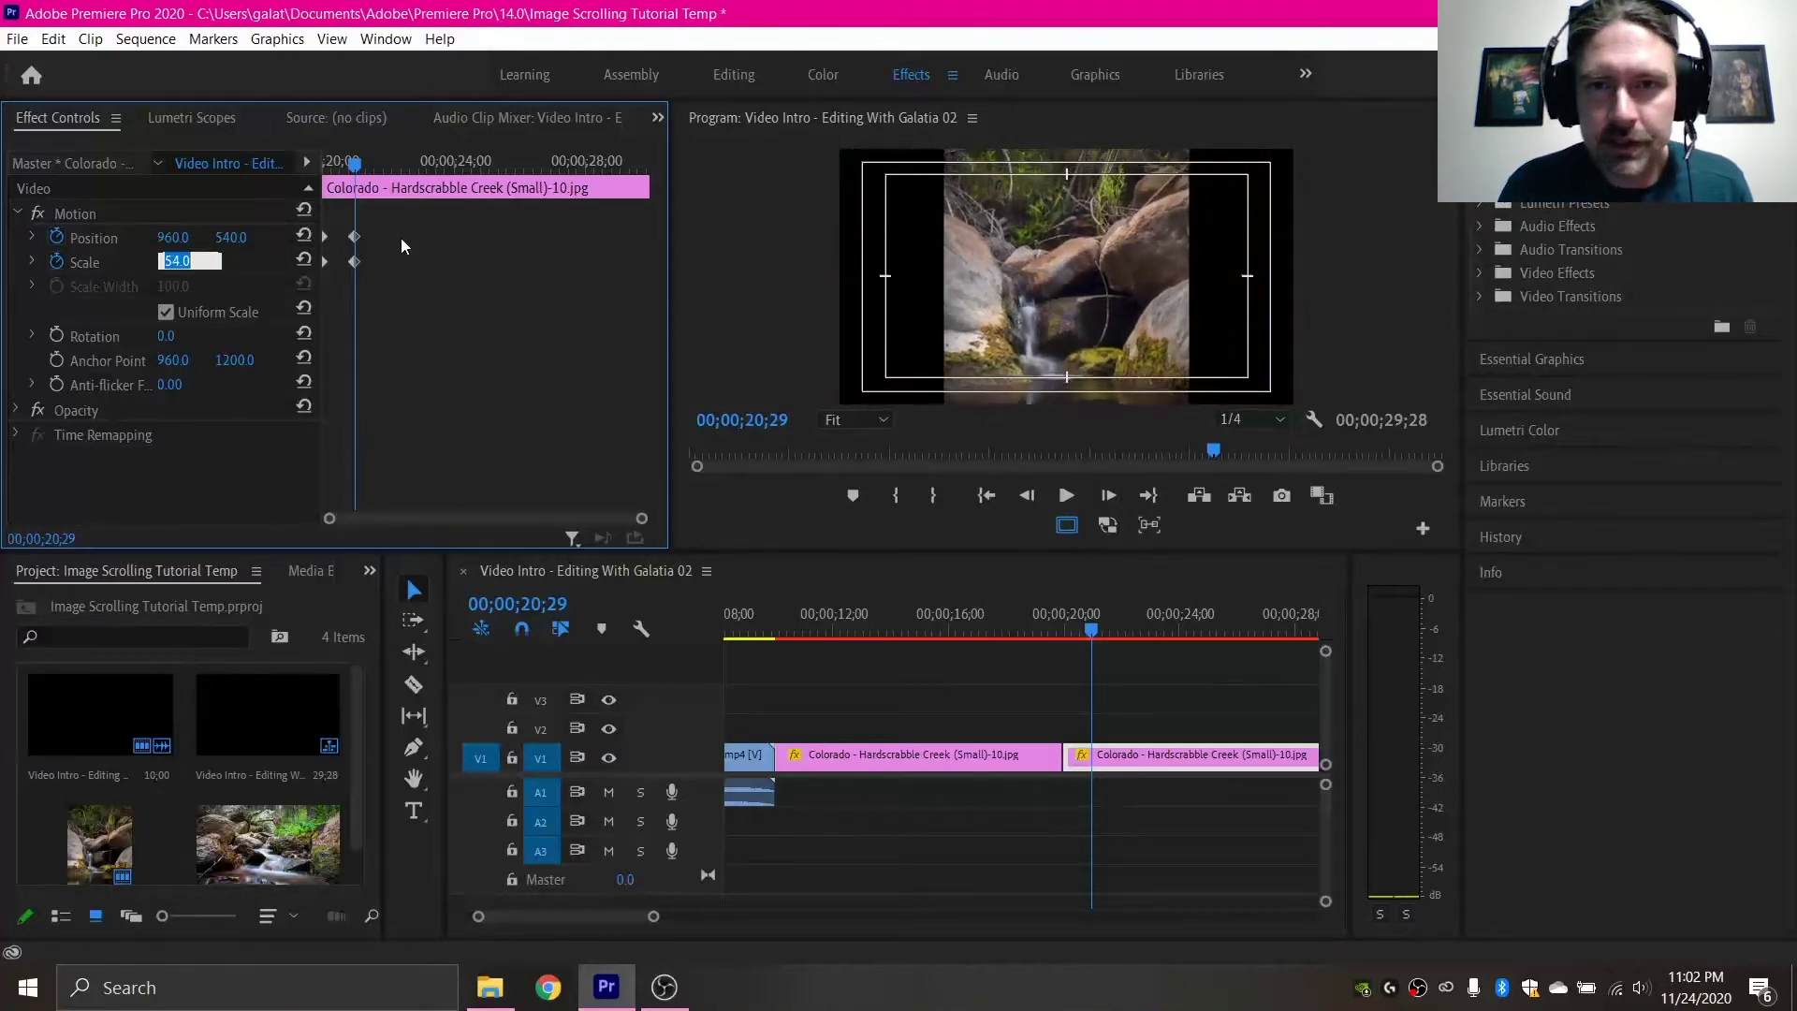
key(Down)
key(Down)
key(Down)
key(Down)
key(Down)
key(Down)
key(Down)
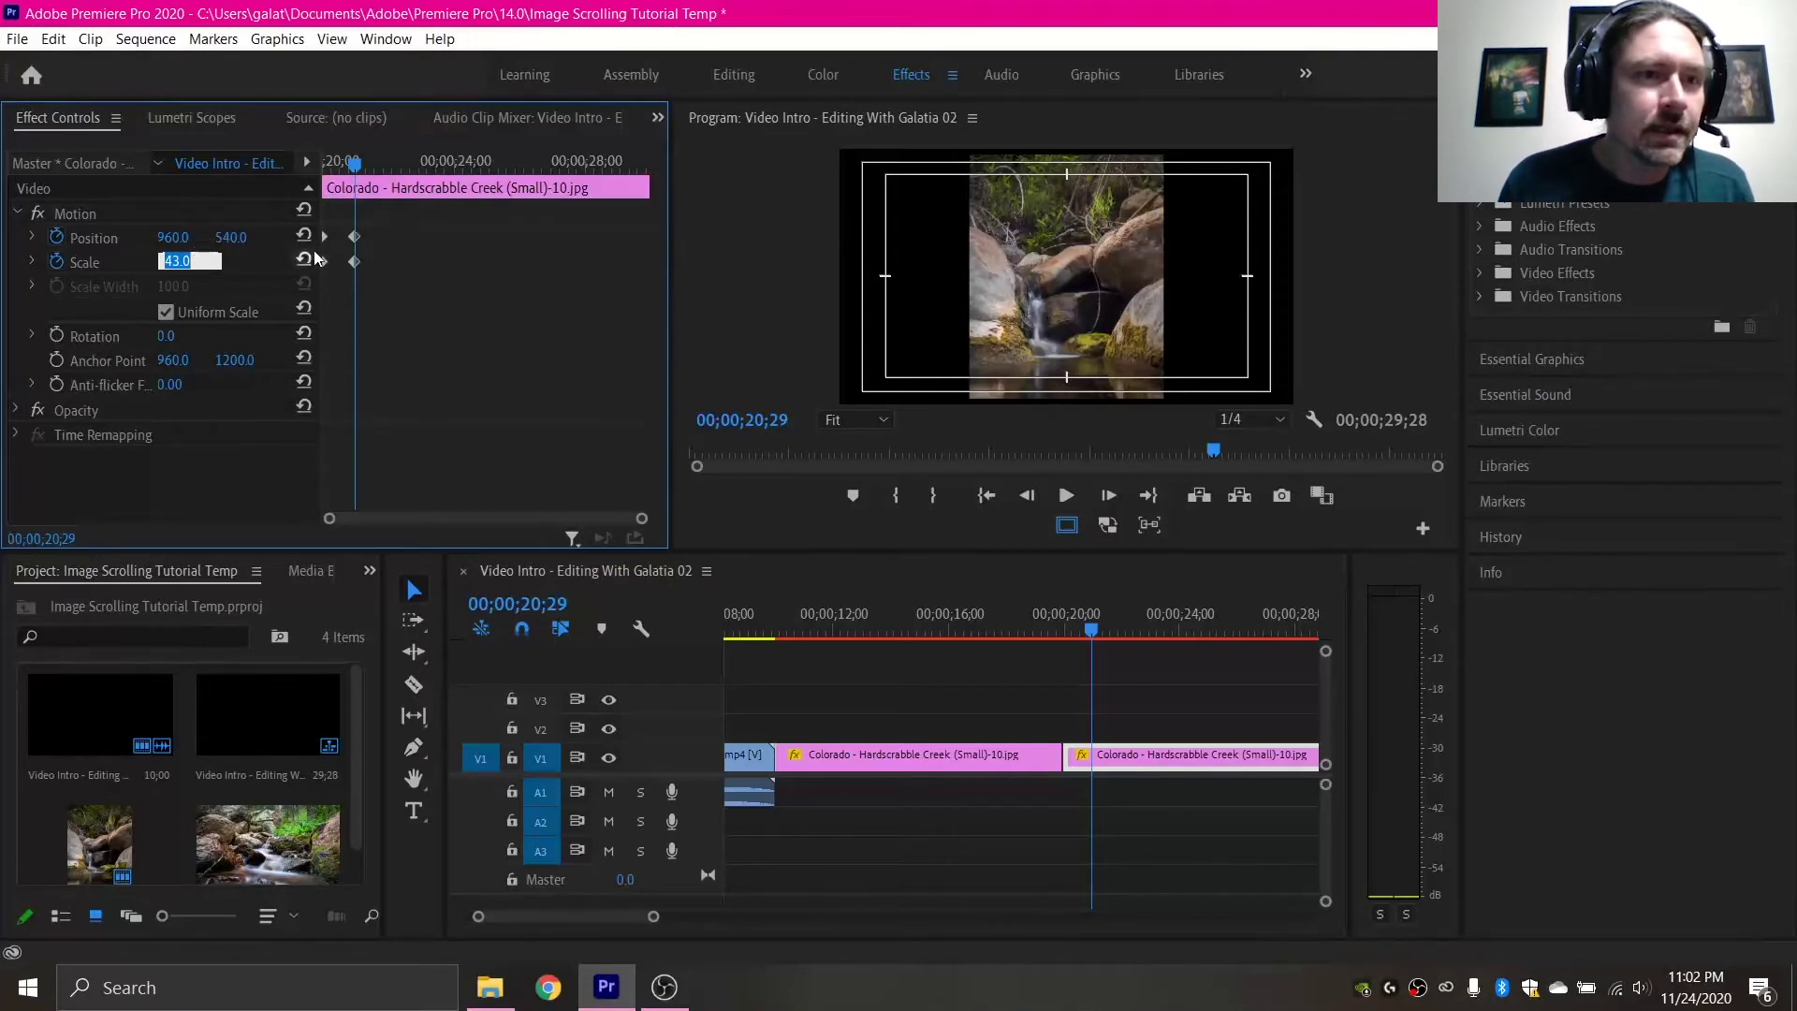
key(Return)
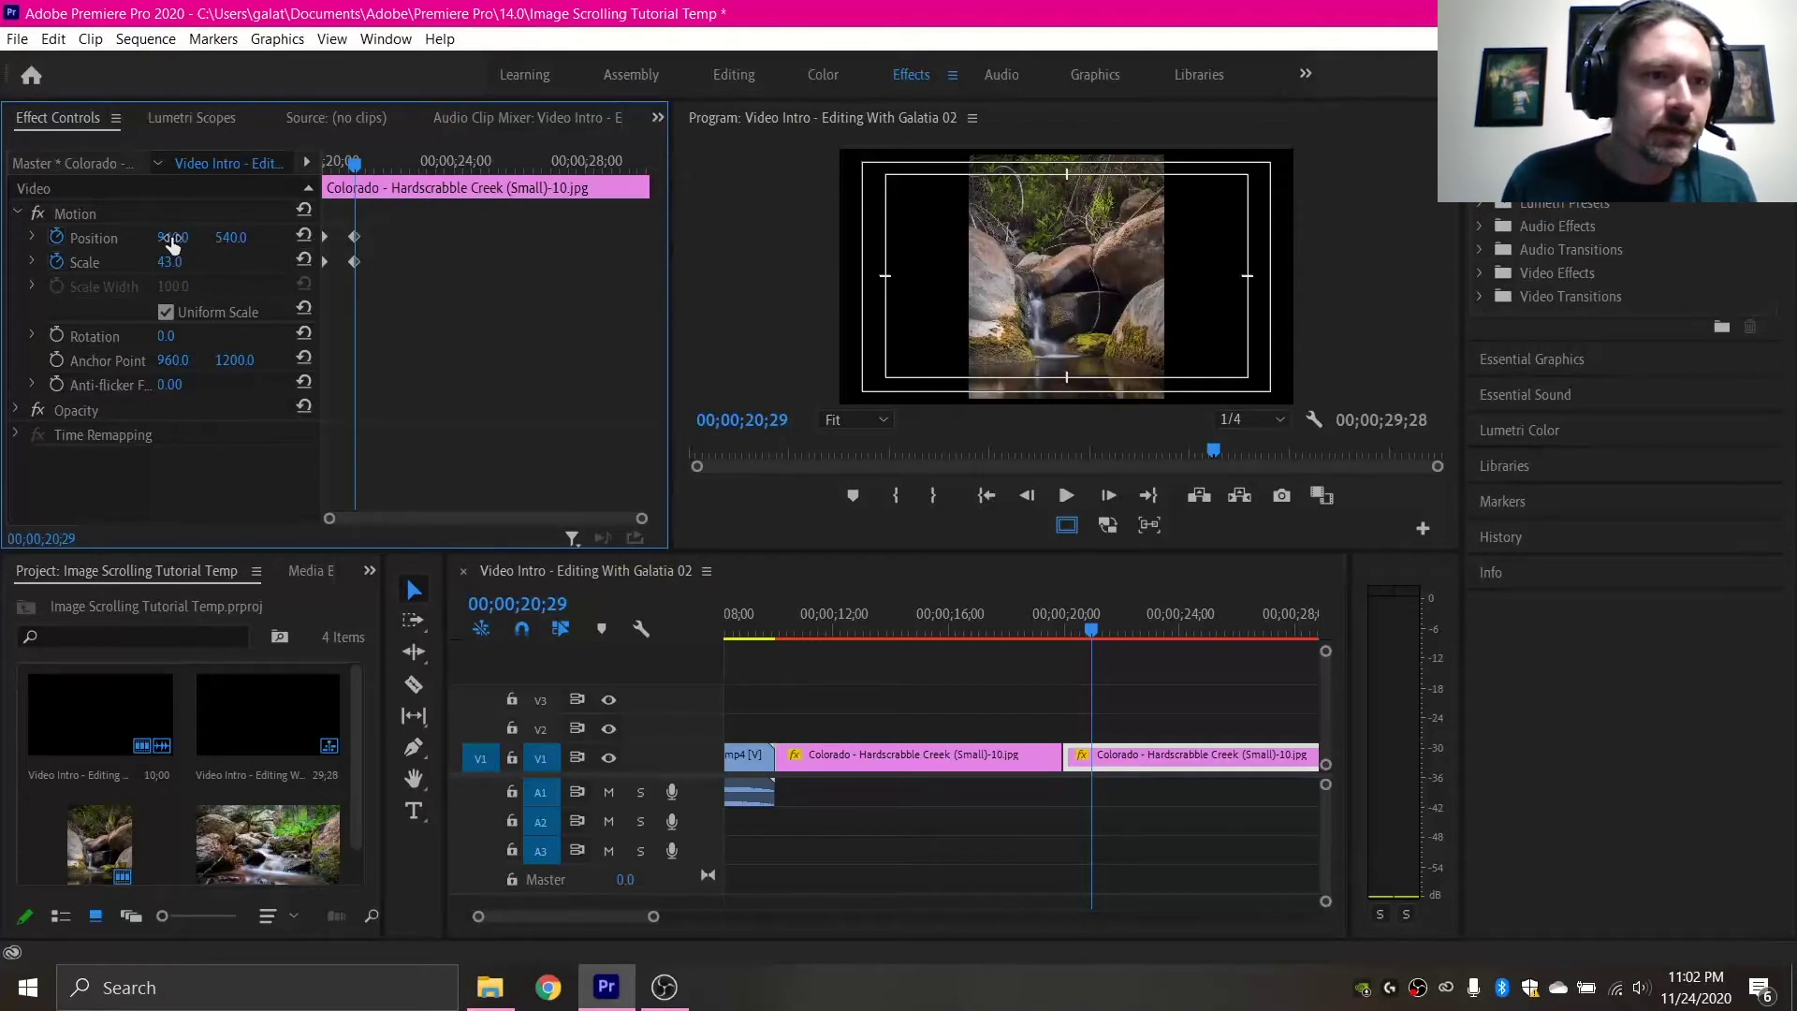
drag(168, 241, 616, 242)
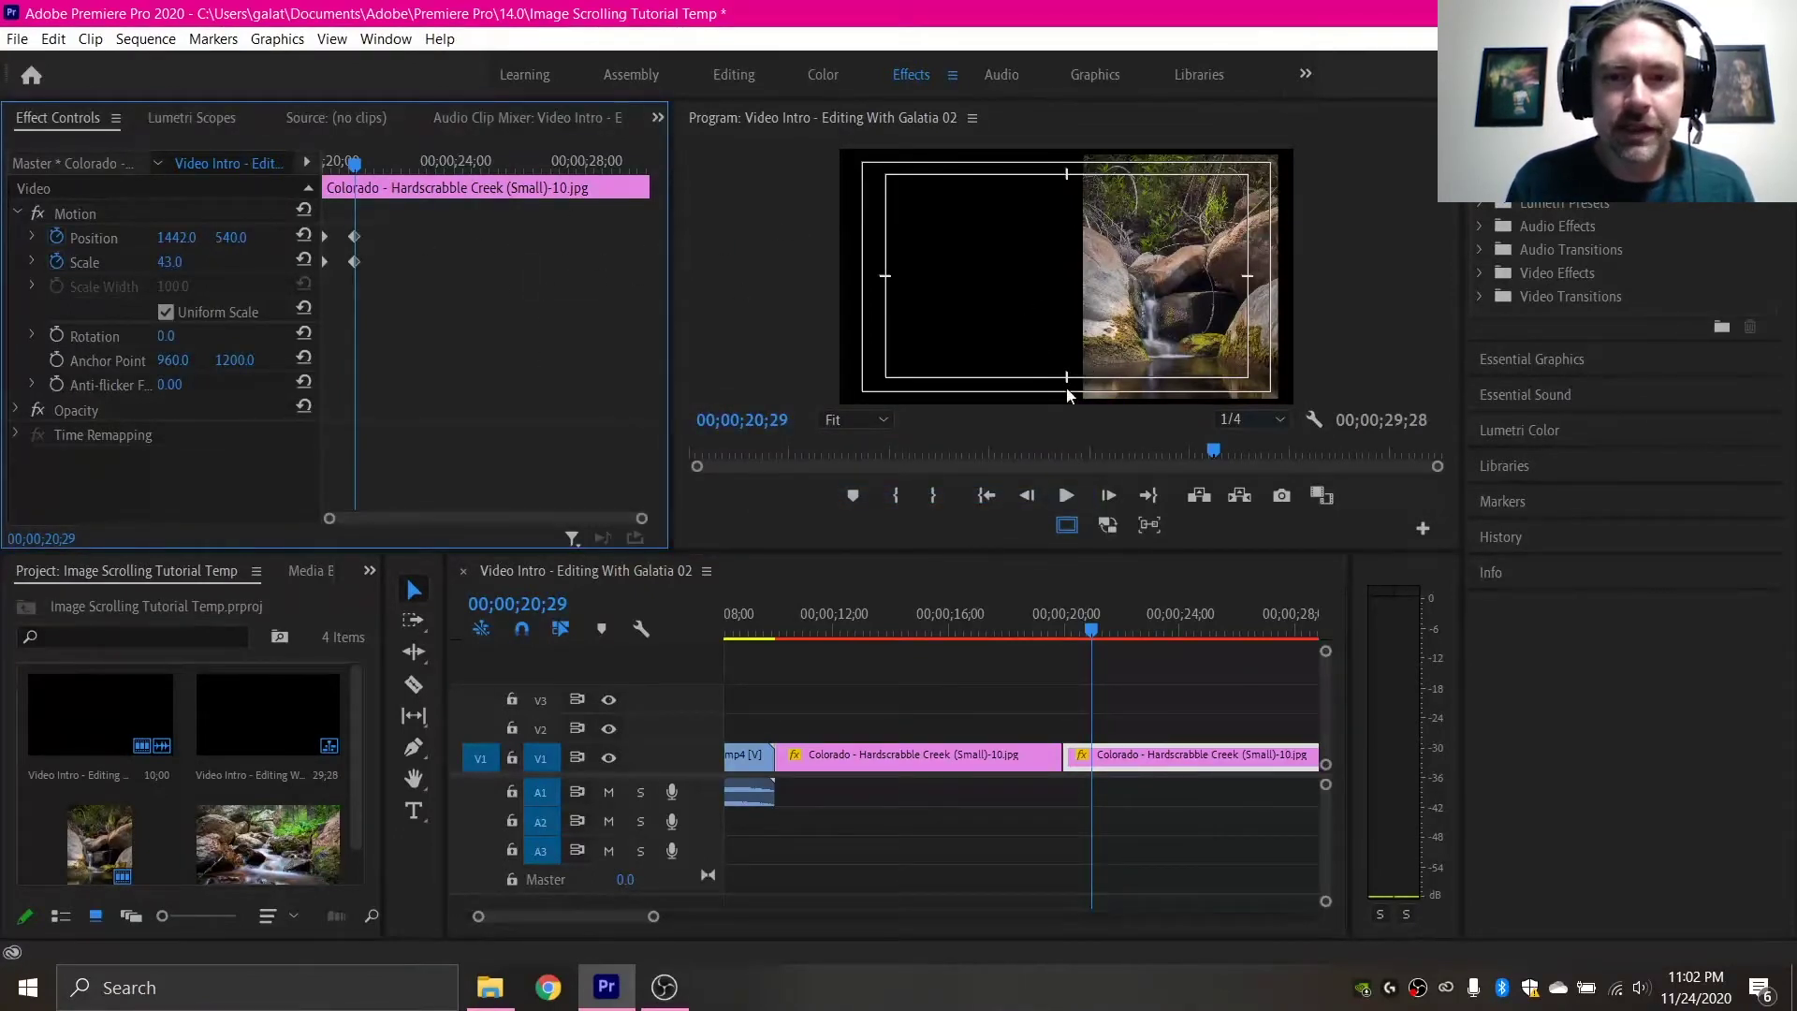
scroll(918, 754, down, 4)
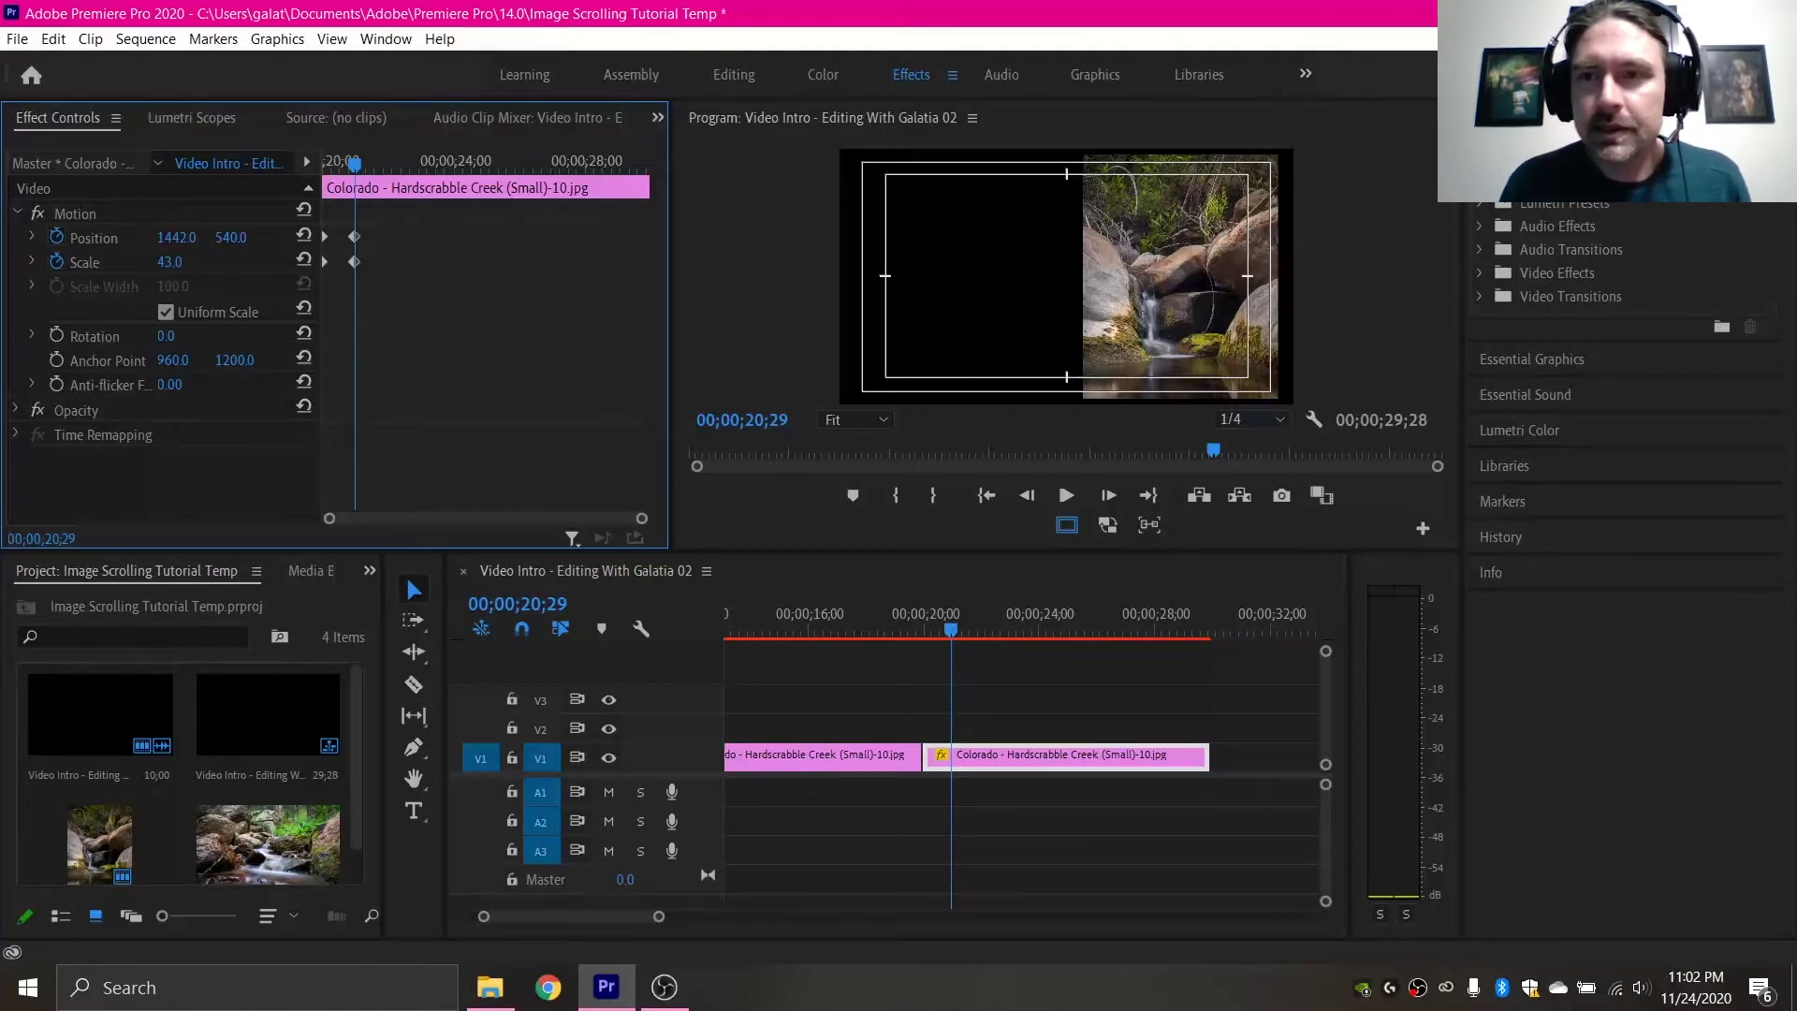
Step: Add the Image Left Text graphics template on V2, directly above the second Hardscrabble Creek clip
click(1095, 71)
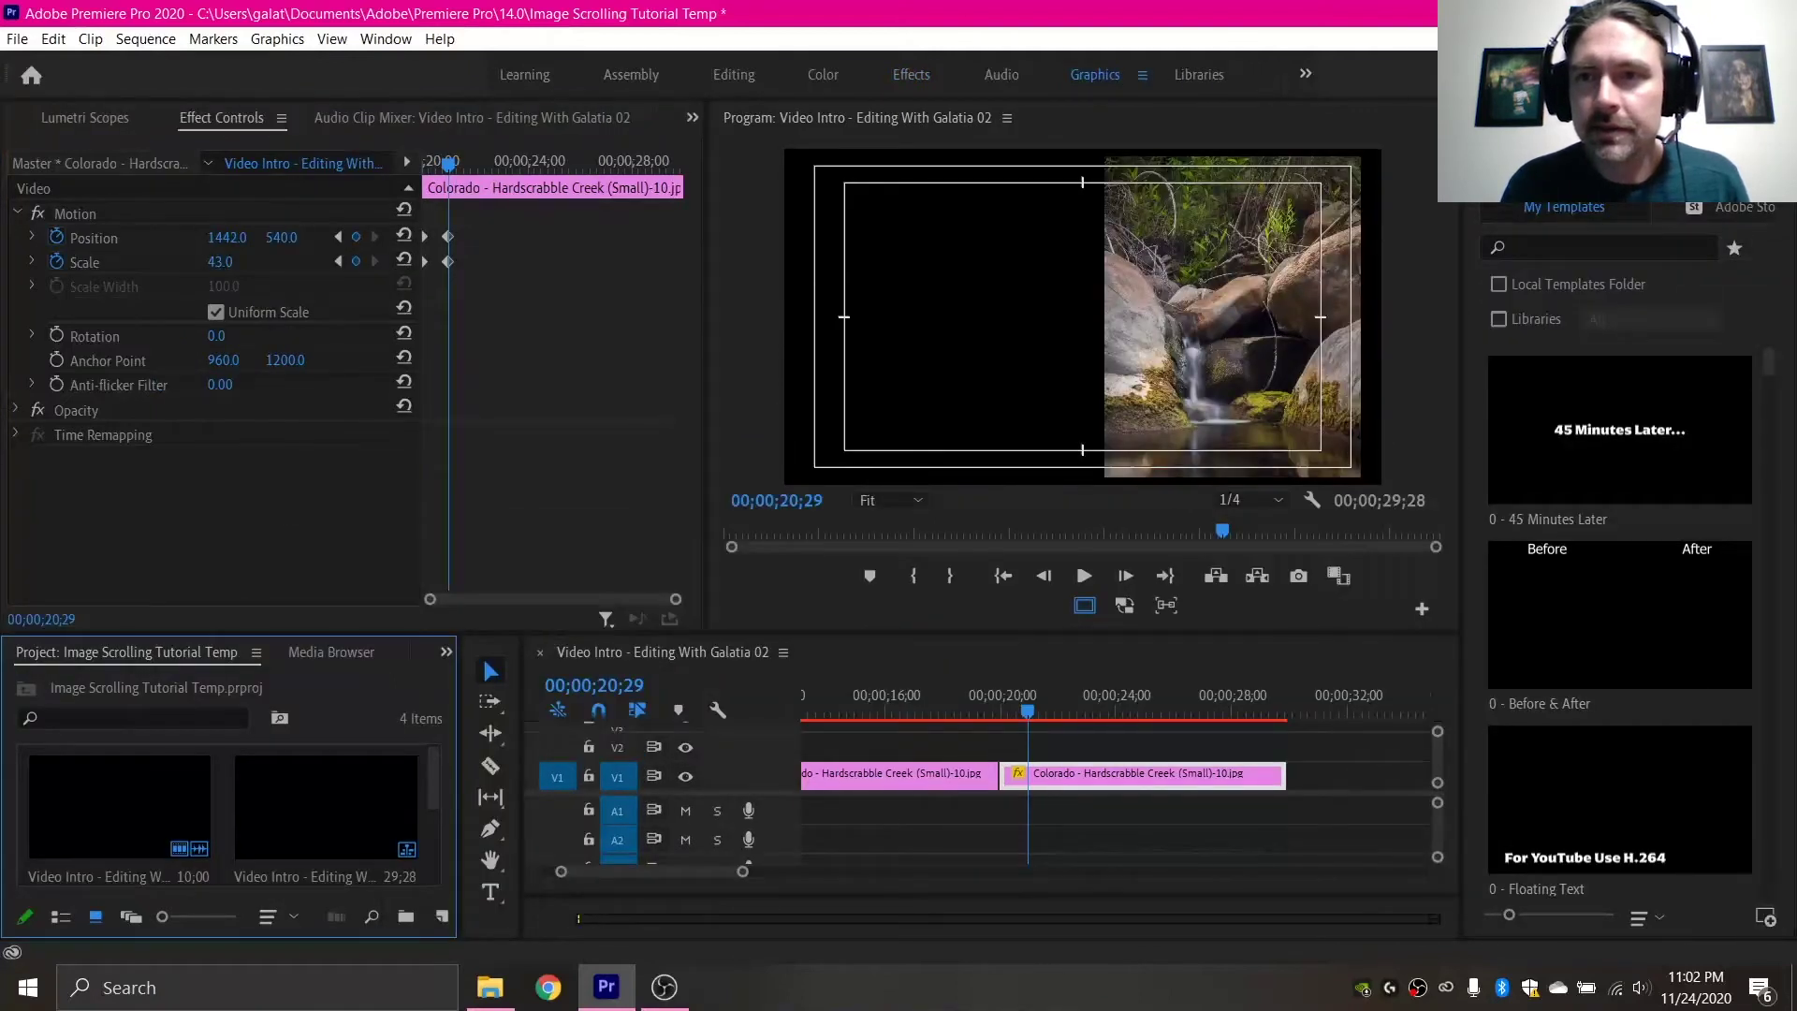
scroll(1637, 522, down, 5)
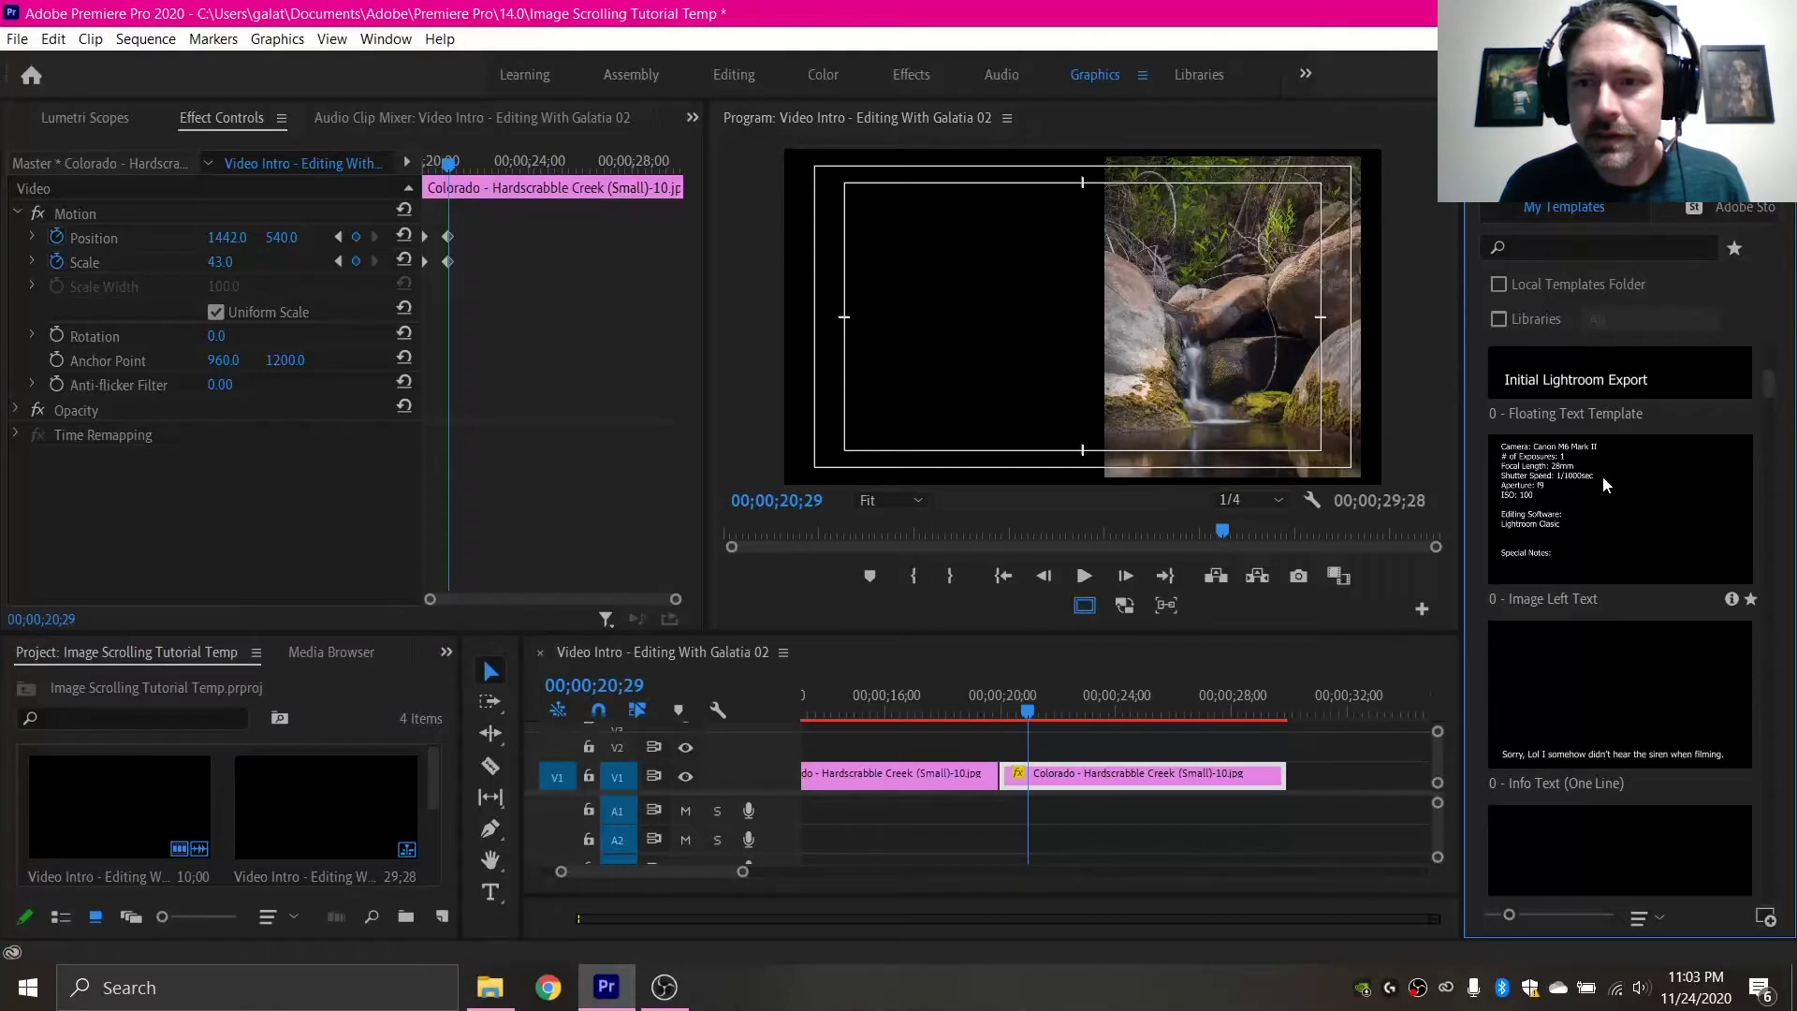
drag(1628, 510, 1013, 750)
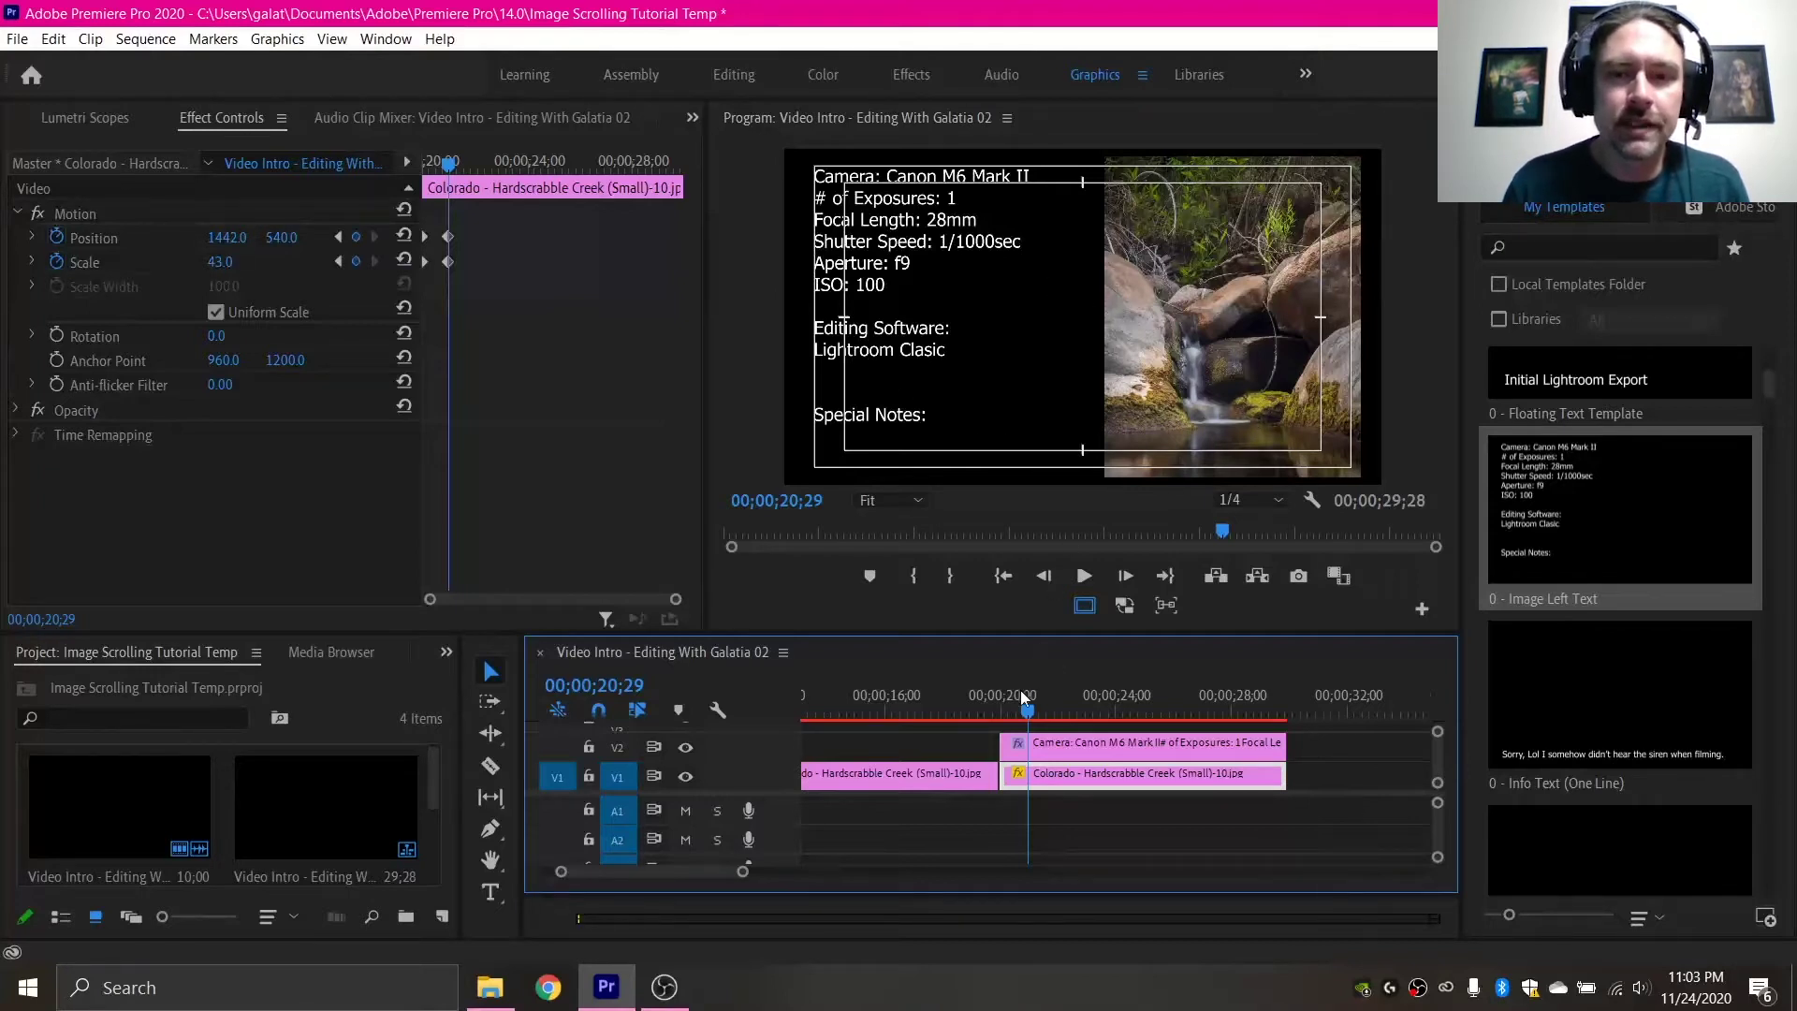
Step: Play the sequence from 00;00;09;01 to the end to review the scroll, shrink and text overlay
scroll(959, 779, down, 3)
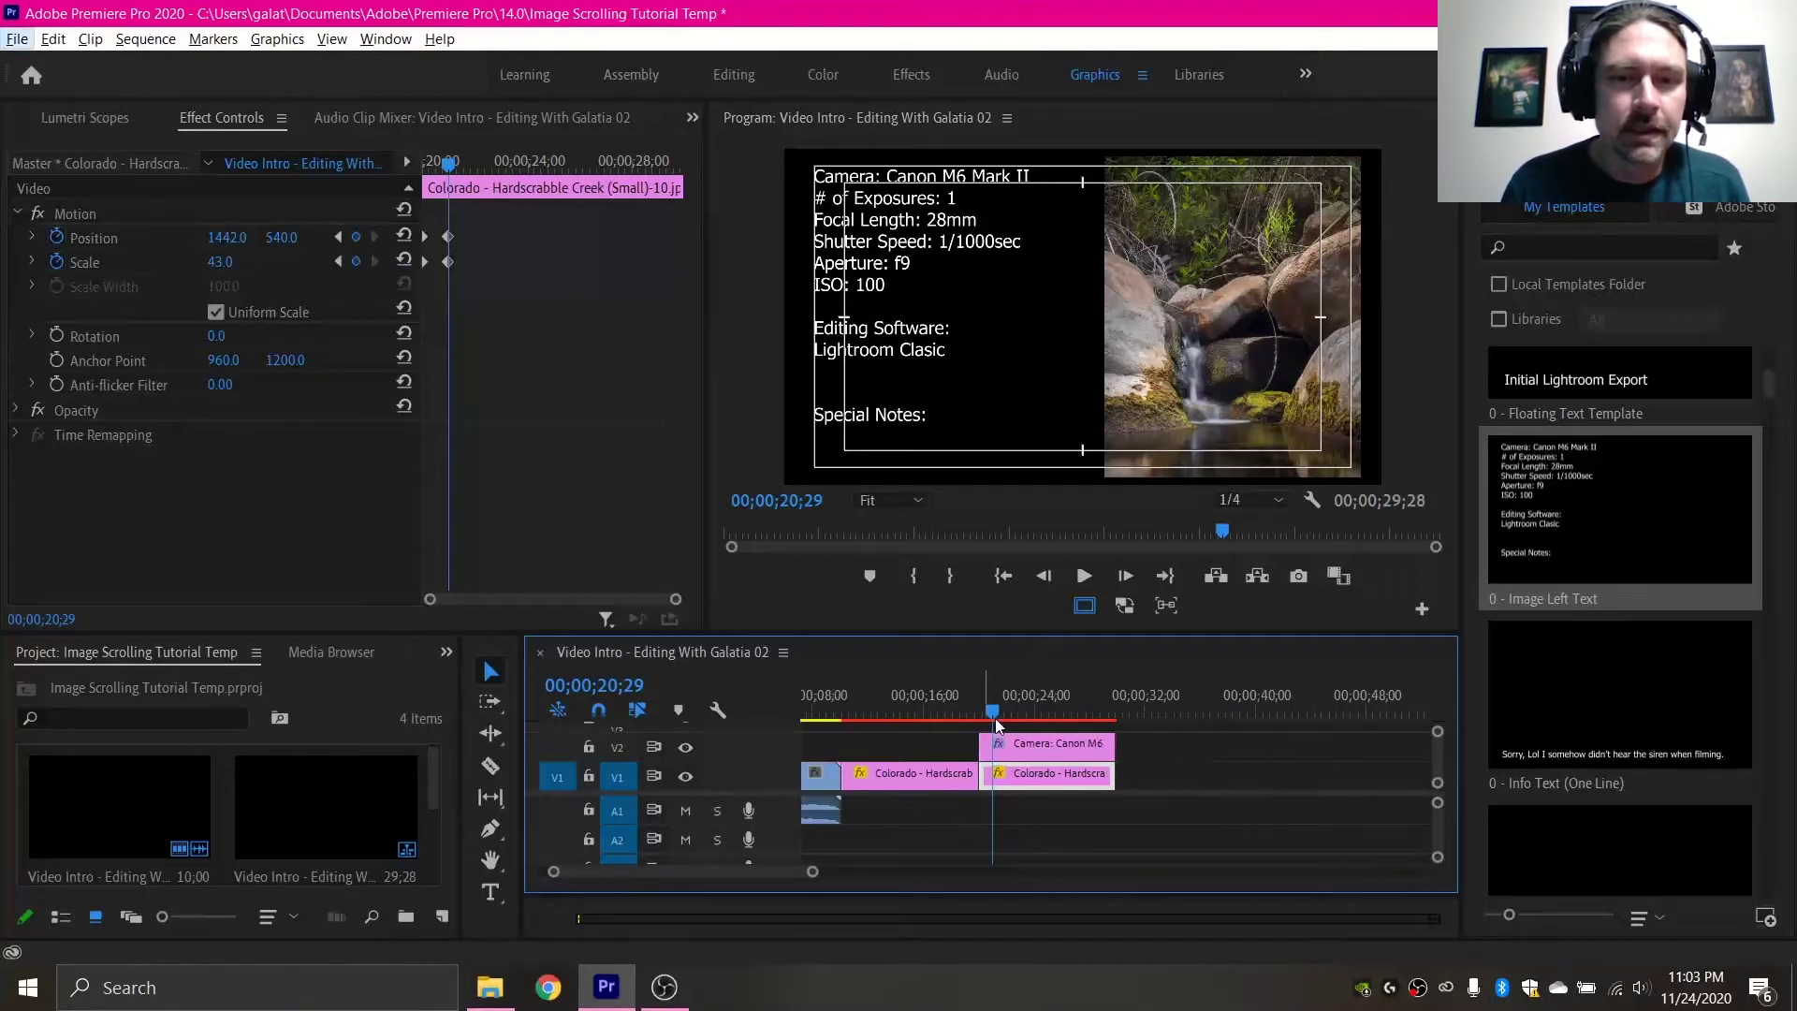
click(827, 716)
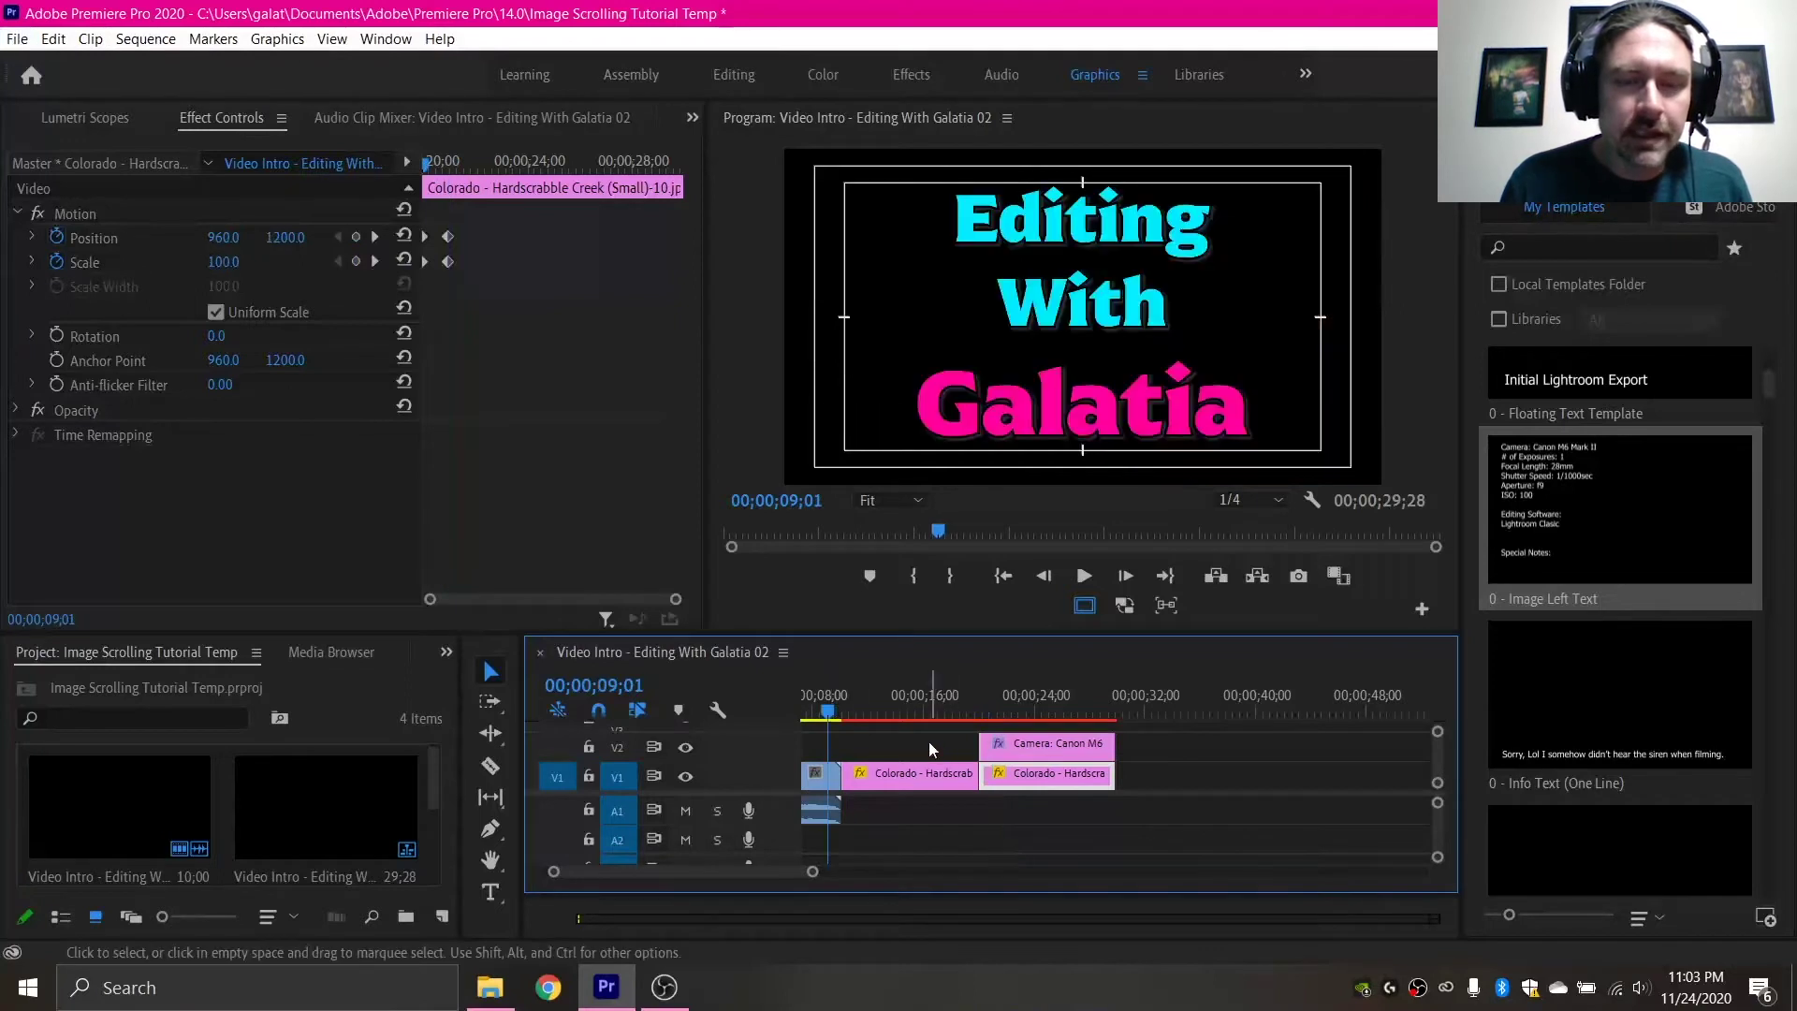
click(1083, 577)
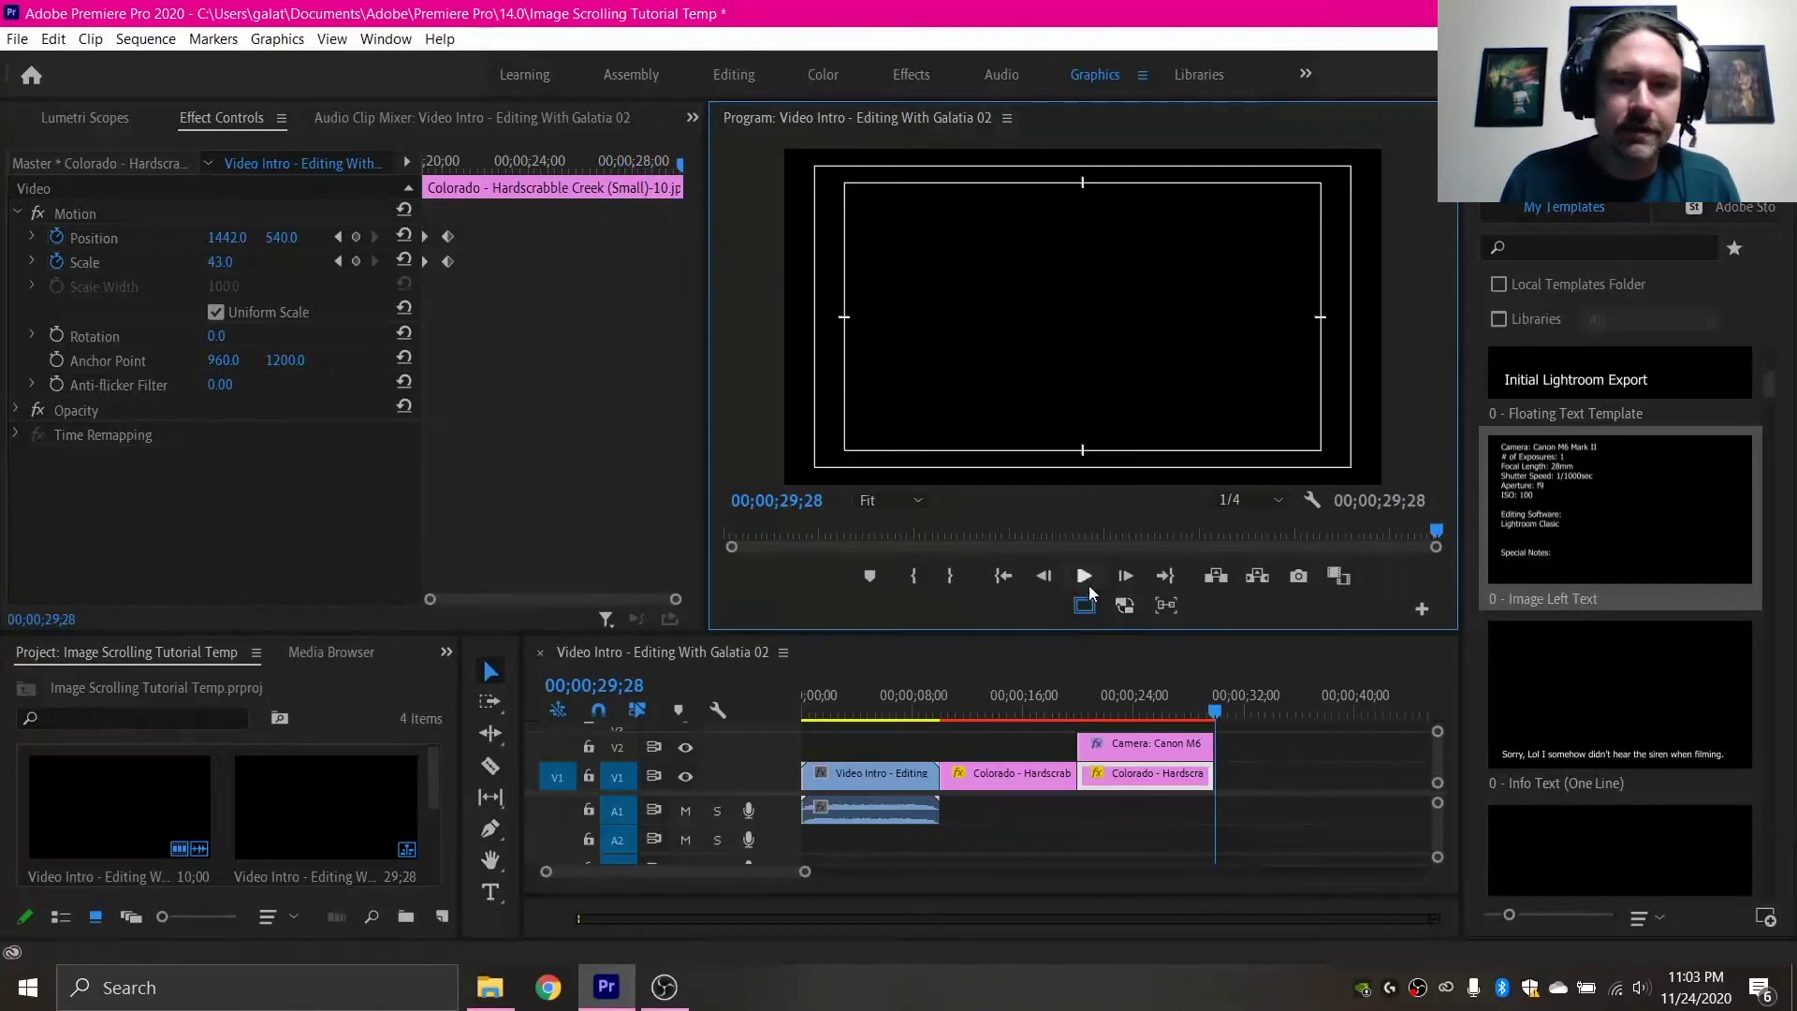
Step: Place two copies of the Horsethief Falls Stream image end to end on V1 after the second Hardscrabble Creek clip
key(minus)
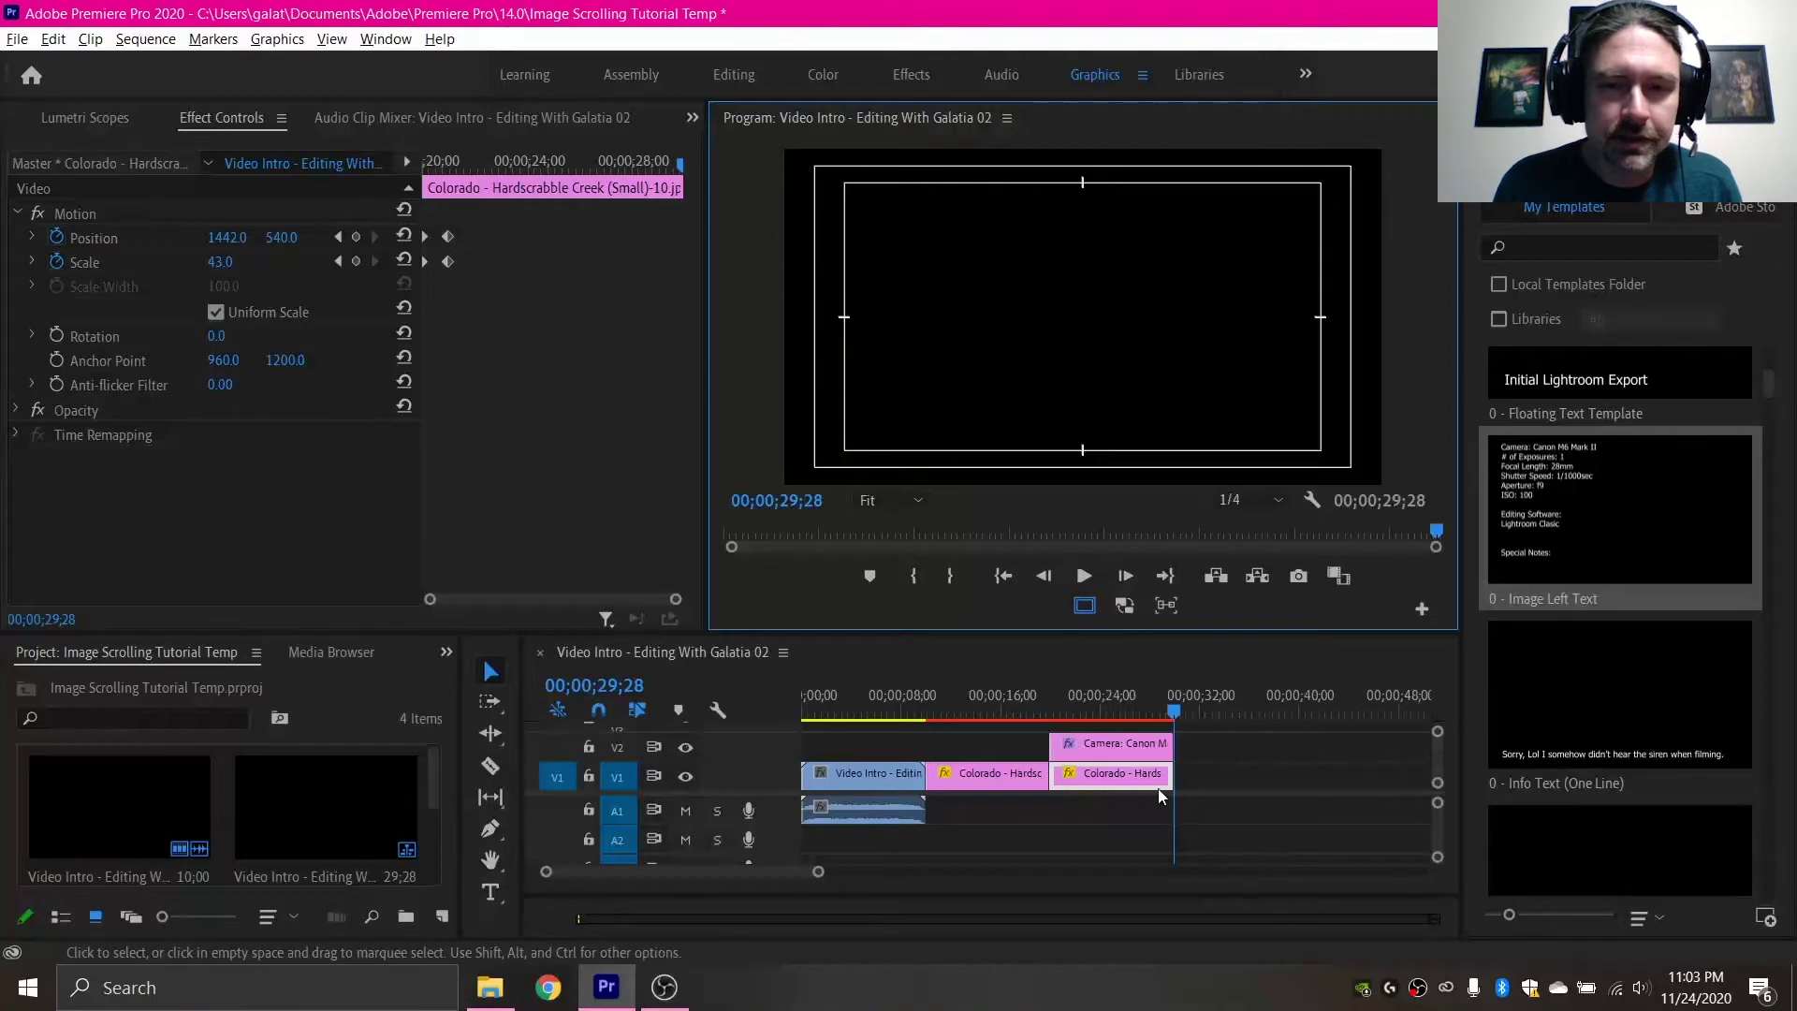
key(minus)
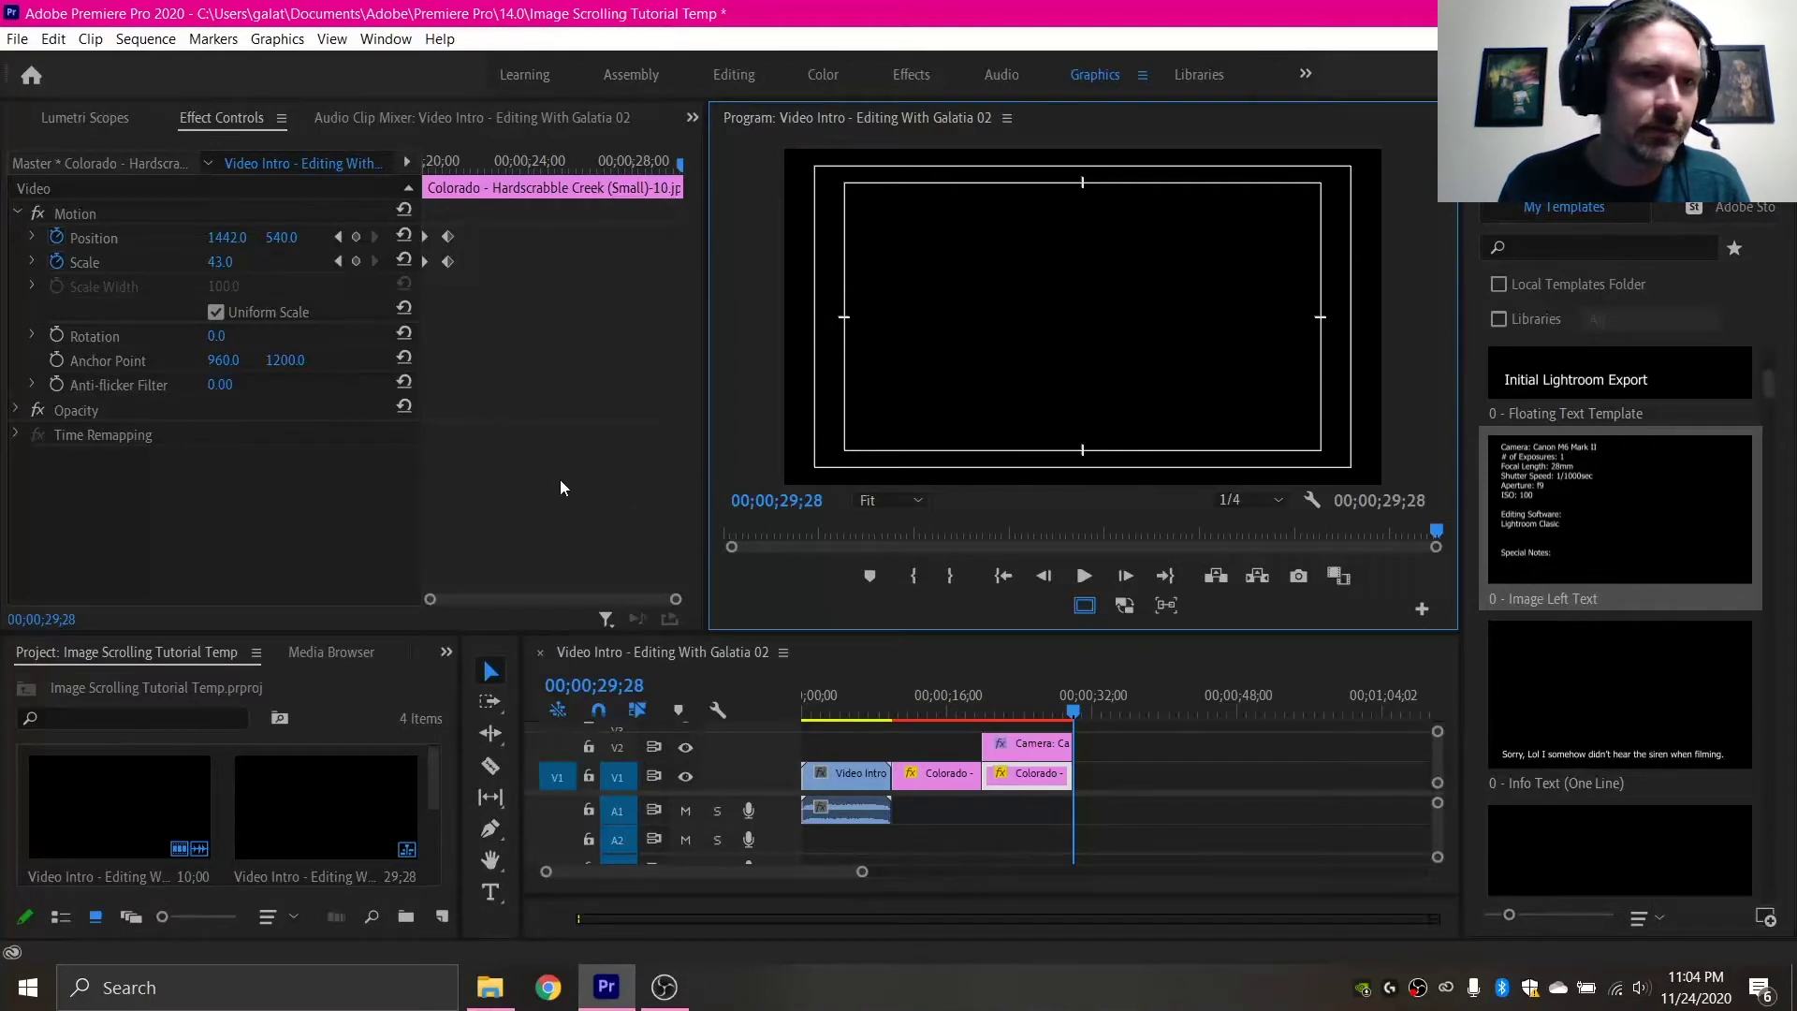
click(907, 670)
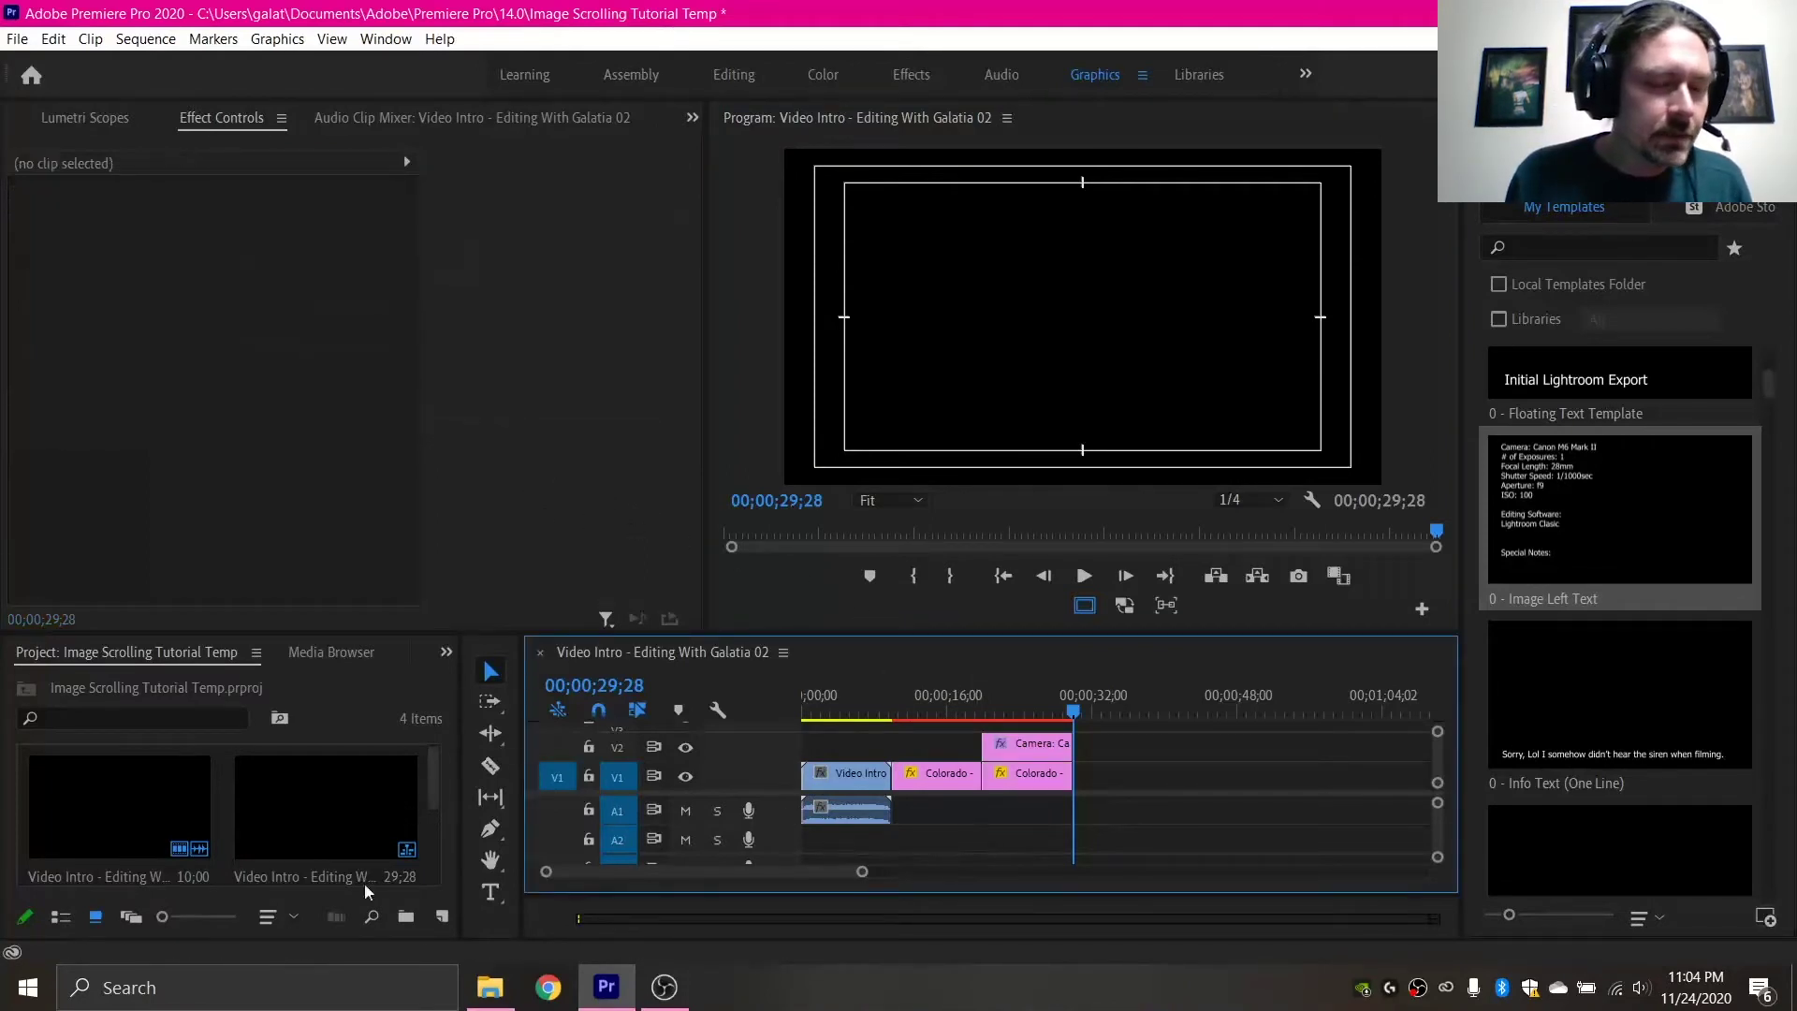
click(64, 921)
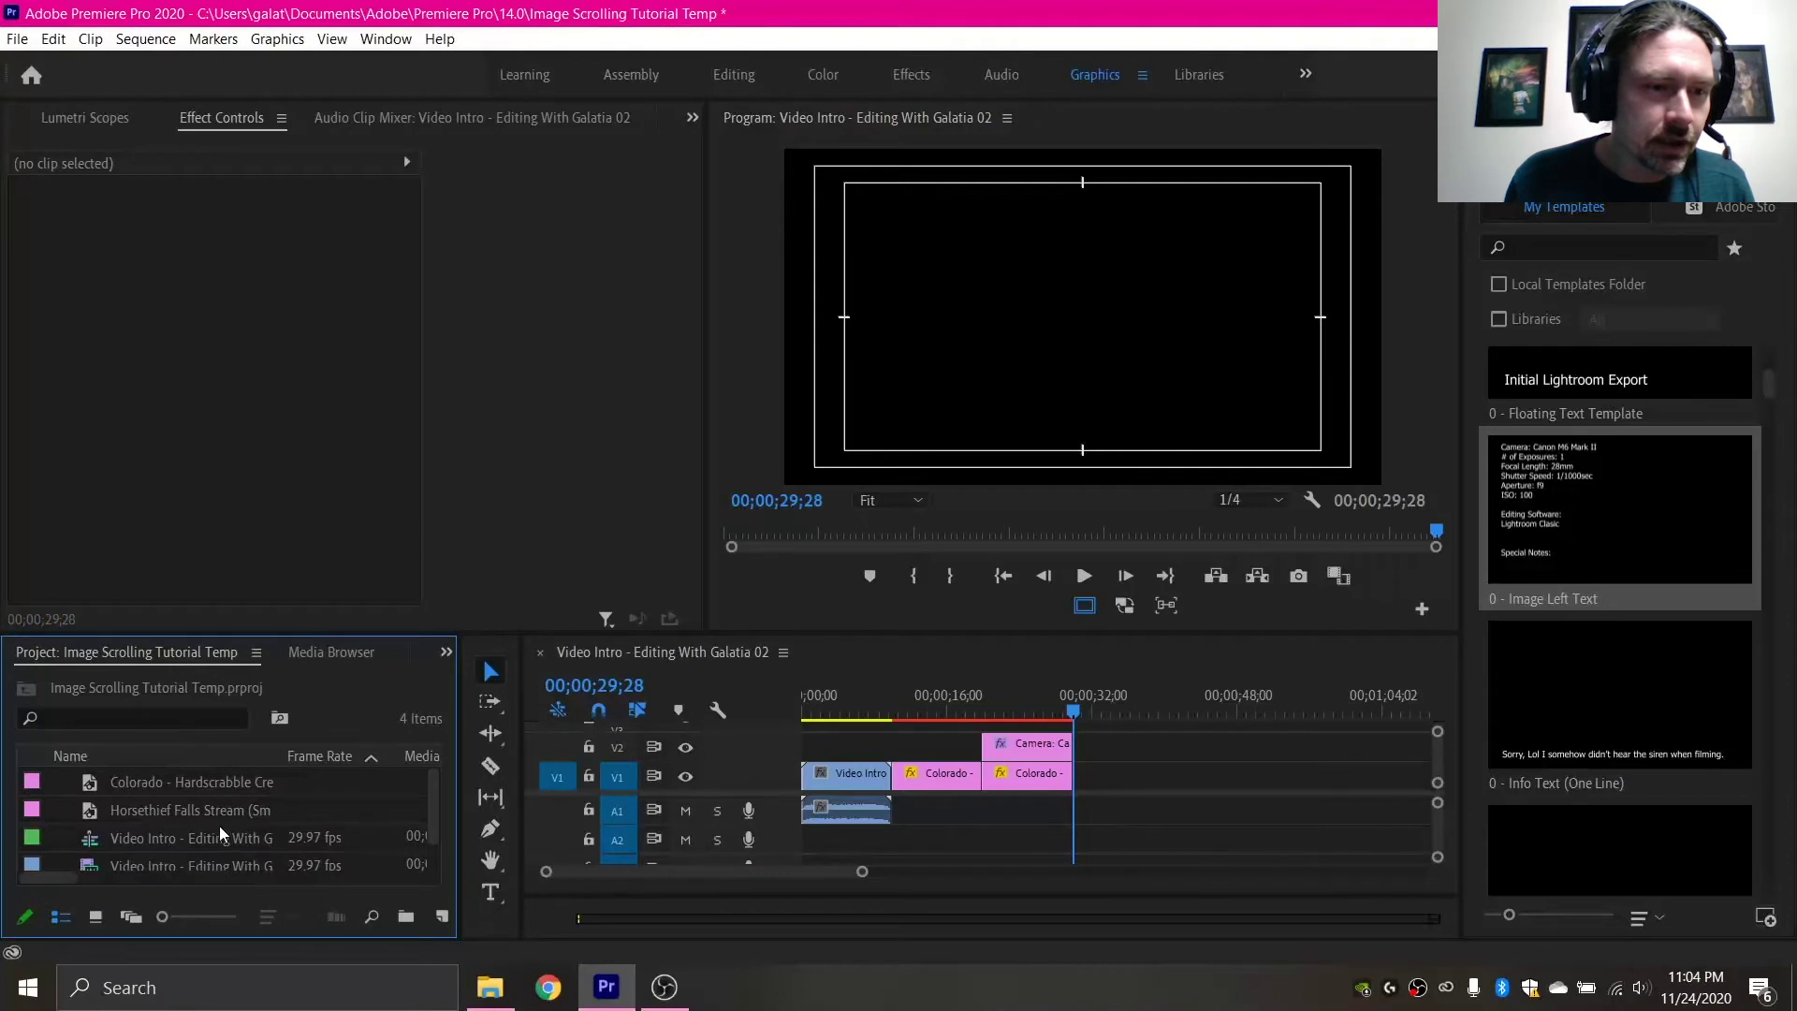
click(94, 917)
scroll(296, 811, down, 2)
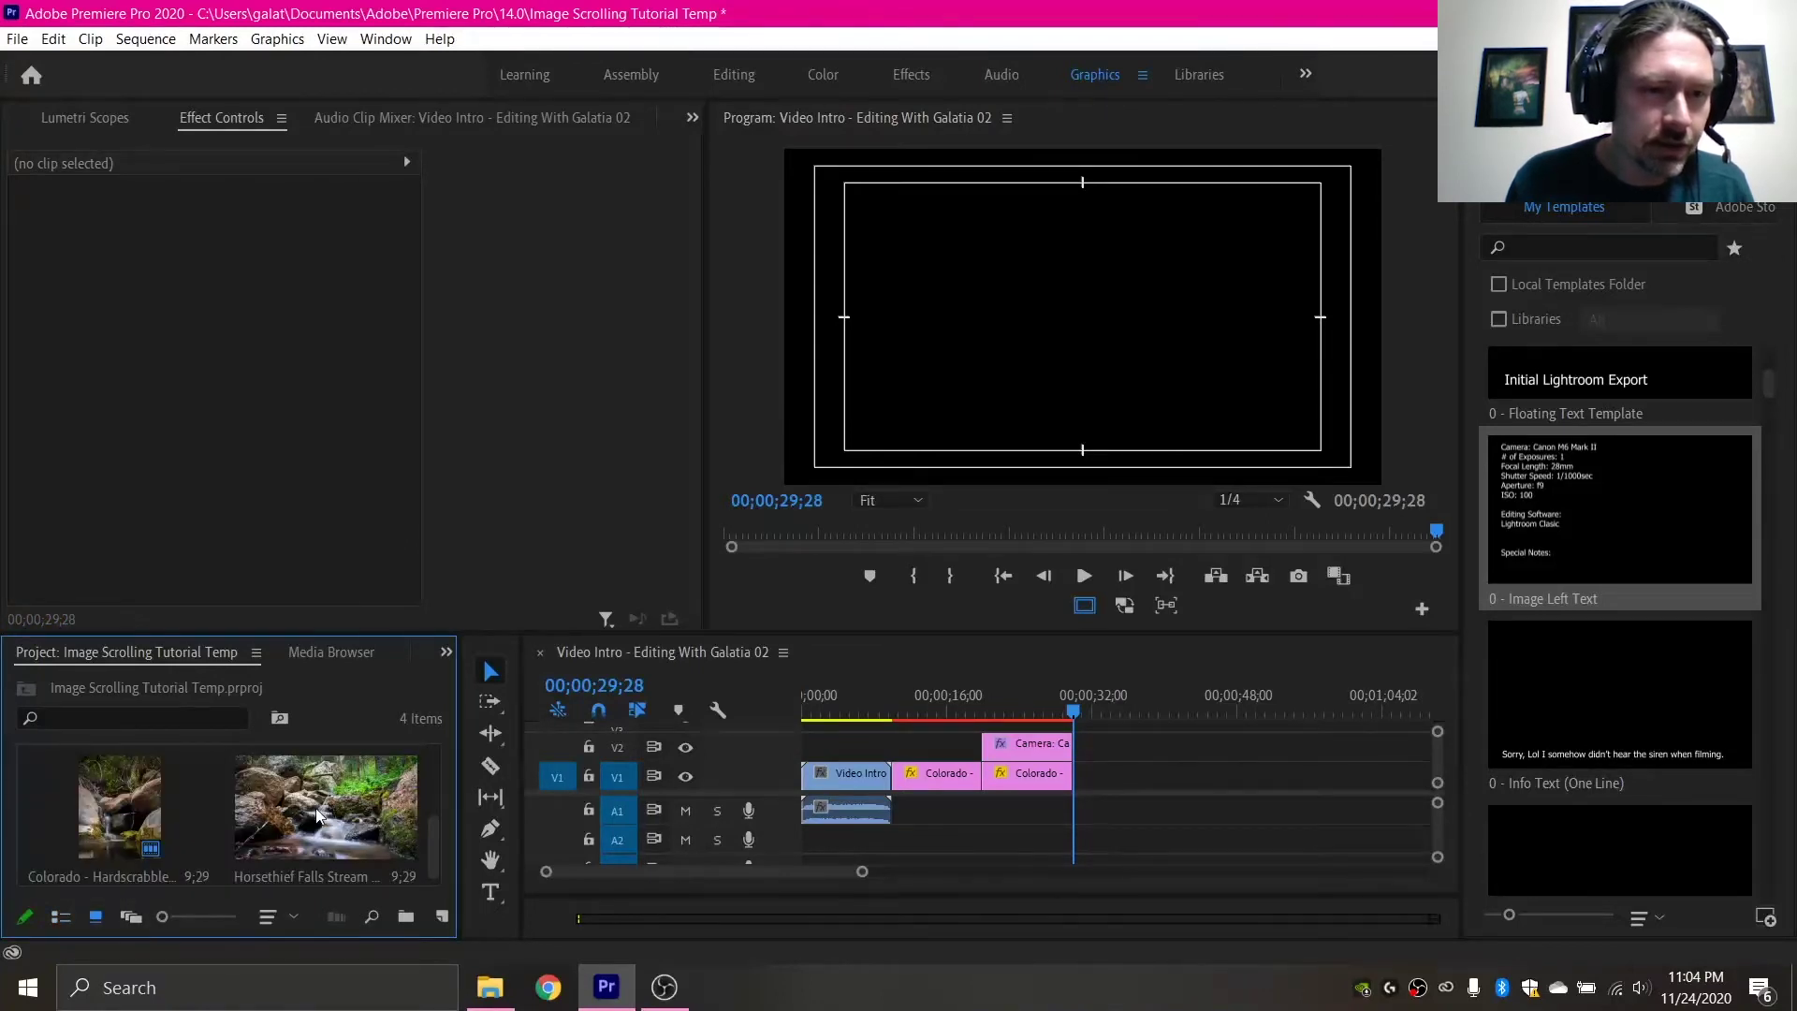
click(951, 711)
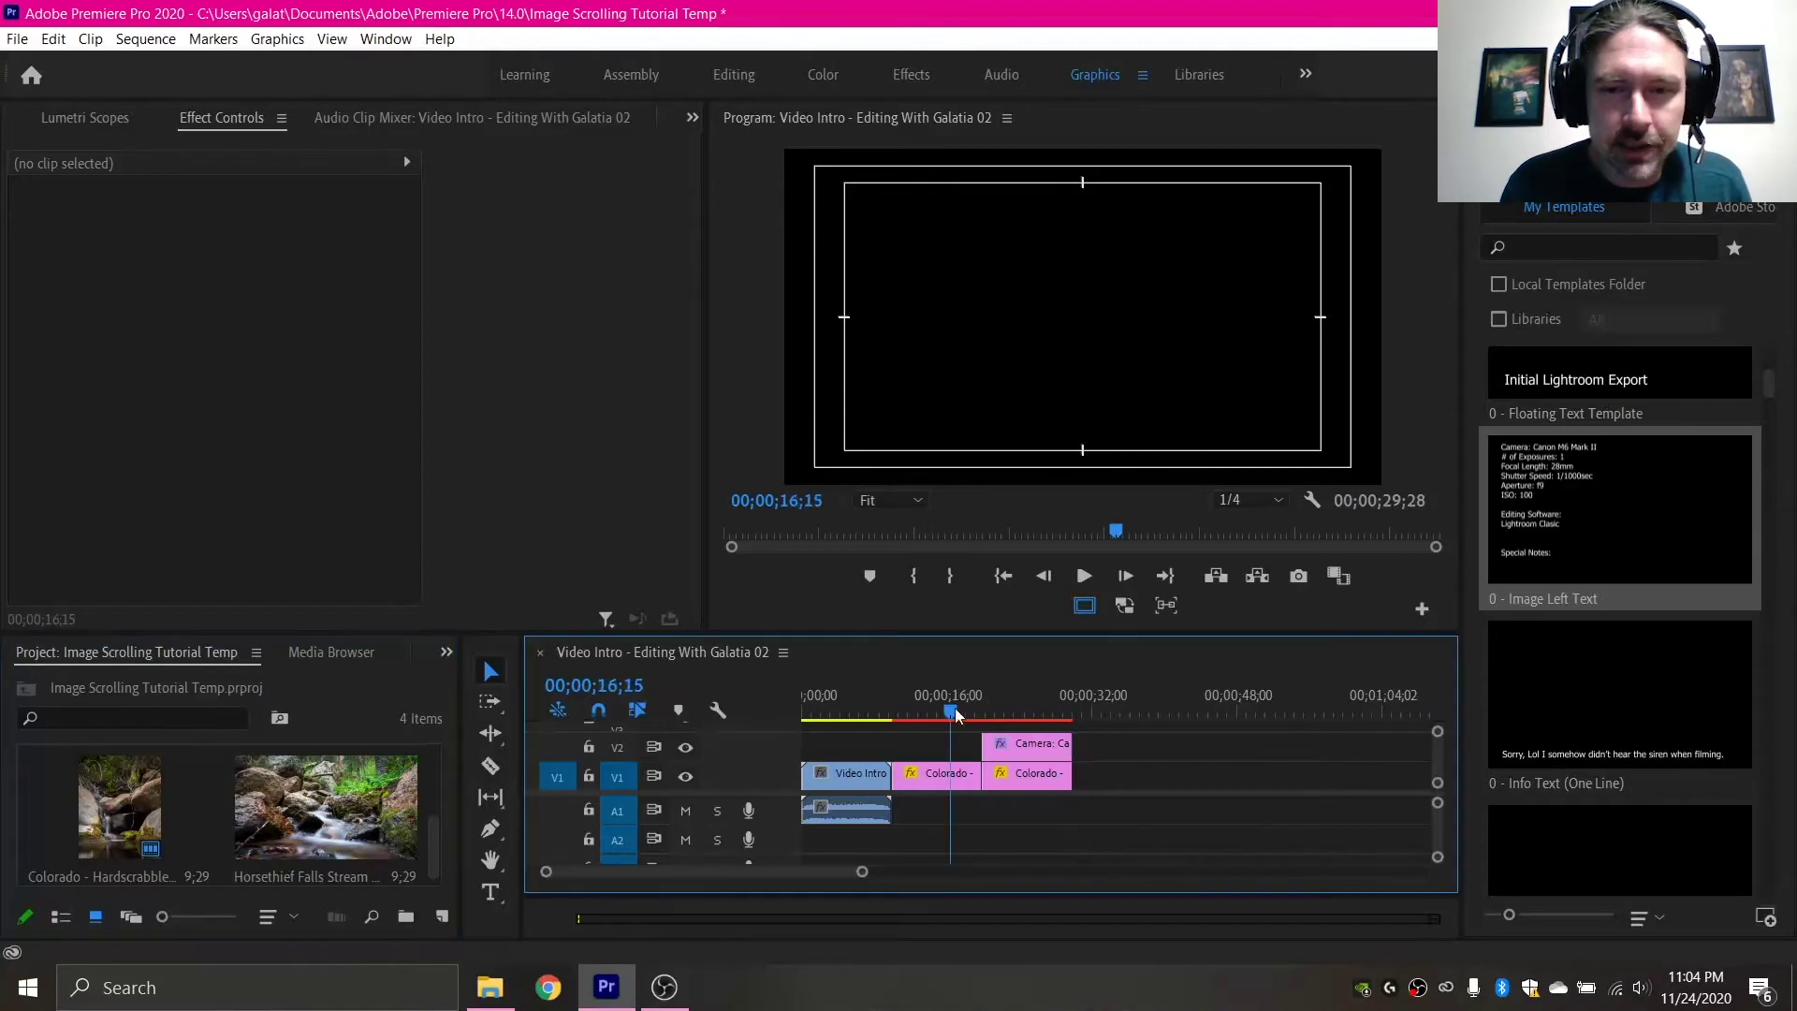
drag(301, 807, 1089, 785)
drag(337, 837, 1207, 781)
Step: At the first Horsethief Falls clip's last frame, 00;00;39;26, set scale to 94 and turn on position and scale keyframes
scroll(1136, 816, down, 2)
click(1014, 709)
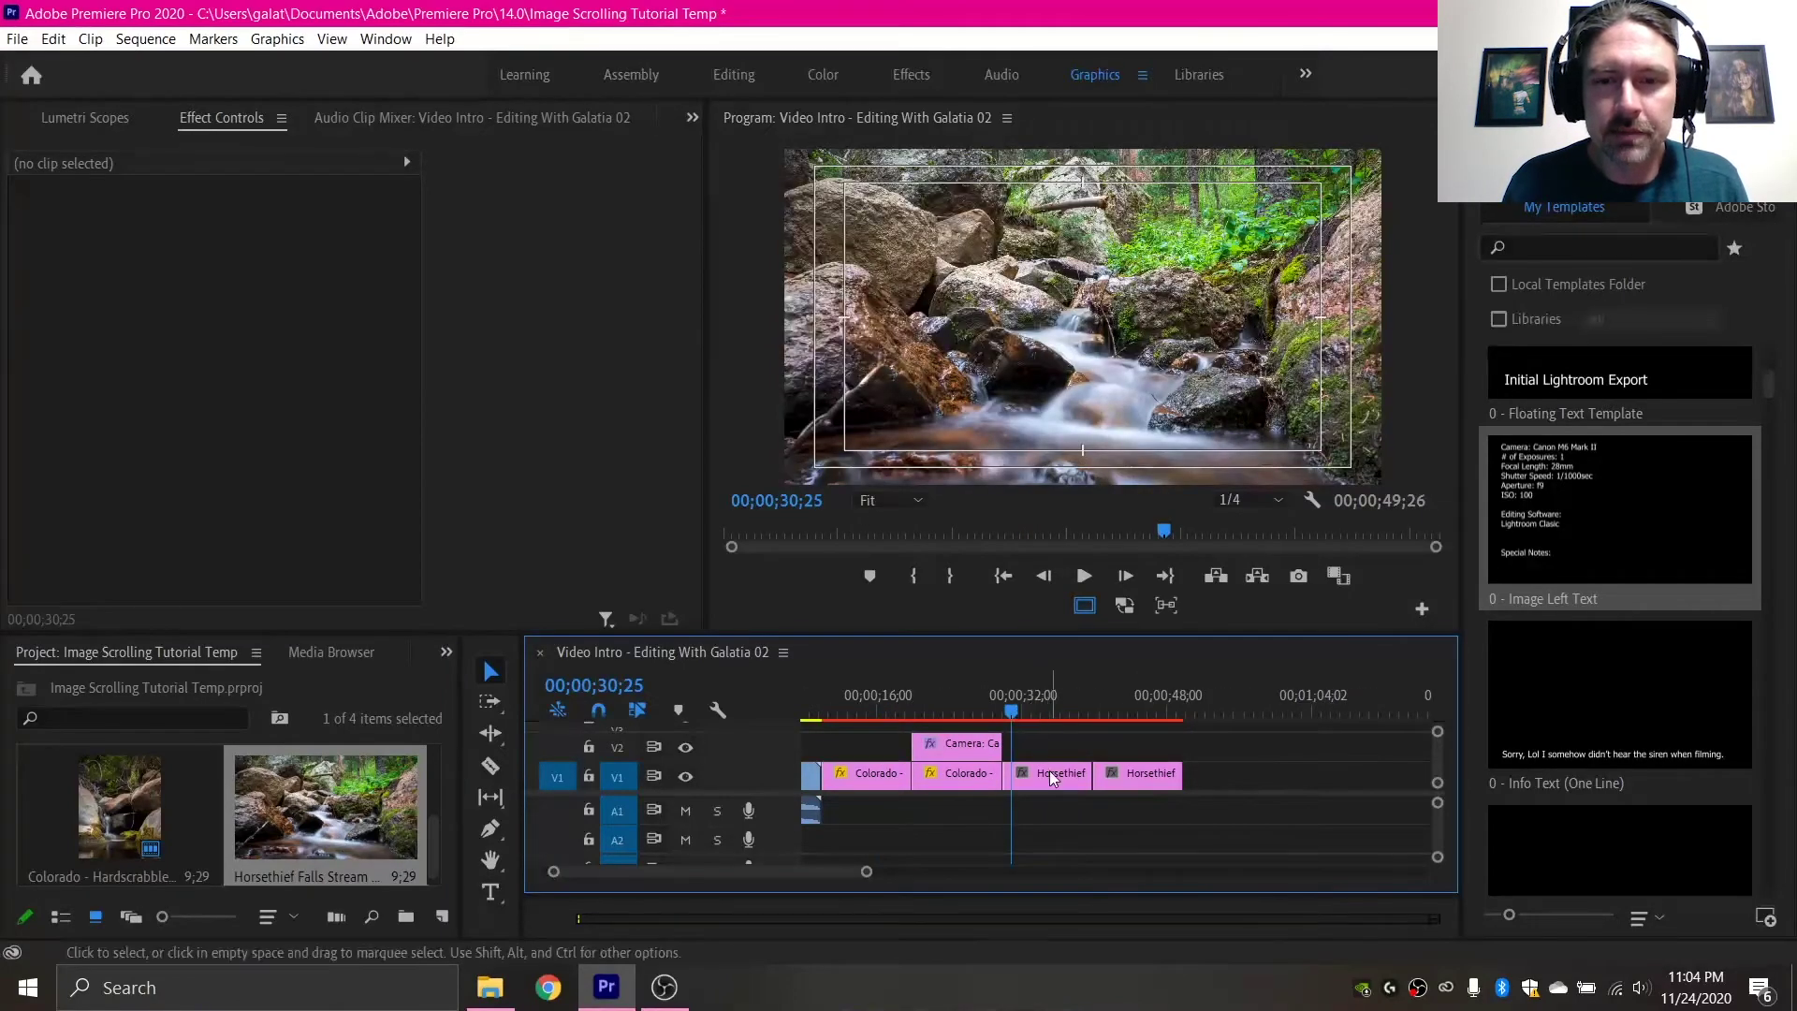
click(1055, 780)
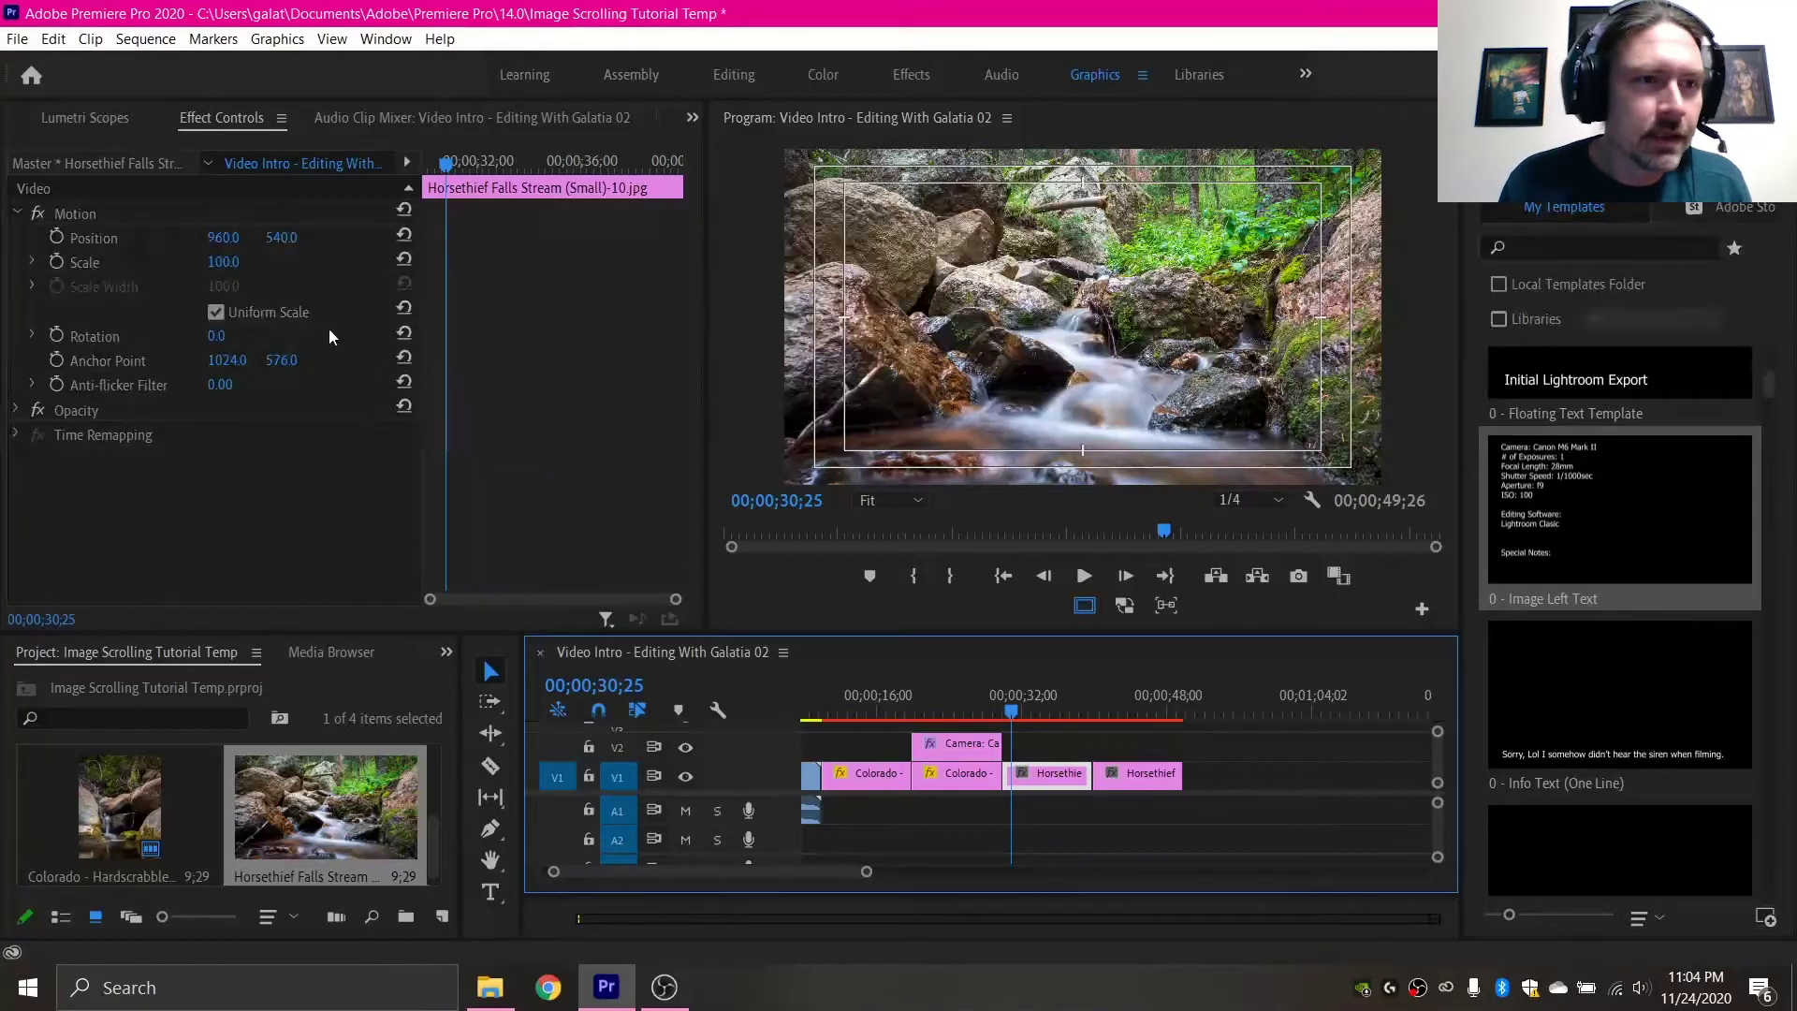
click(508, 161)
drag(507, 167, 715, 177)
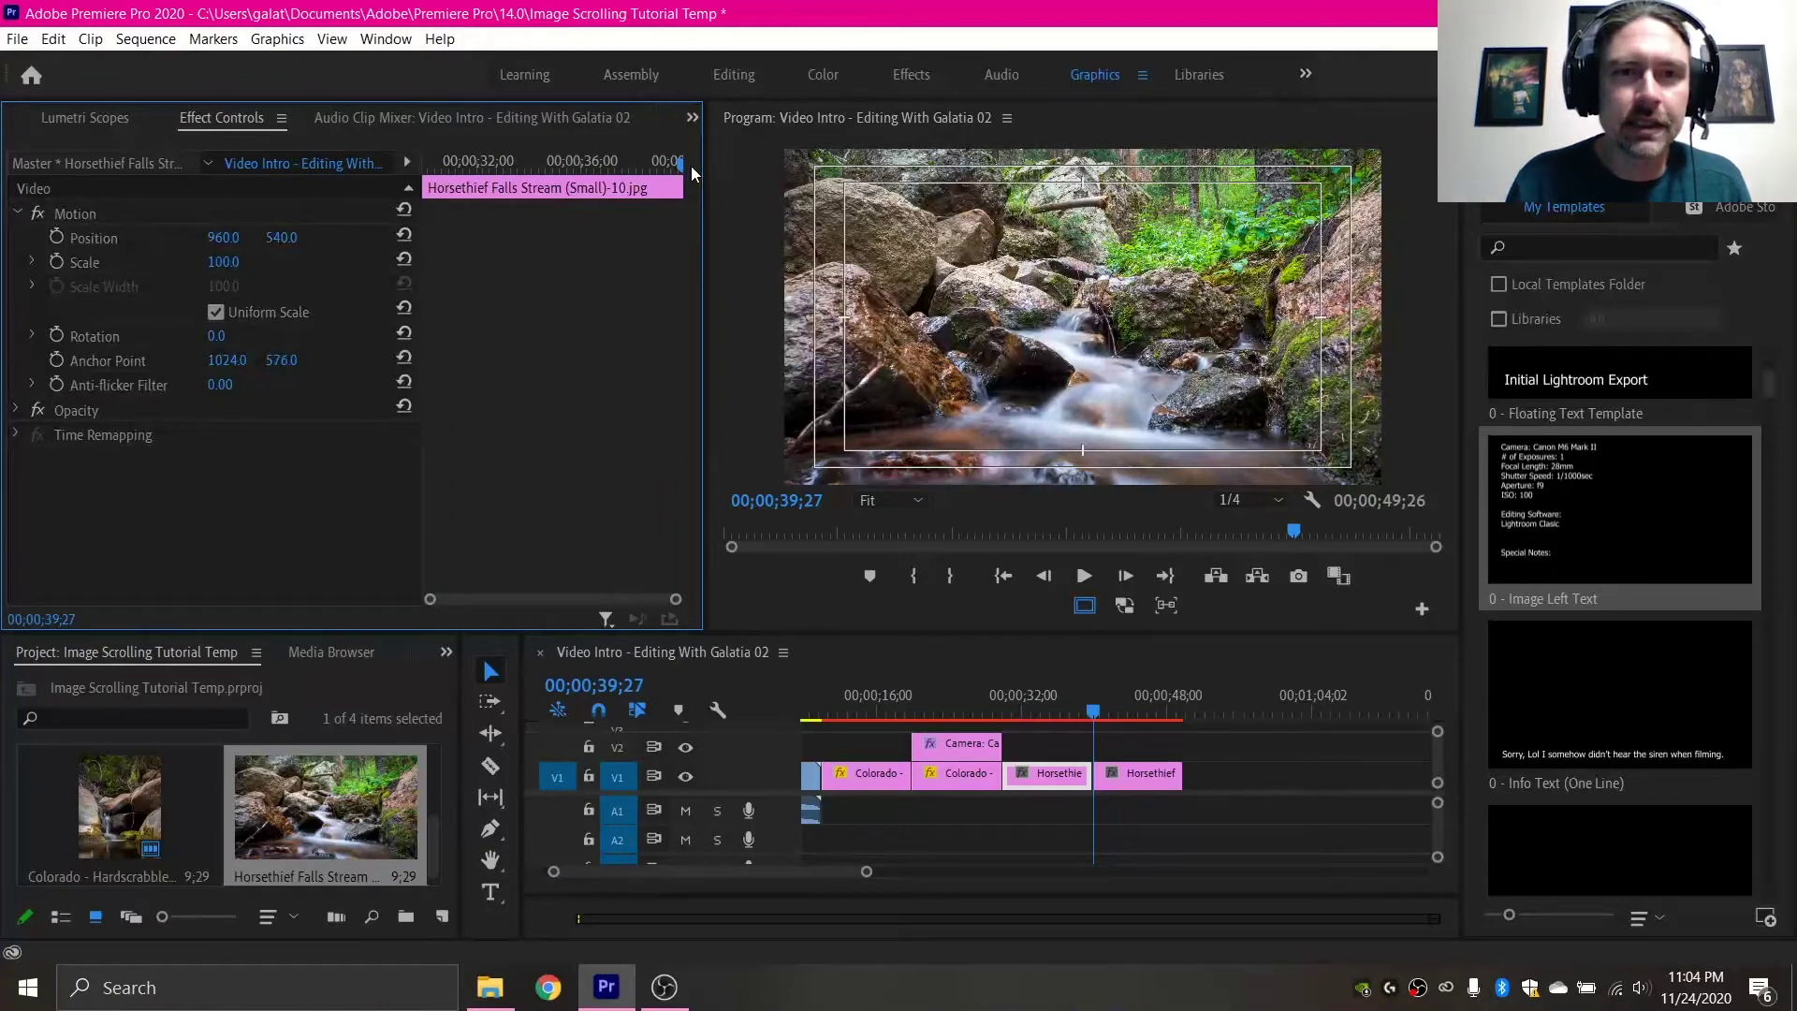
key(Left)
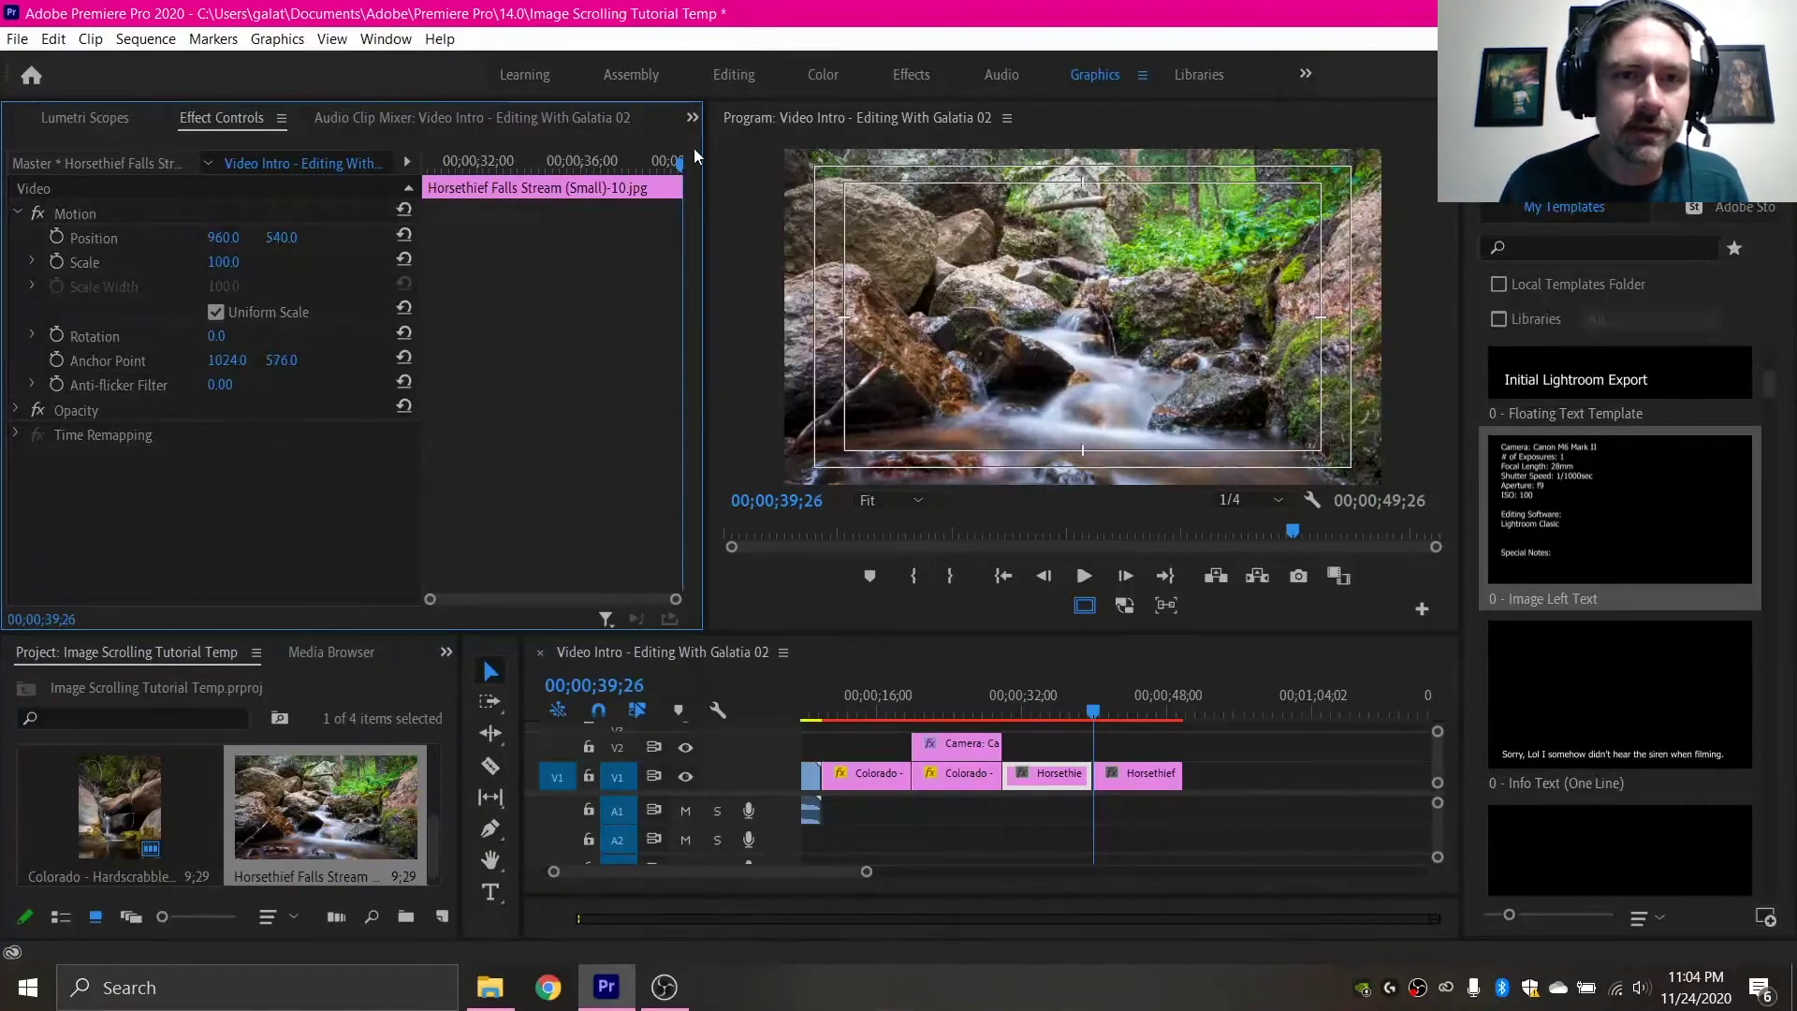
click(225, 263)
key(Down)
key(Down)
key(Down)
key(Down)
key(Down)
key(Down)
key(Down)
key(Down)
key(Down)
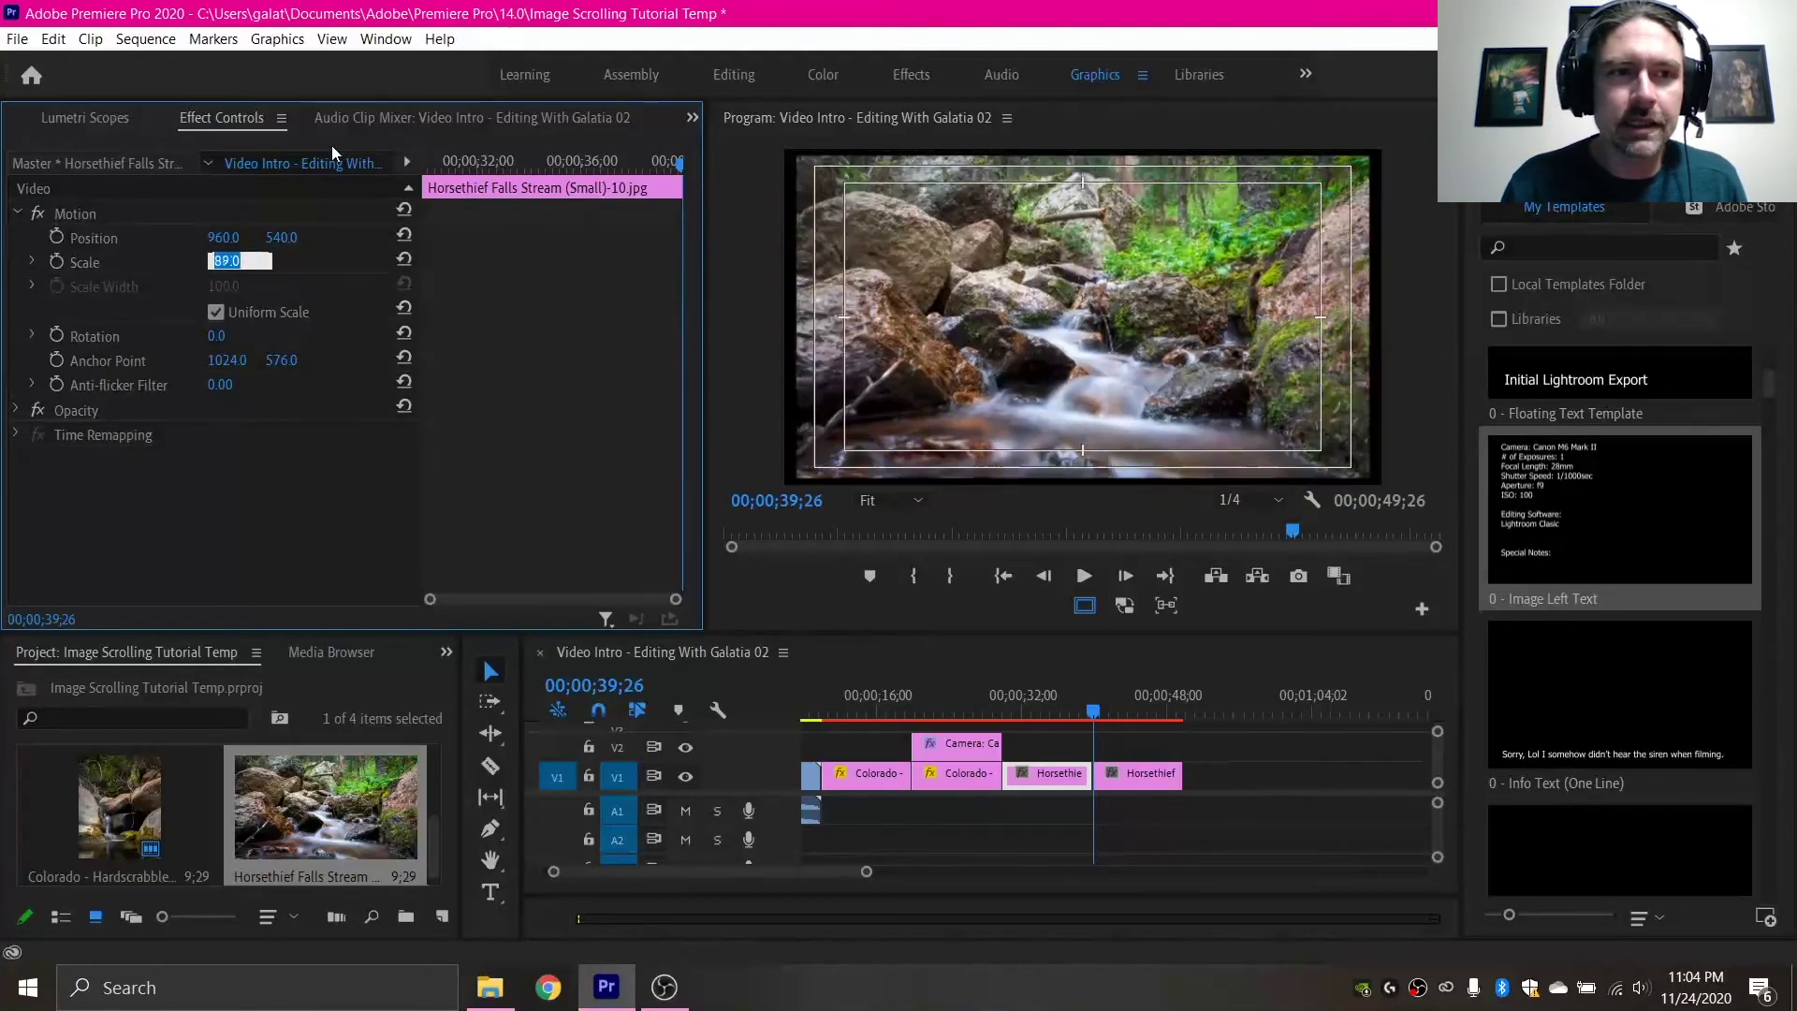
key(Down)
key(Down)
key(Down)
key(Down)
key(Down)
key(Down)
key(Down)
key(Down)
key(Up)
key(Up)
key(Up)
key(Up)
key(Up)
key(Up)
key(Up)
key(Up)
key(Up)
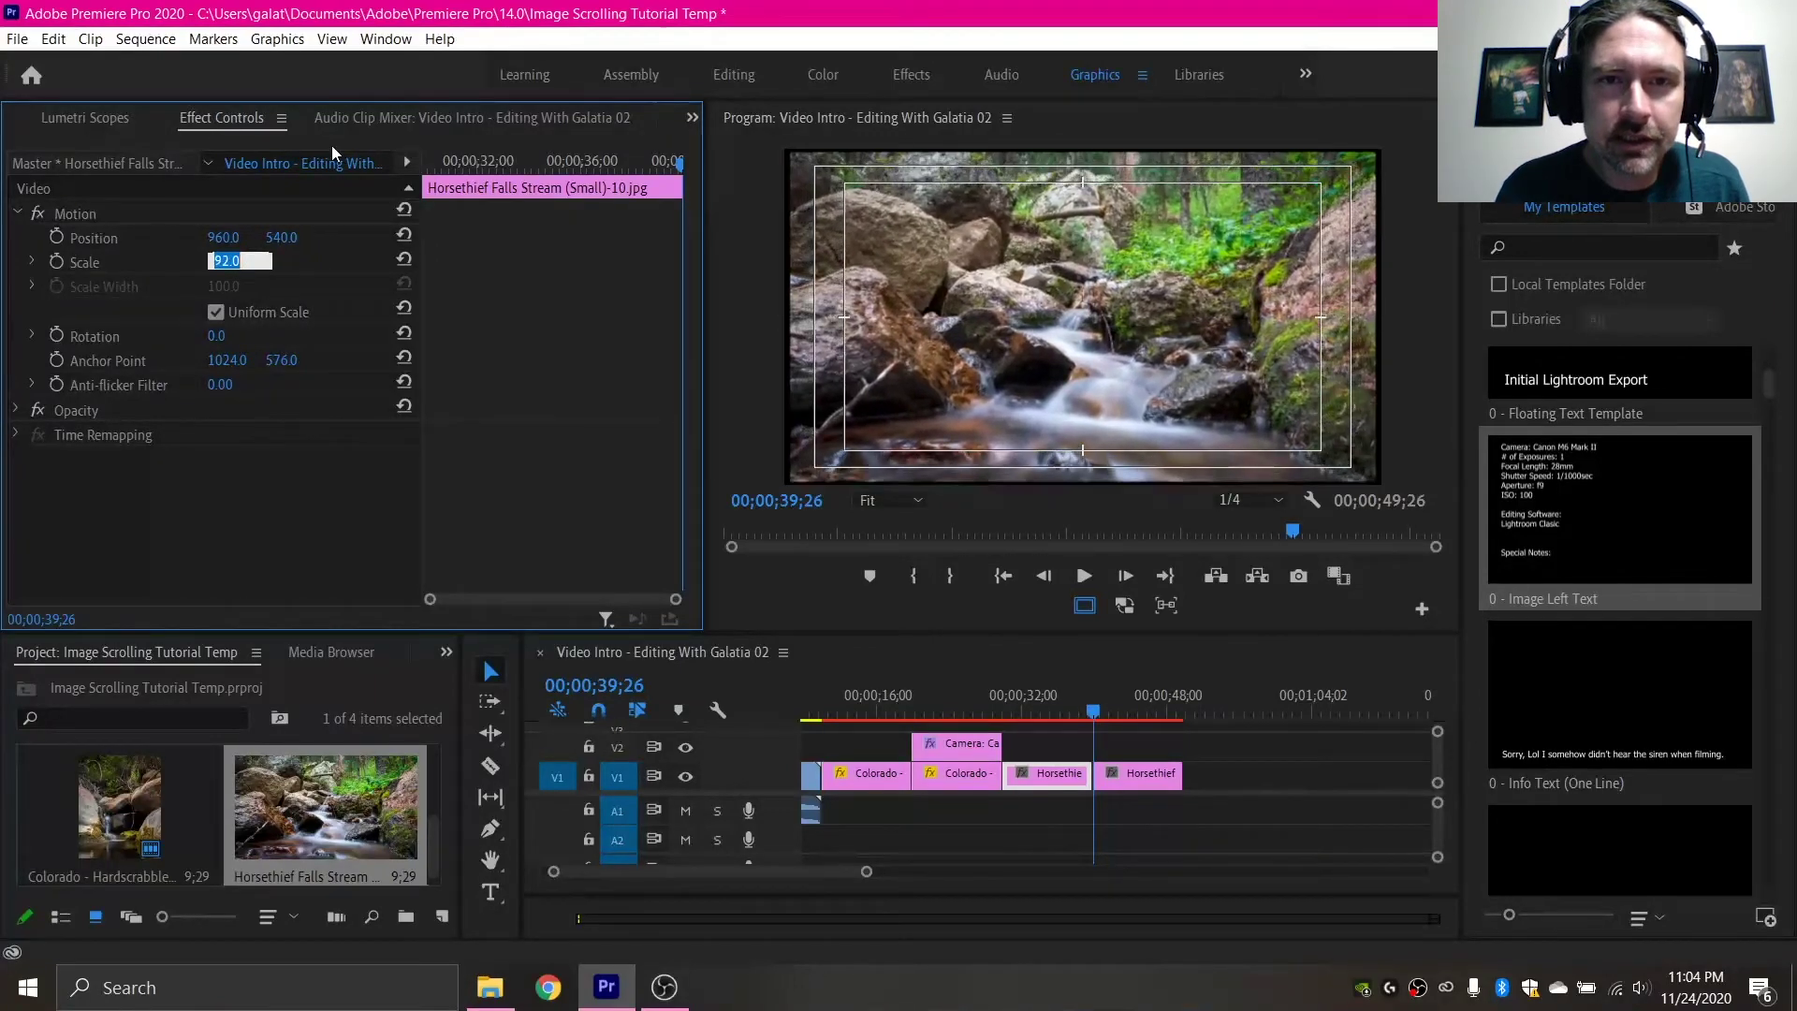
key(Up)
key(Up)
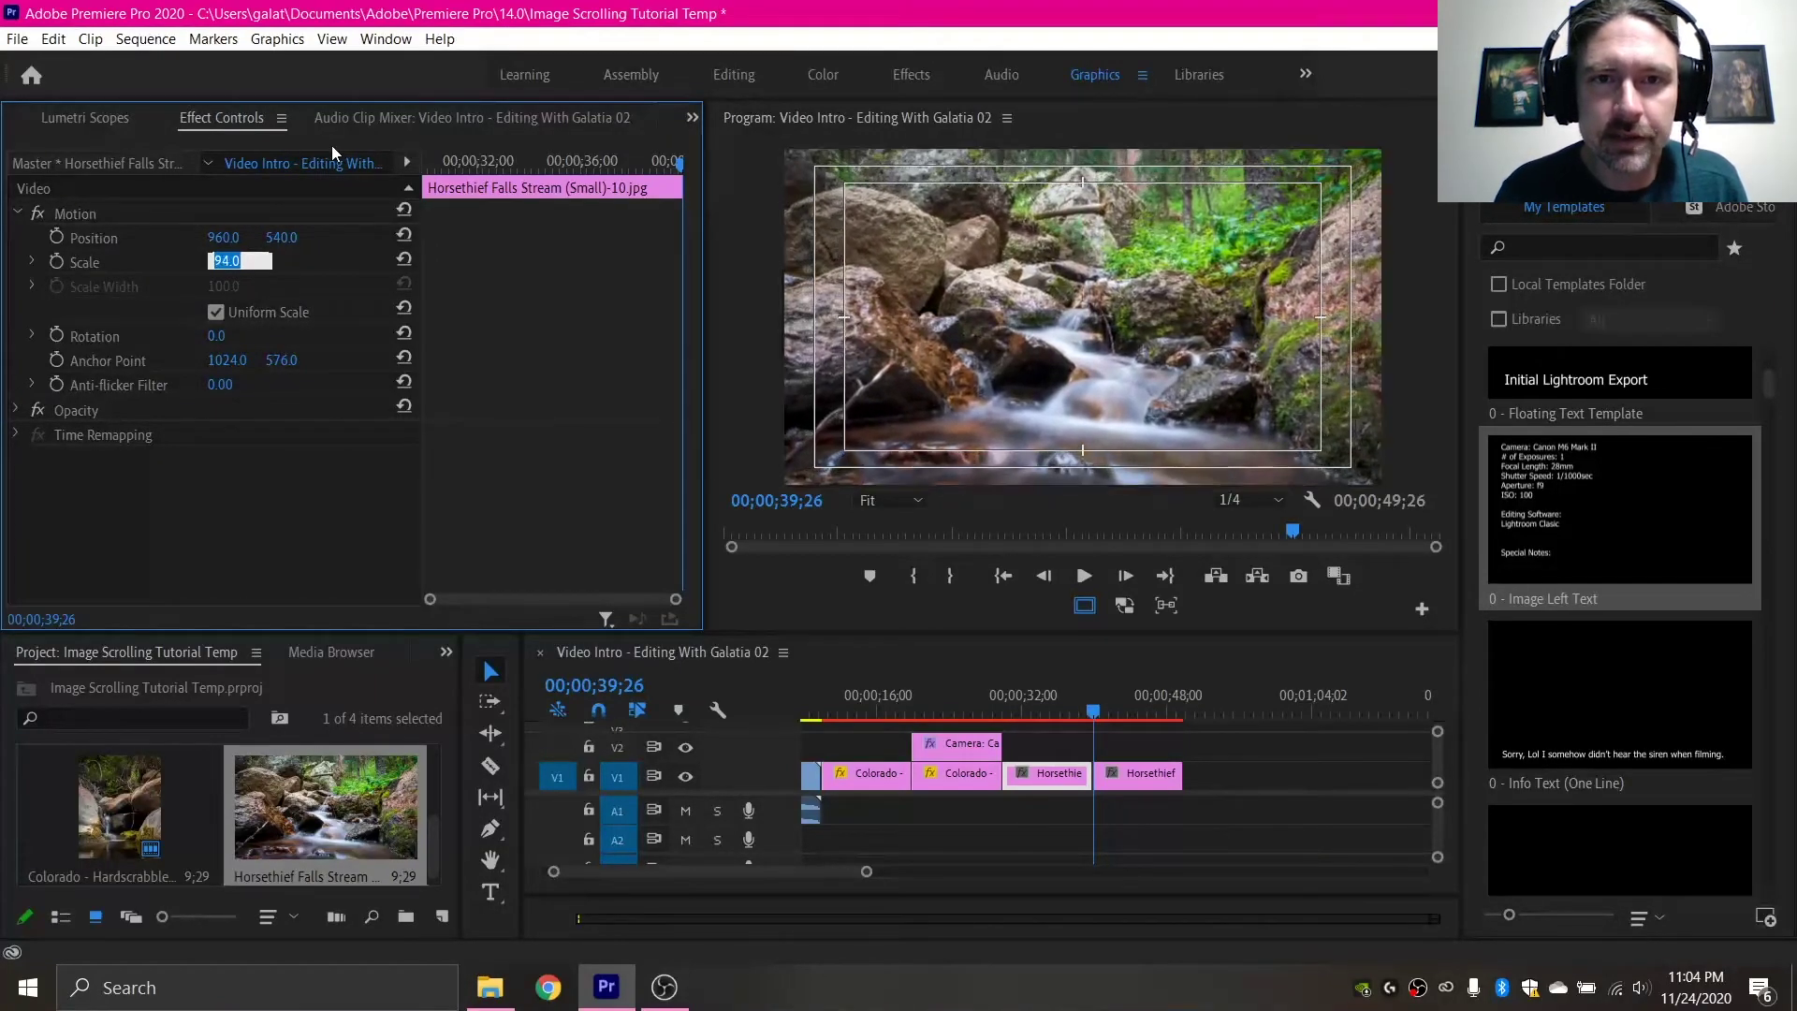
key(Return)
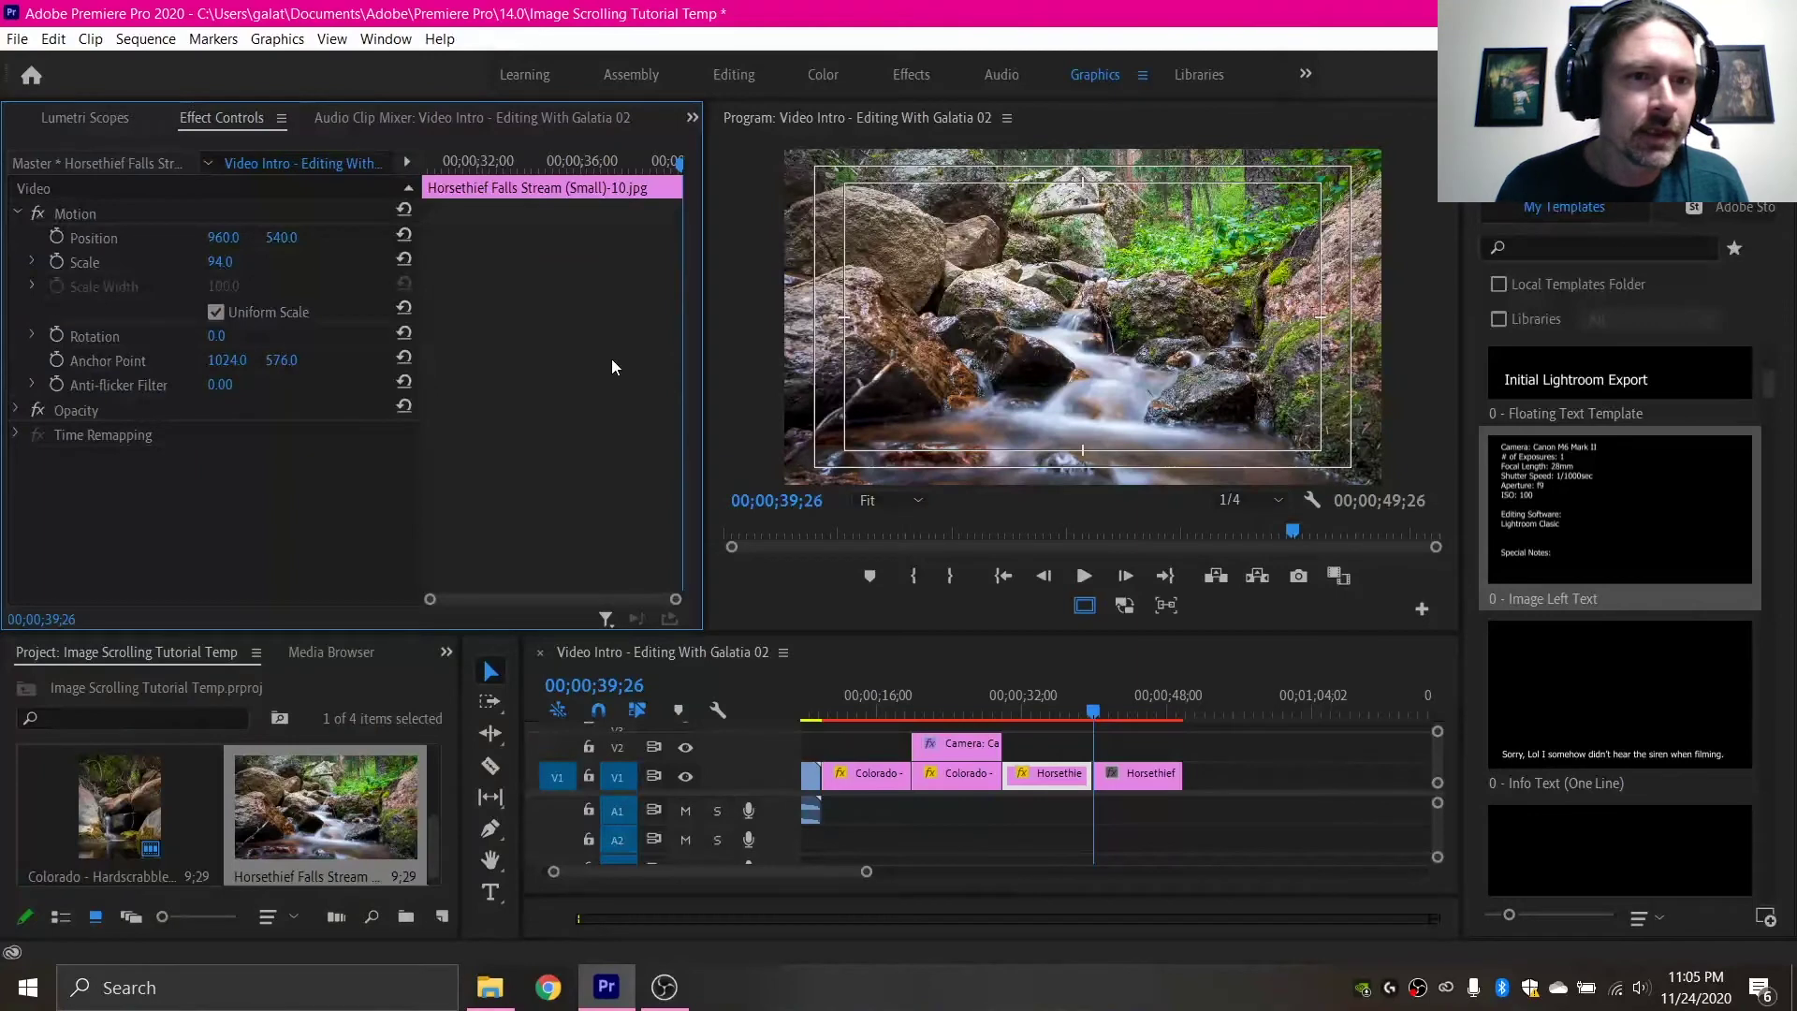
click(55, 264)
click(54, 236)
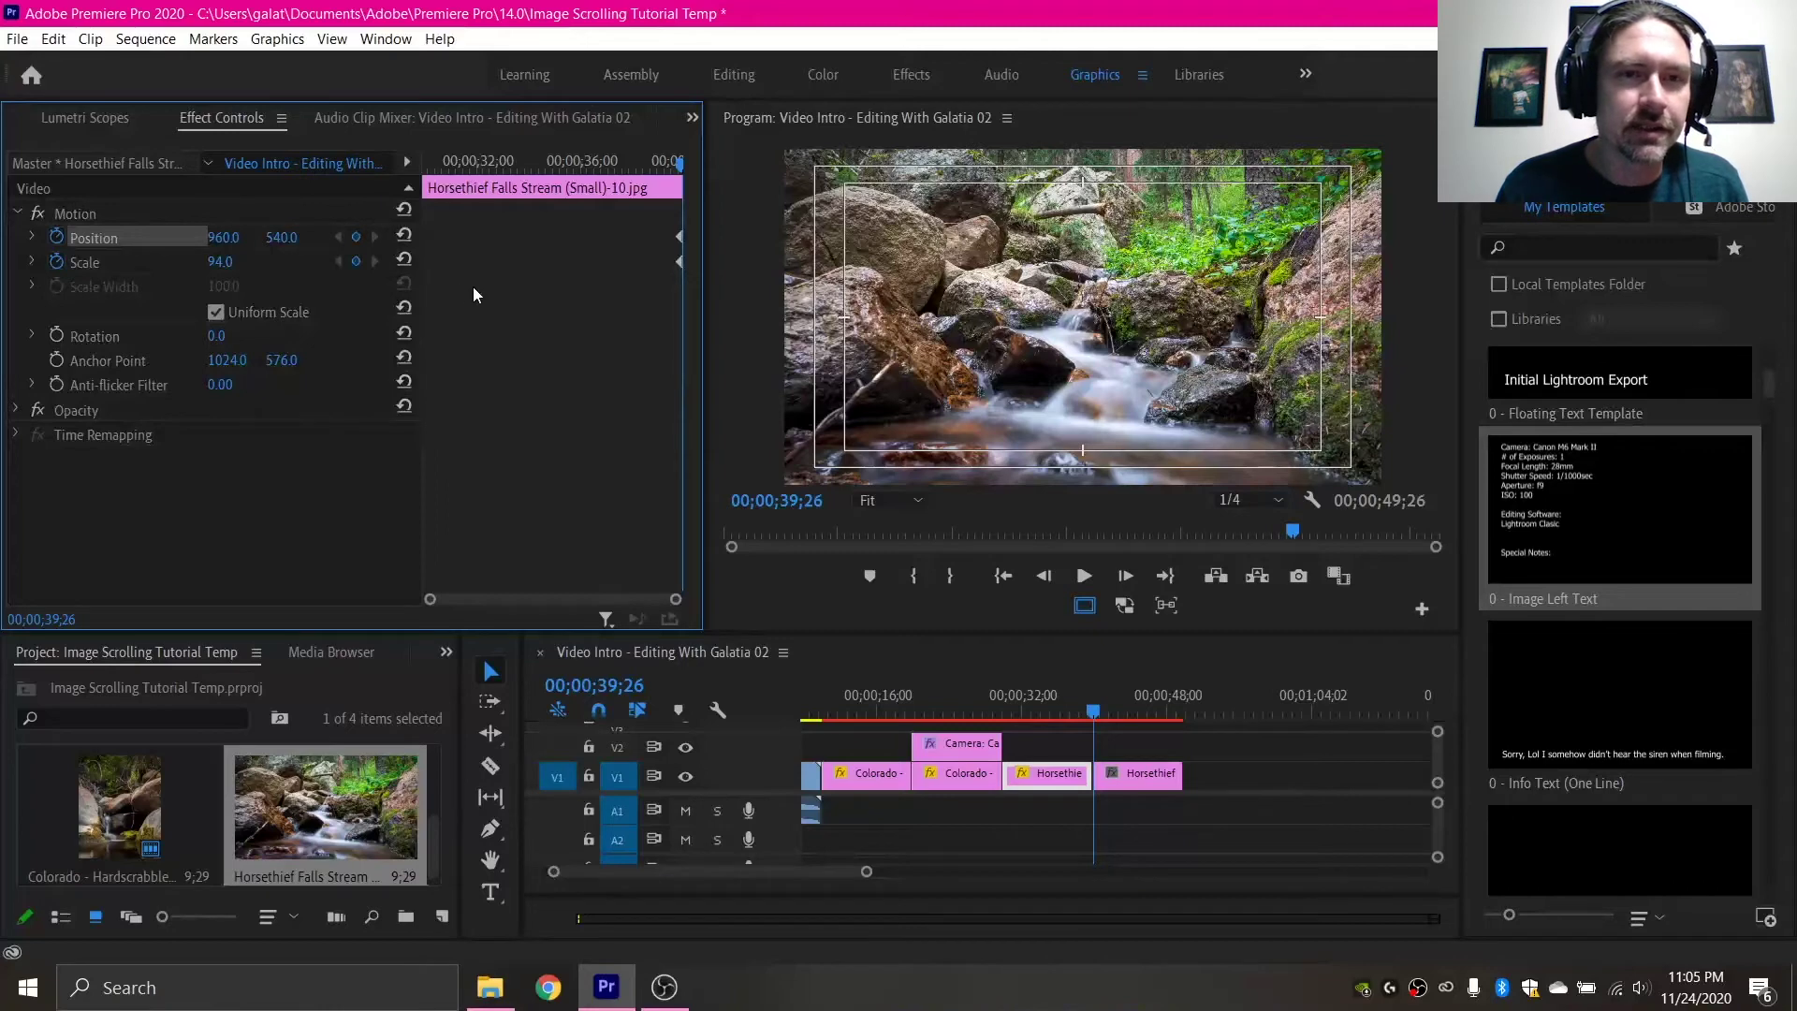
Step: At the start of the first Horsethief Falls clip, 00;00;29;28, set the scale to 110
drag(554, 165, 399, 169)
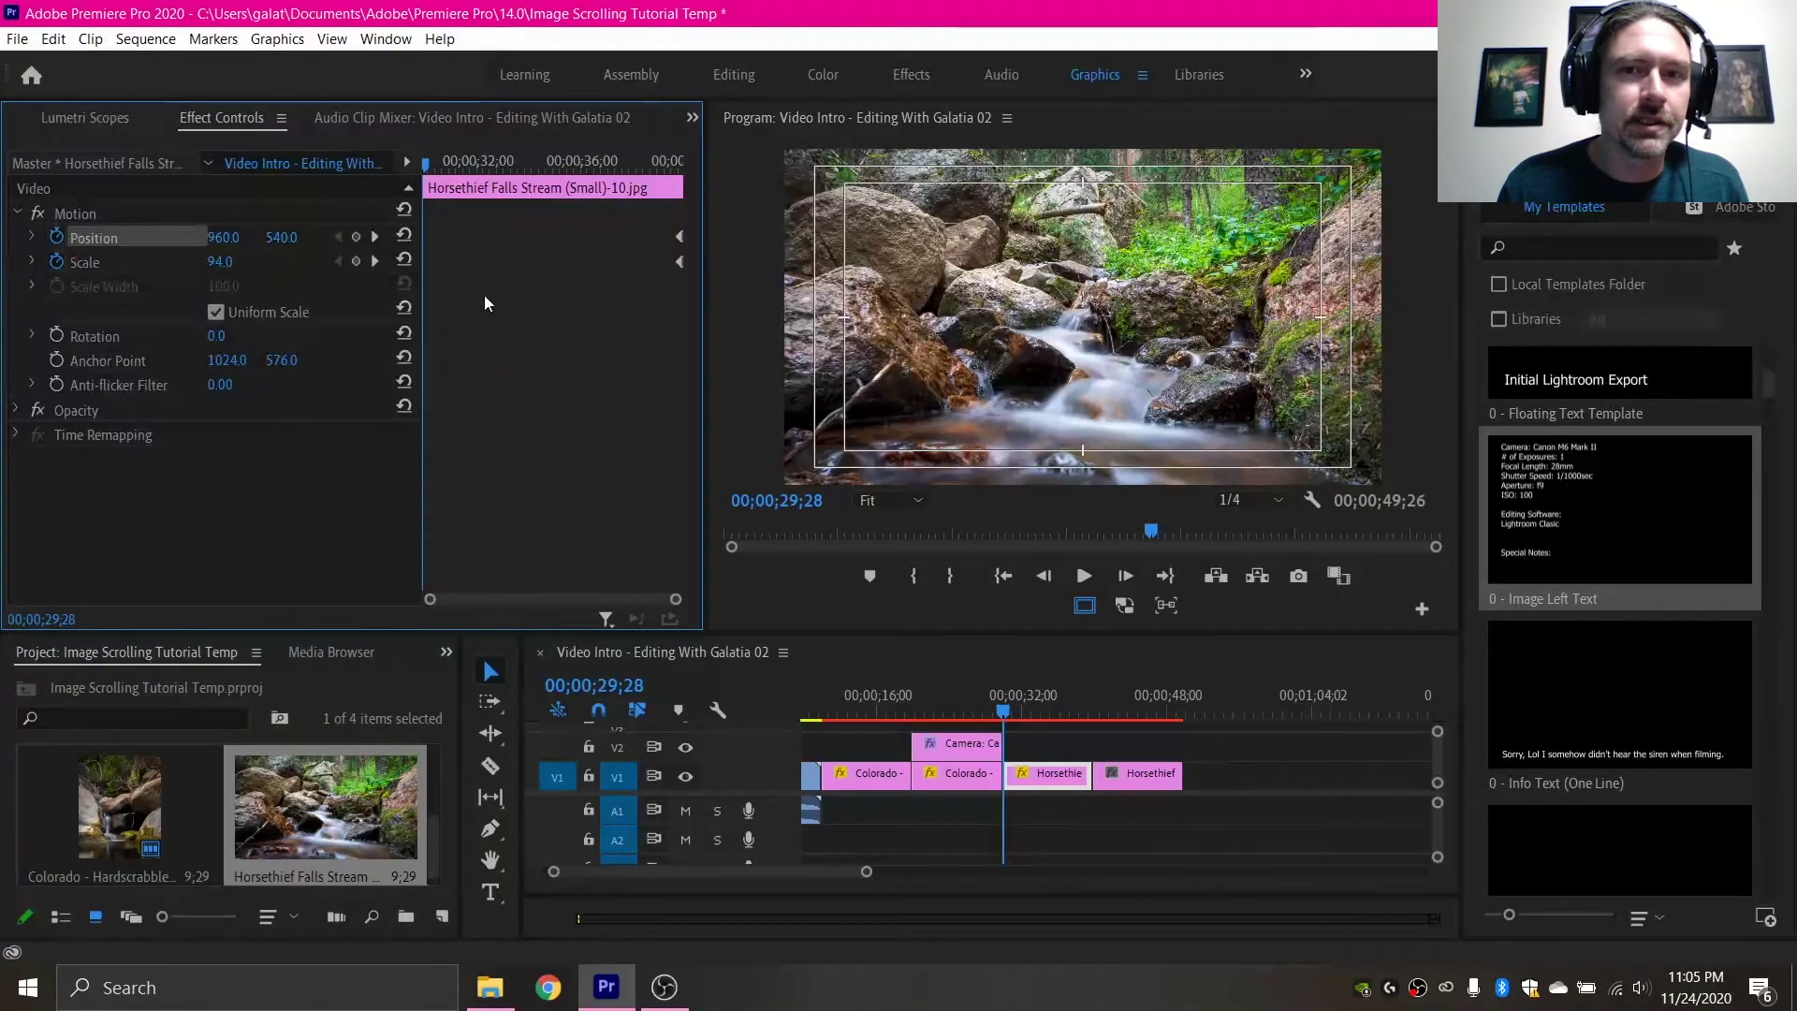
click(222, 262)
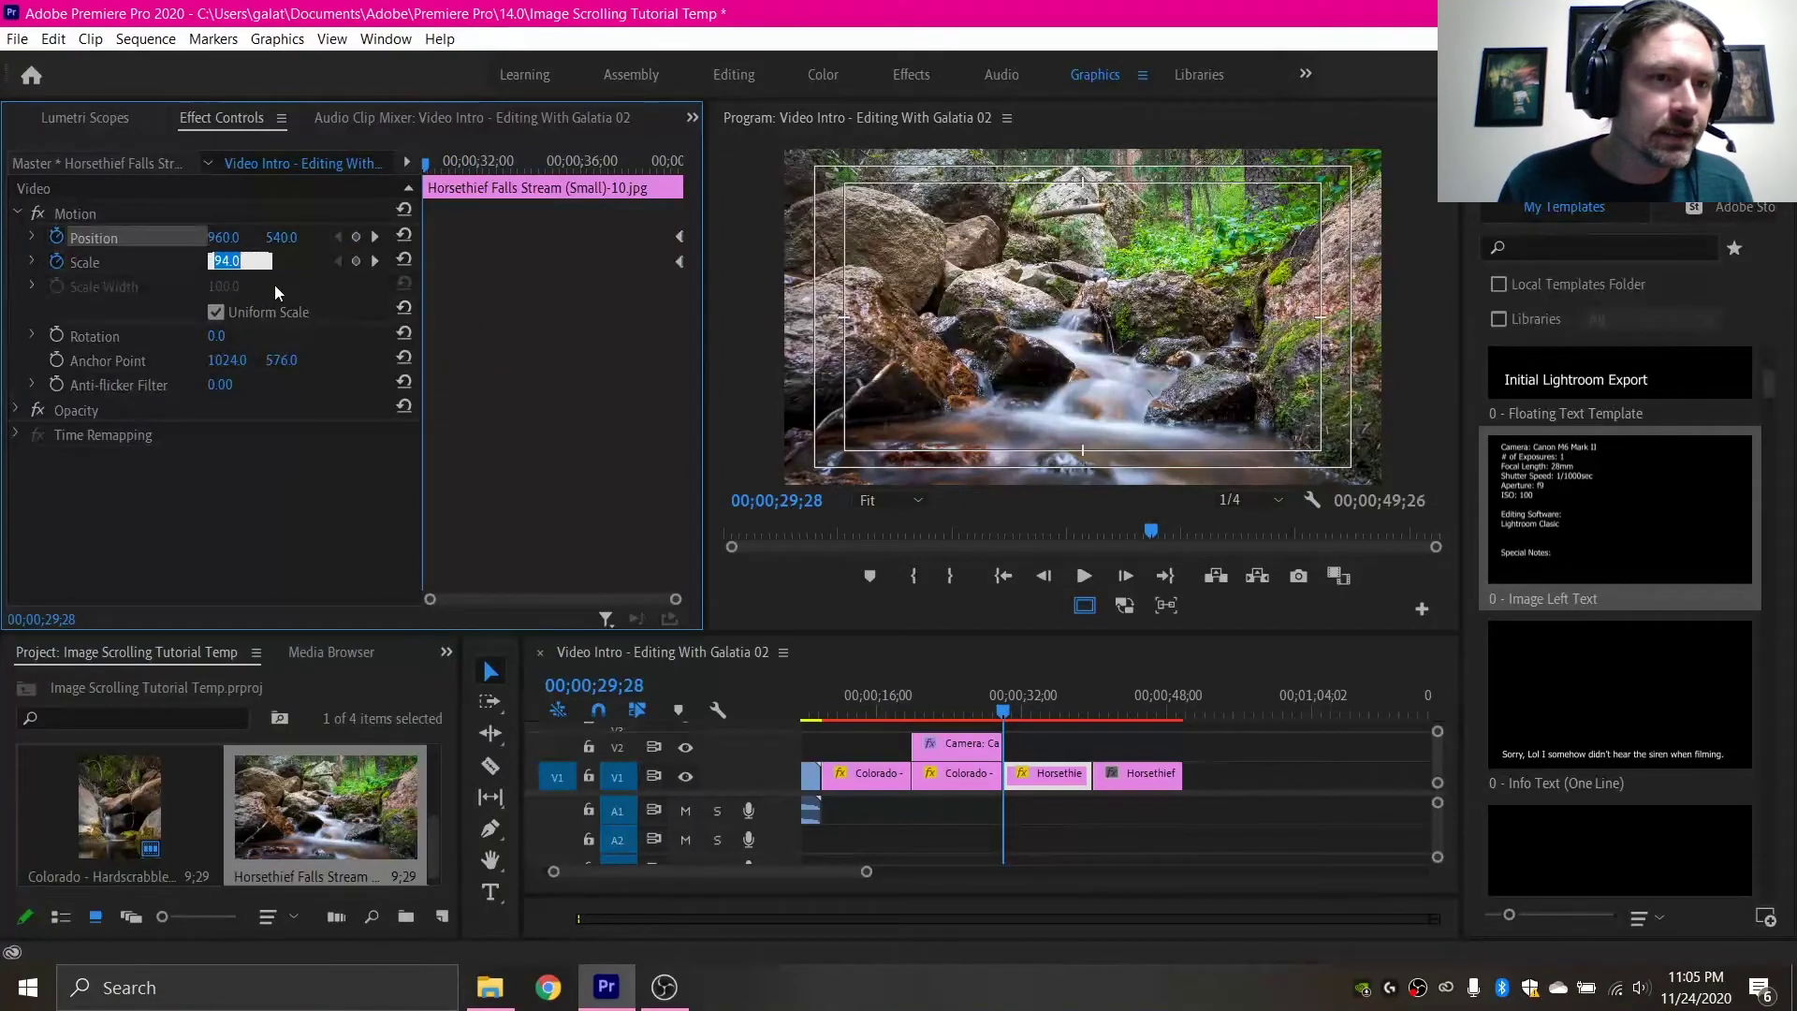
click(226, 262)
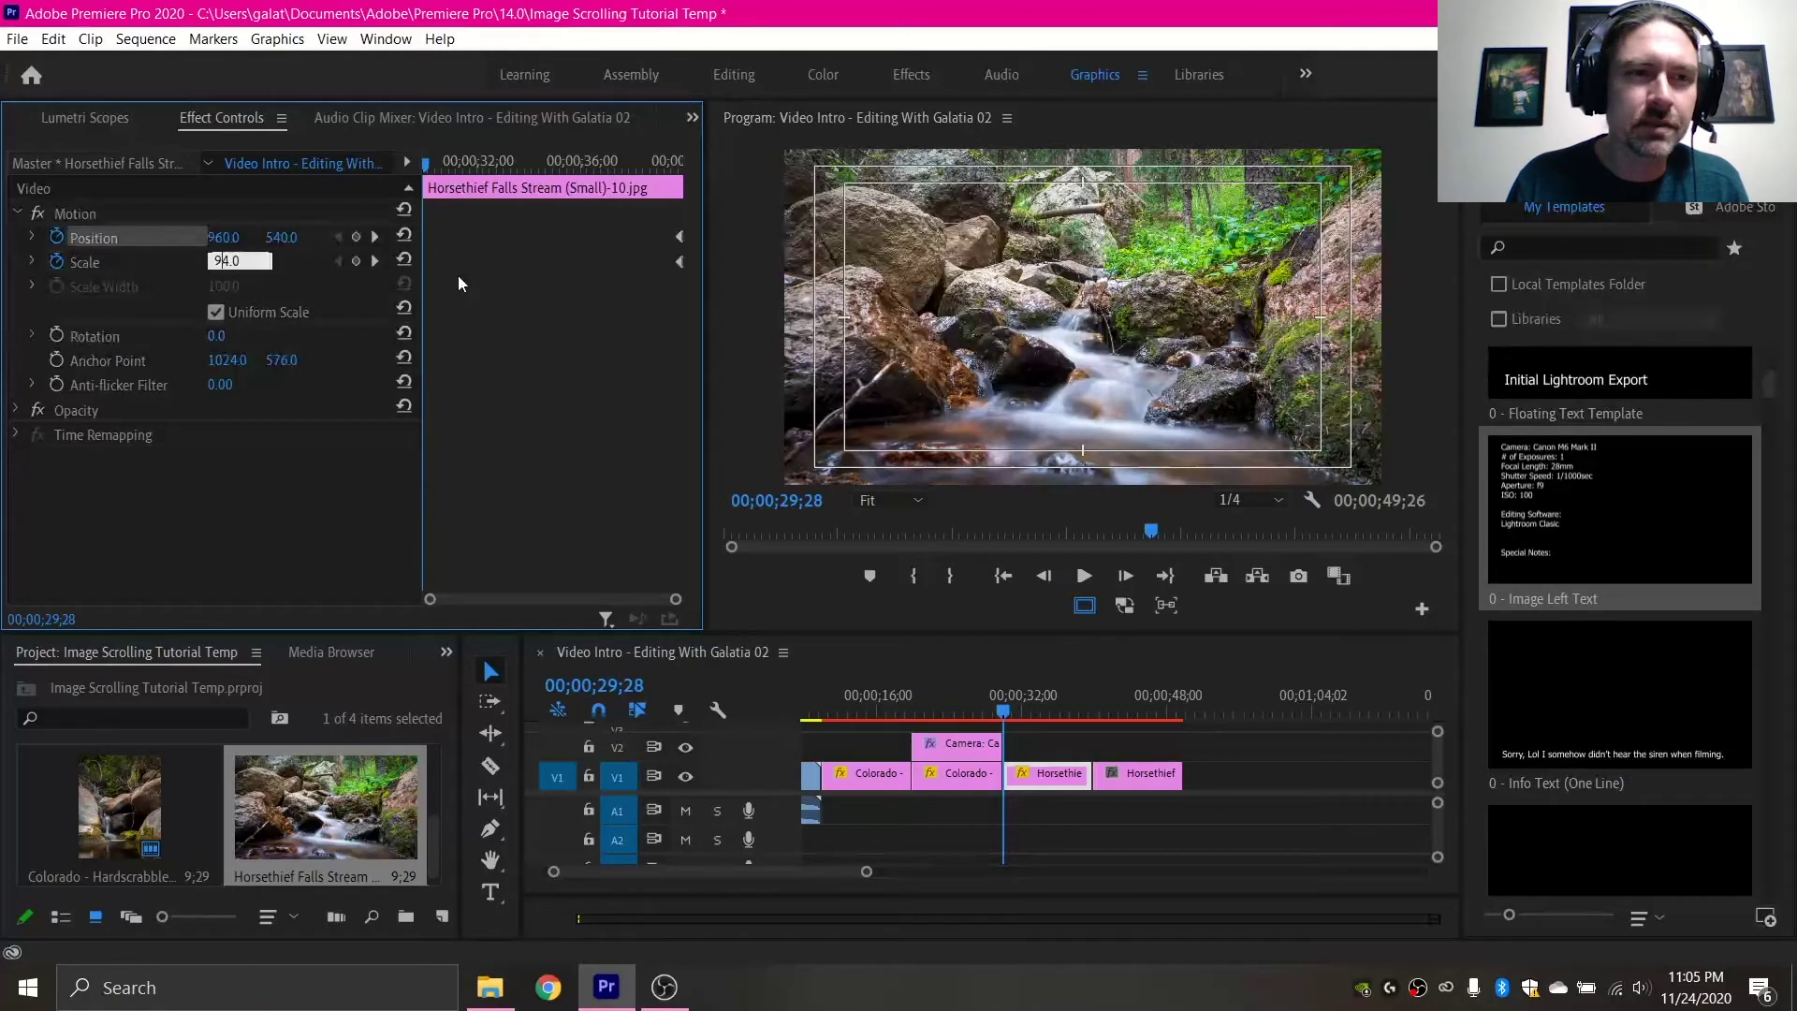
key(Up)
key(Up)
key(Up)
key(Up)
key(Up)
key(Up)
key(Up)
key(Up)
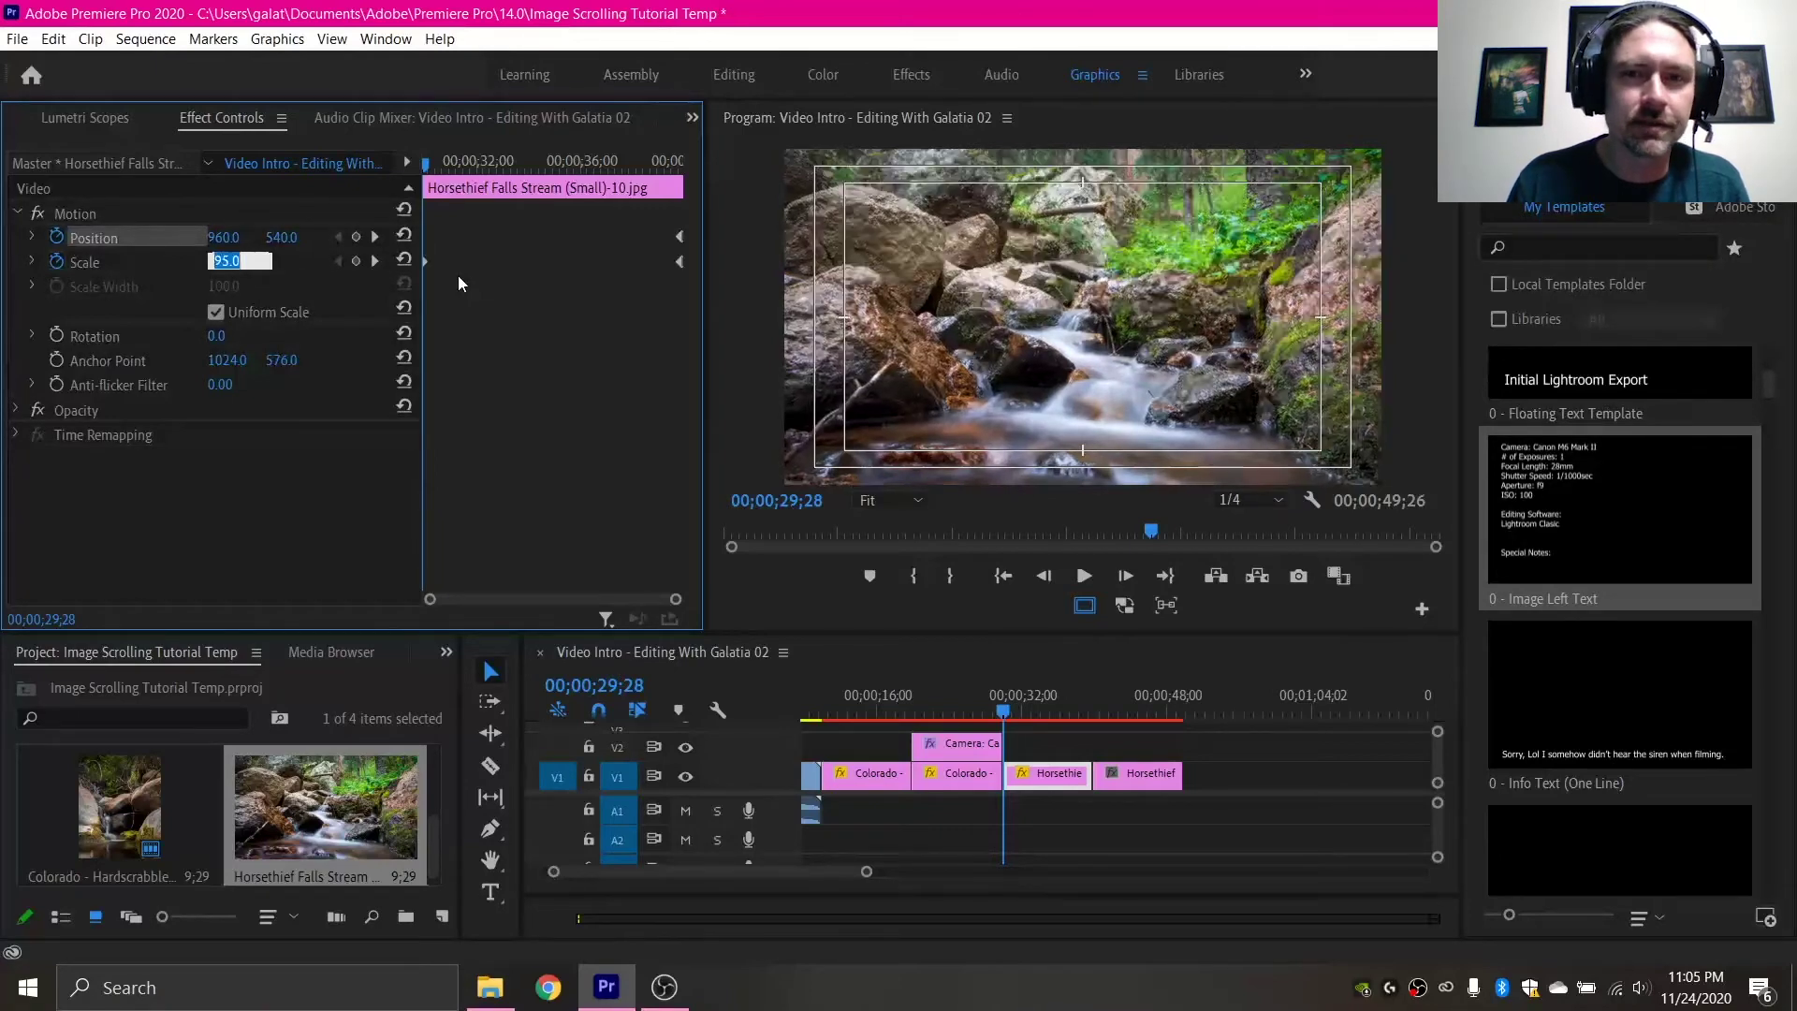
key(Up)
key(Up)
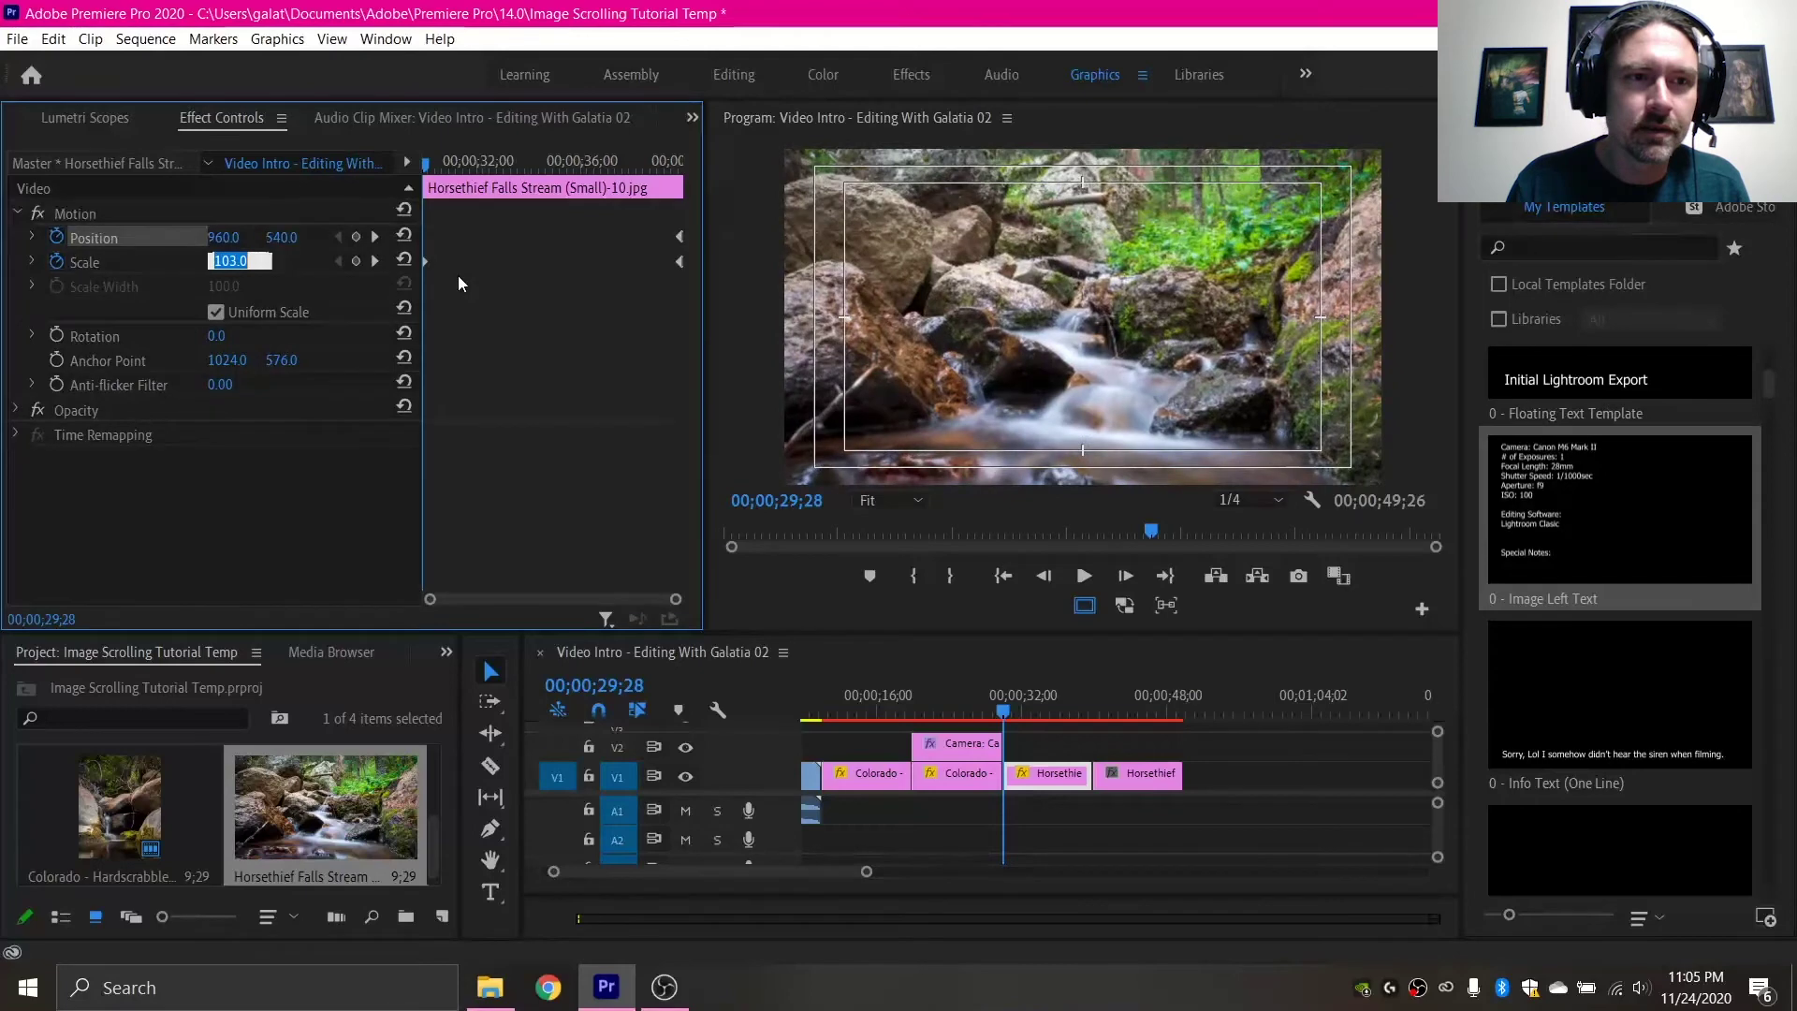
key(Up)
key(Up)
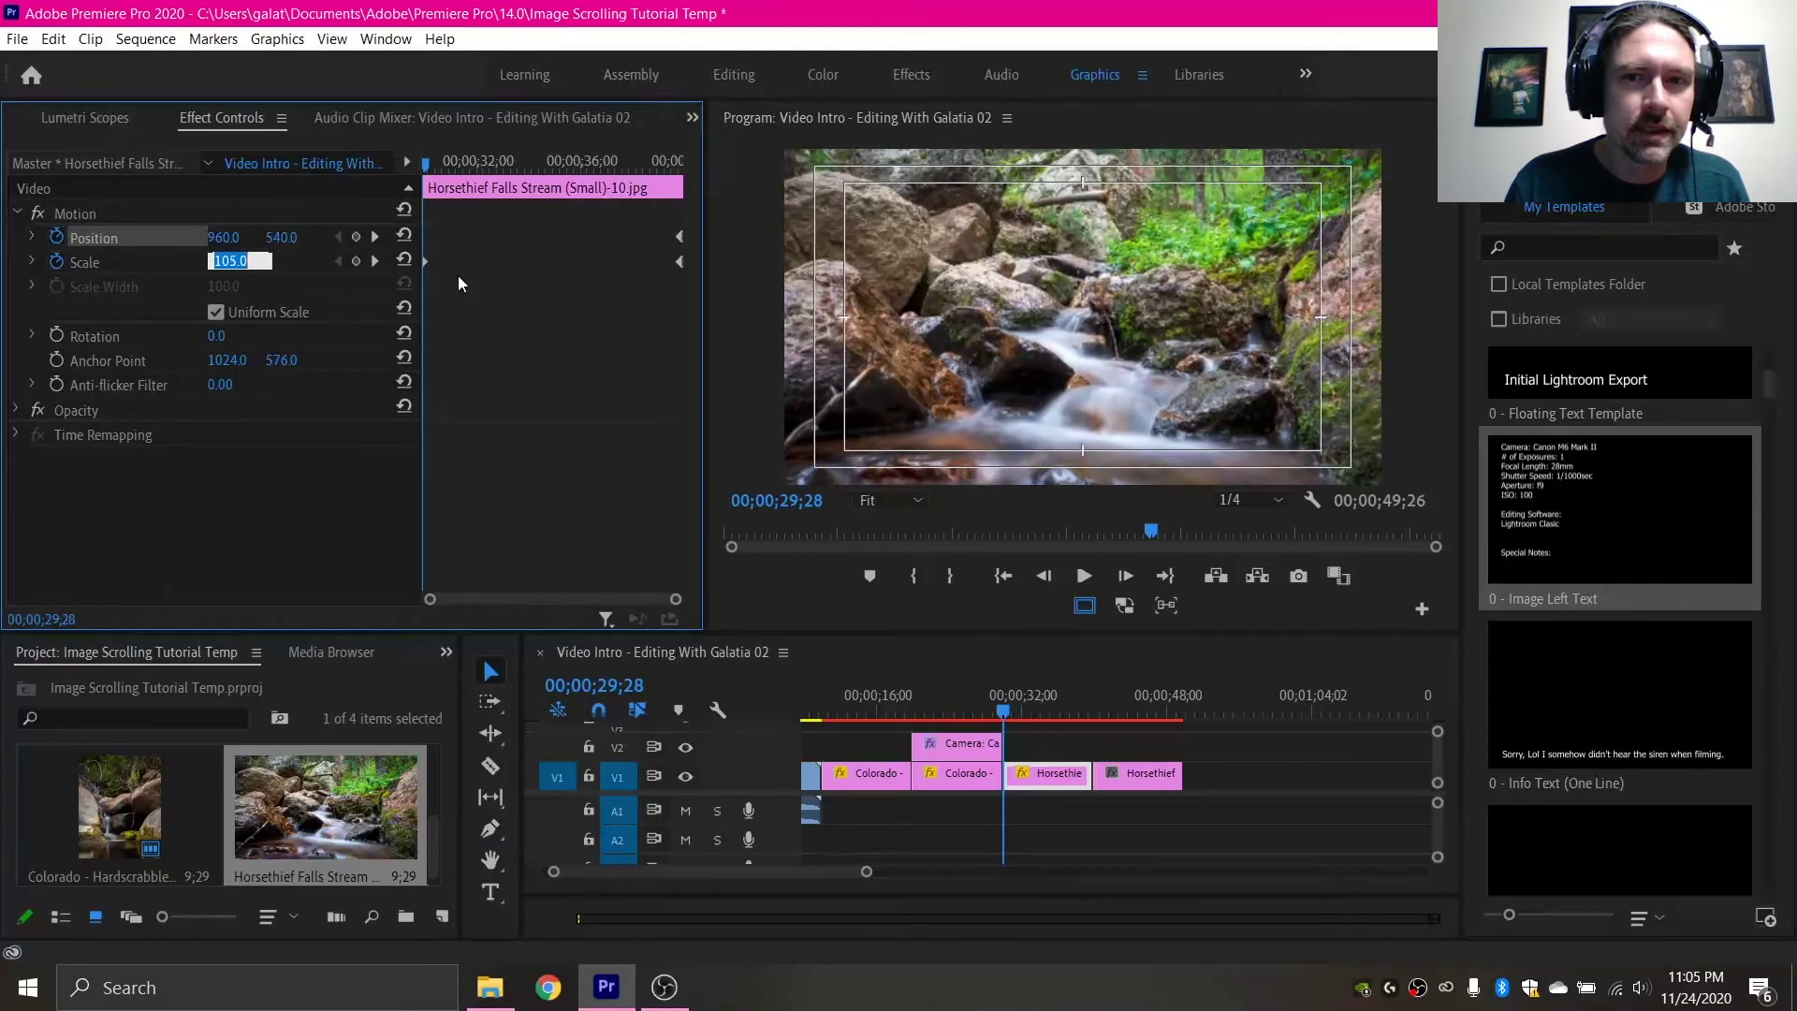
key(Up)
key(Up)
key(Up)
key(Up)
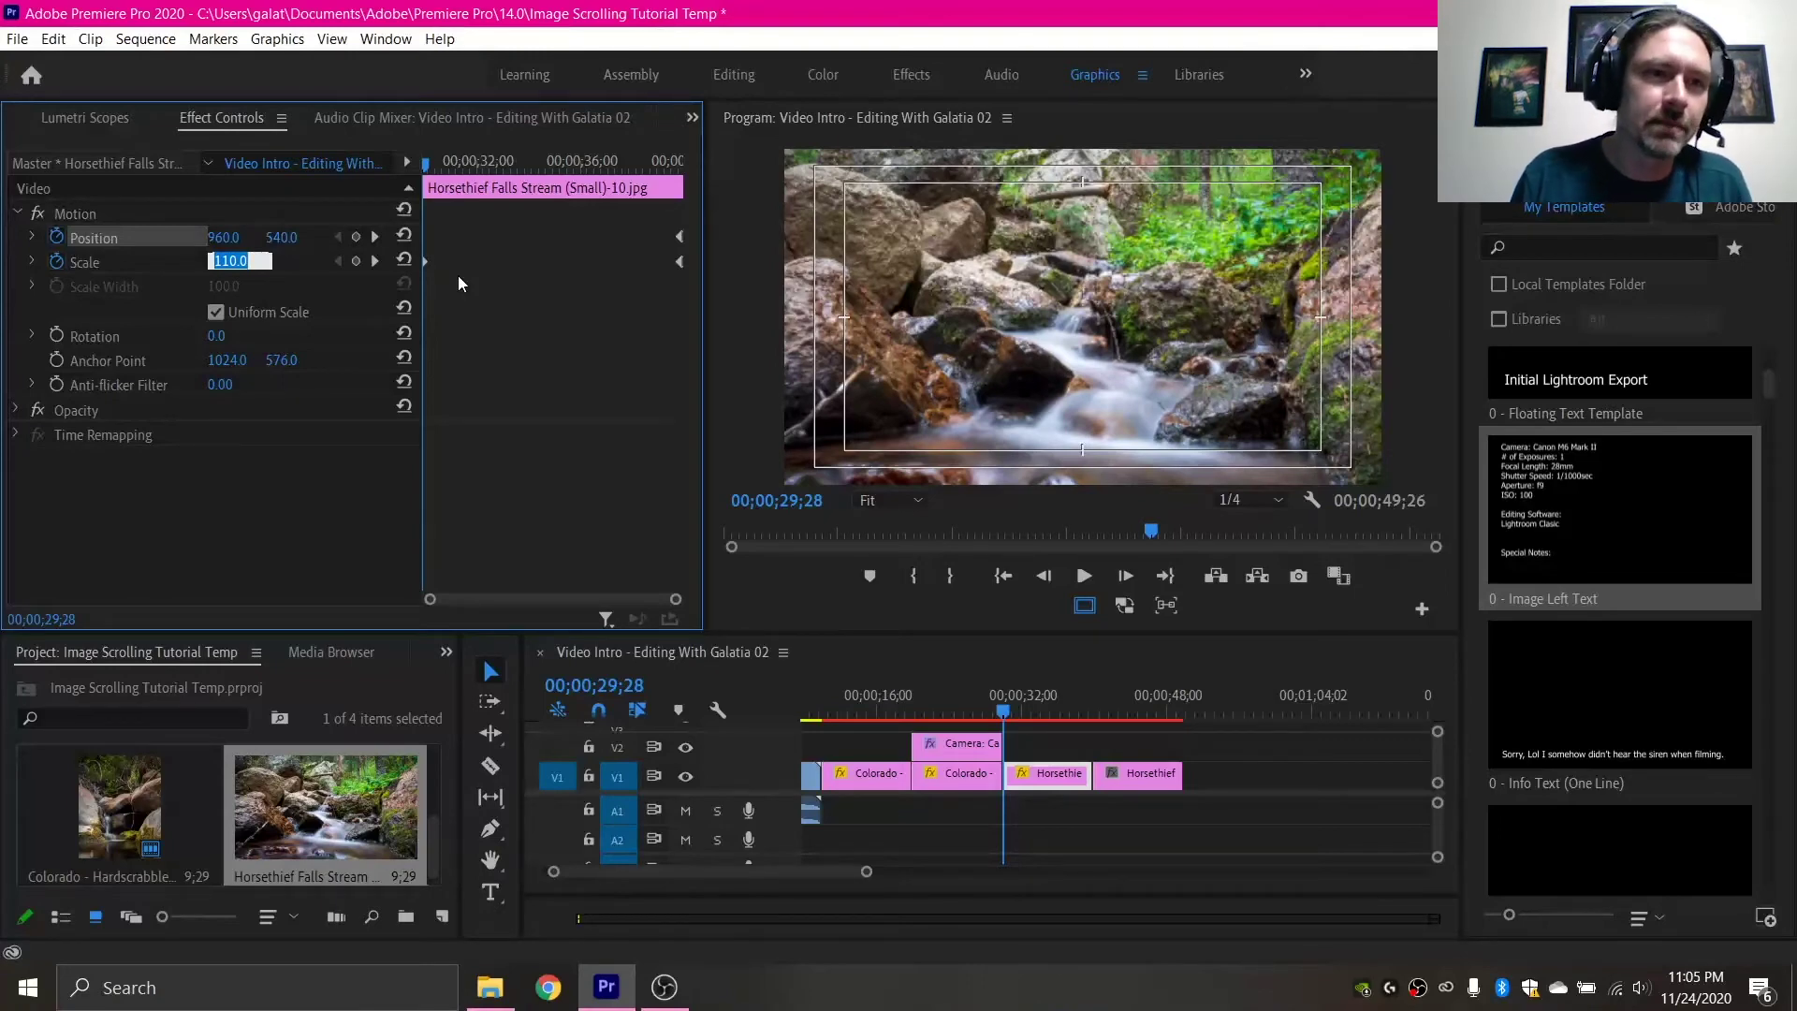
key(Return)
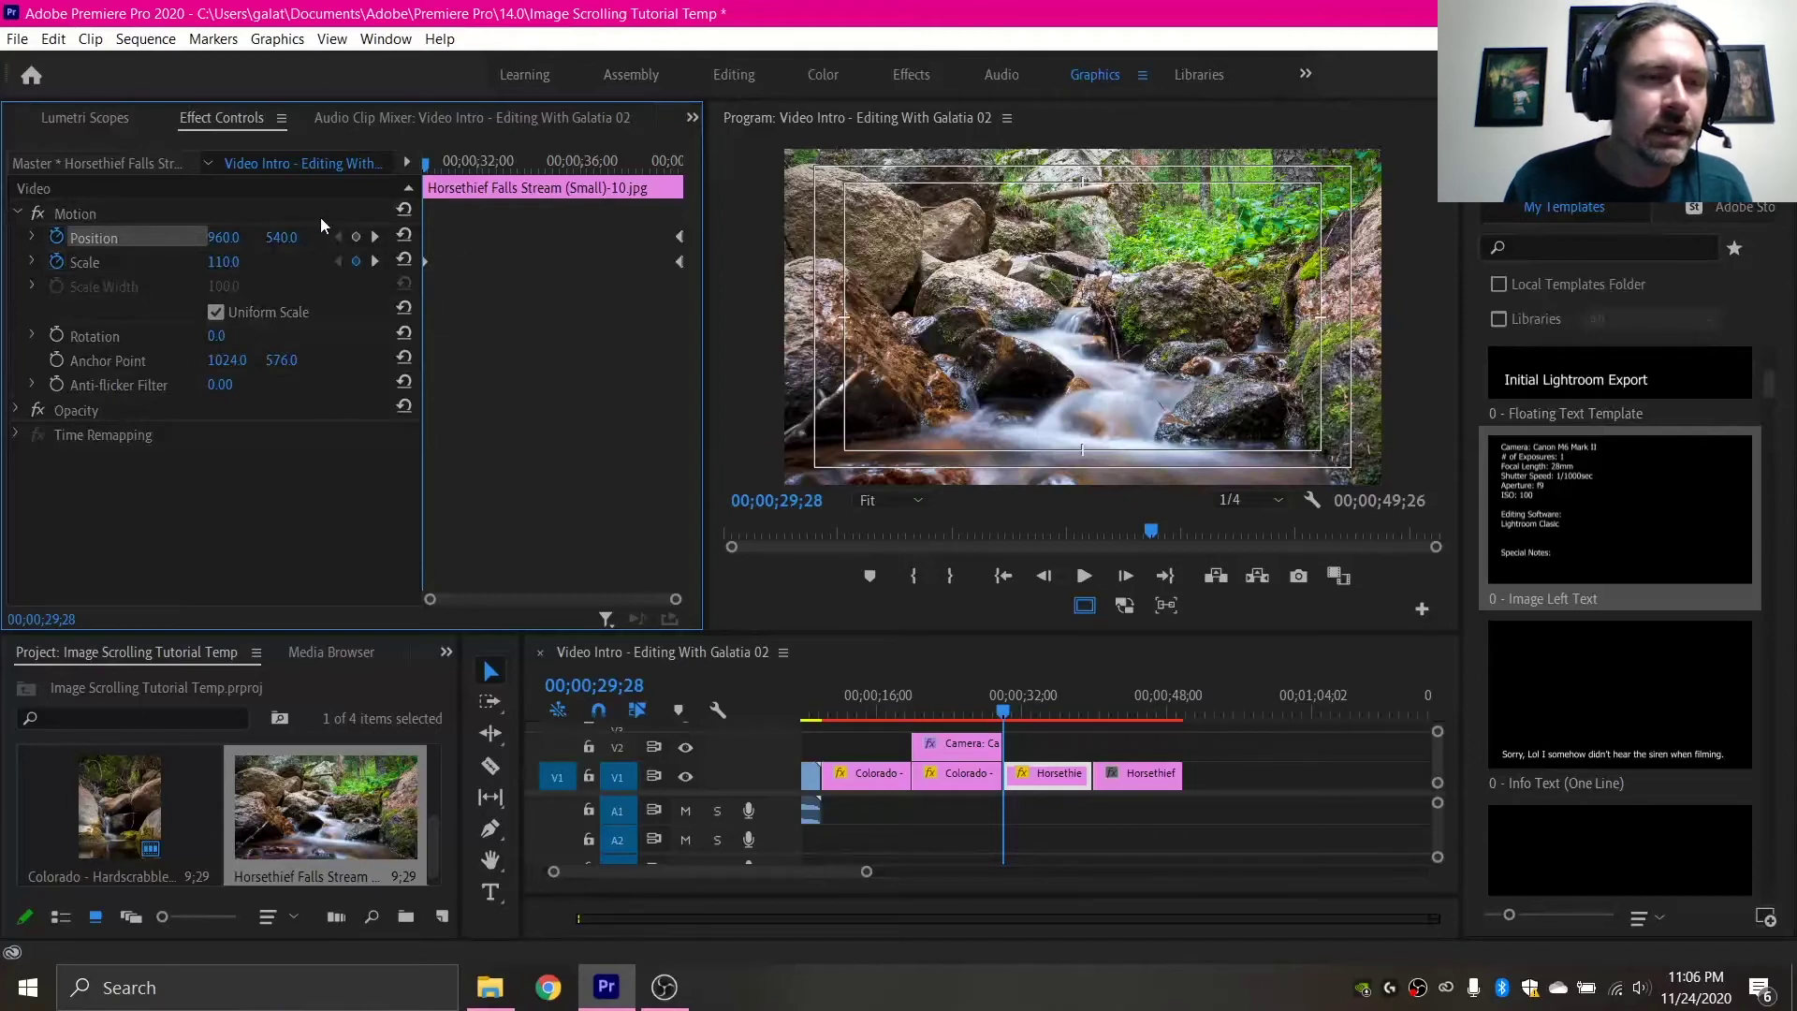
Step: Set the first Horsethief Falls clip's starting position to 795, 448 at 00;00;29;28
click(277, 237)
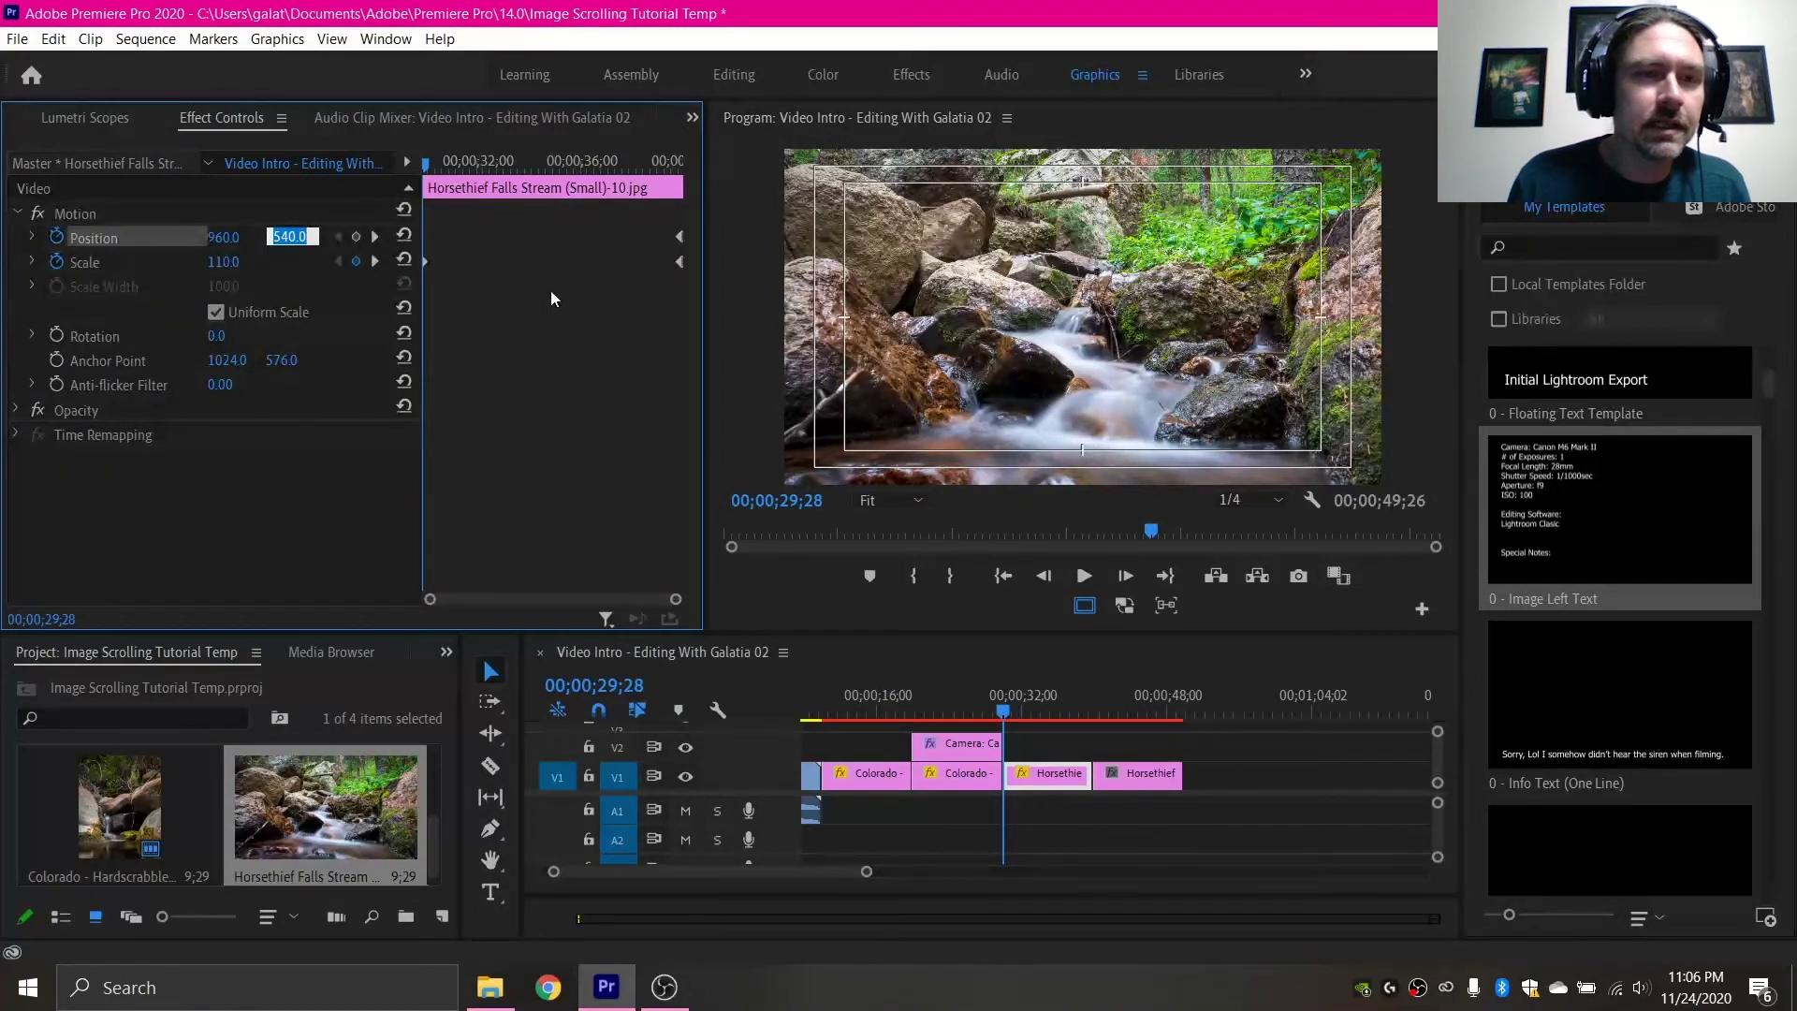
click(296, 481)
drag(283, 236, 71, 238)
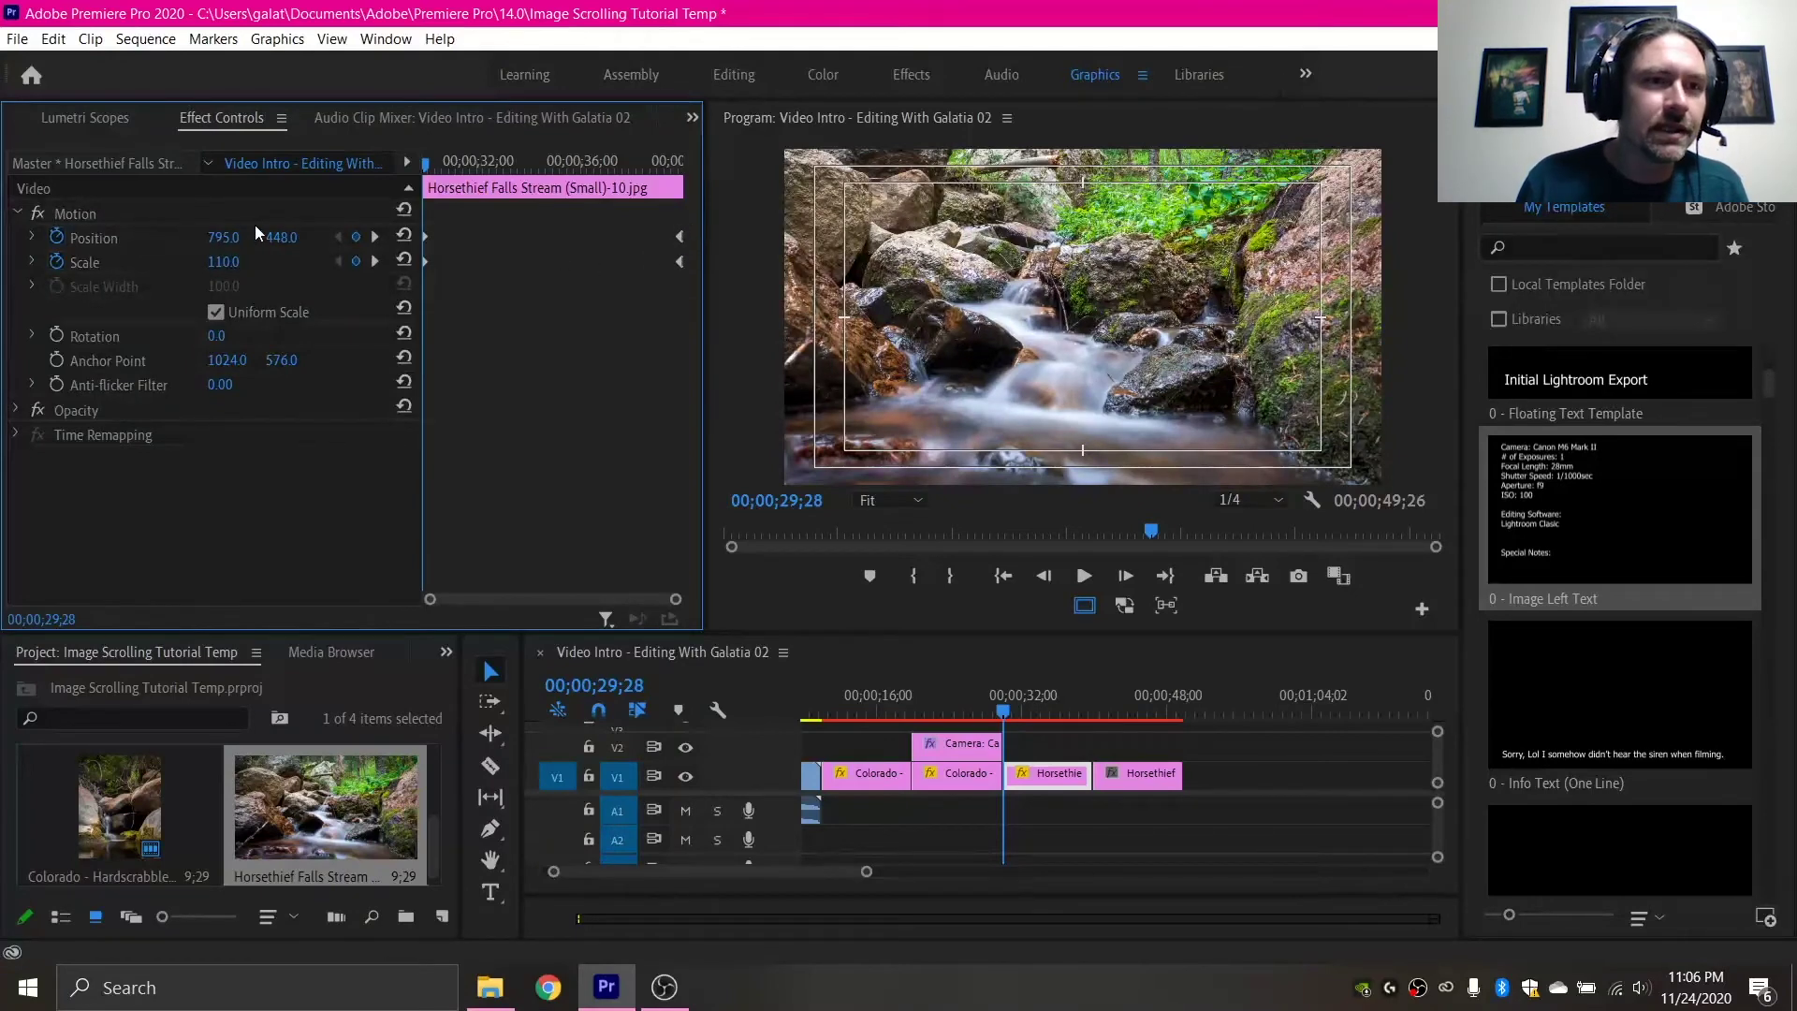
Step: Play the first Horsethief Falls clip from its start to review the pan and zoom-out
click(1083, 576)
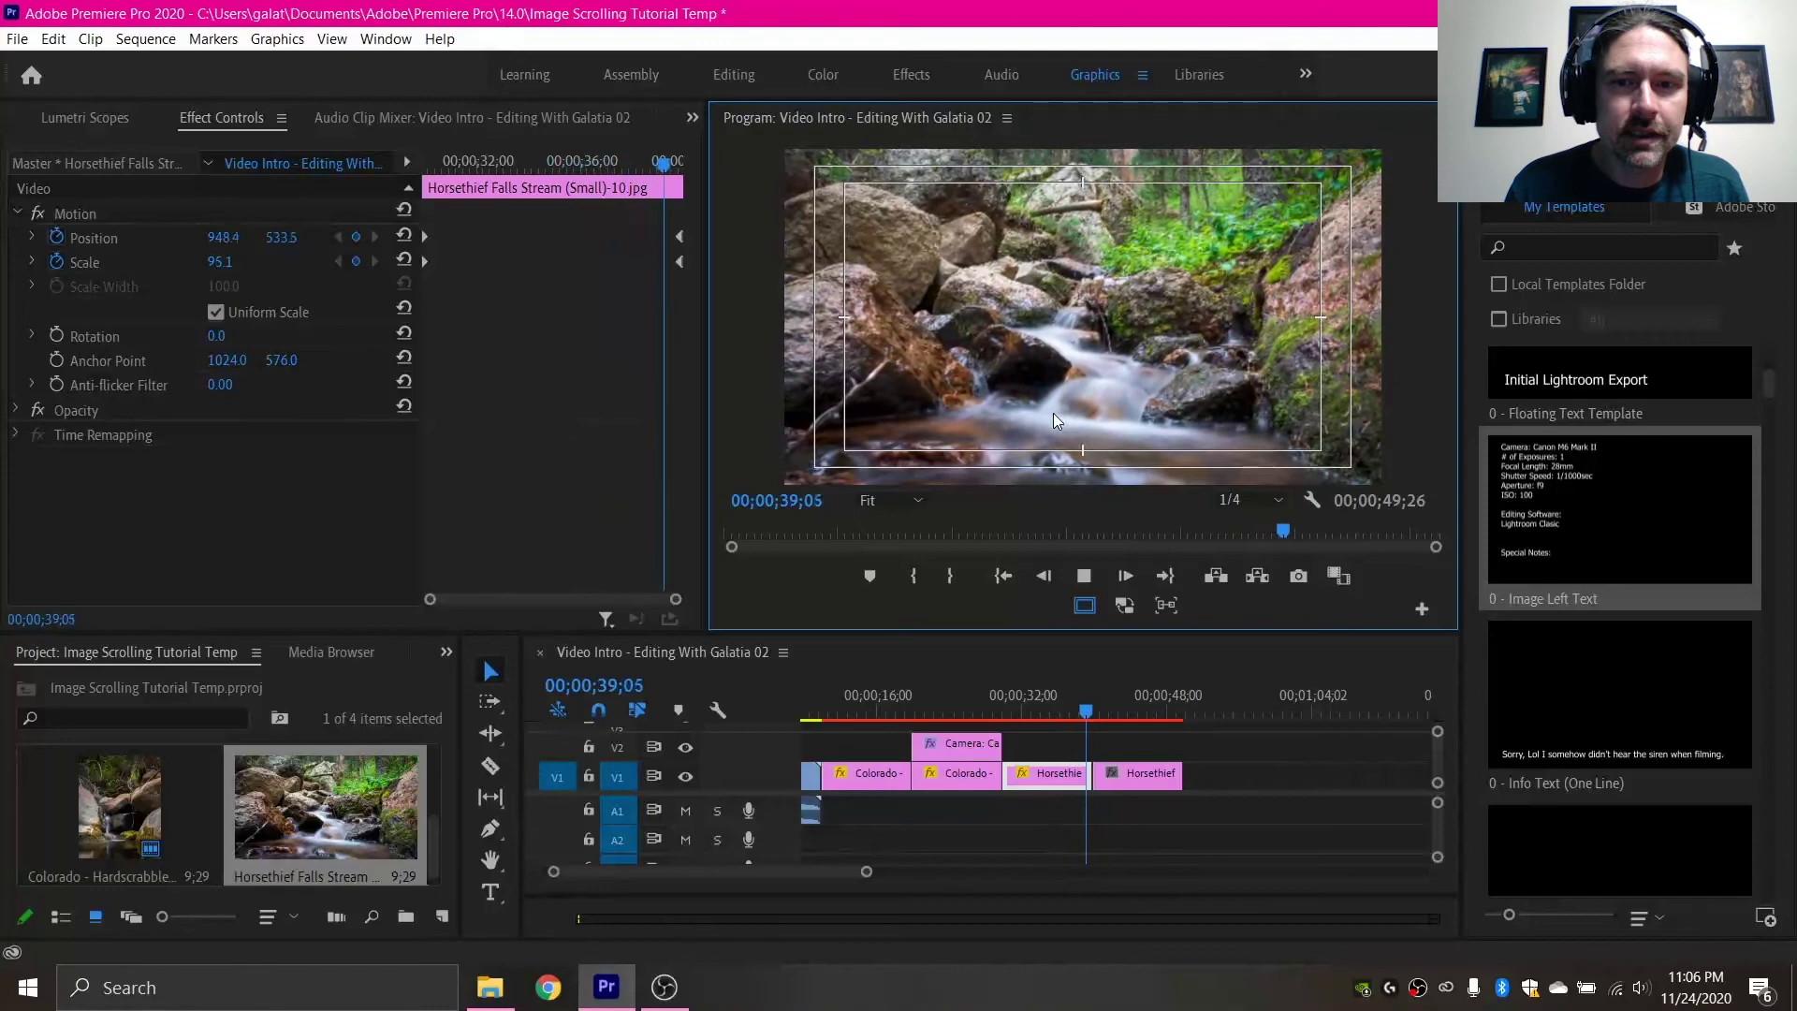
click(1086, 573)
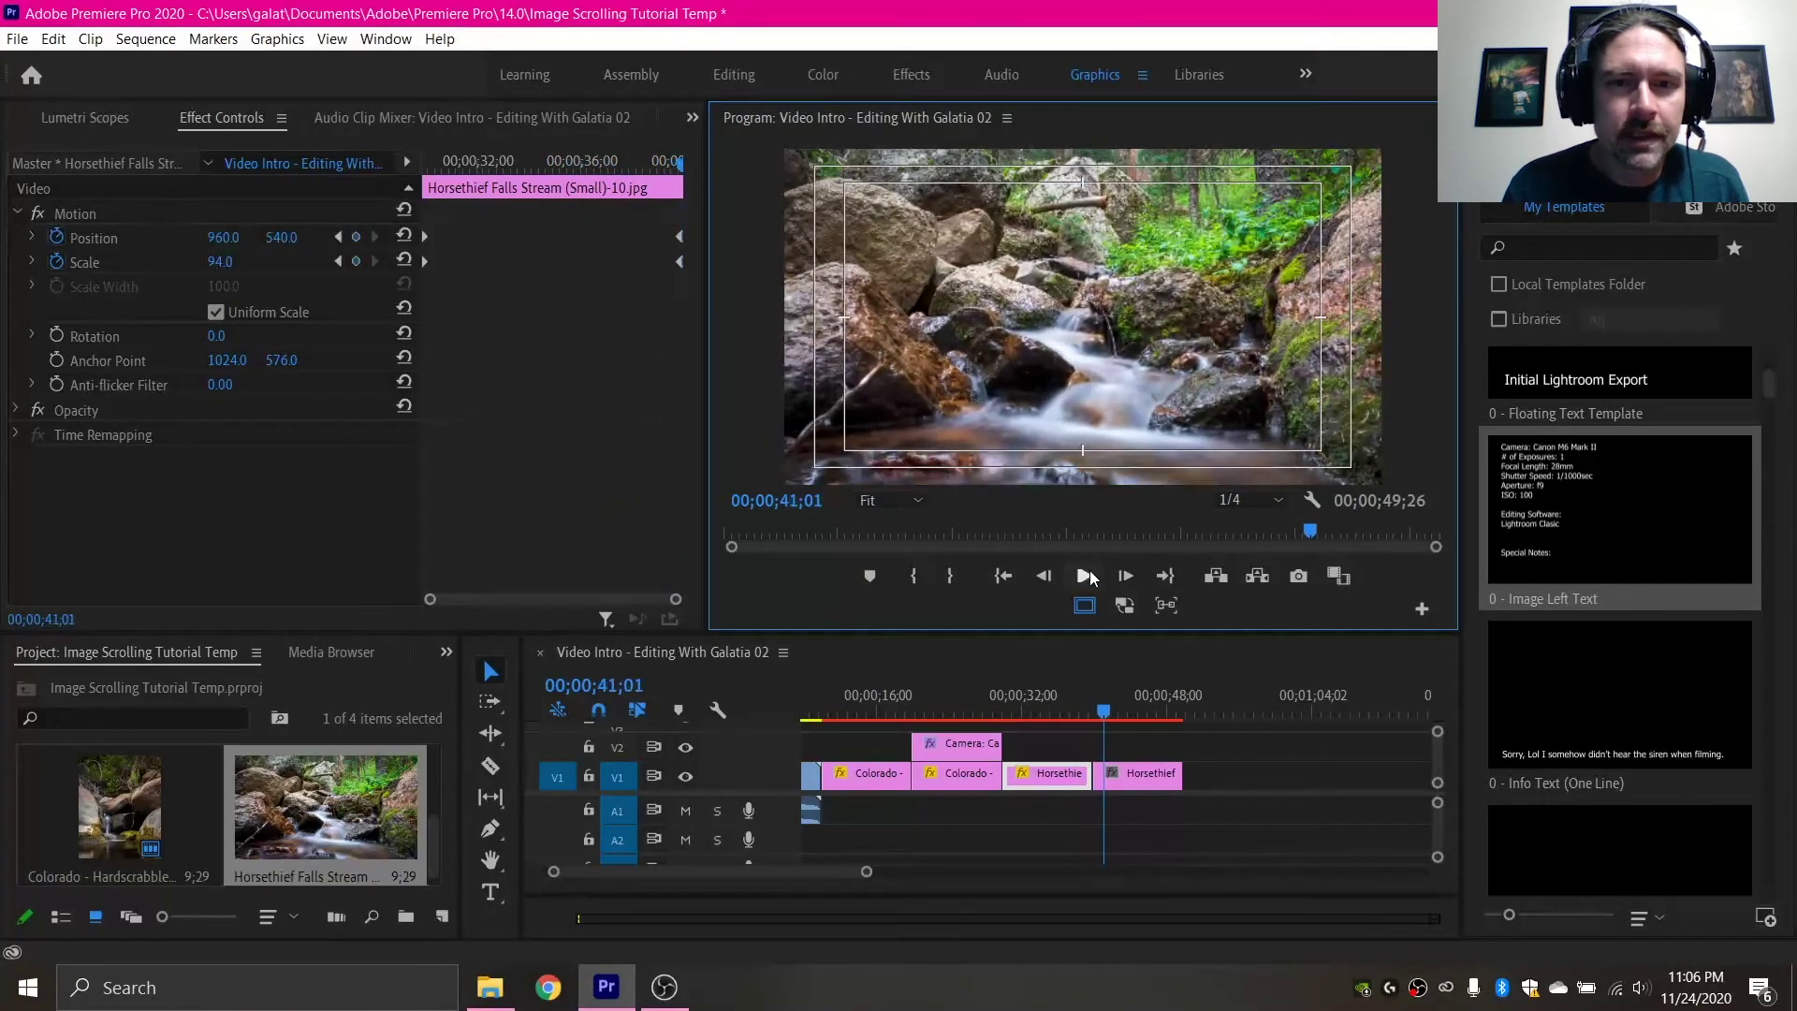
Step: Copy the ending position and scale keyframes of the first Horsethief Falls clip to the start of the second, 00;00;39;27
click(671, 223)
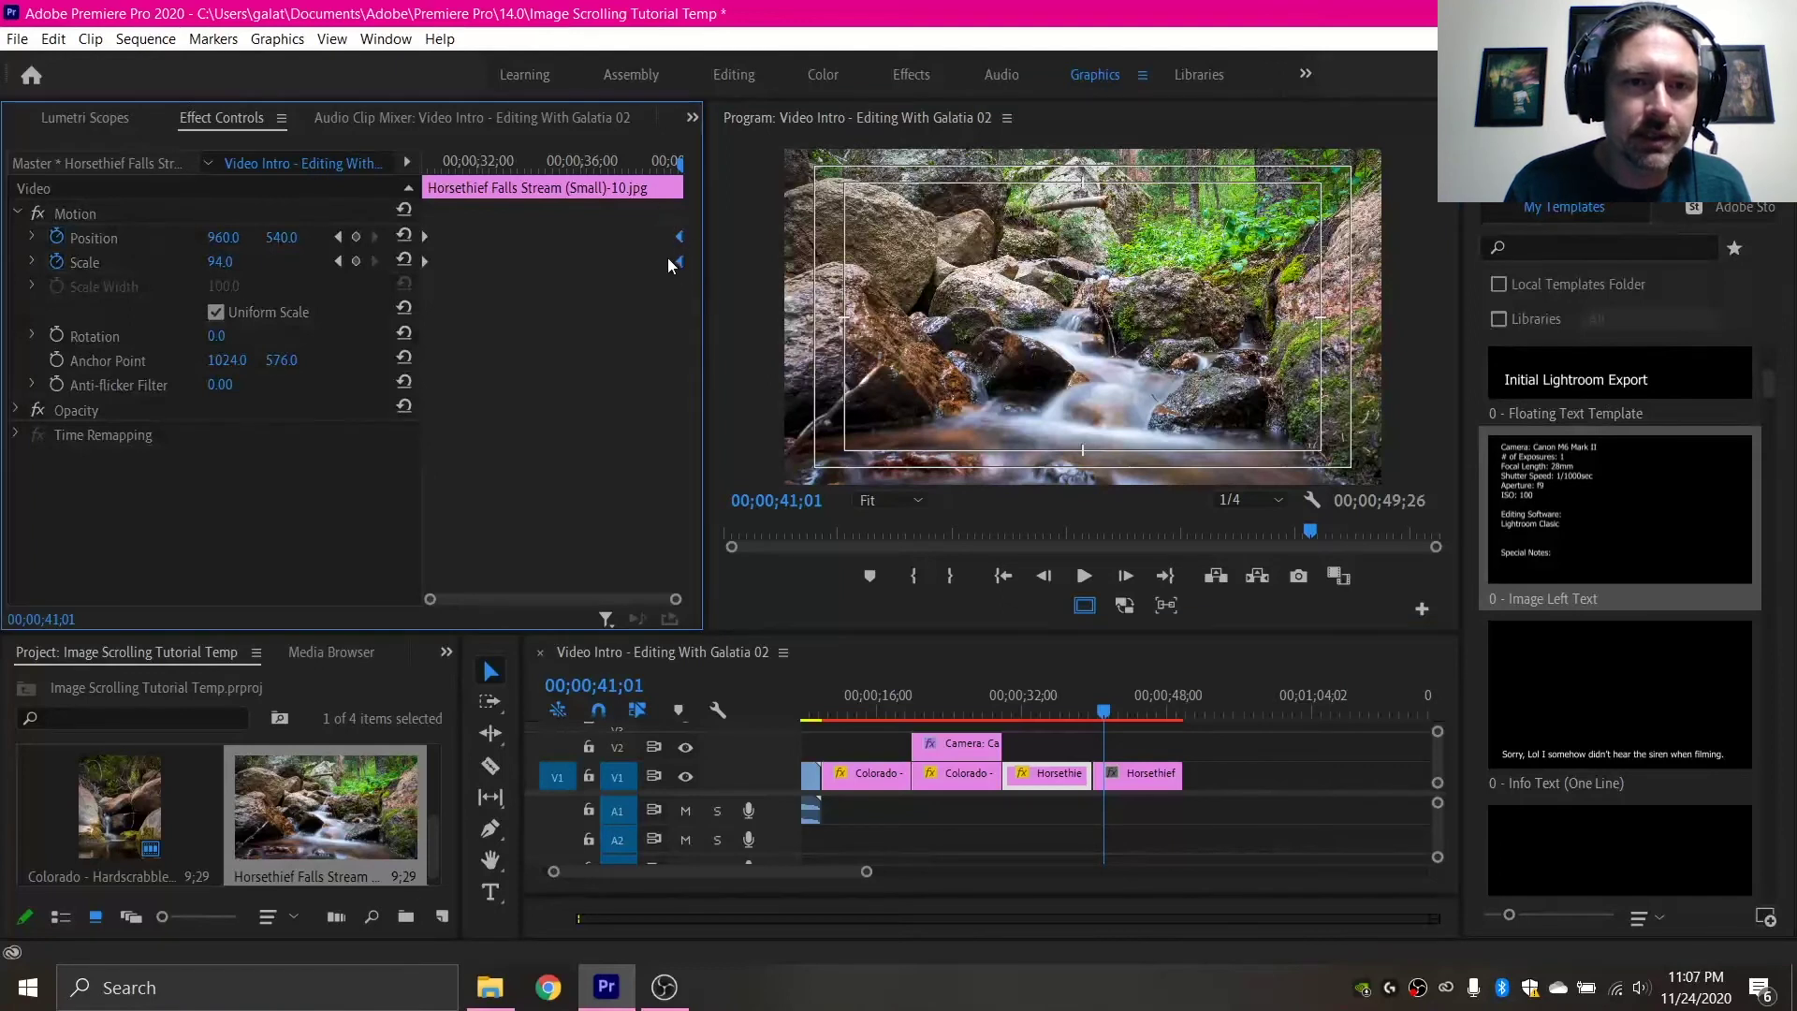
right_click(679, 238)
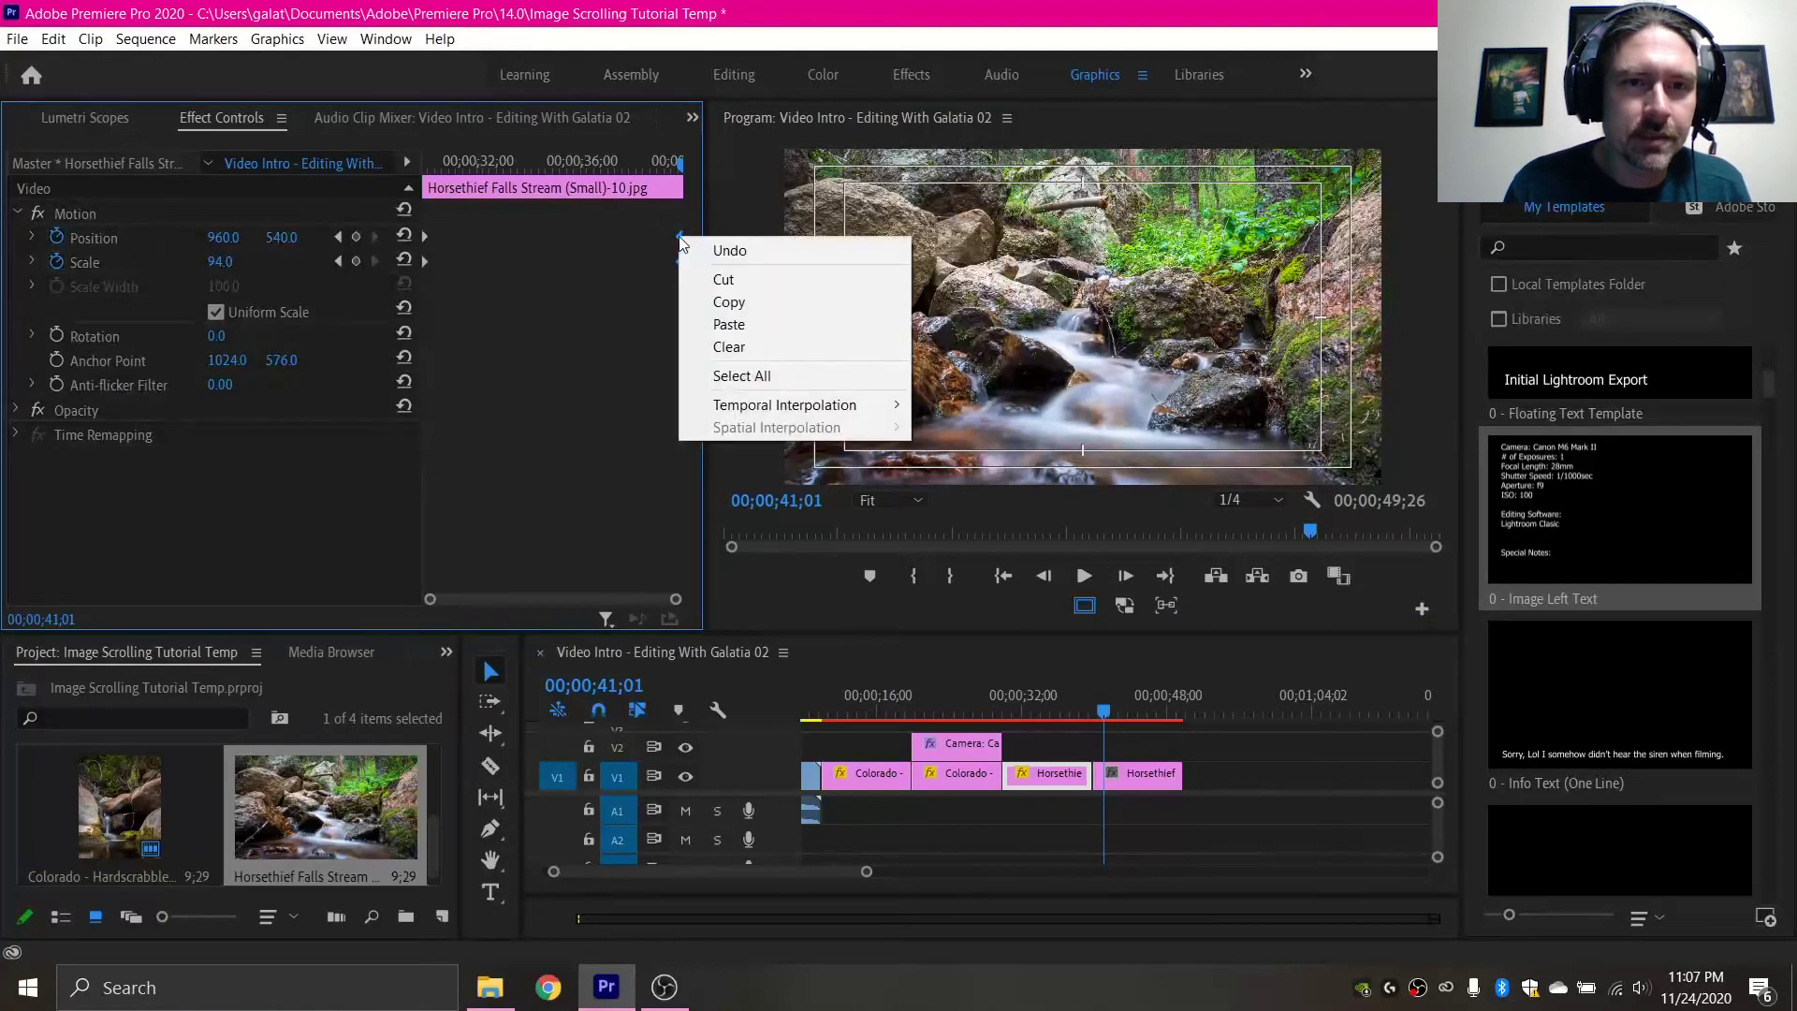
click(721, 302)
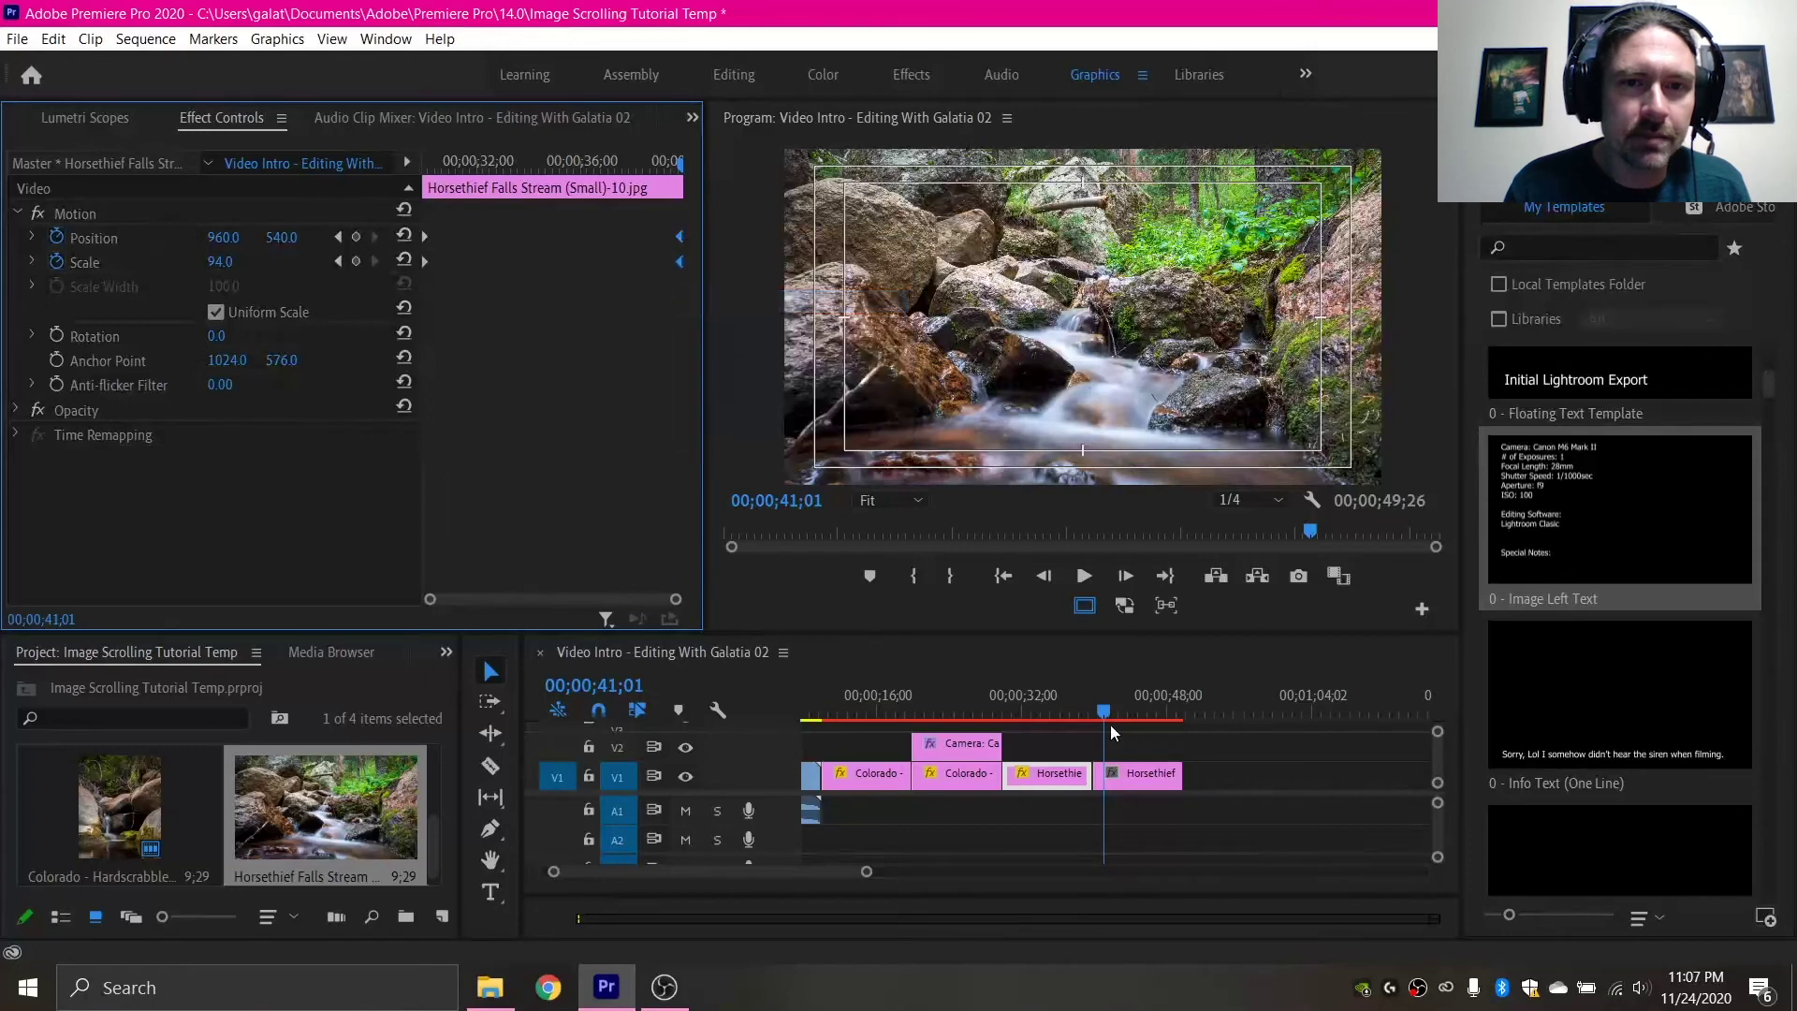
click(1130, 780)
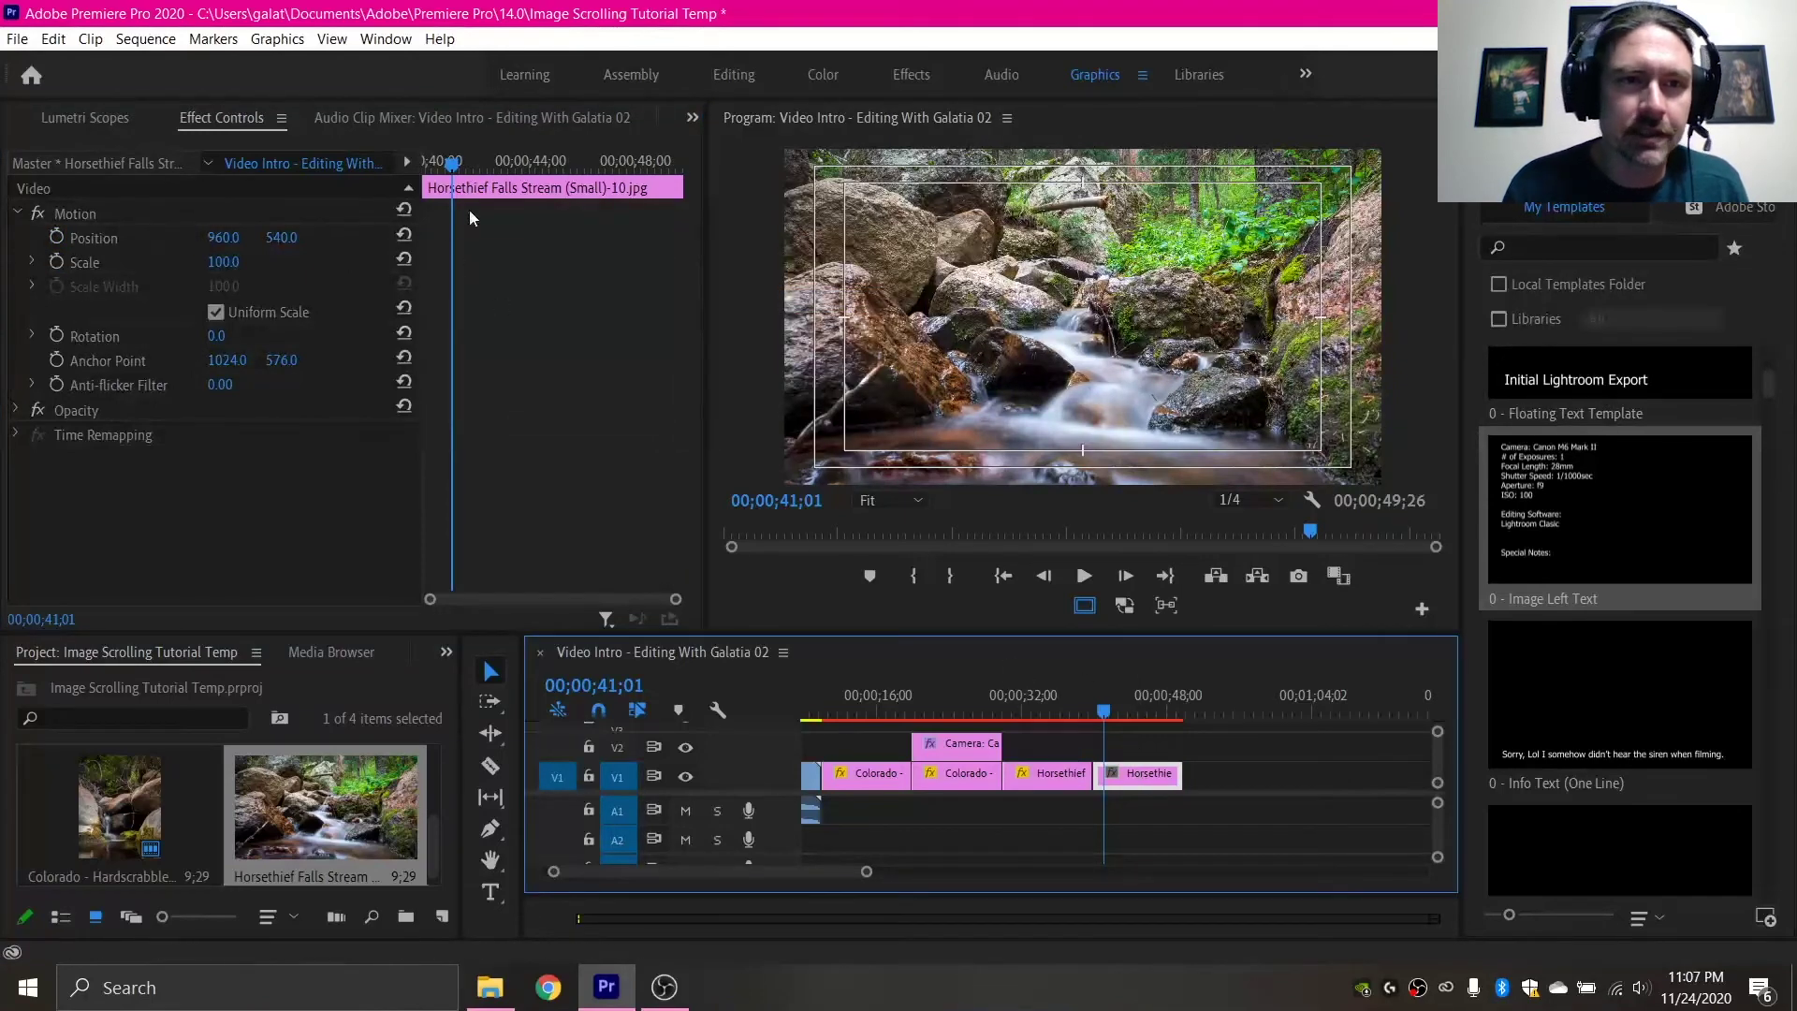
click(452, 173)
drag(452, 173, 407, 168)
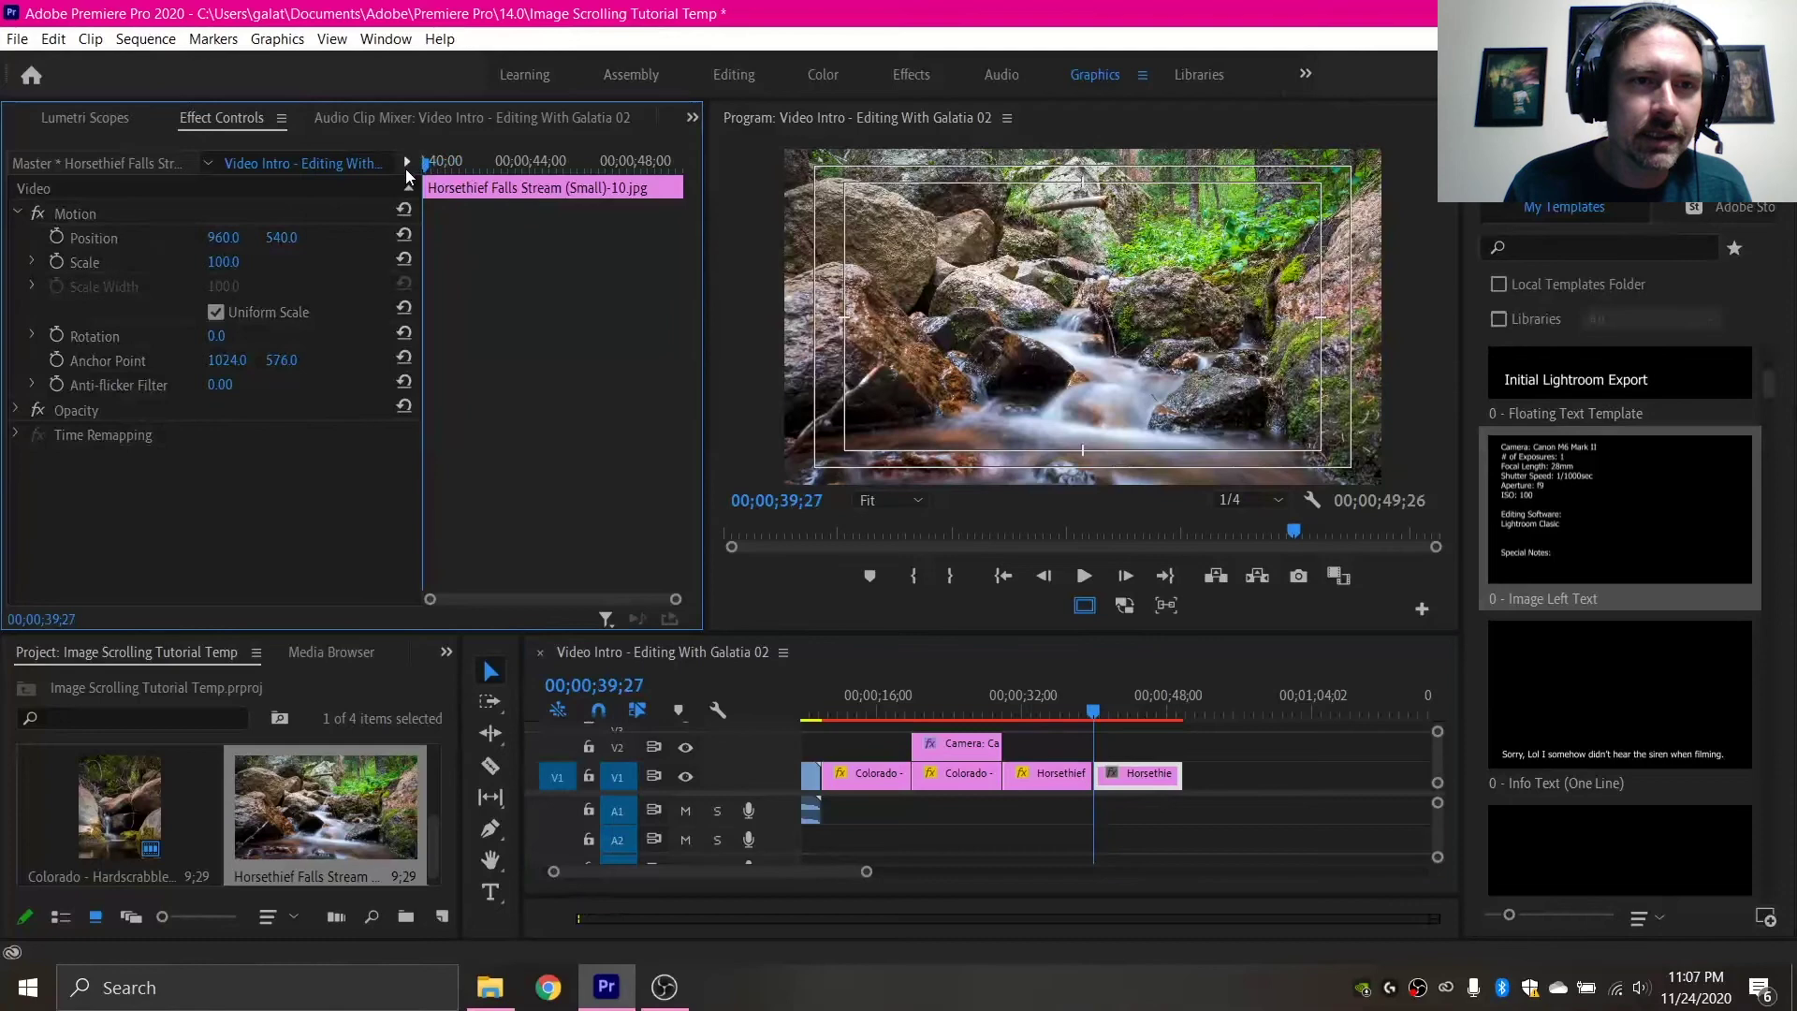
right_click(453, 224)
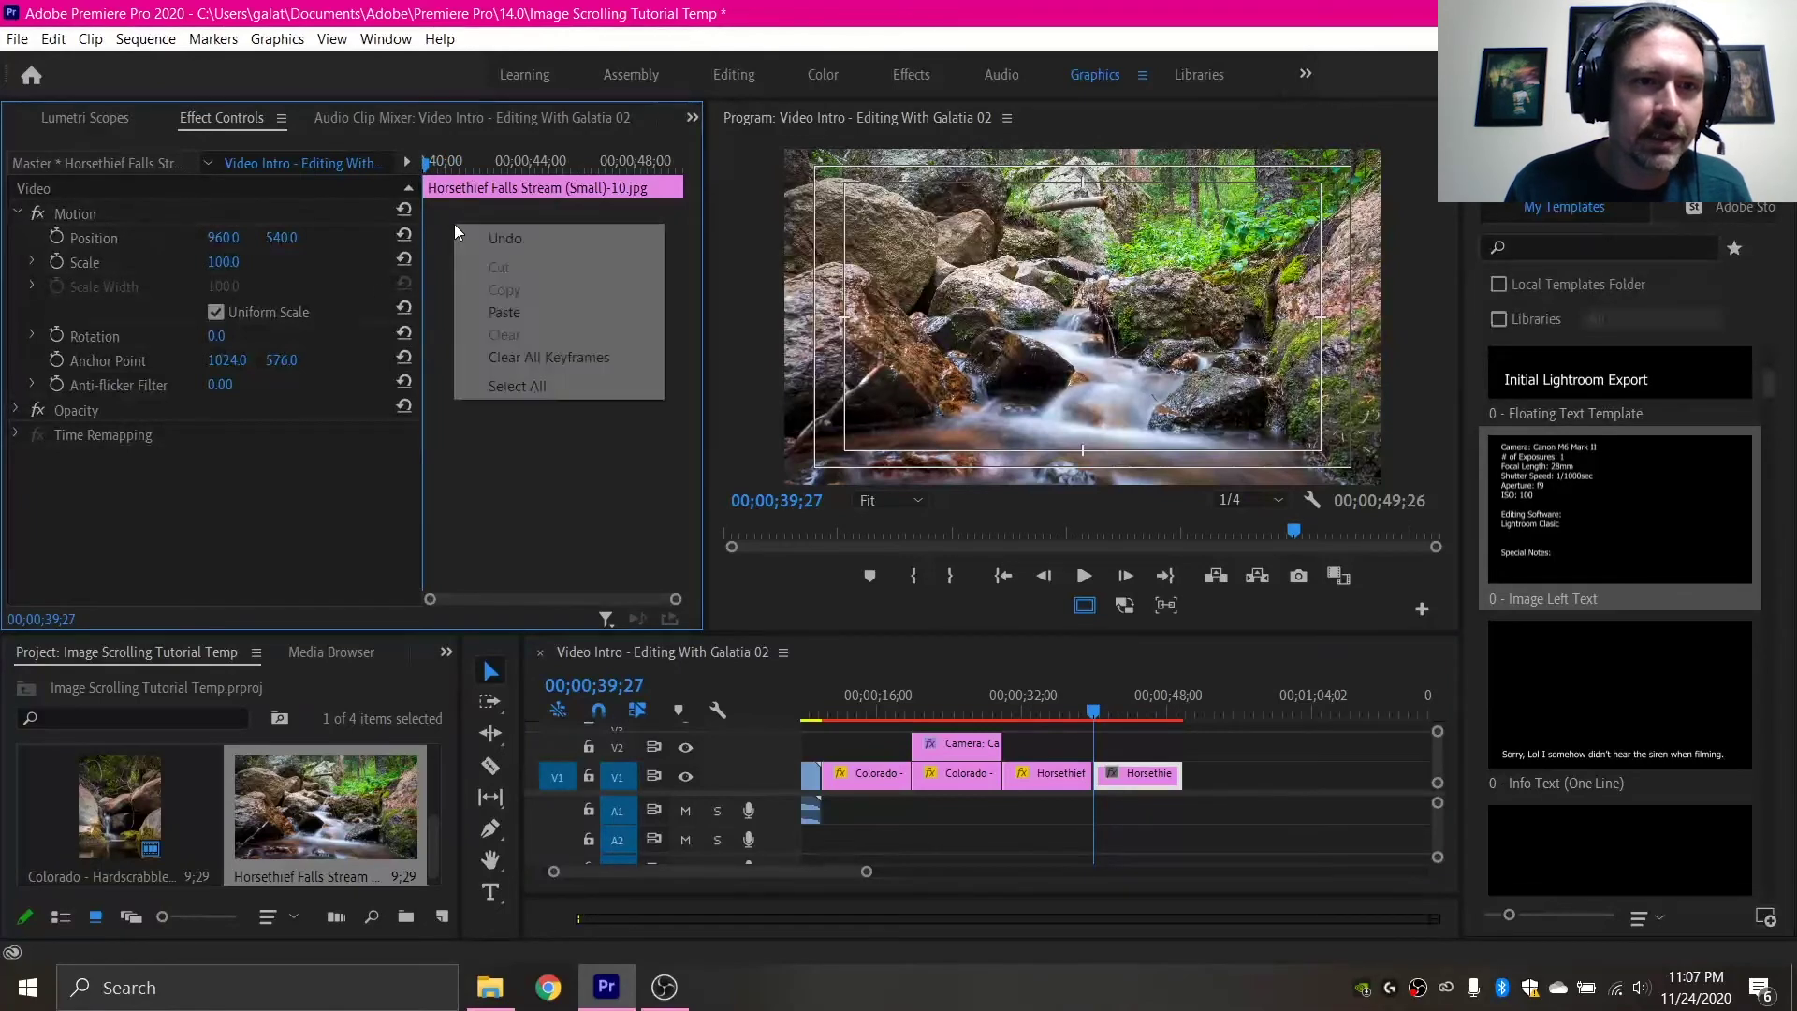
click(541, 319)
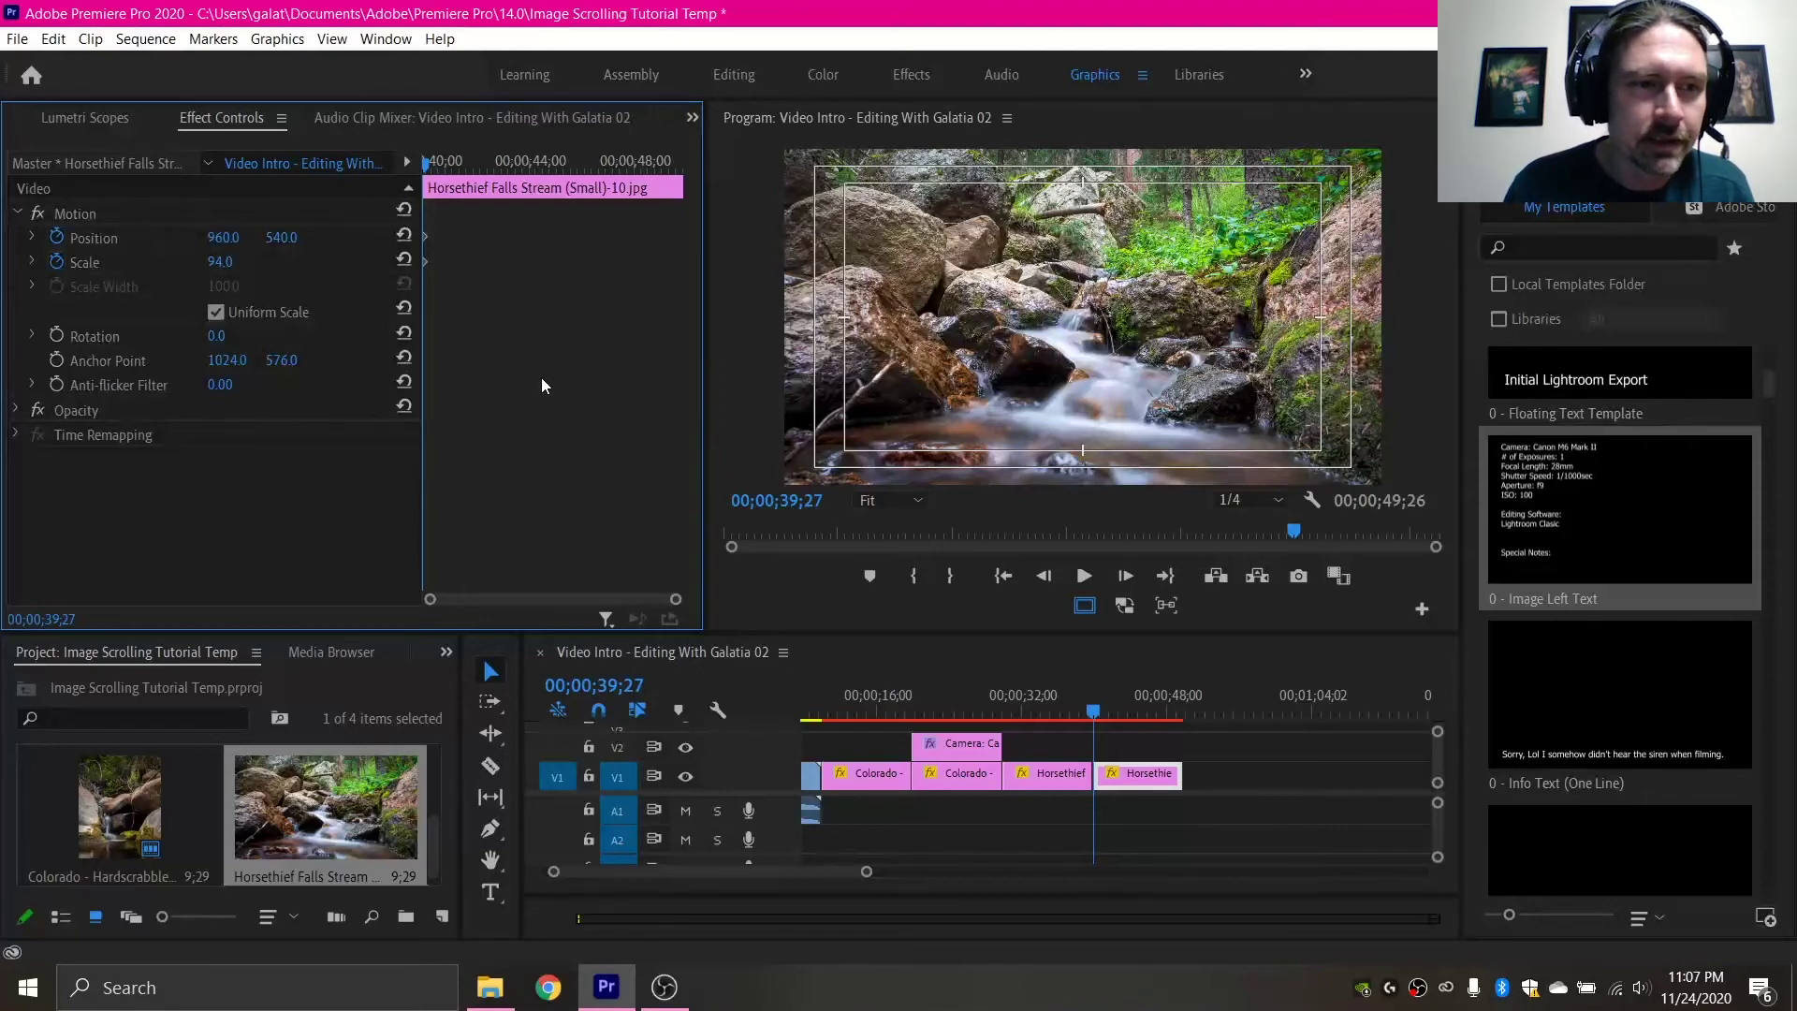
Step: At 00;00;40;27 in the second Horsethief Falls clip, add position and scale keyframes by resetting both to their defaults
key(Right)
key(Right)
key(Right)
key(Right)
key(Right)
key(Right)
key(Right)
key(Right)
key(Right)
key(Right)
key(Right)
key(Right)
key(Right)
key(Right)
key(Right)
key(Right)
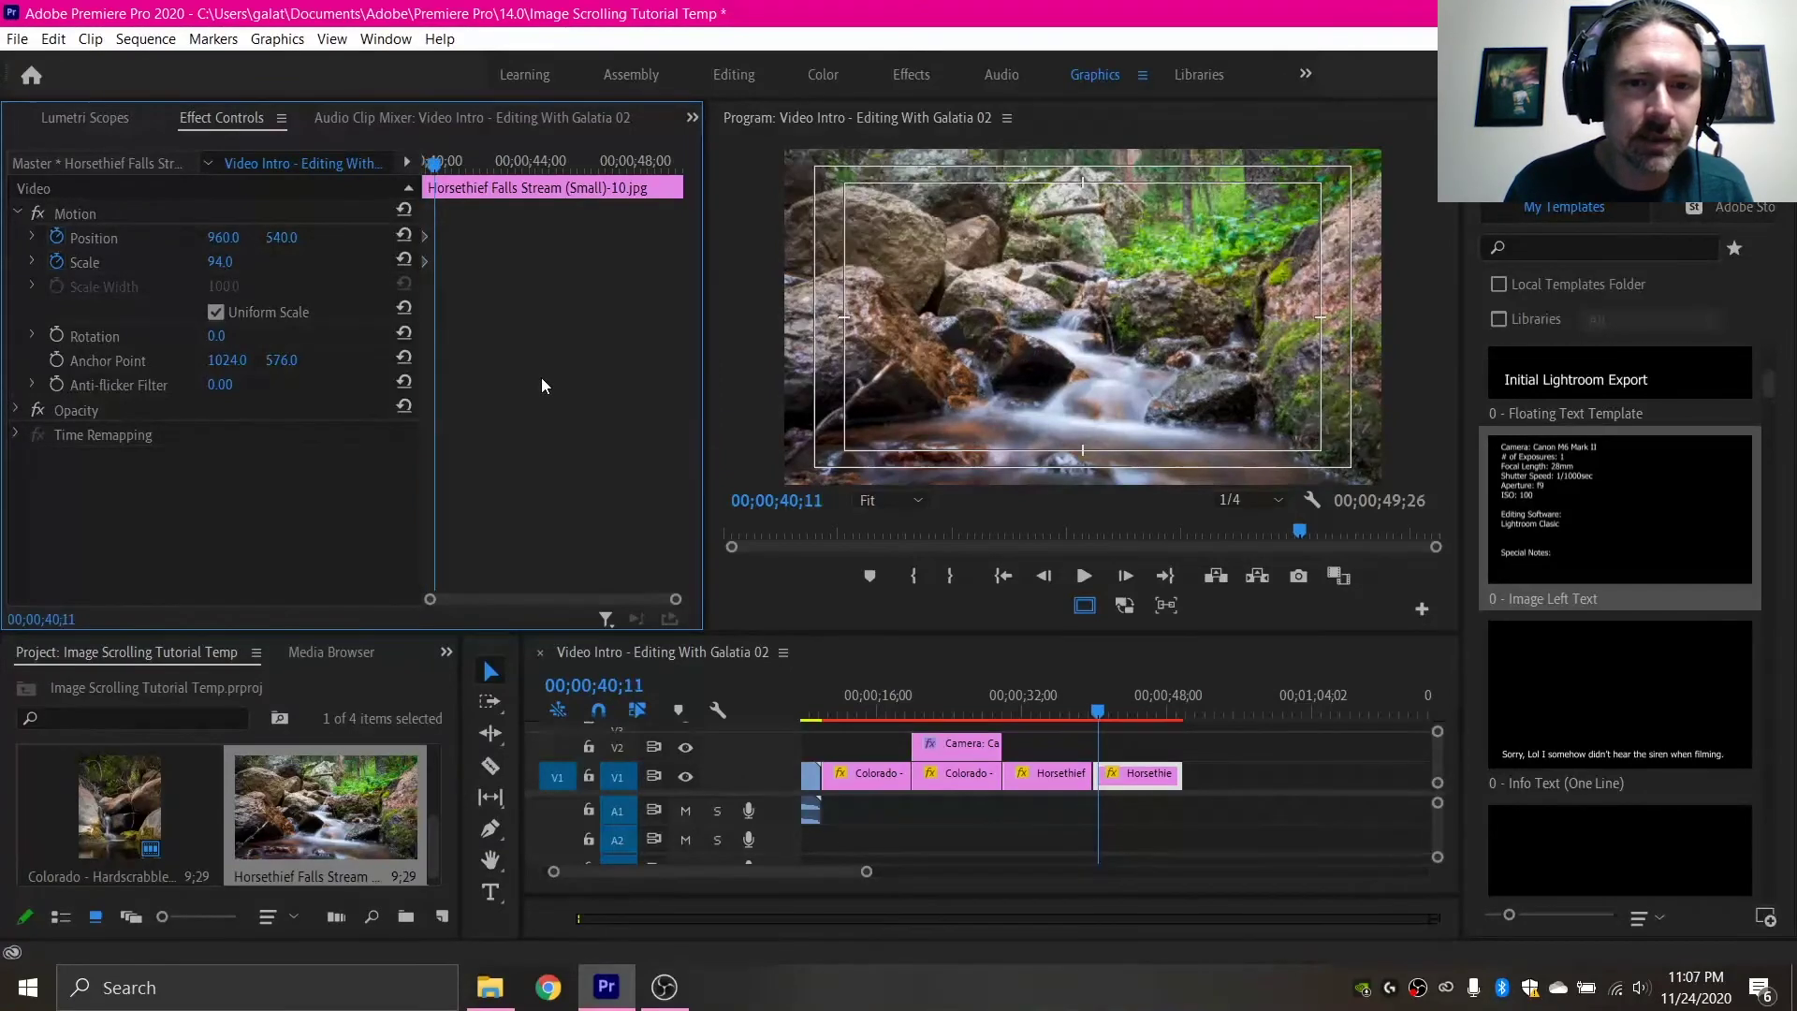
key(Right)
key(Right)
key(Right)
key(Right)
key(Right)
key(Right)
key(Right)
key(Right)
key(Right)
key(Right)
key(Right)
key(Right)
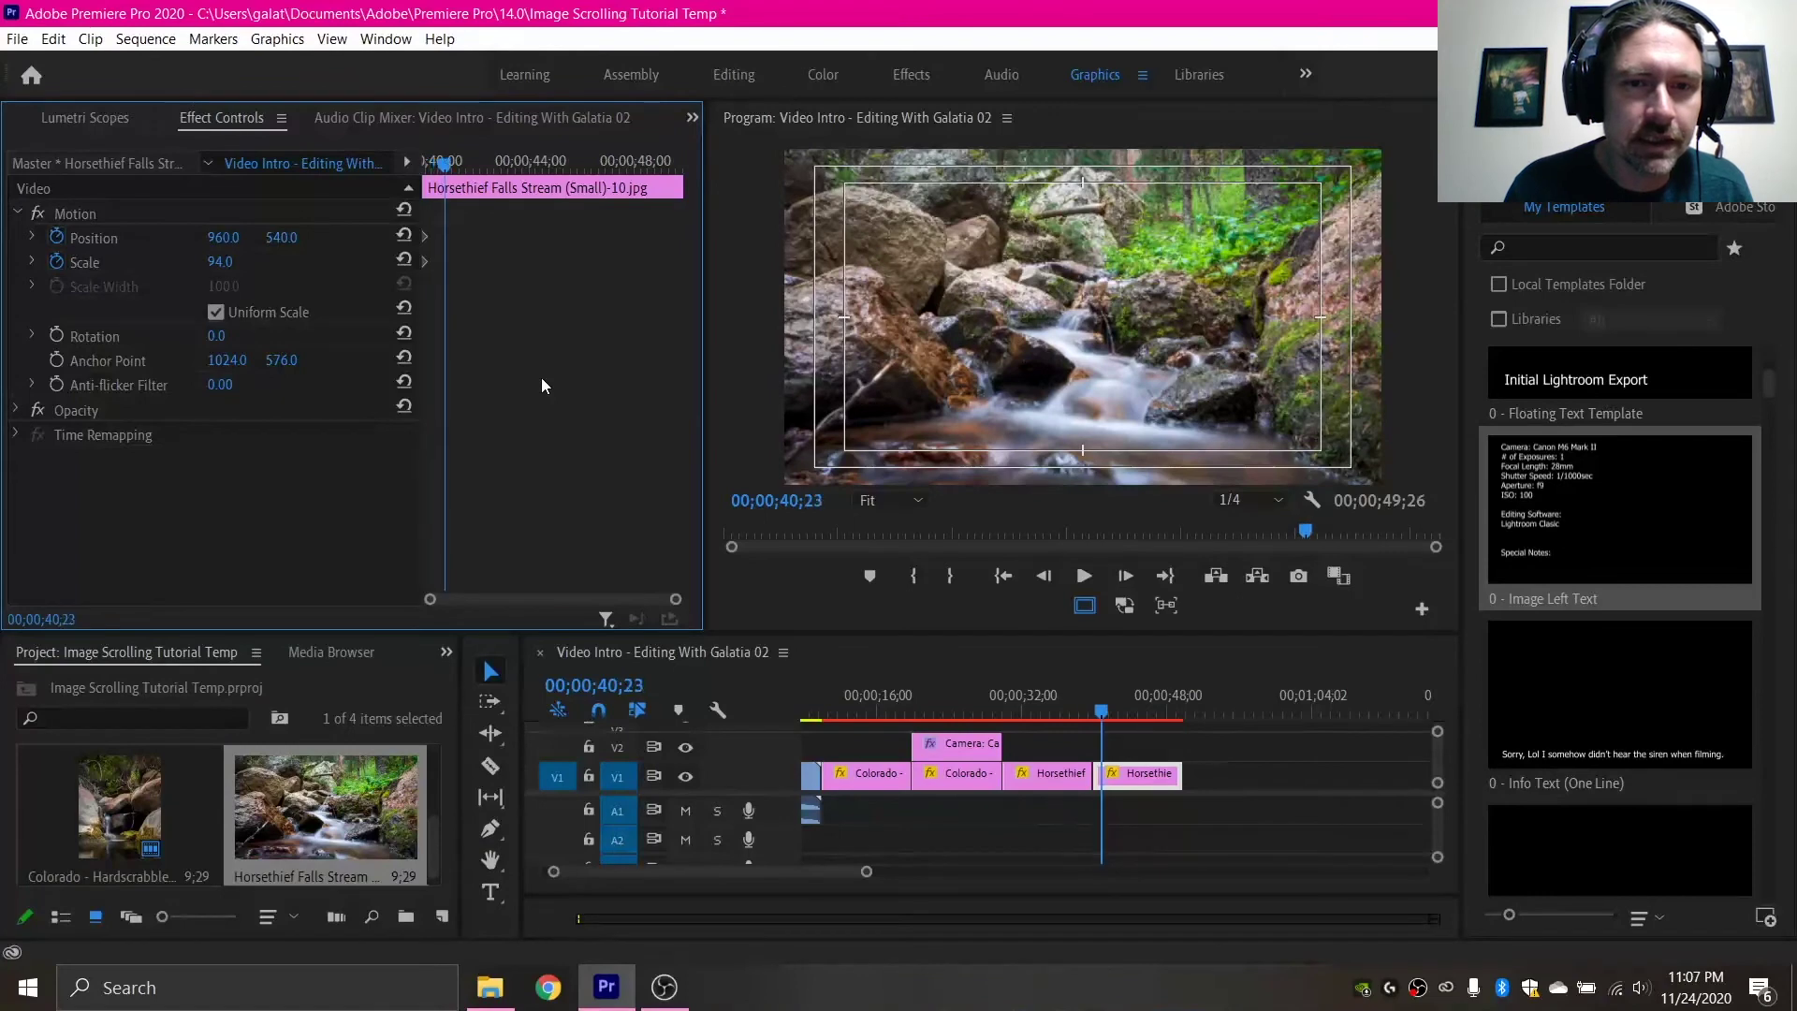
key(Right)
key(Right)
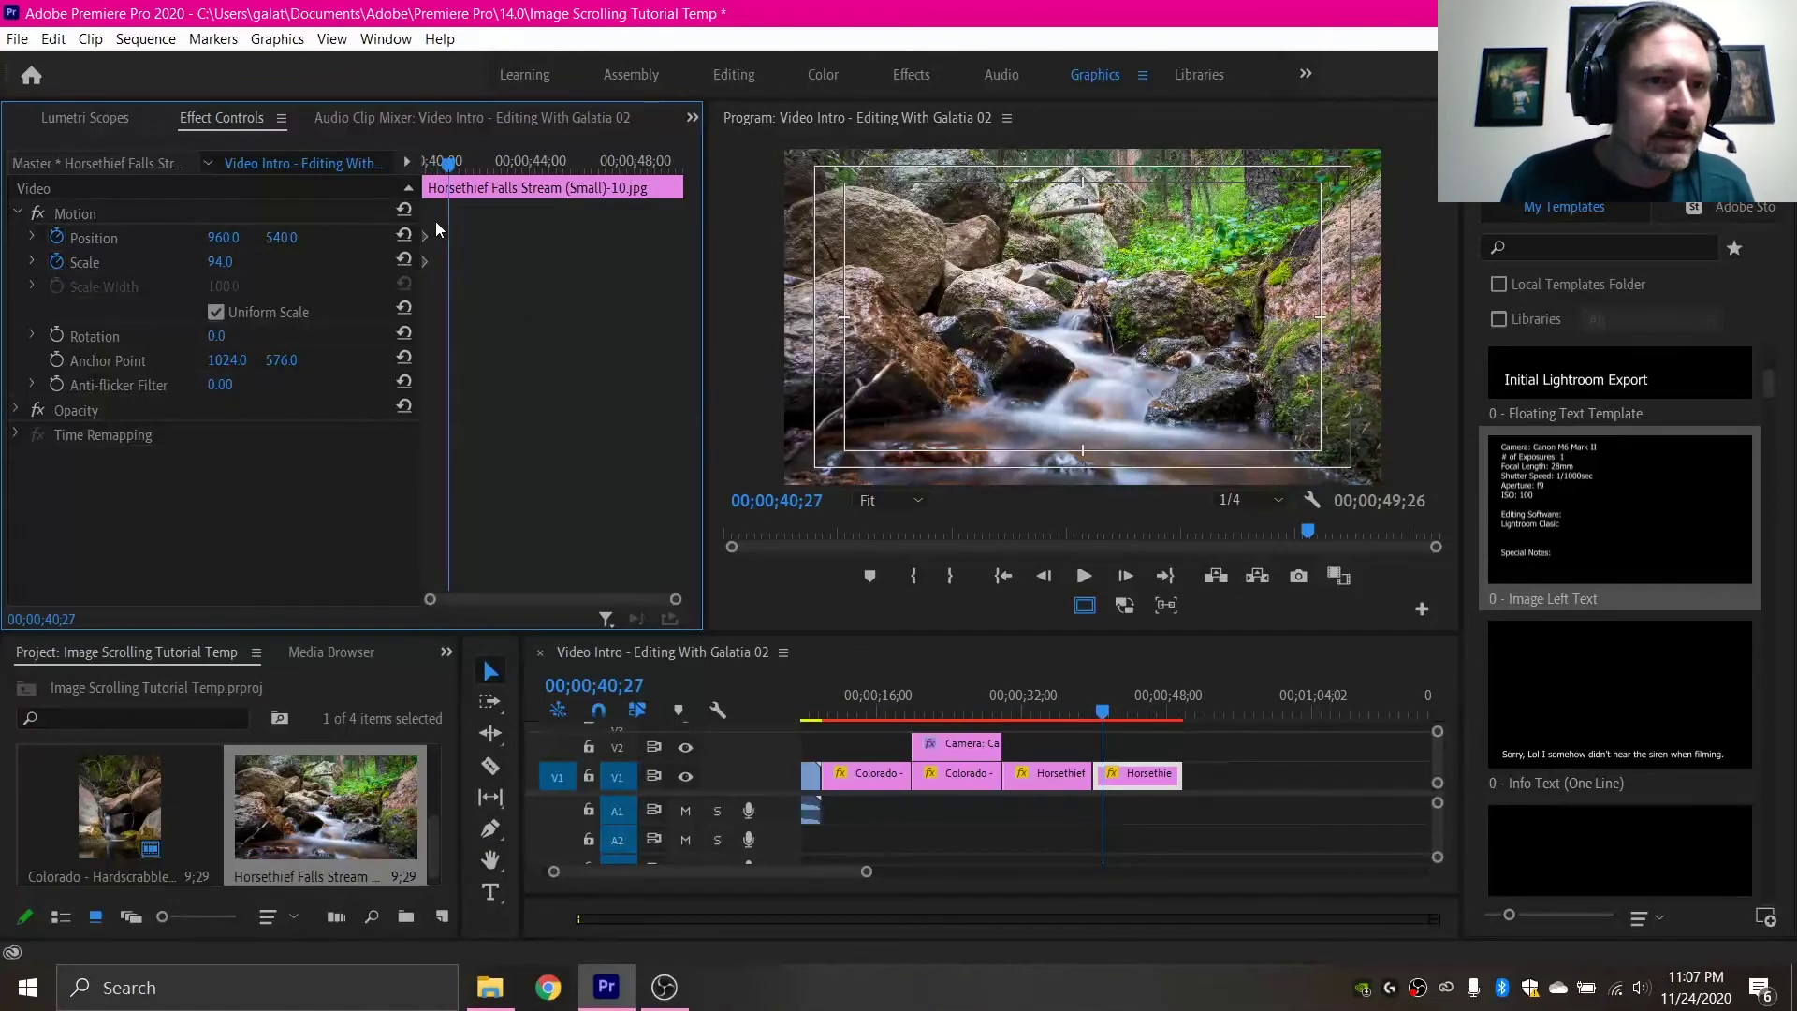
click(403, 236)
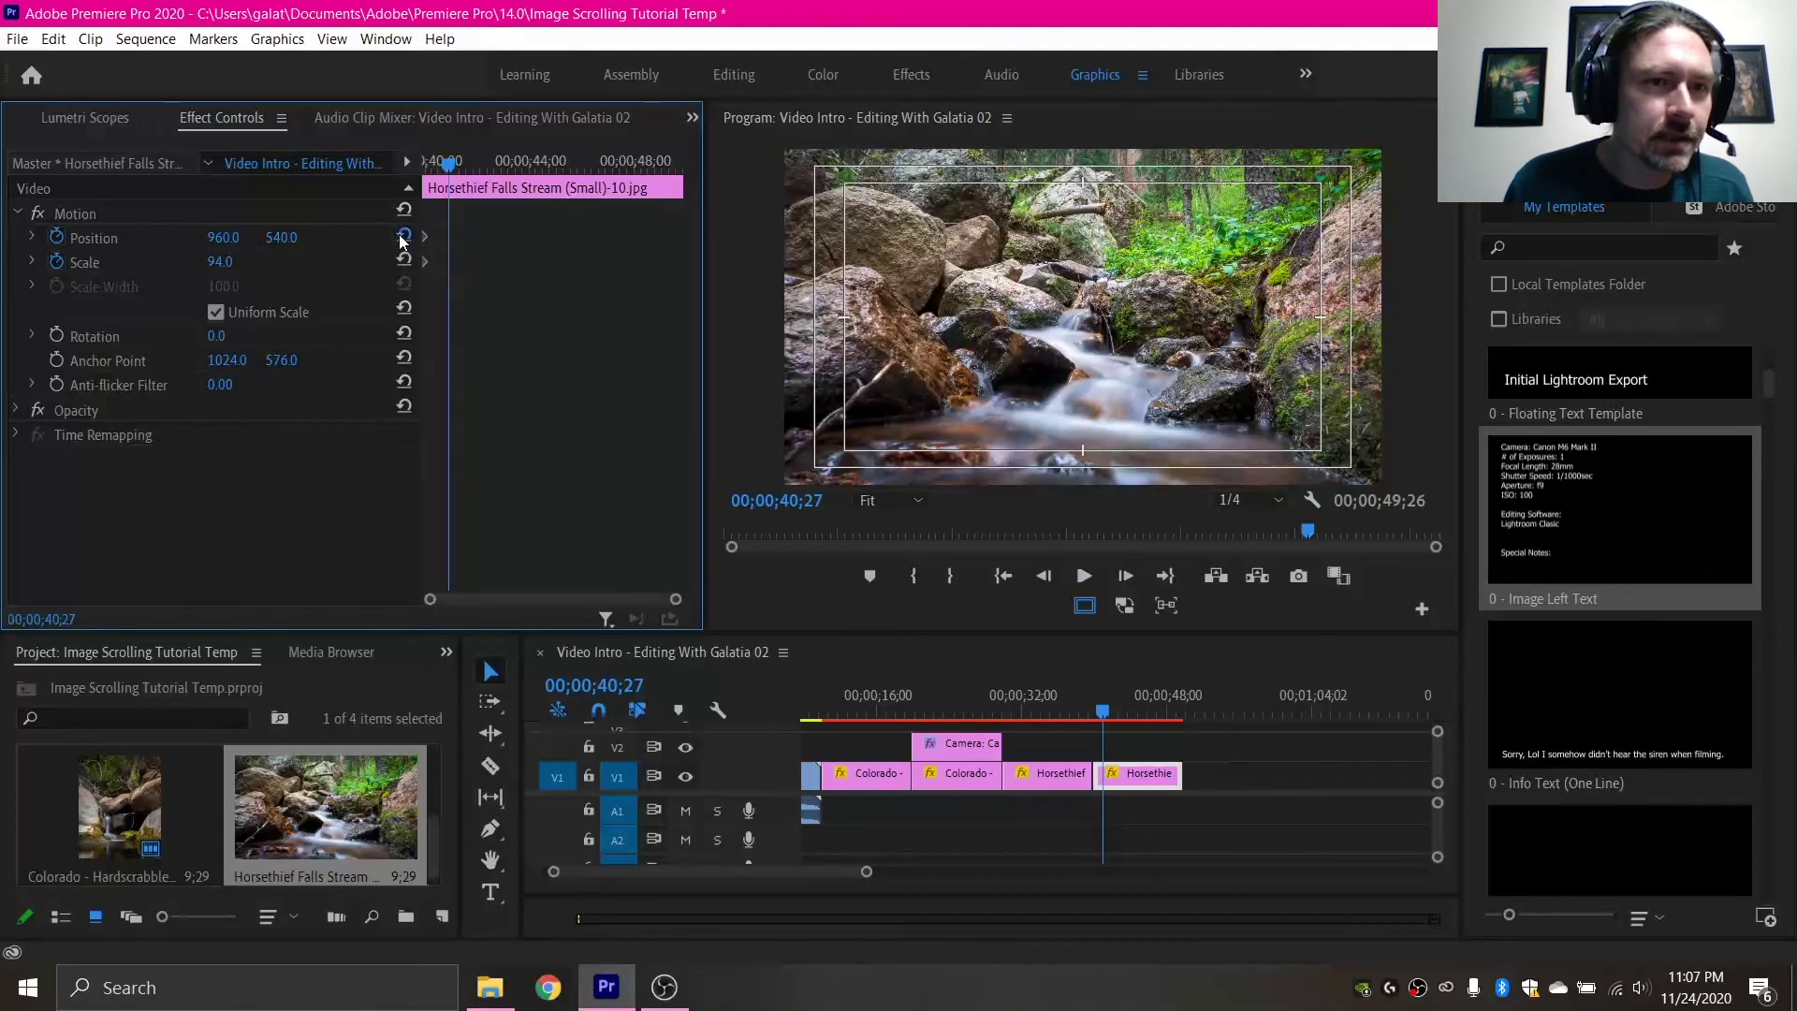
click(402, 262)
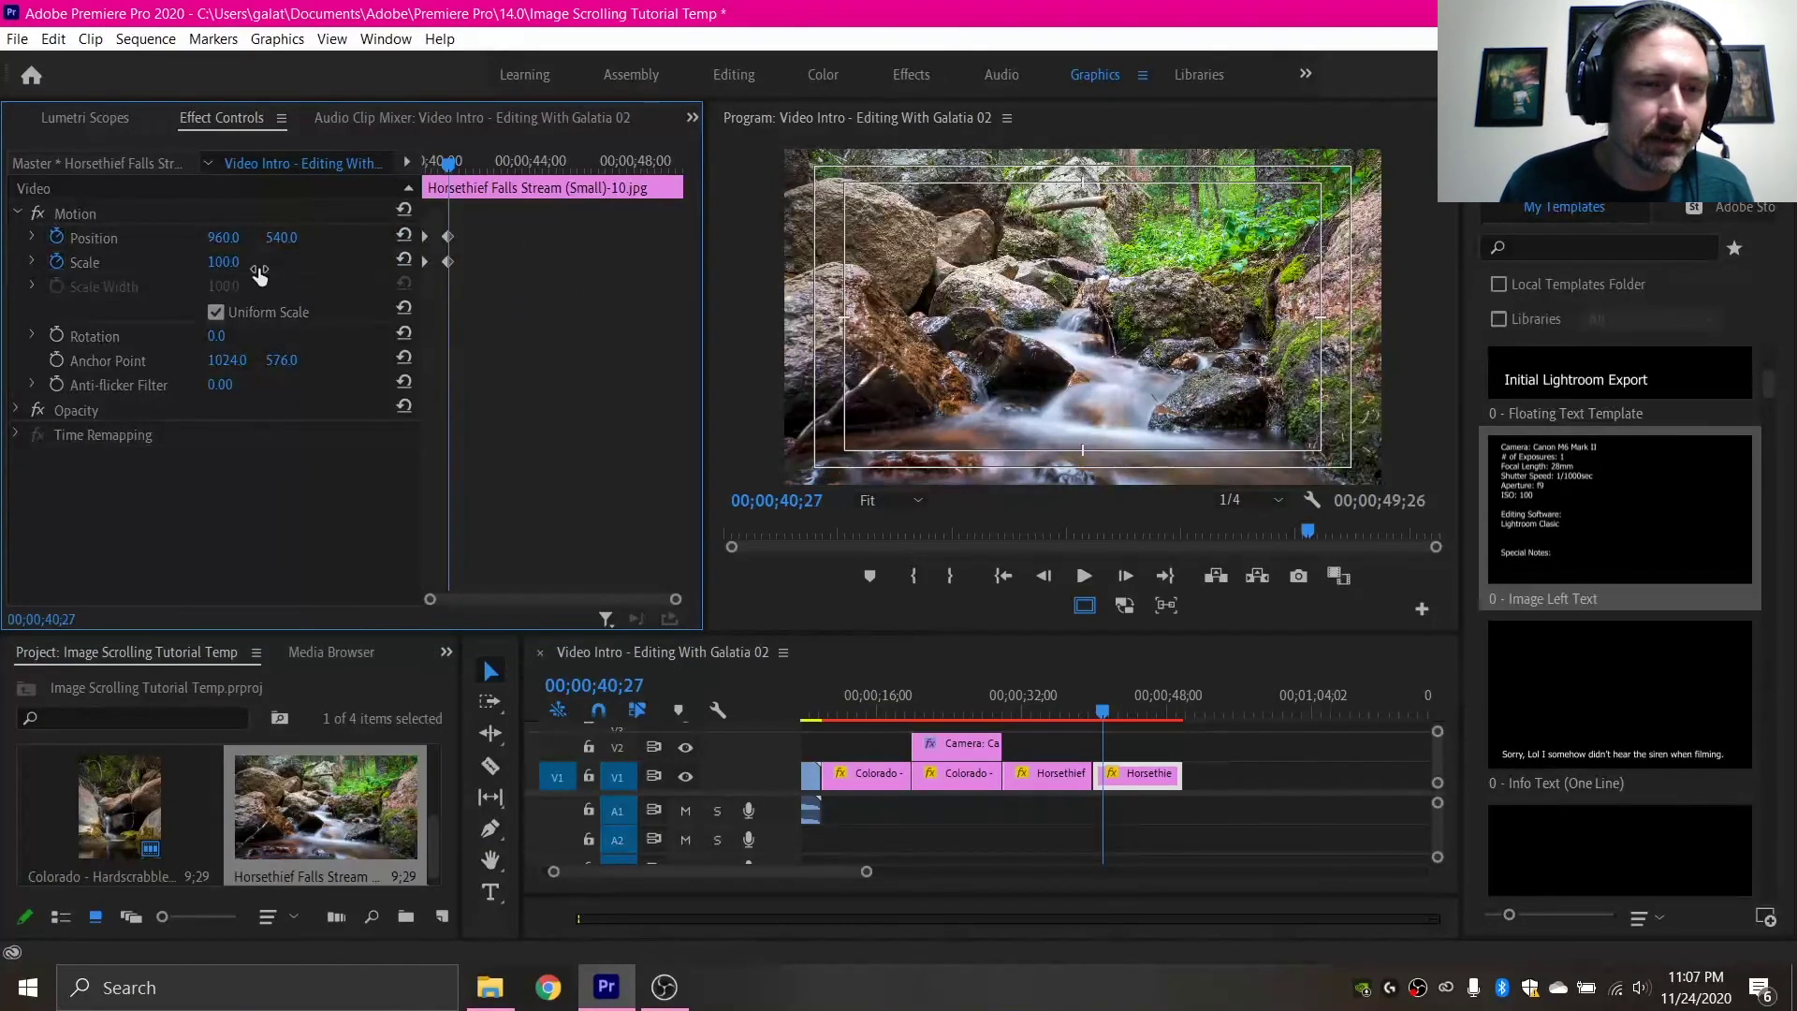
Step: Set the second Horsethief Falls clip's scale to 46 and position to 1432, 540 at 00;00;40;27
drag(223, 264, 167, 264)
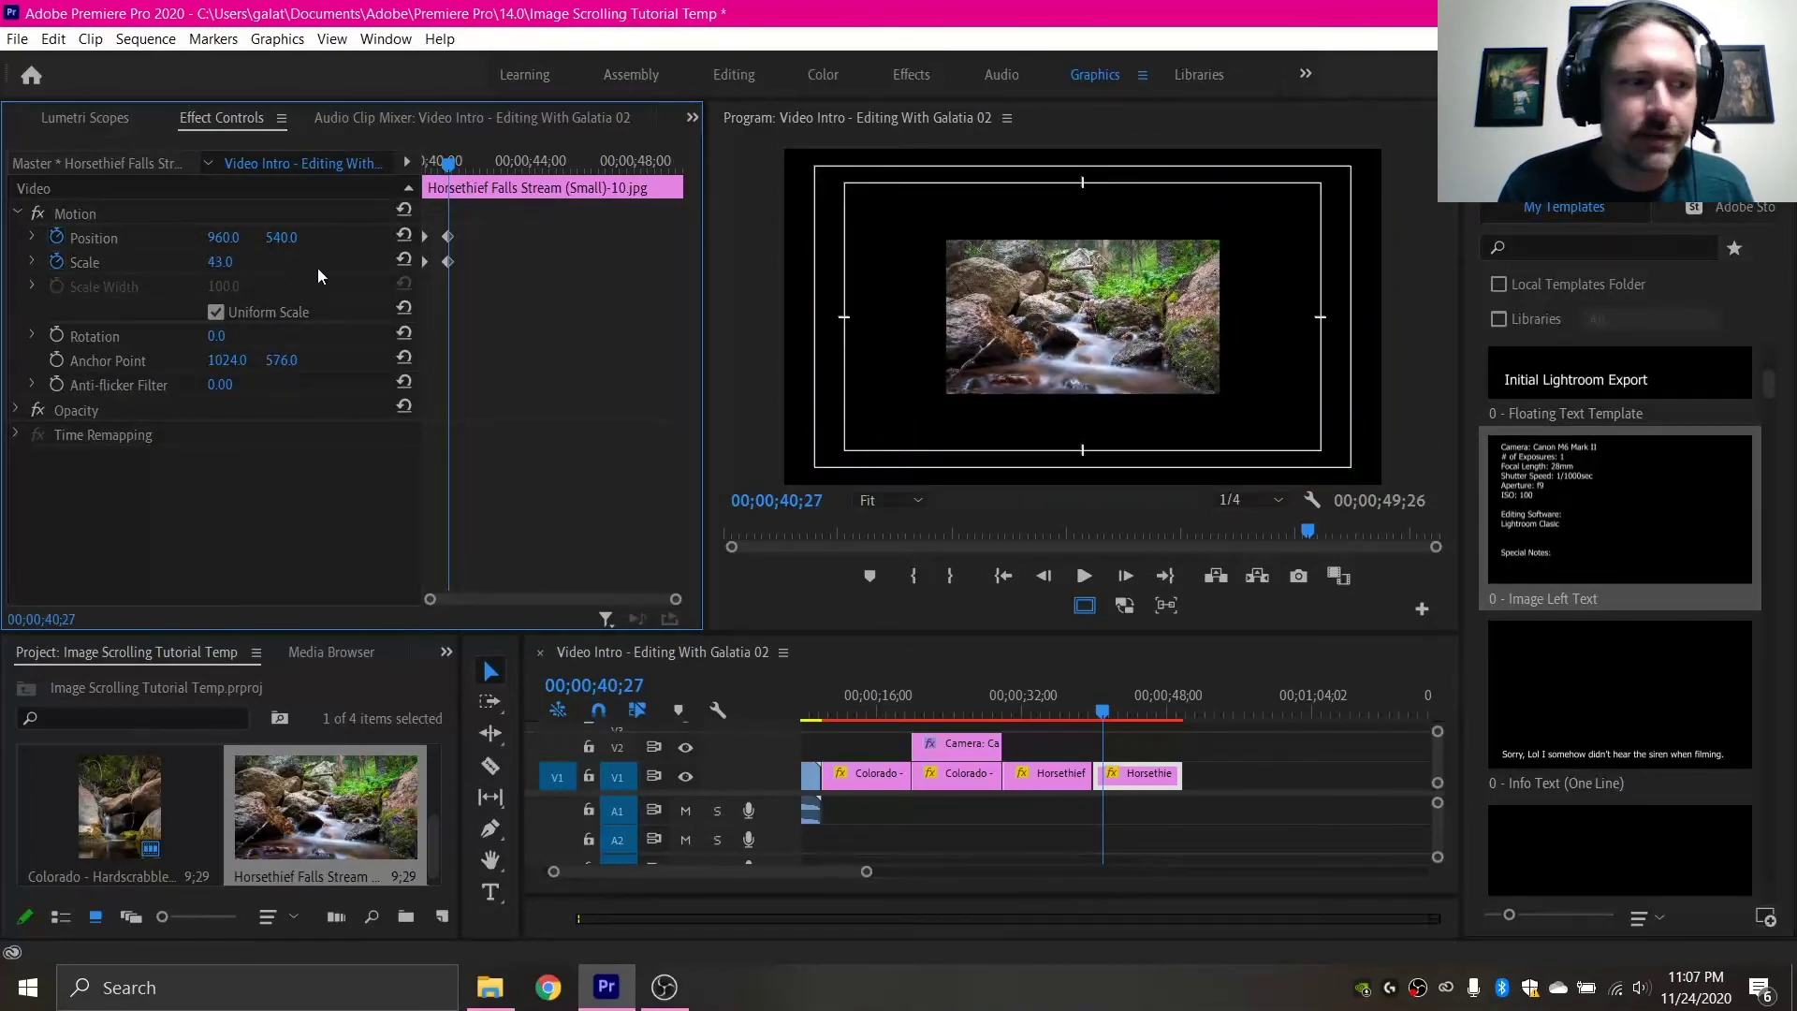
drag(224, 237, 664, 237)
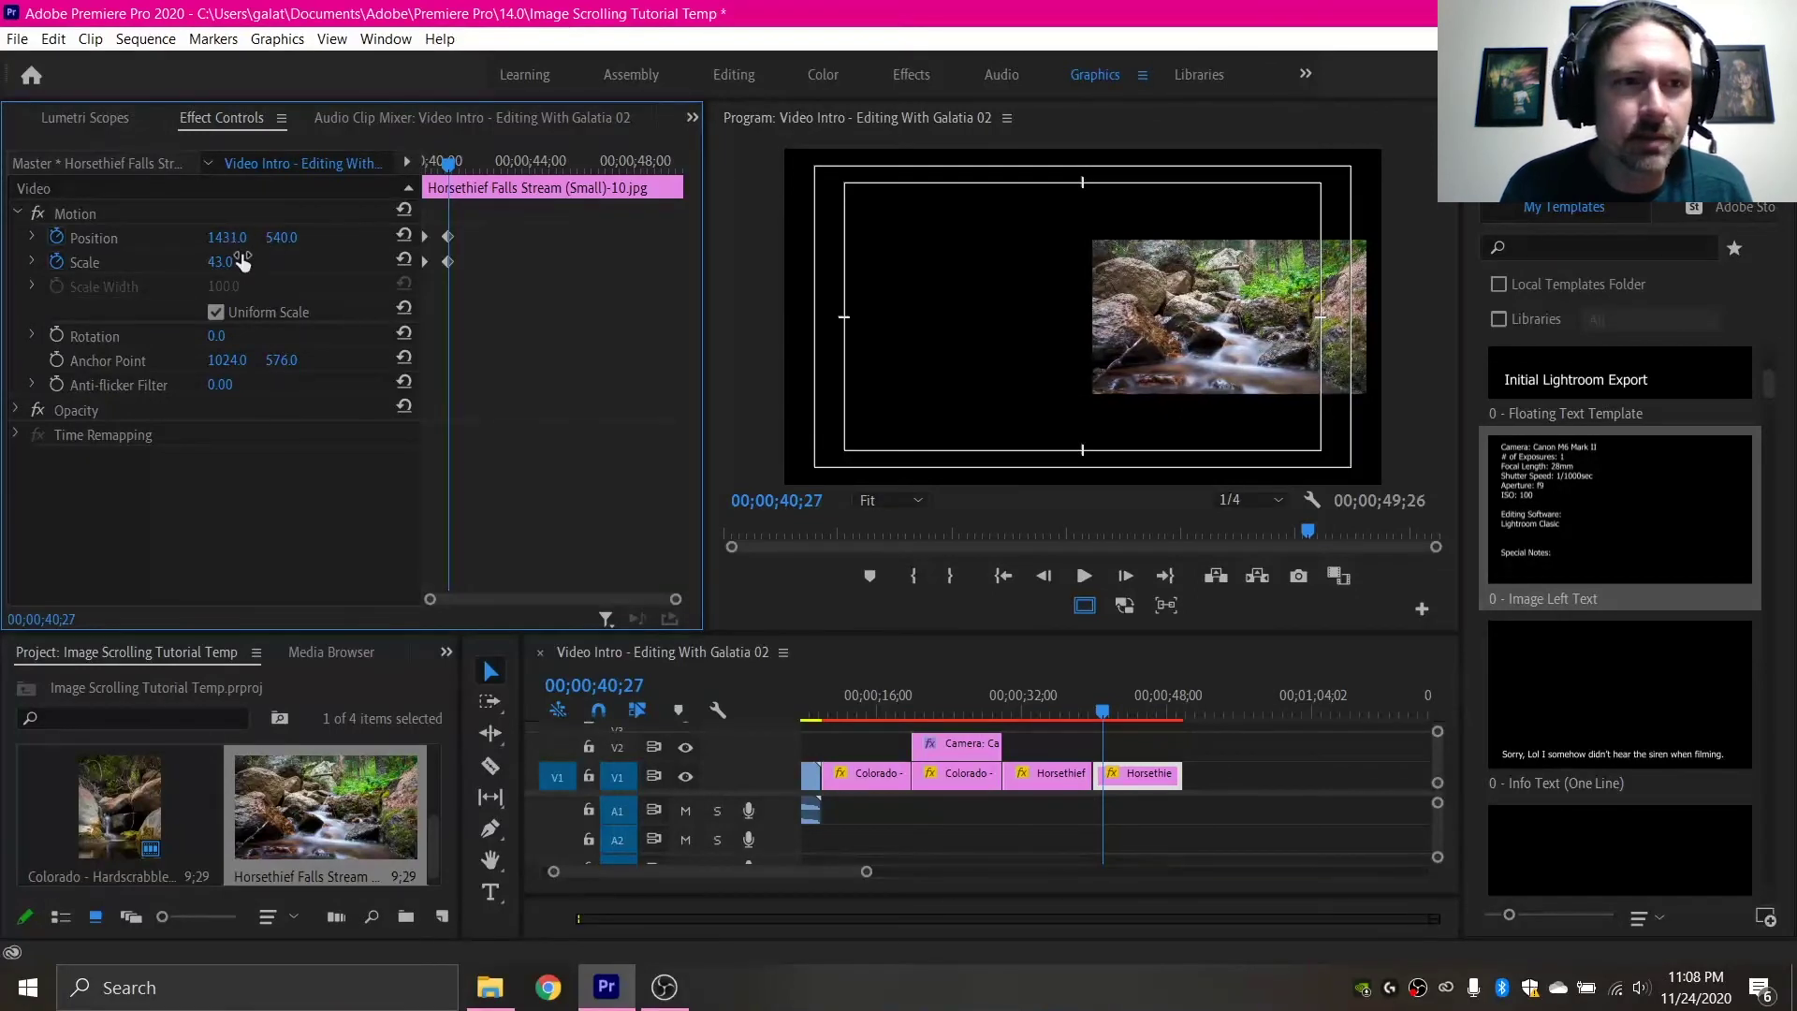
drag(217, 262, 241, 243)
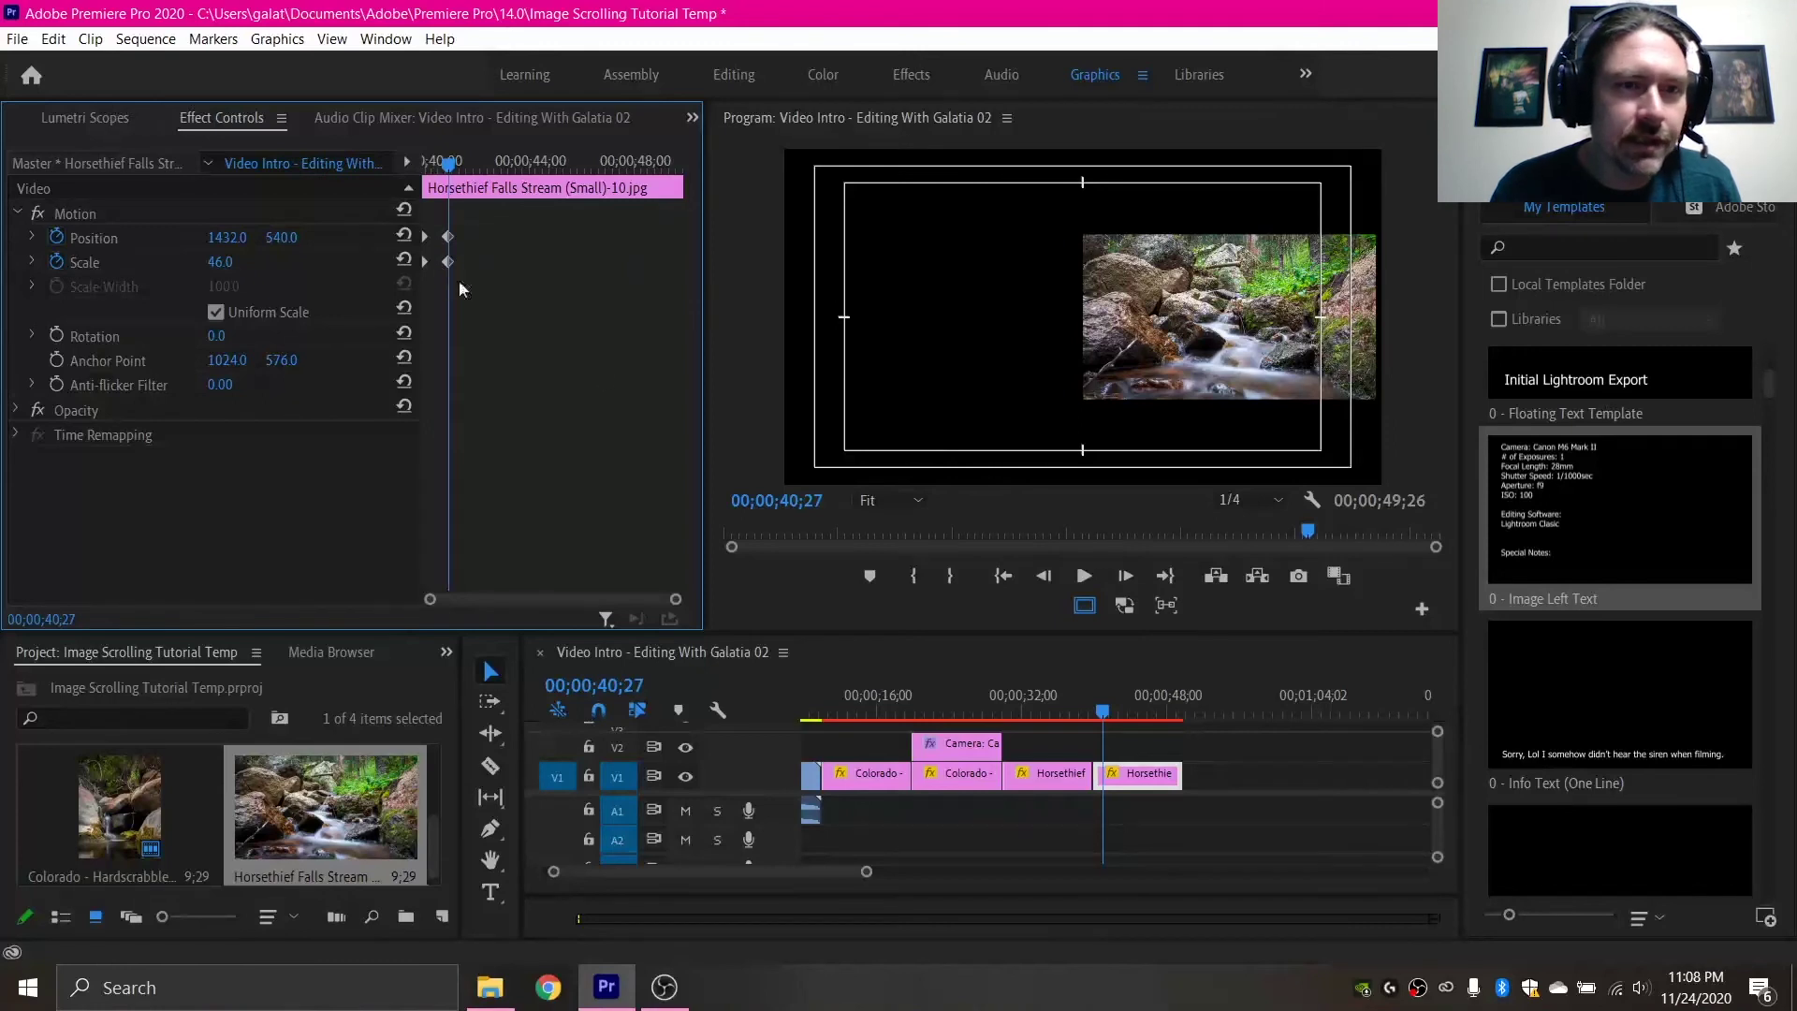
Step: Place the Image Left Text template on track V2 directly above the second Horsethief Falls clip
click(1561, 579)
drag(1214, 672, 1095, 751)
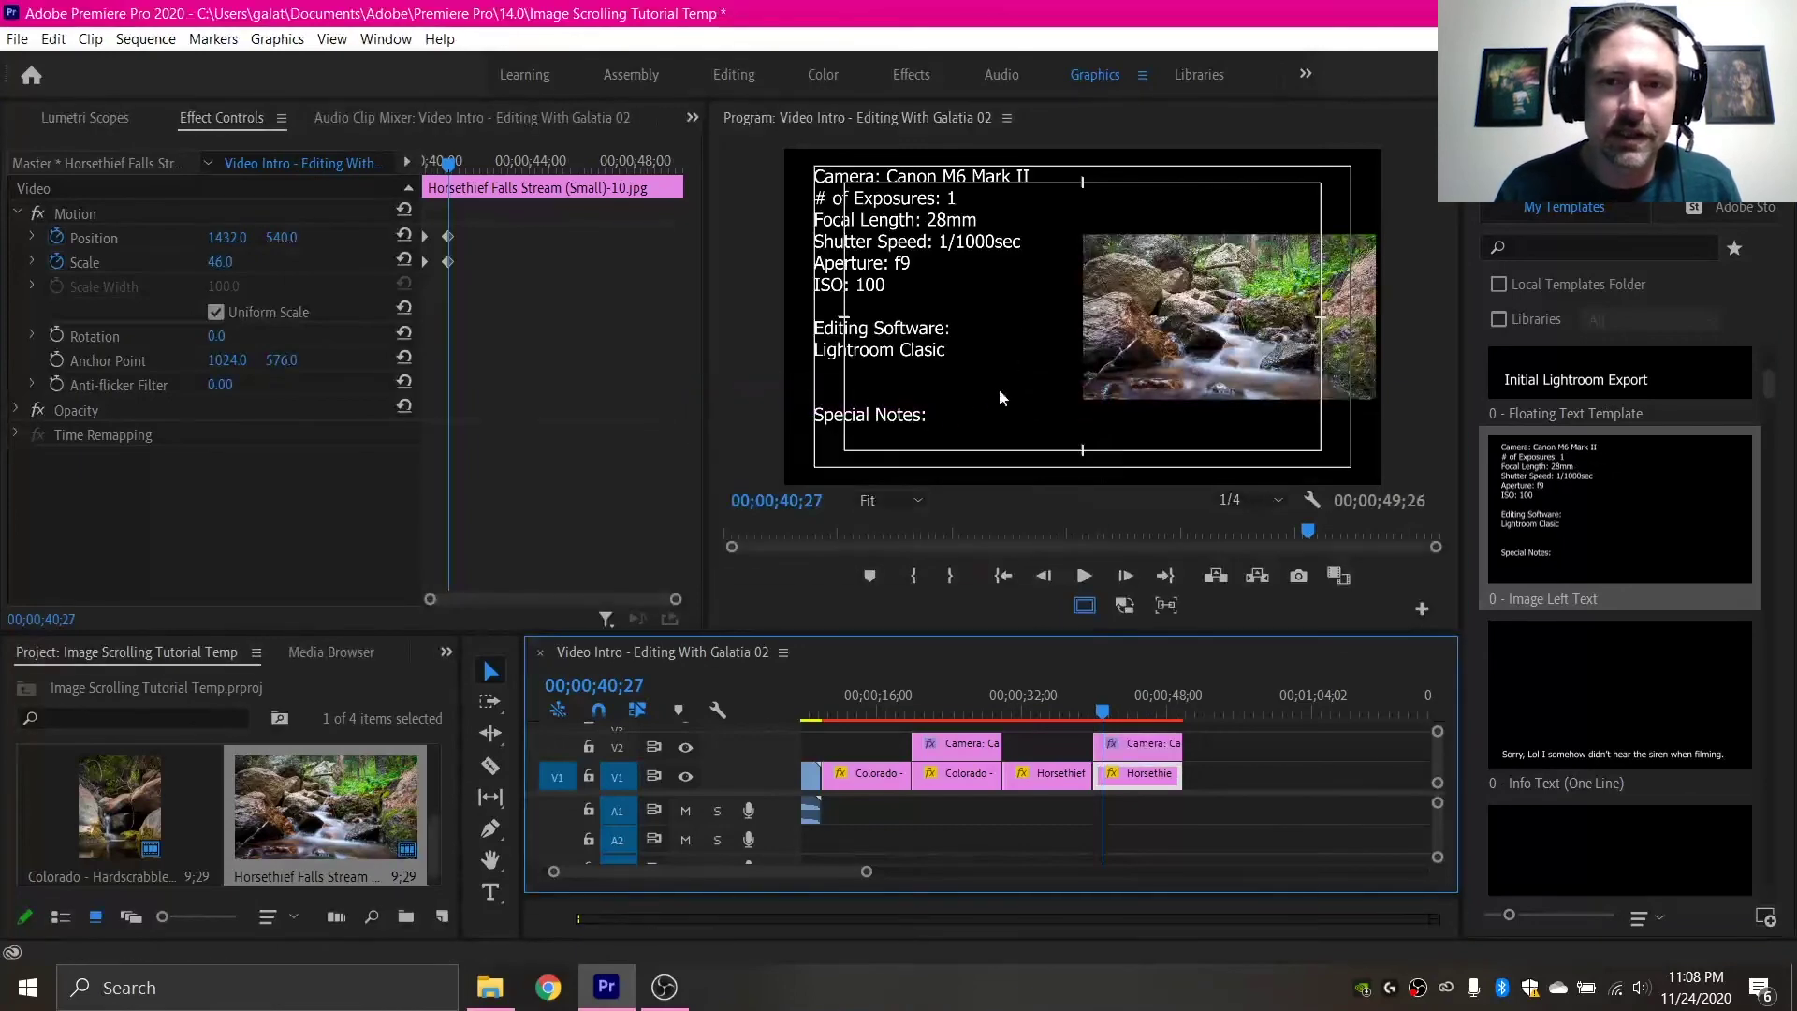
Step: Play both Horsethief Falls clips to review the zoom-out and the shrink beside the text
click(1003, 704)
key(space)
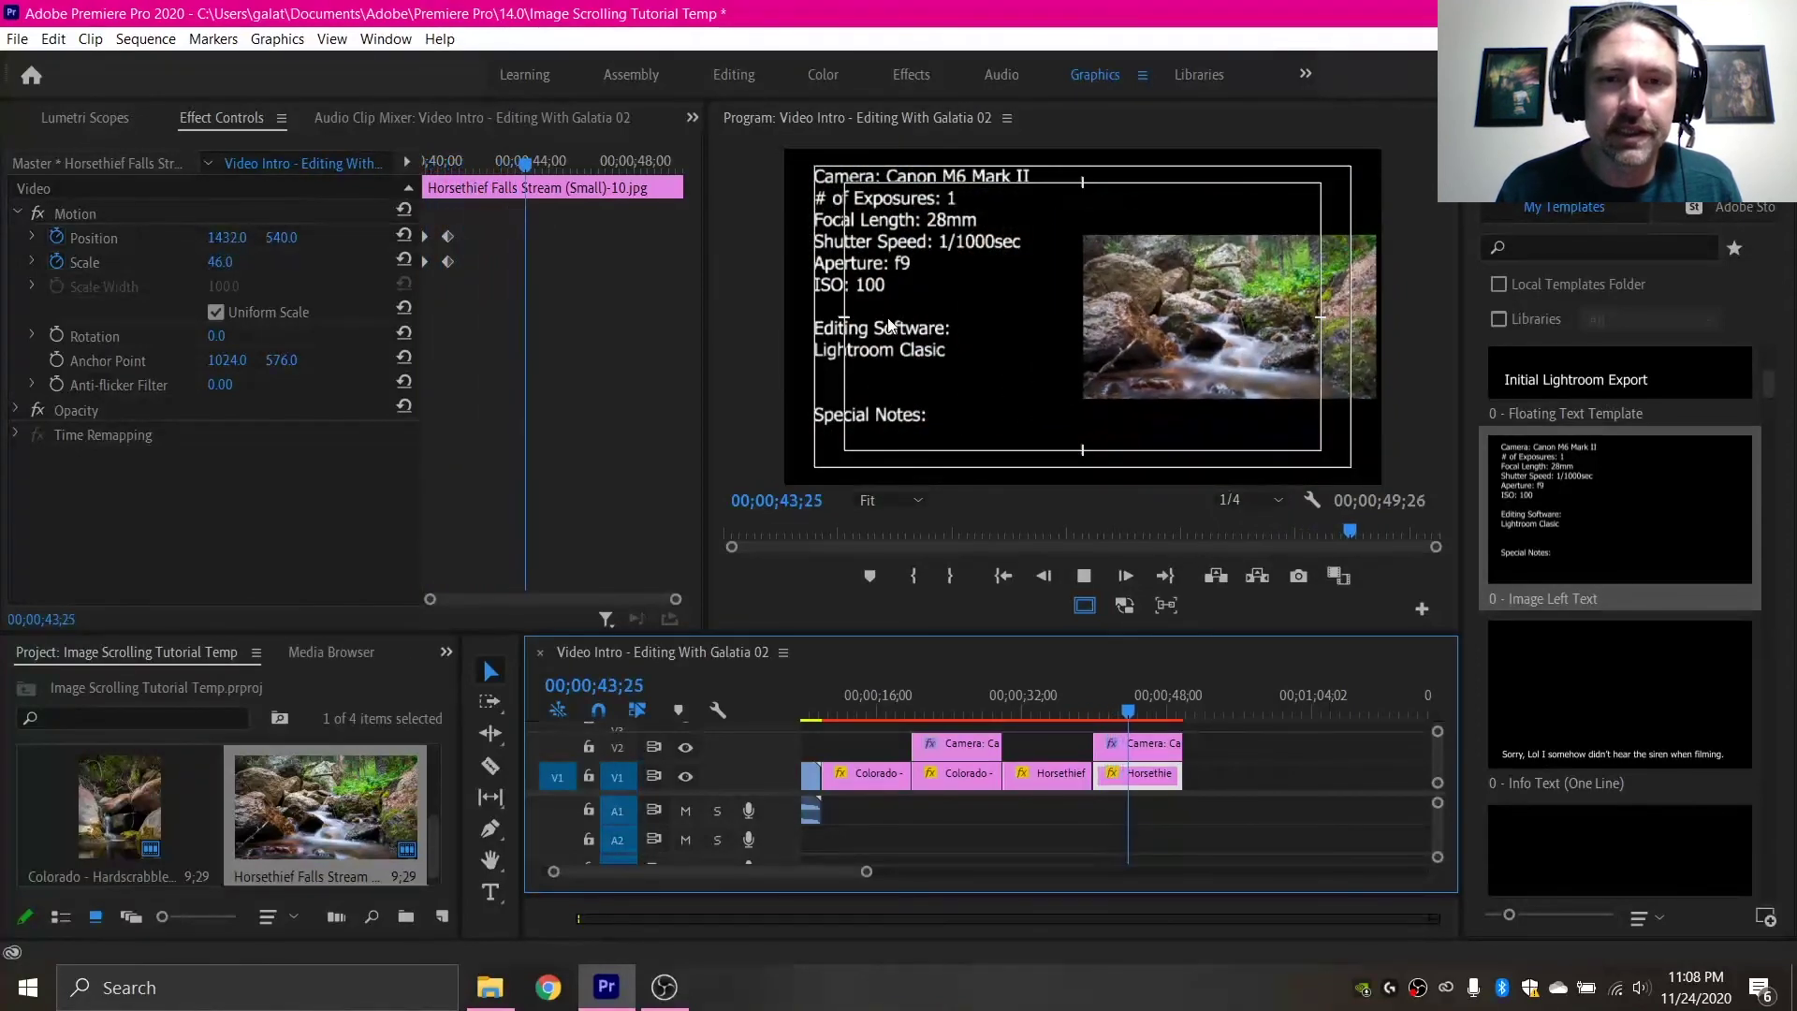
click(1227, 817)
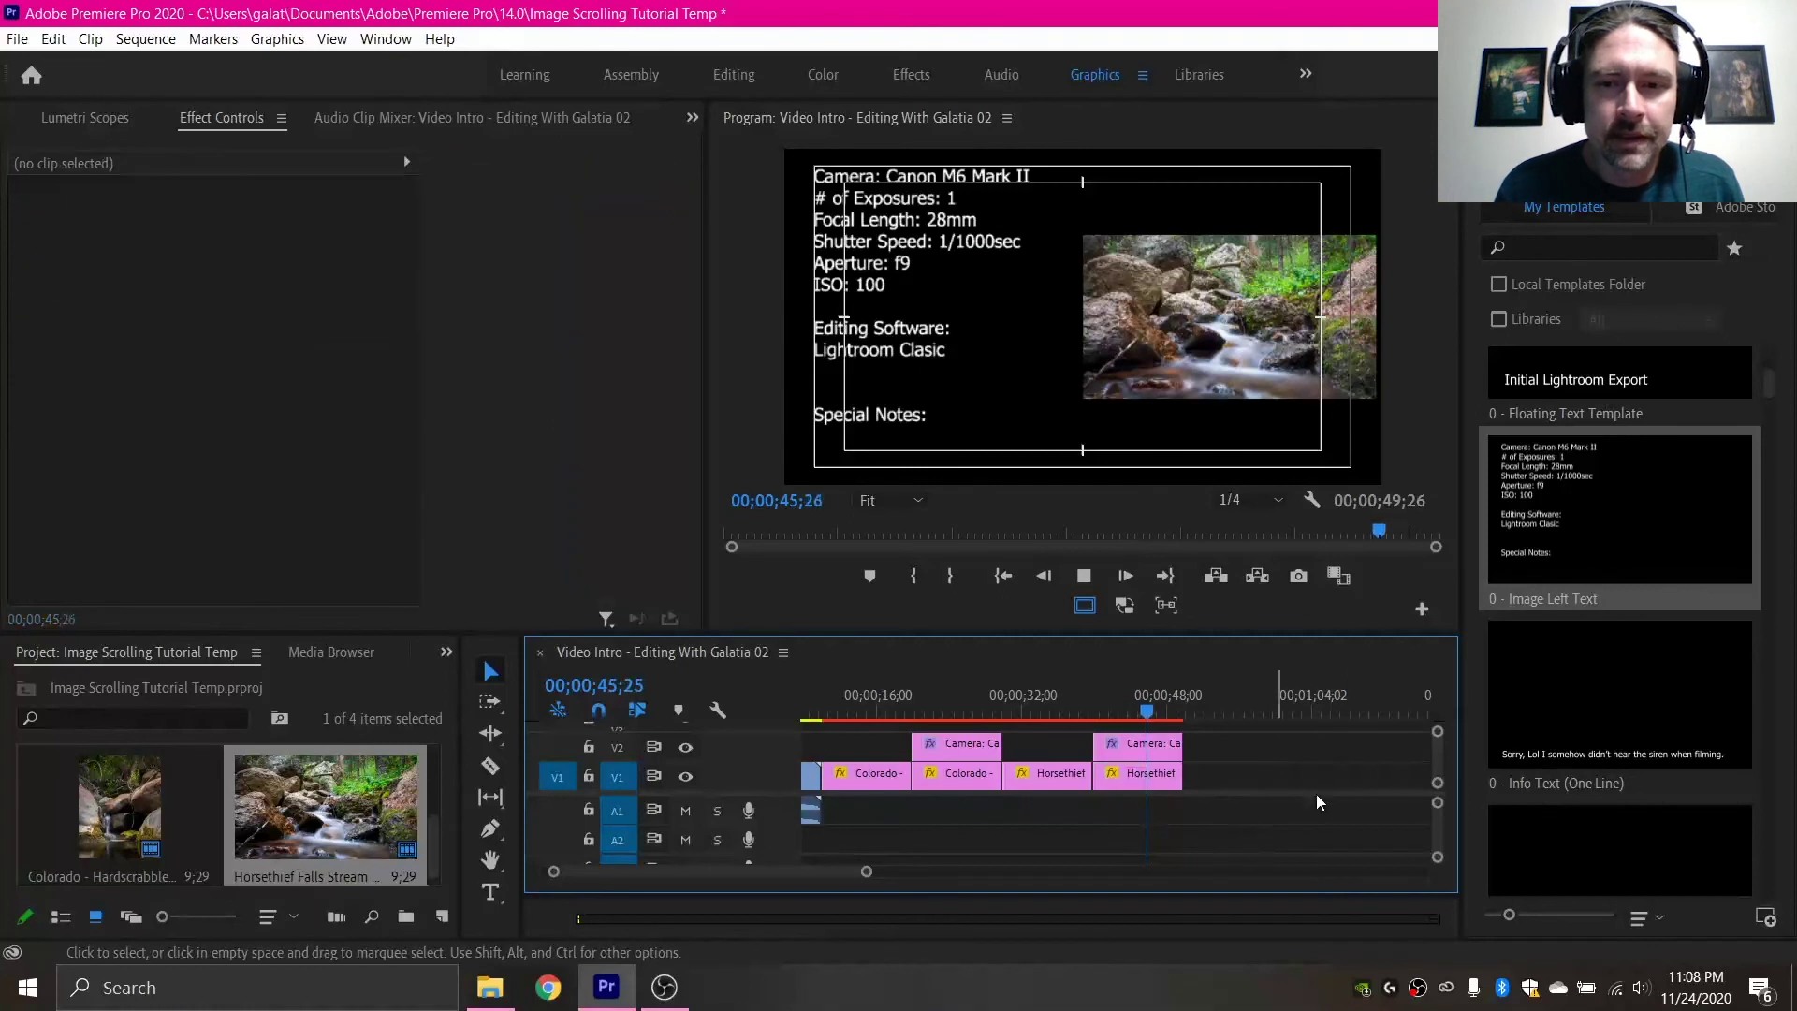
key(space)
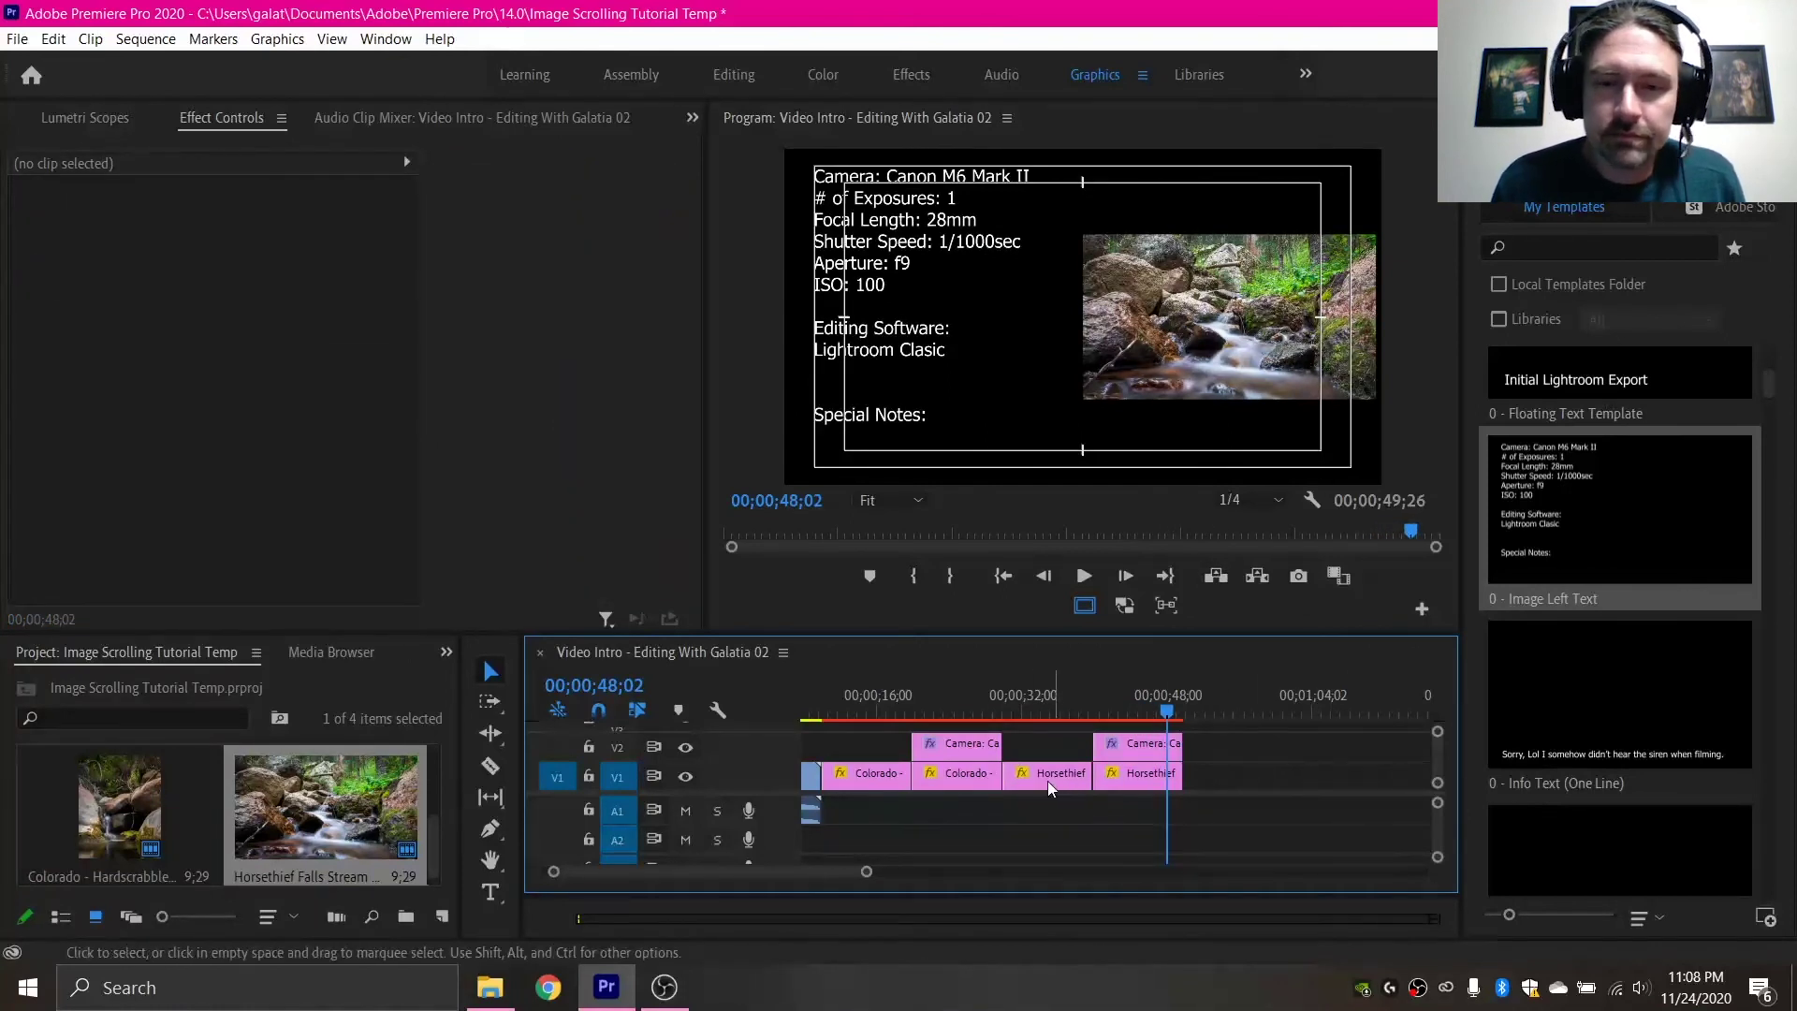
Step: Apply default transitions on V1 at the first Colorado clip's start, the Colorado–Horsethief Falls cut and the last Horsethief Falls clip's end
right_click(831, 781)
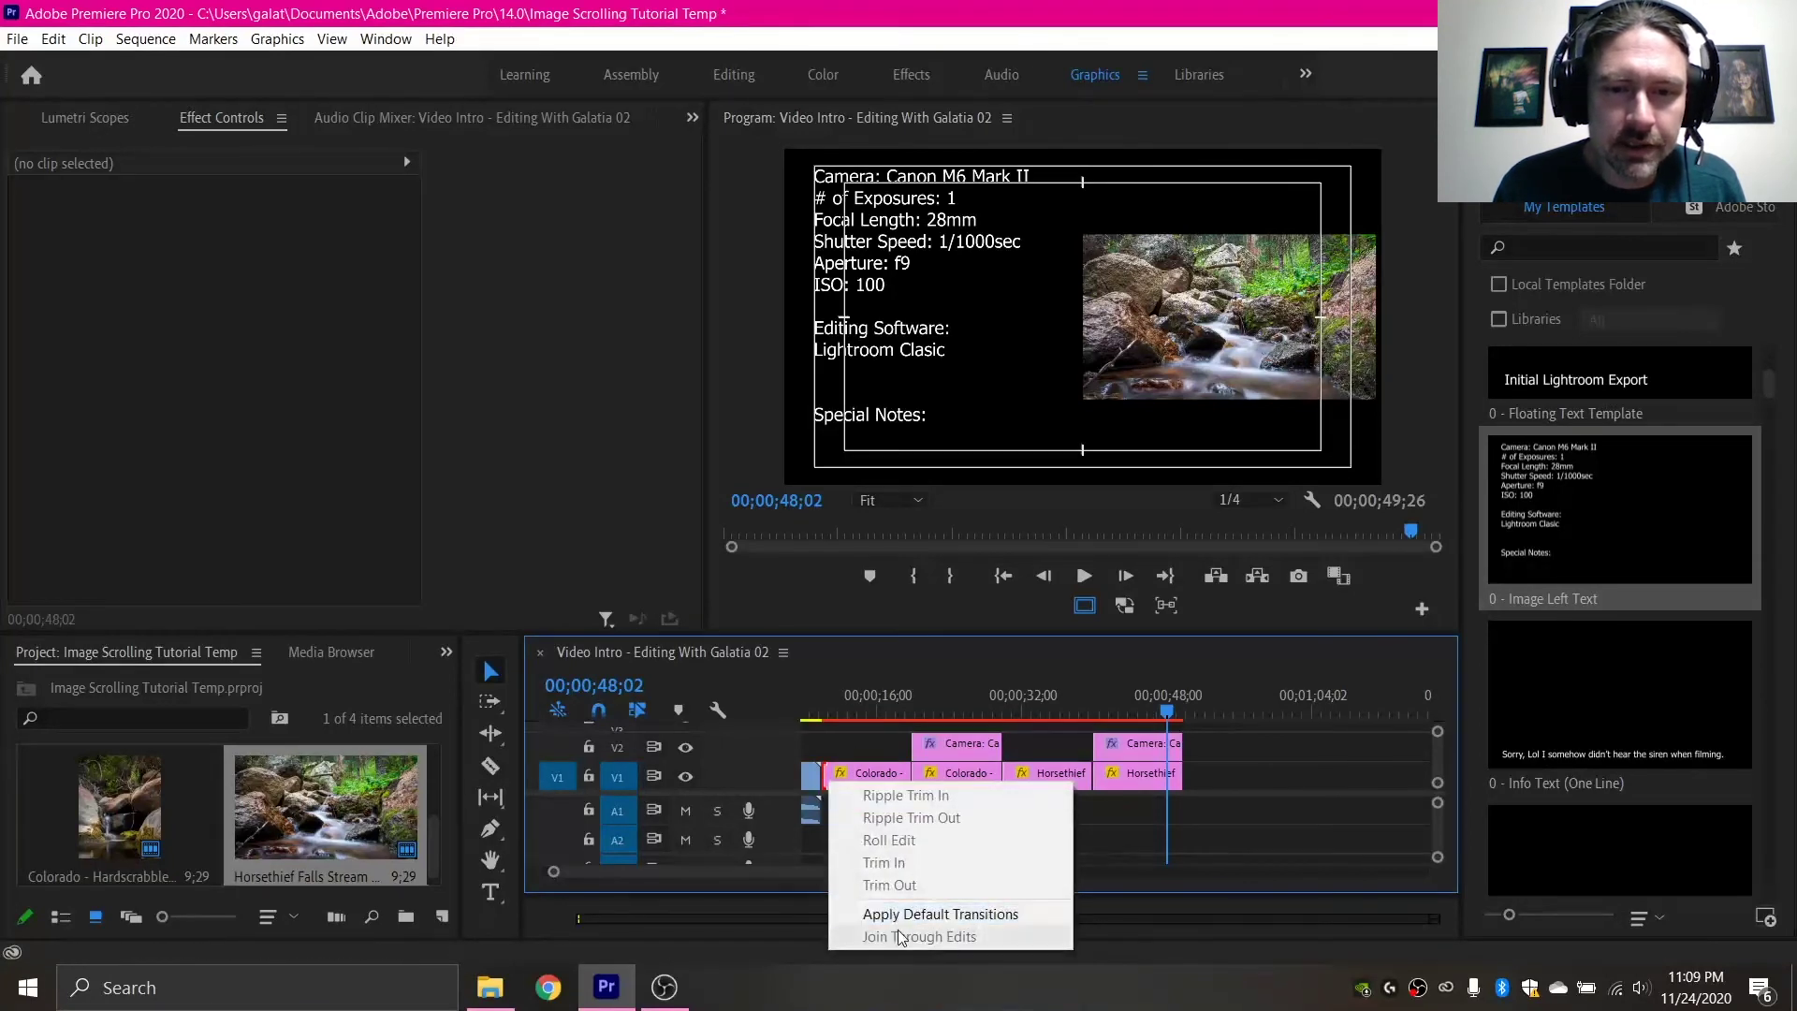
click(962, 913)
right_click(1004, 780)
click(1076, 904)
right_click(1179, 780)
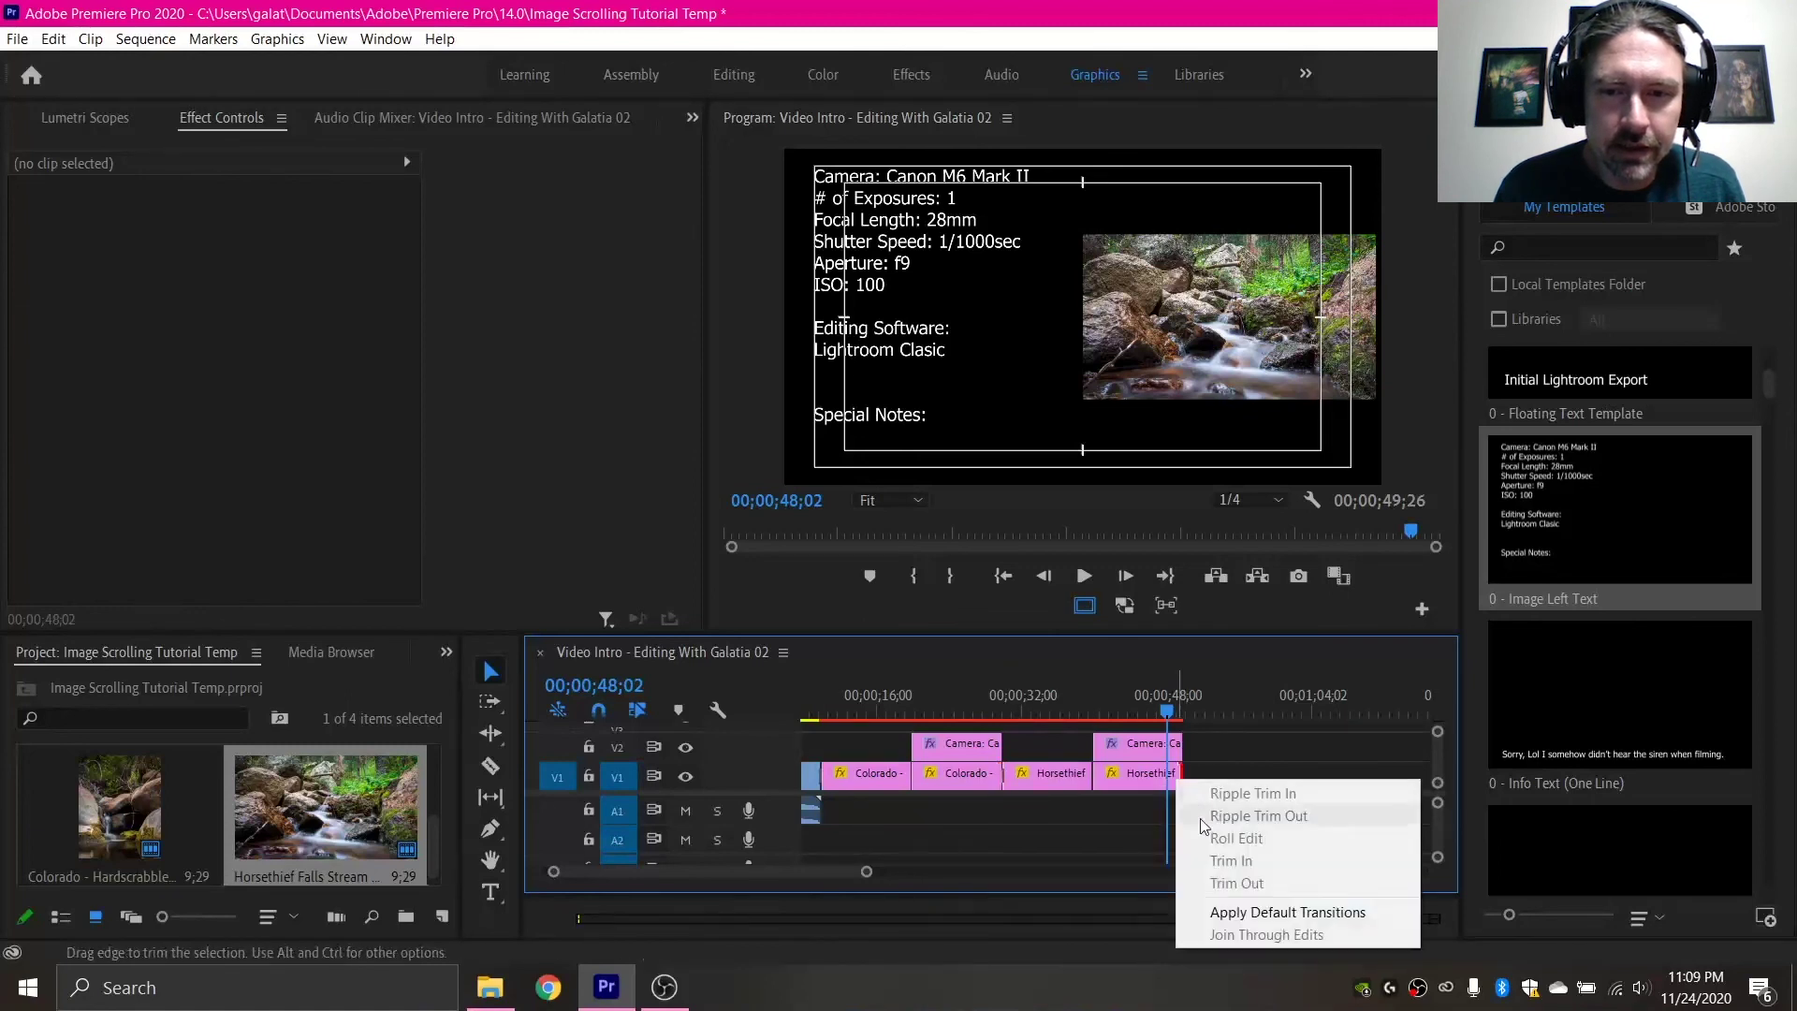
click(1234, 914)
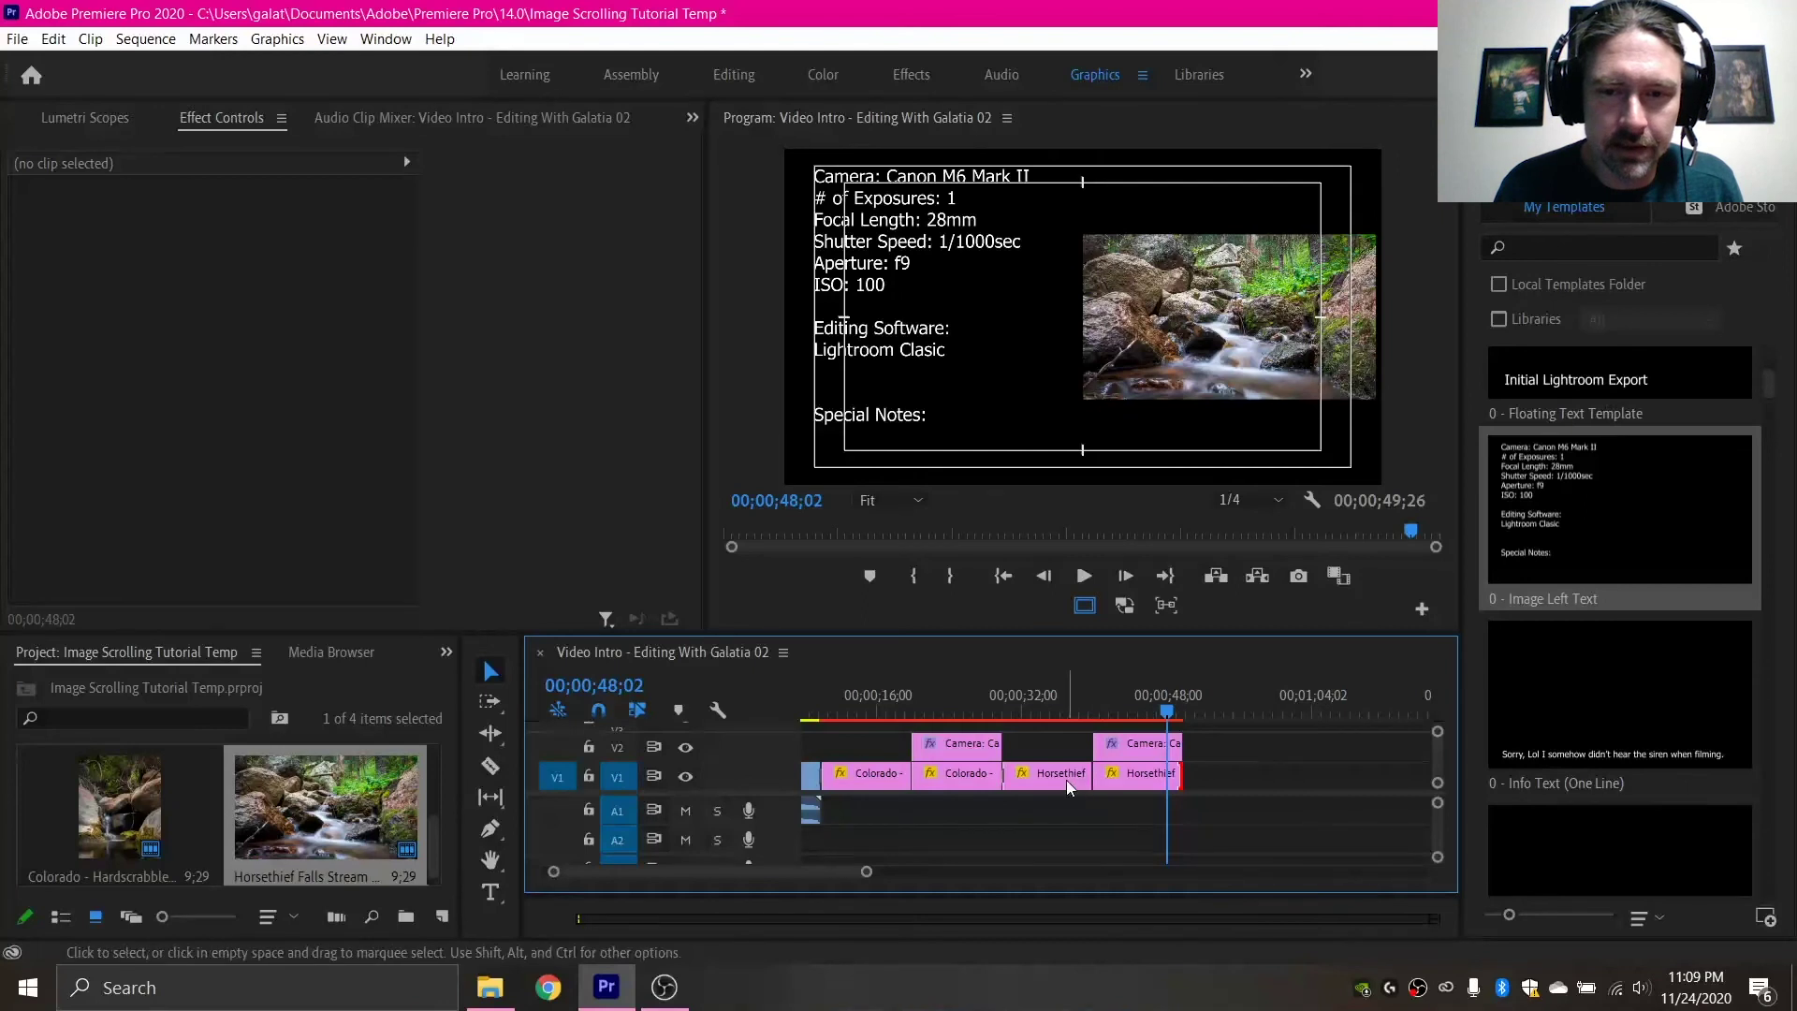
Step: Apply default transitions to the start and end of both camera-info text clips on track V2
right_click(917, 740)
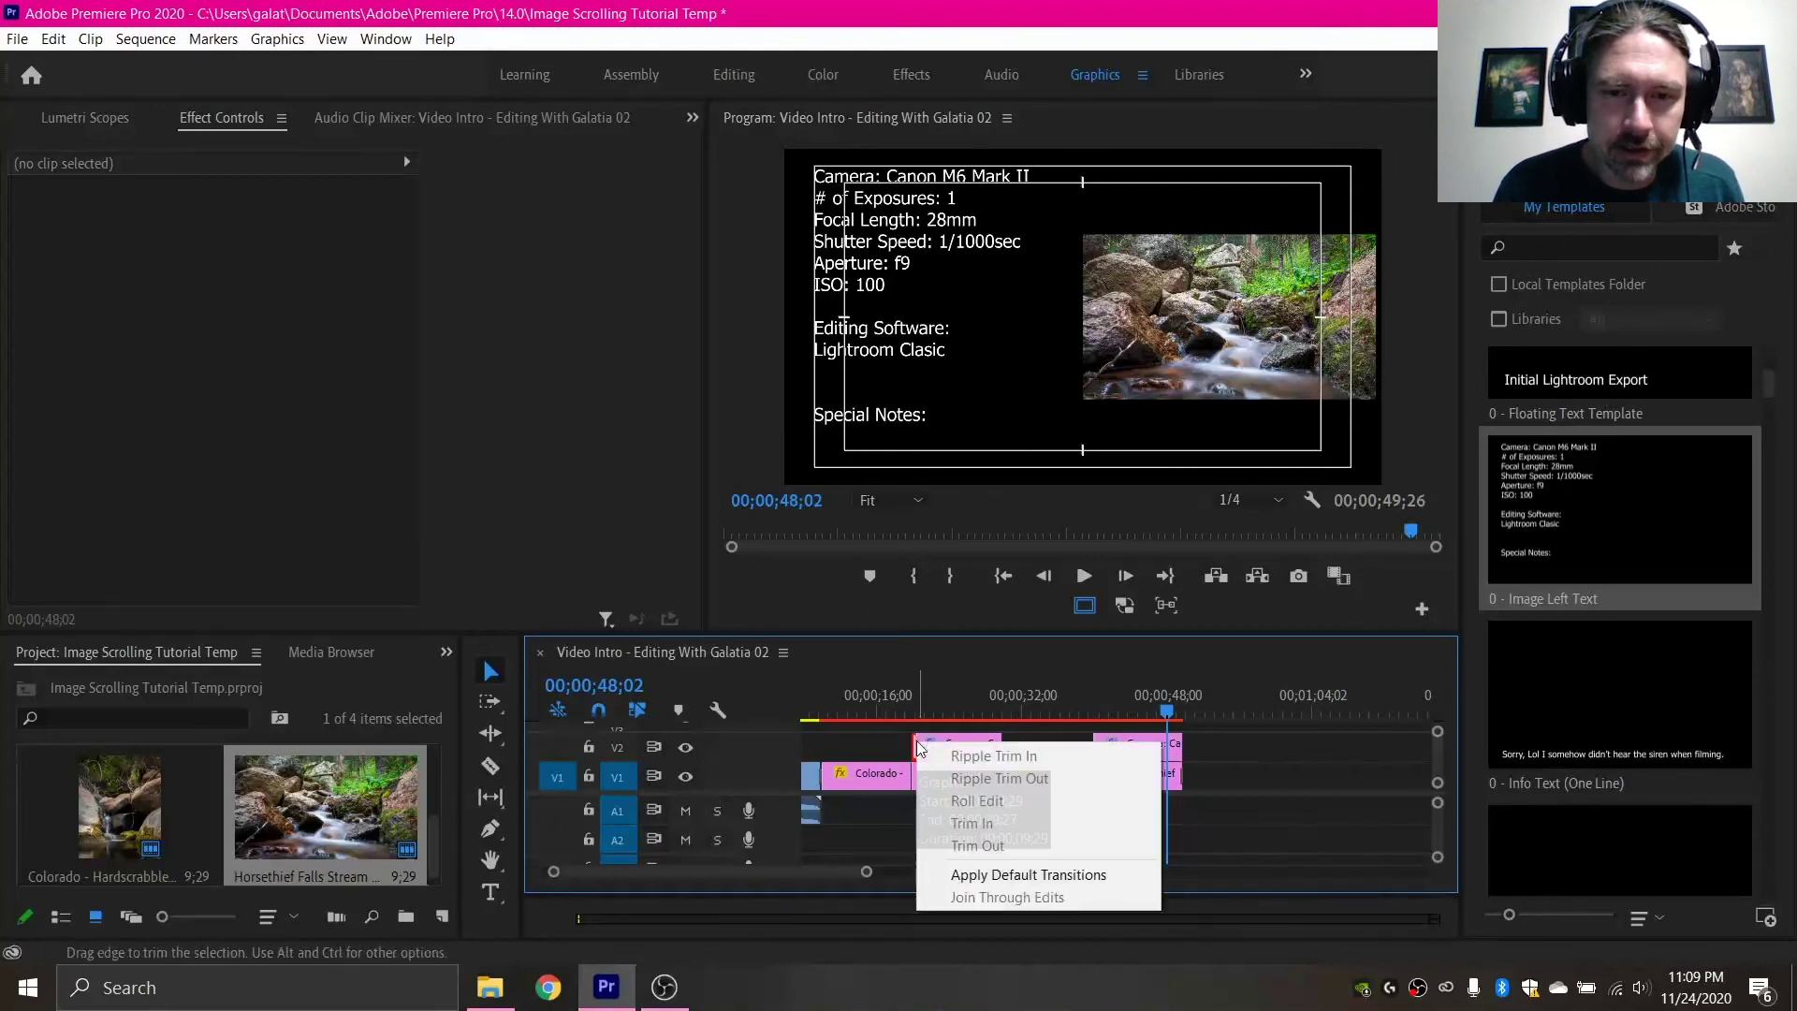
click(998, 876)
right_click(1001, 743)
click(1104, 876)
right_click(1095, 743)
click(1158, 874)
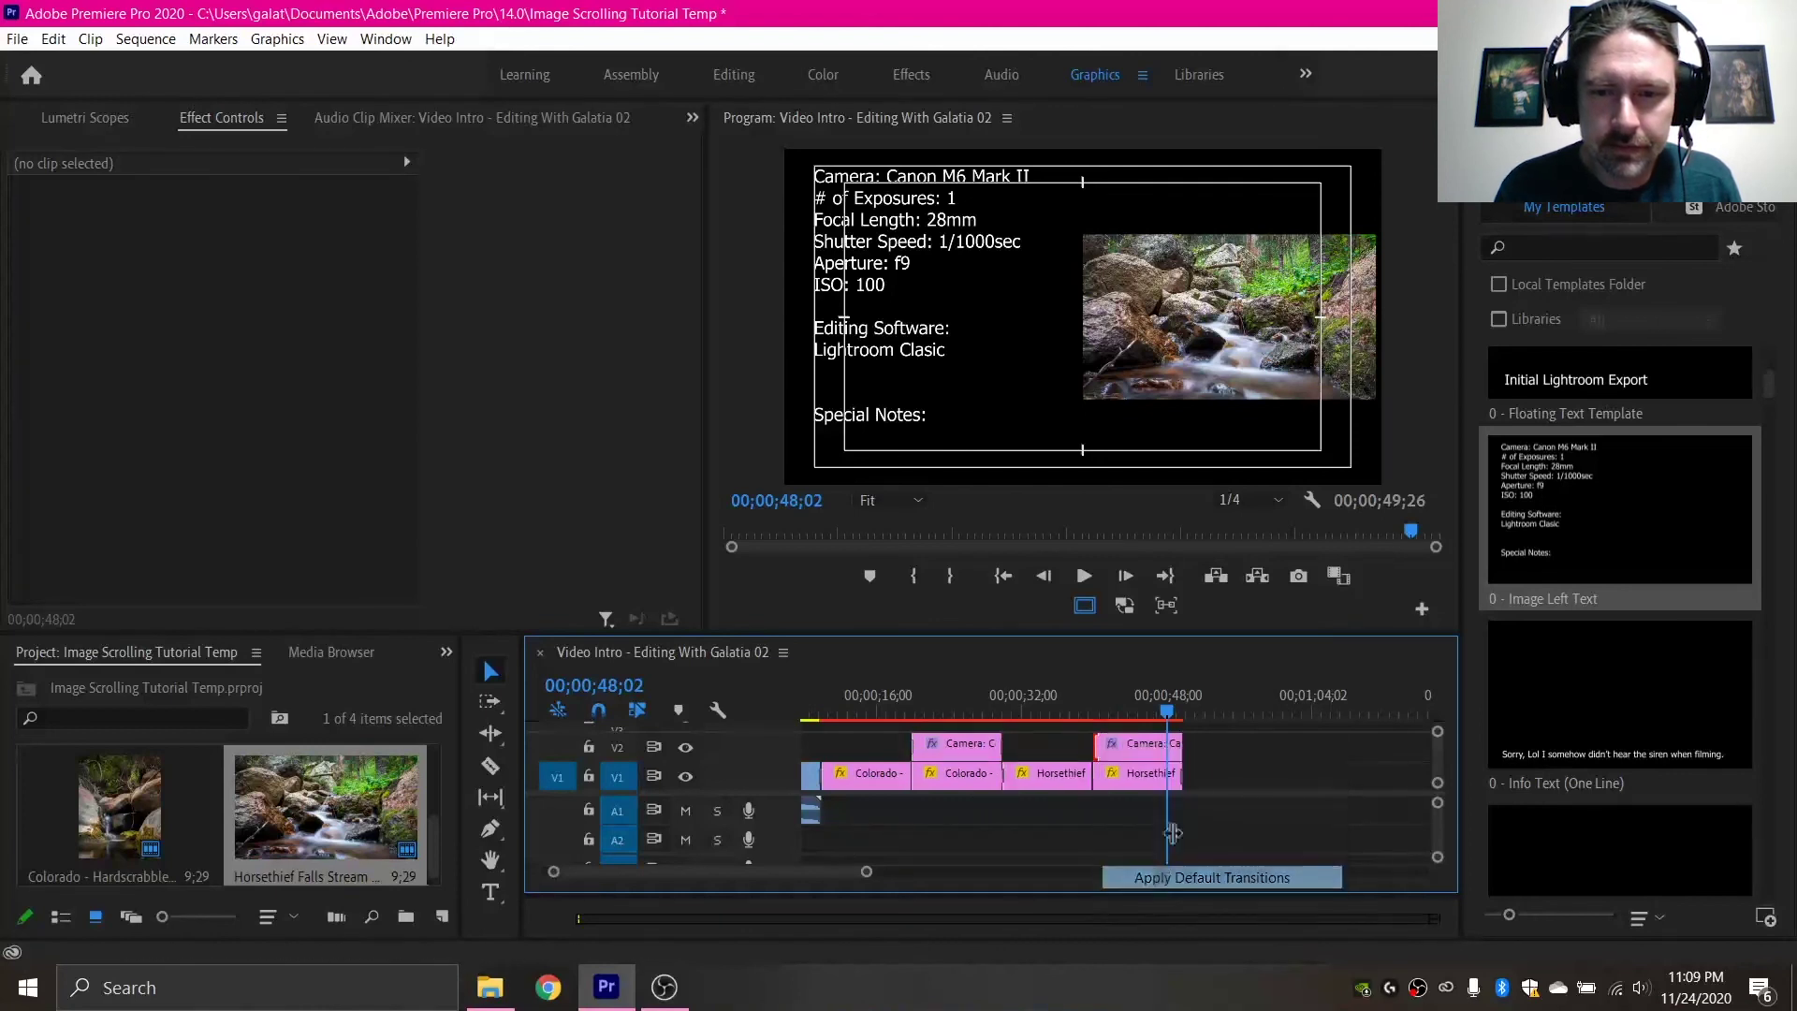
right_click(1177, 753)
click(1220, 883)
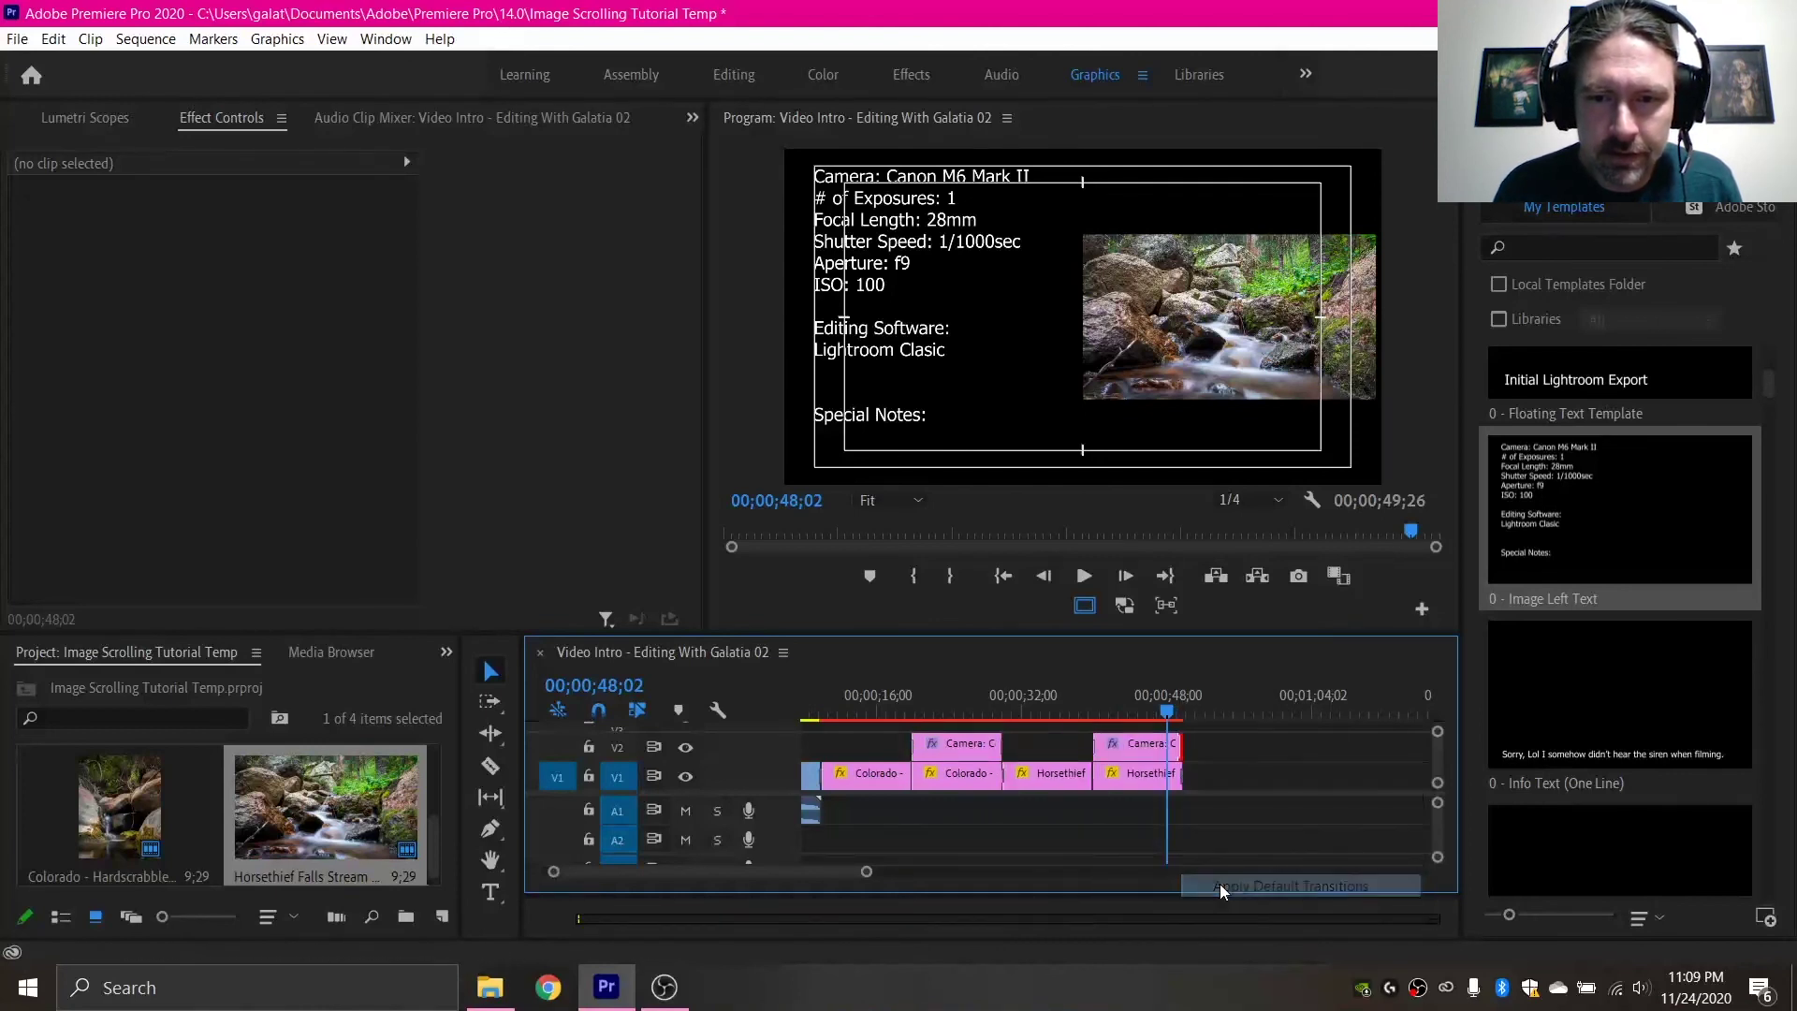
Step: Play the sequence from just before the first Colorado clip to review the animated images and transitions
click(818, 707)
key(space)
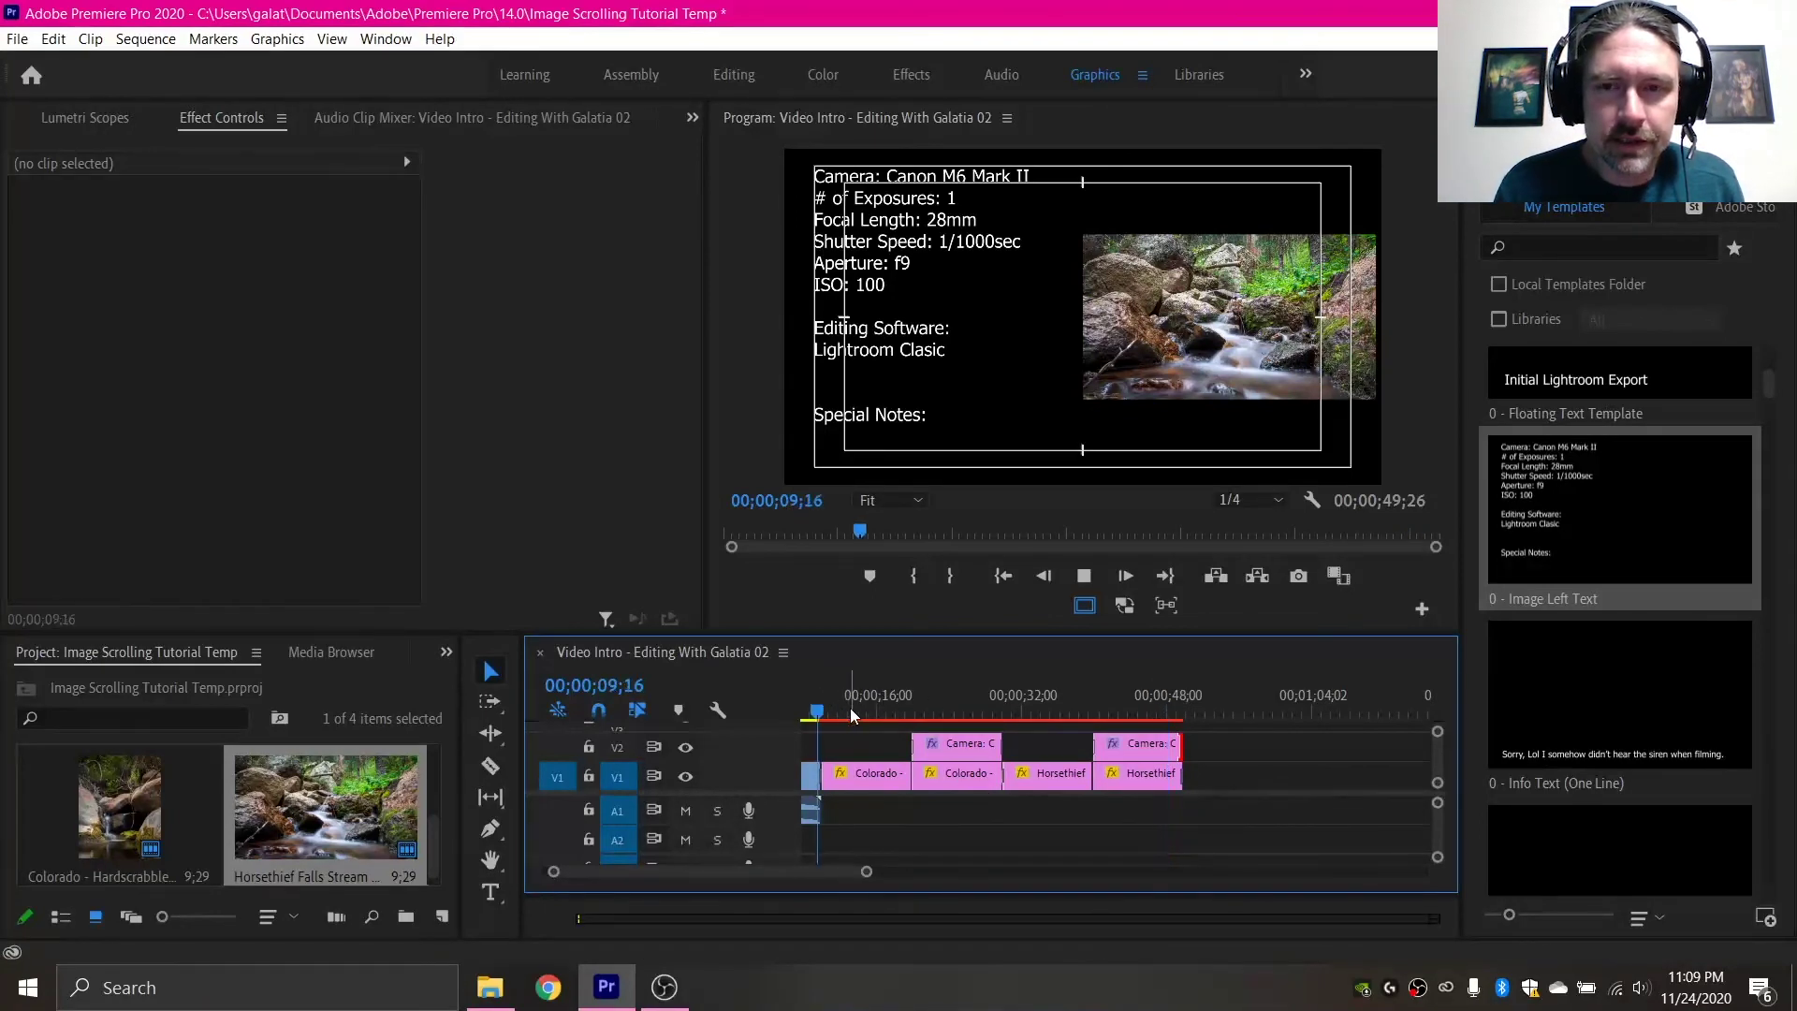
scroll(849, 707, up, 1)
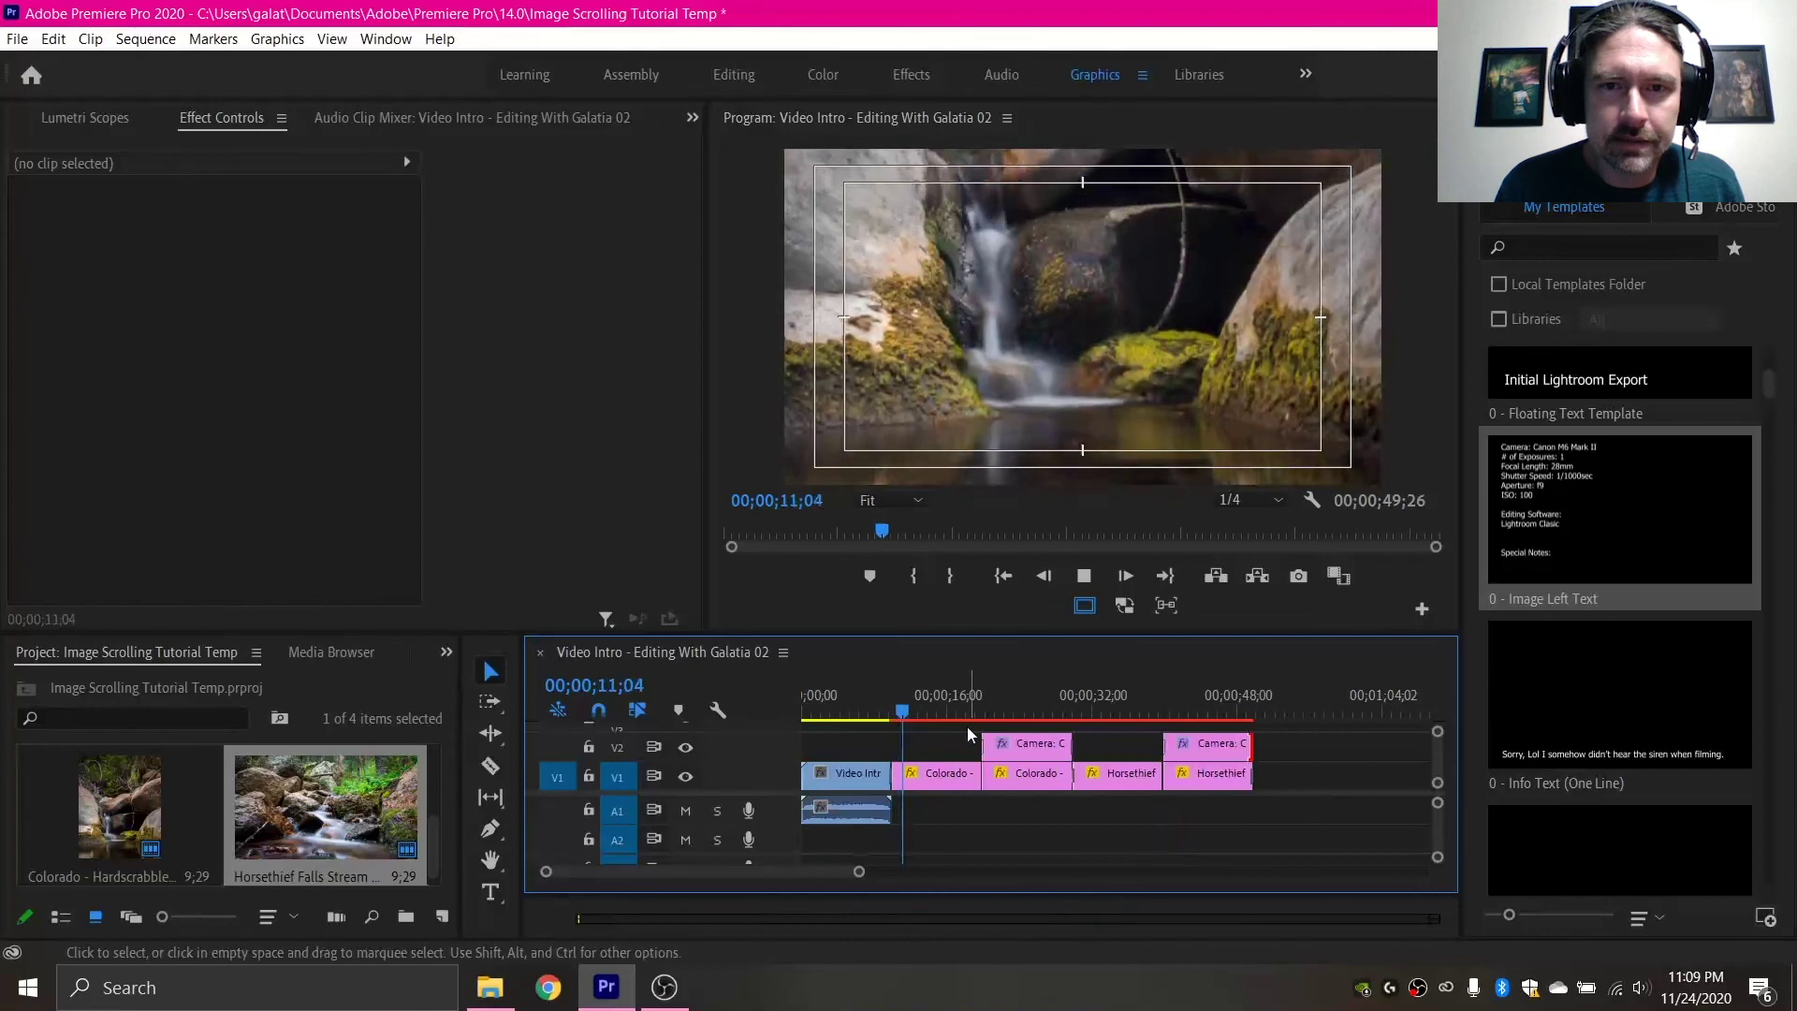